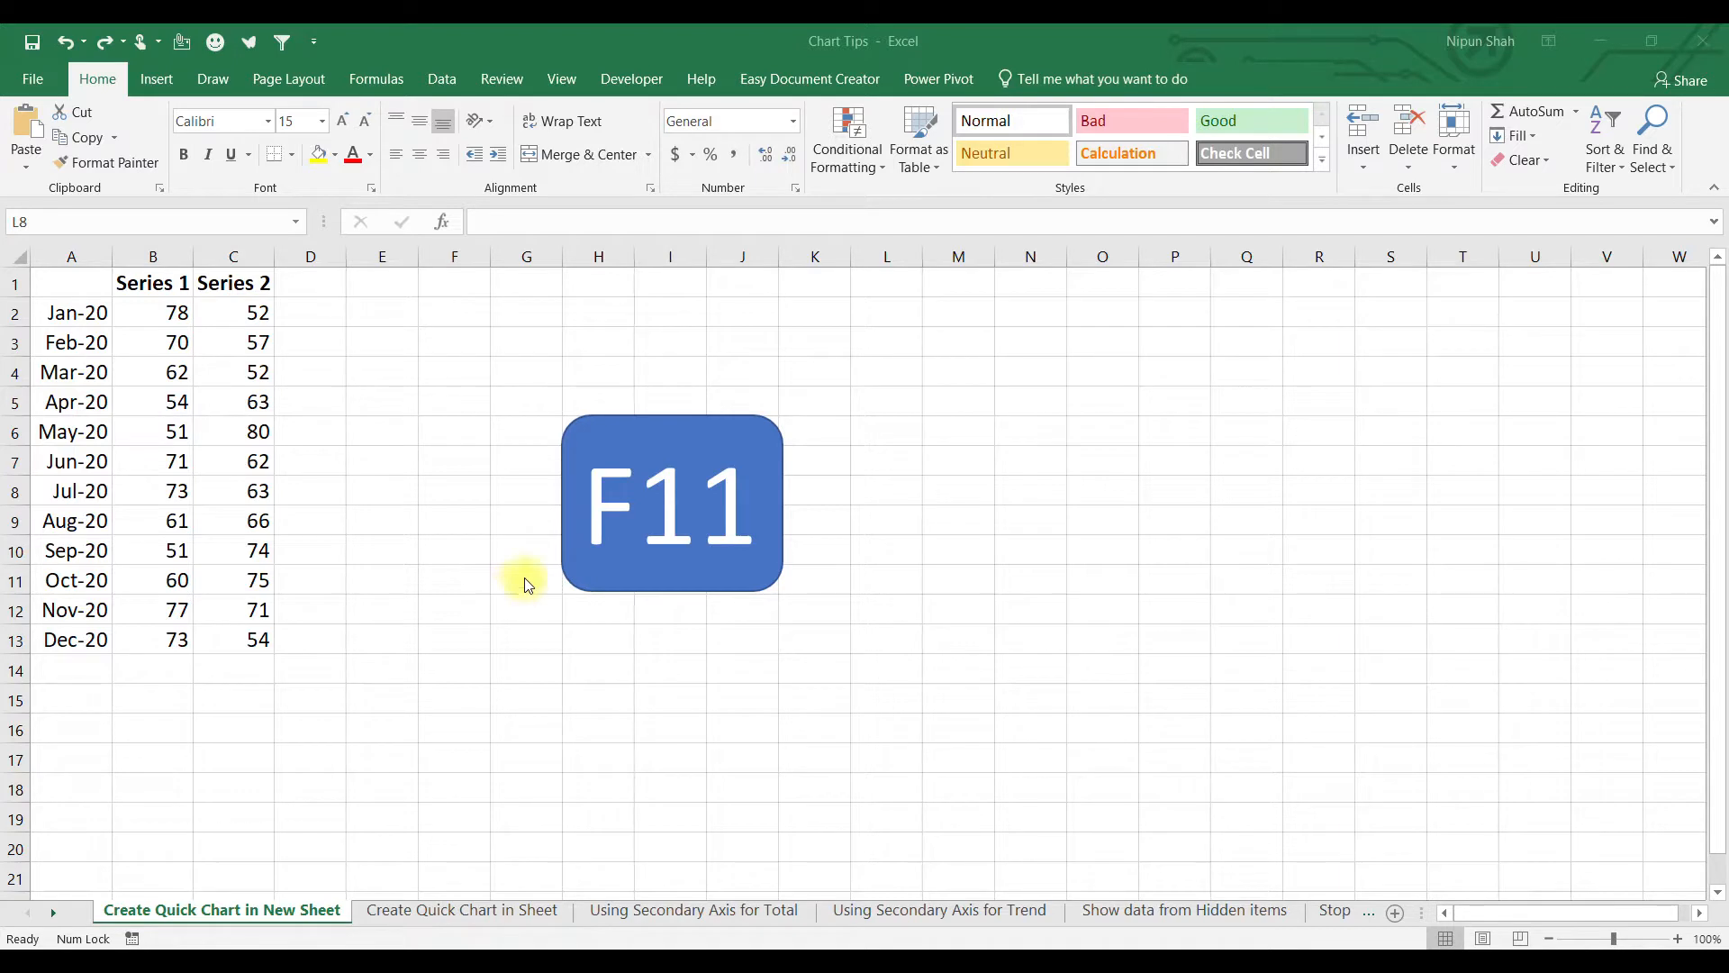
Chart the Series 1 and 2 data in A1:C13 on a new chart sheet with F11.
left_click(79, 286)
left_click_drag(79, 286, 216, 637)
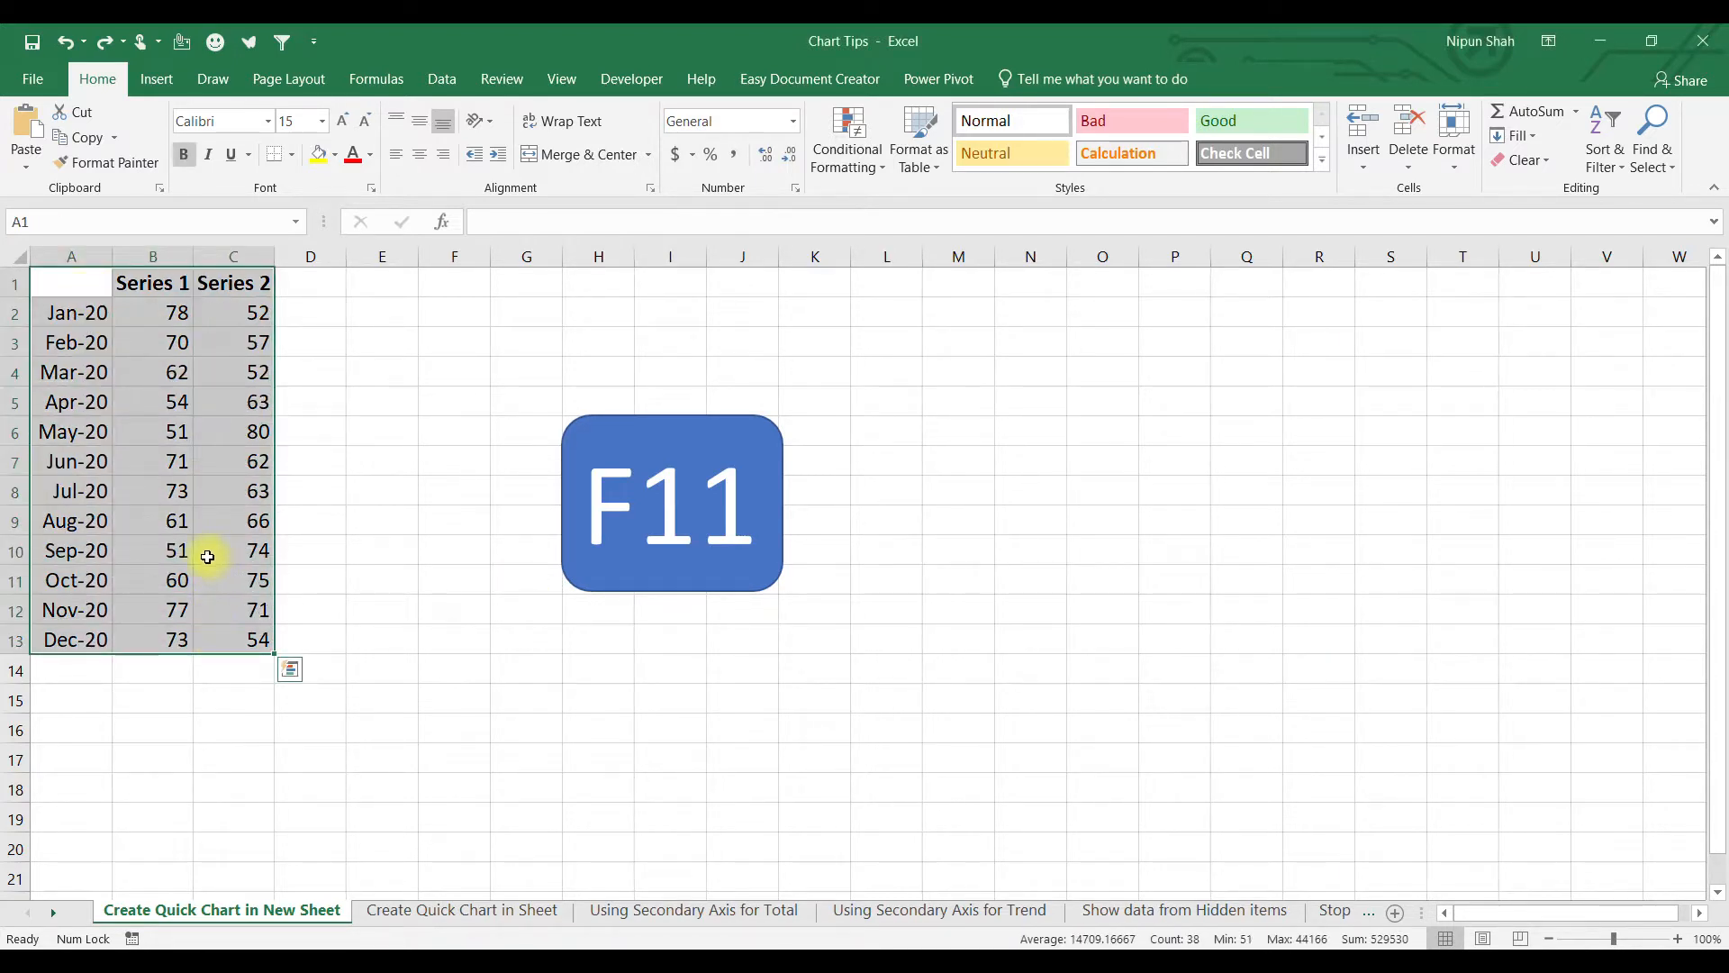
key("F11")
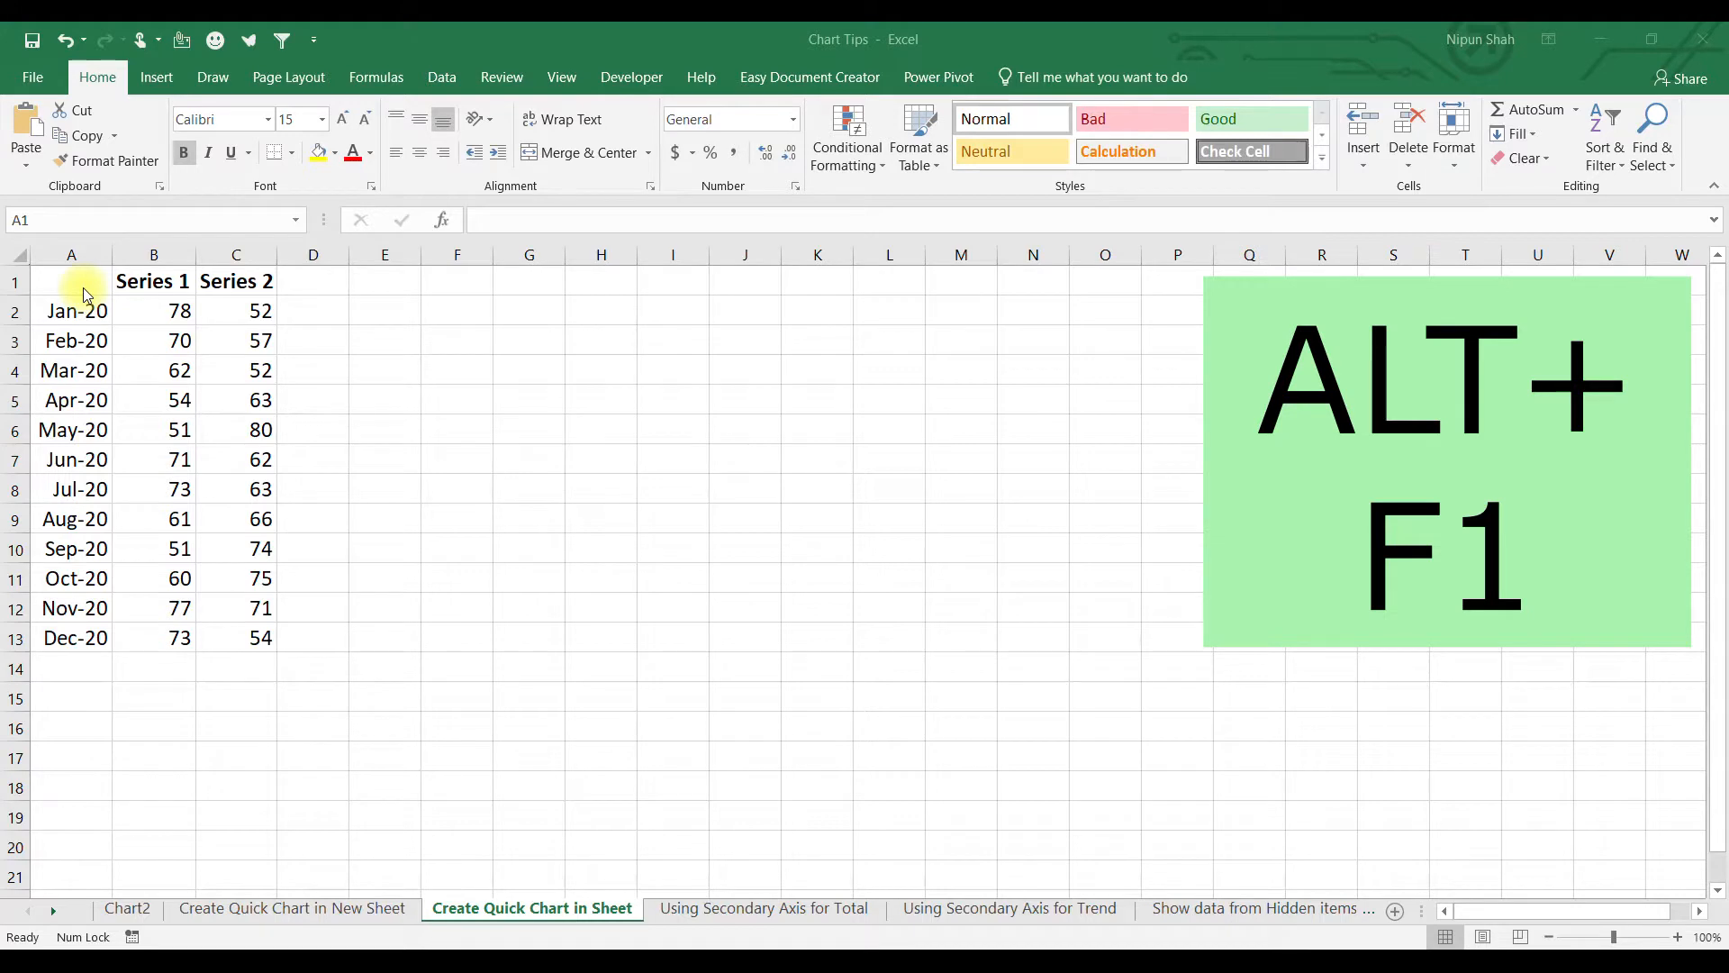
Embed a column chart of the Series data A1:C13 on this sheet with Alt+F1.
left_click_drag(84, 296, 238, 634)
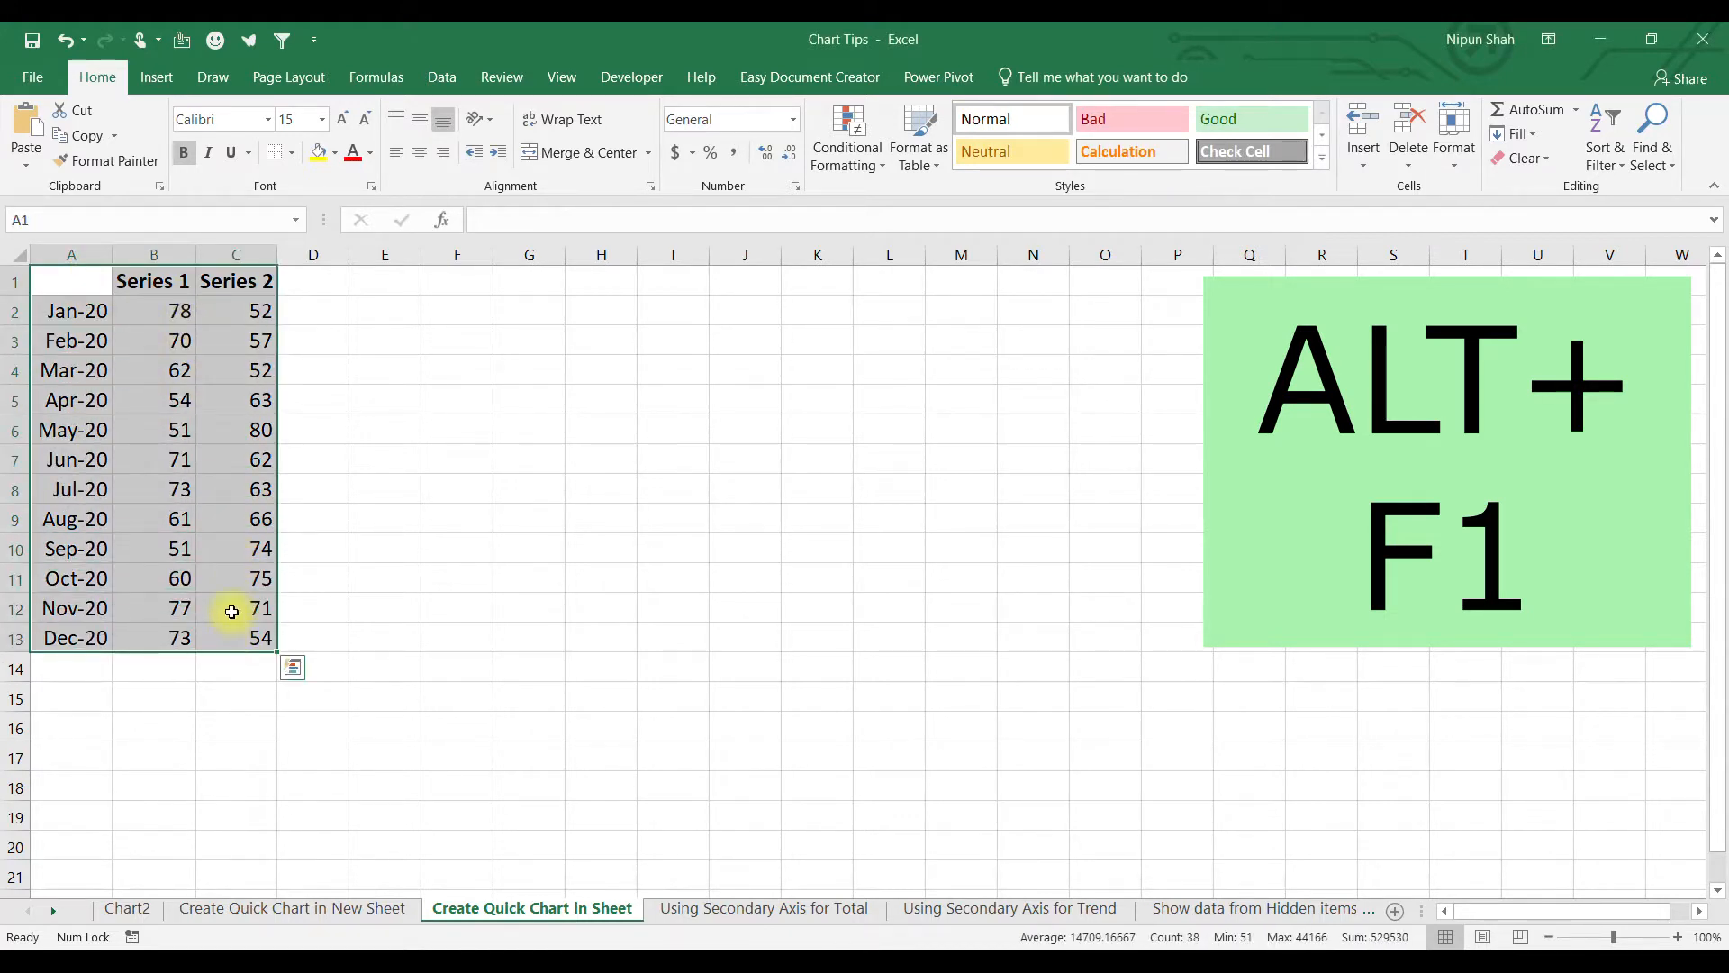
key("alt+F1")
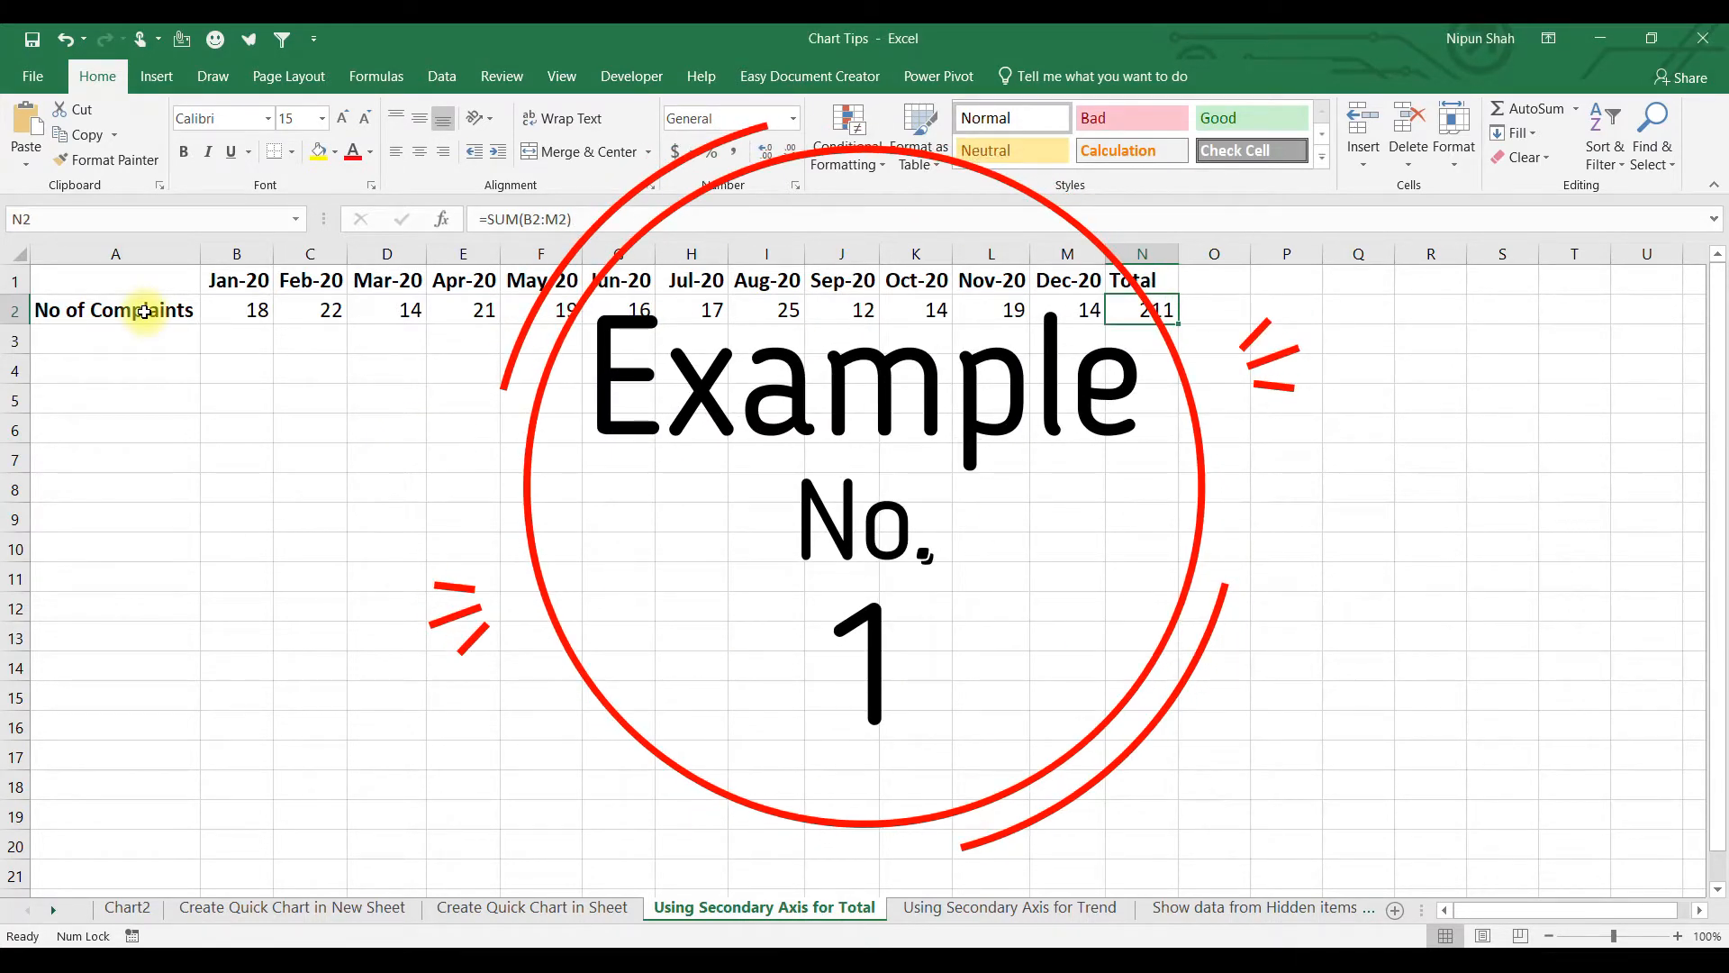
Insert a No of Complaints column chart of the monthly counts and the 211 Total.
left_click_drag(144, 311, 1078, 310)
left_click(1151, 309)
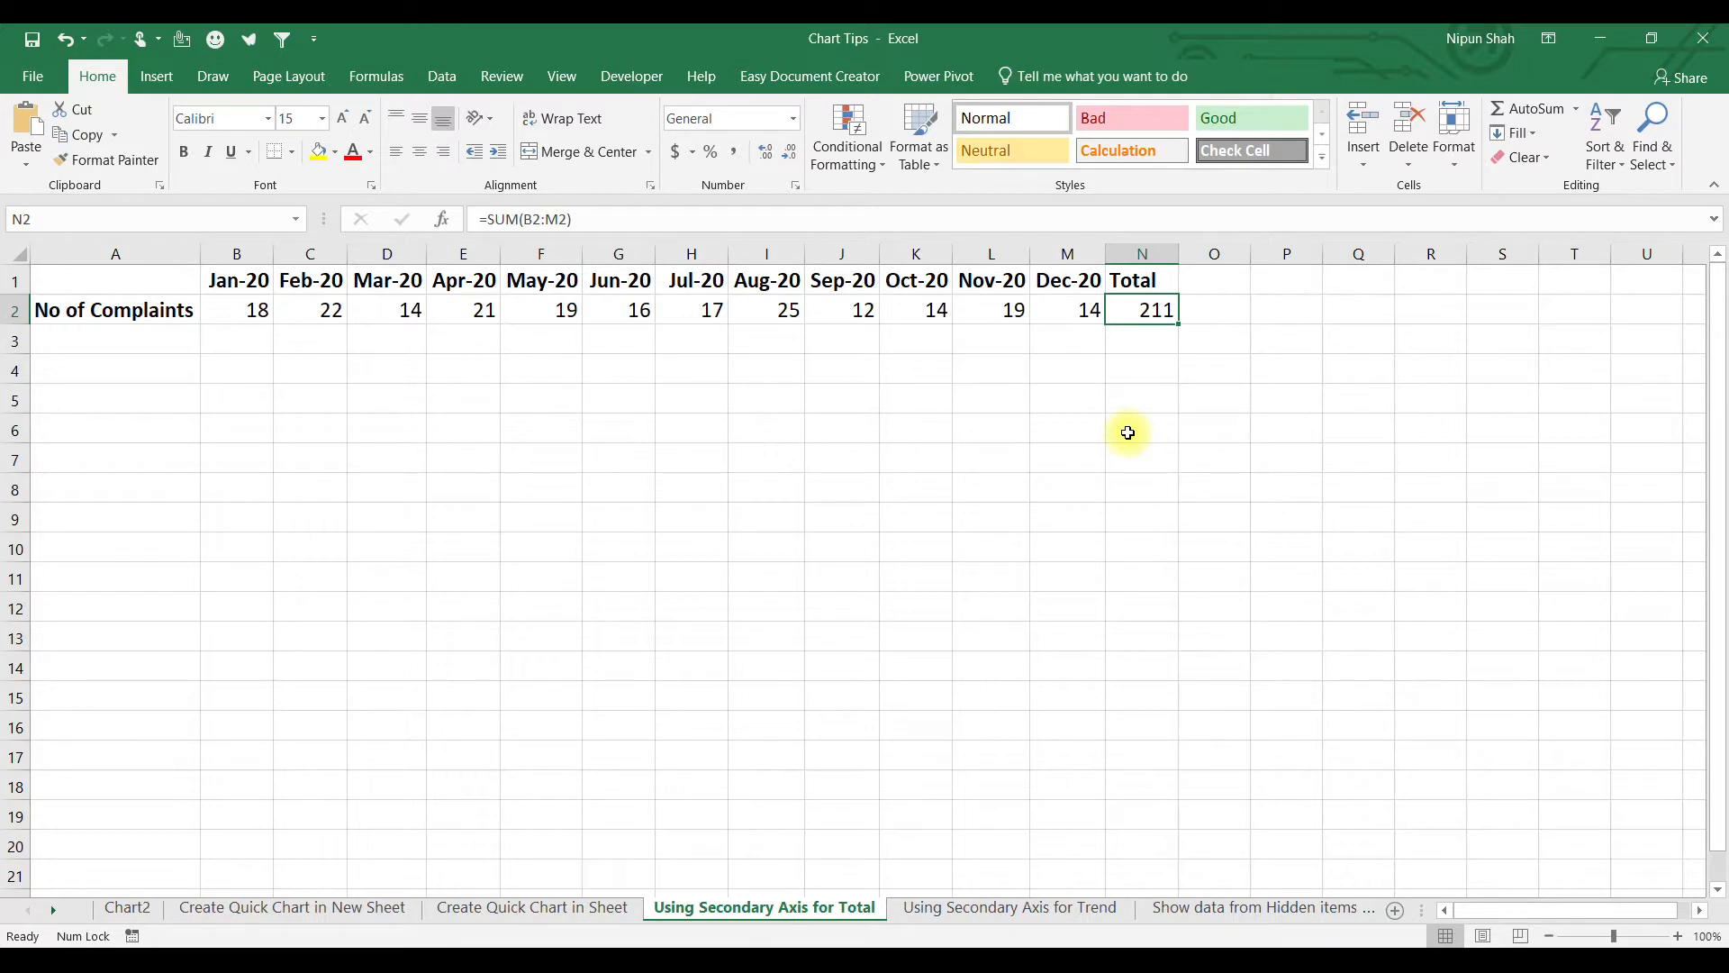
left_click_drag(116, 280, 1150, 306)
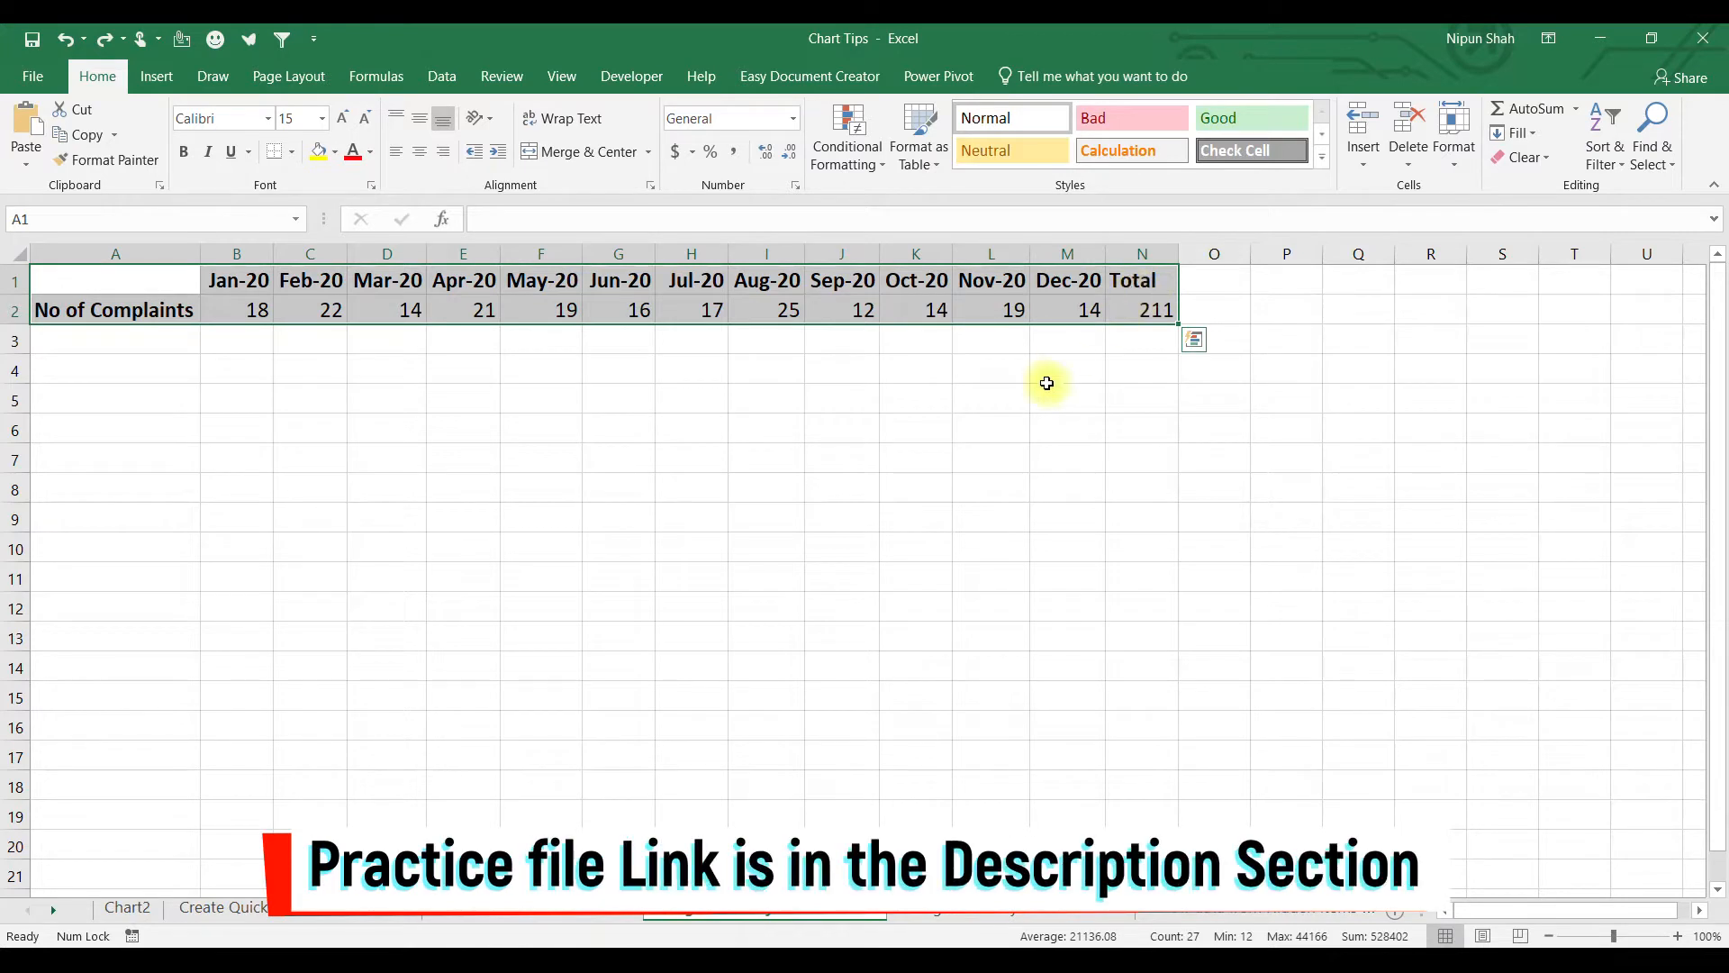
key("alt+F1")
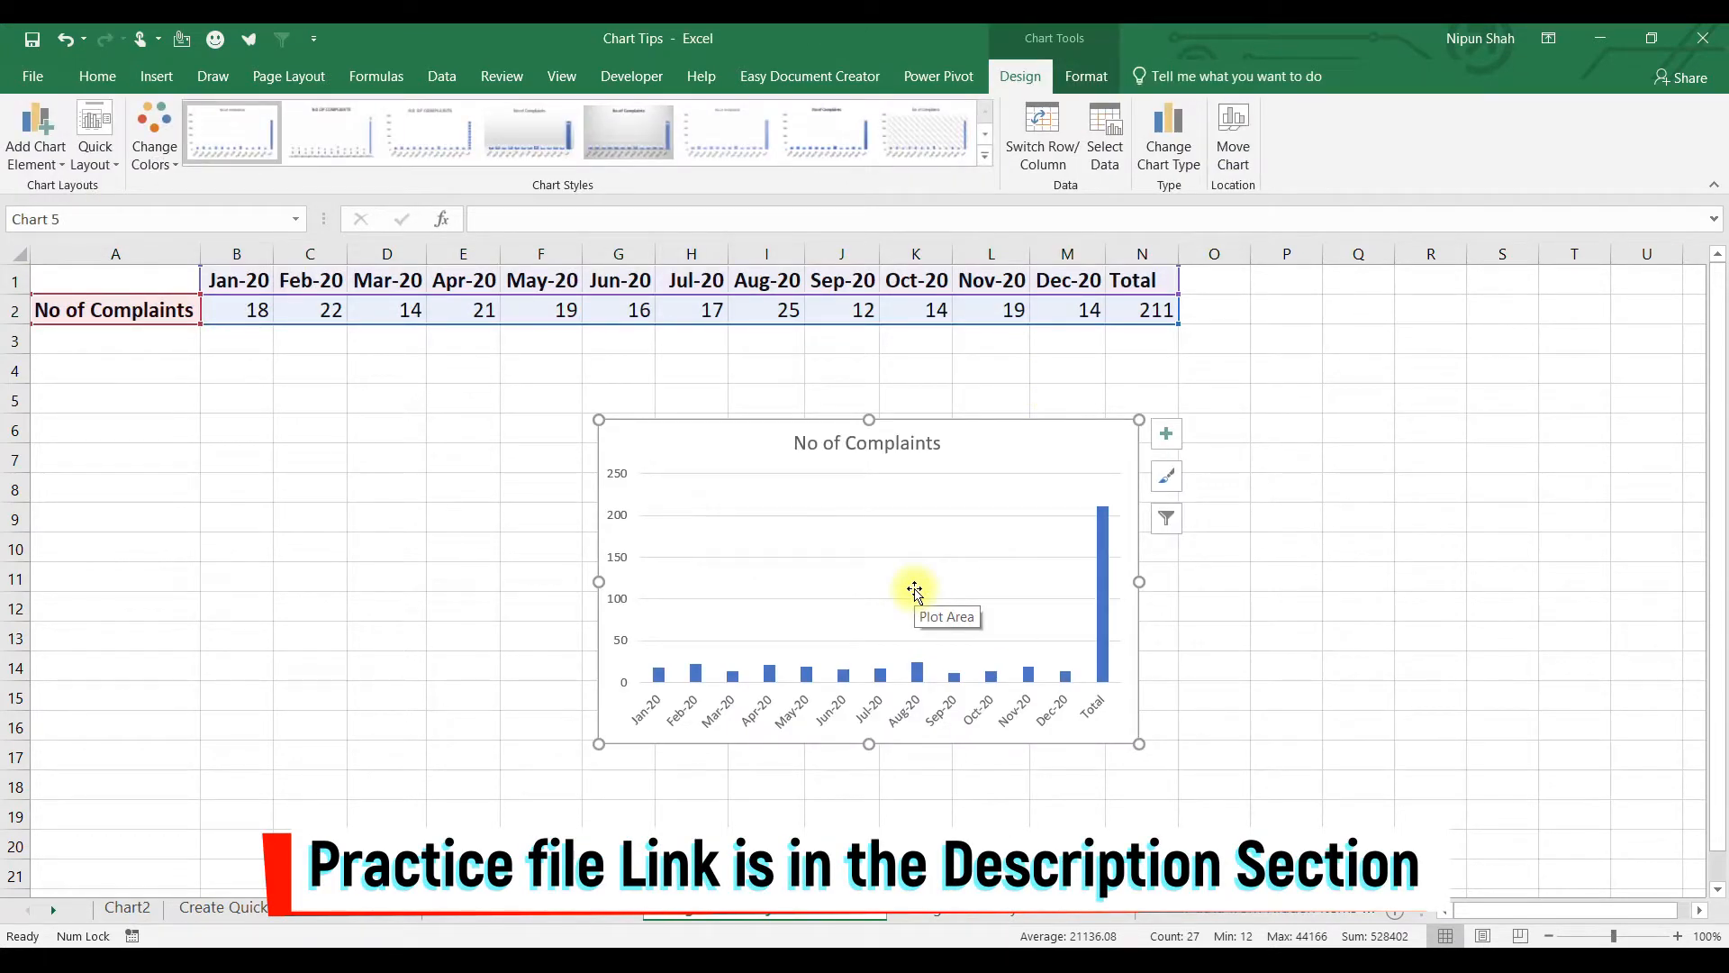
left_click(1102, 616)
left_click(891, 648)
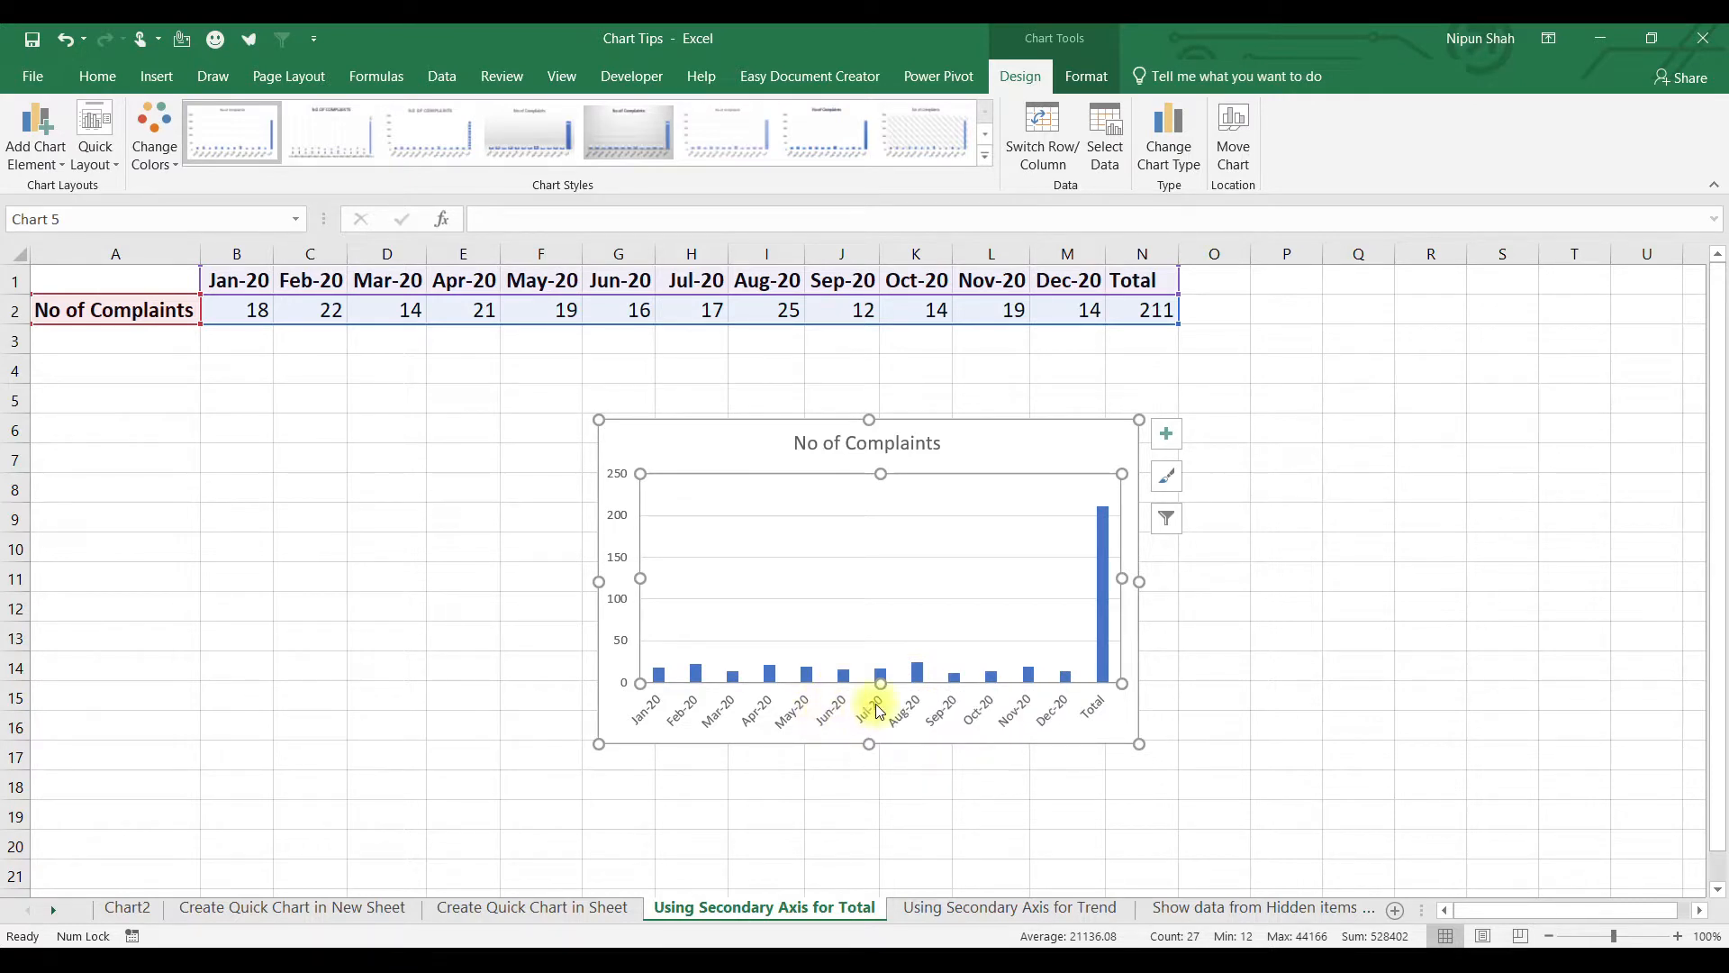
left_click(682, 804)
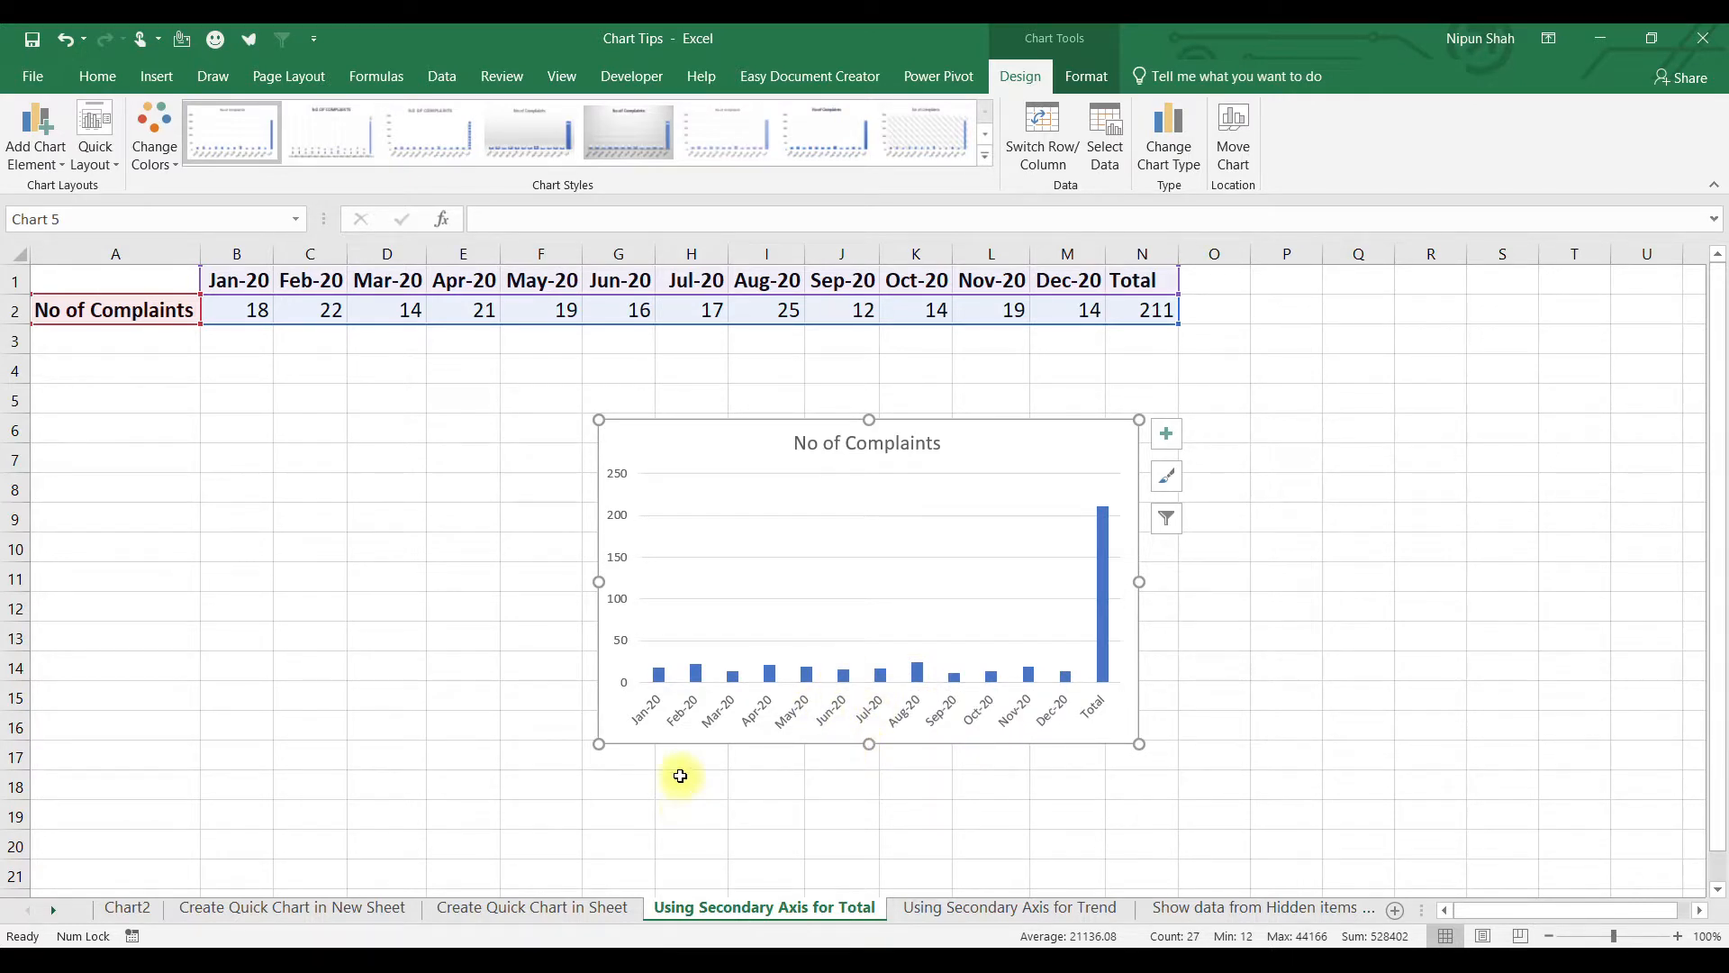
left_click(127, 342)
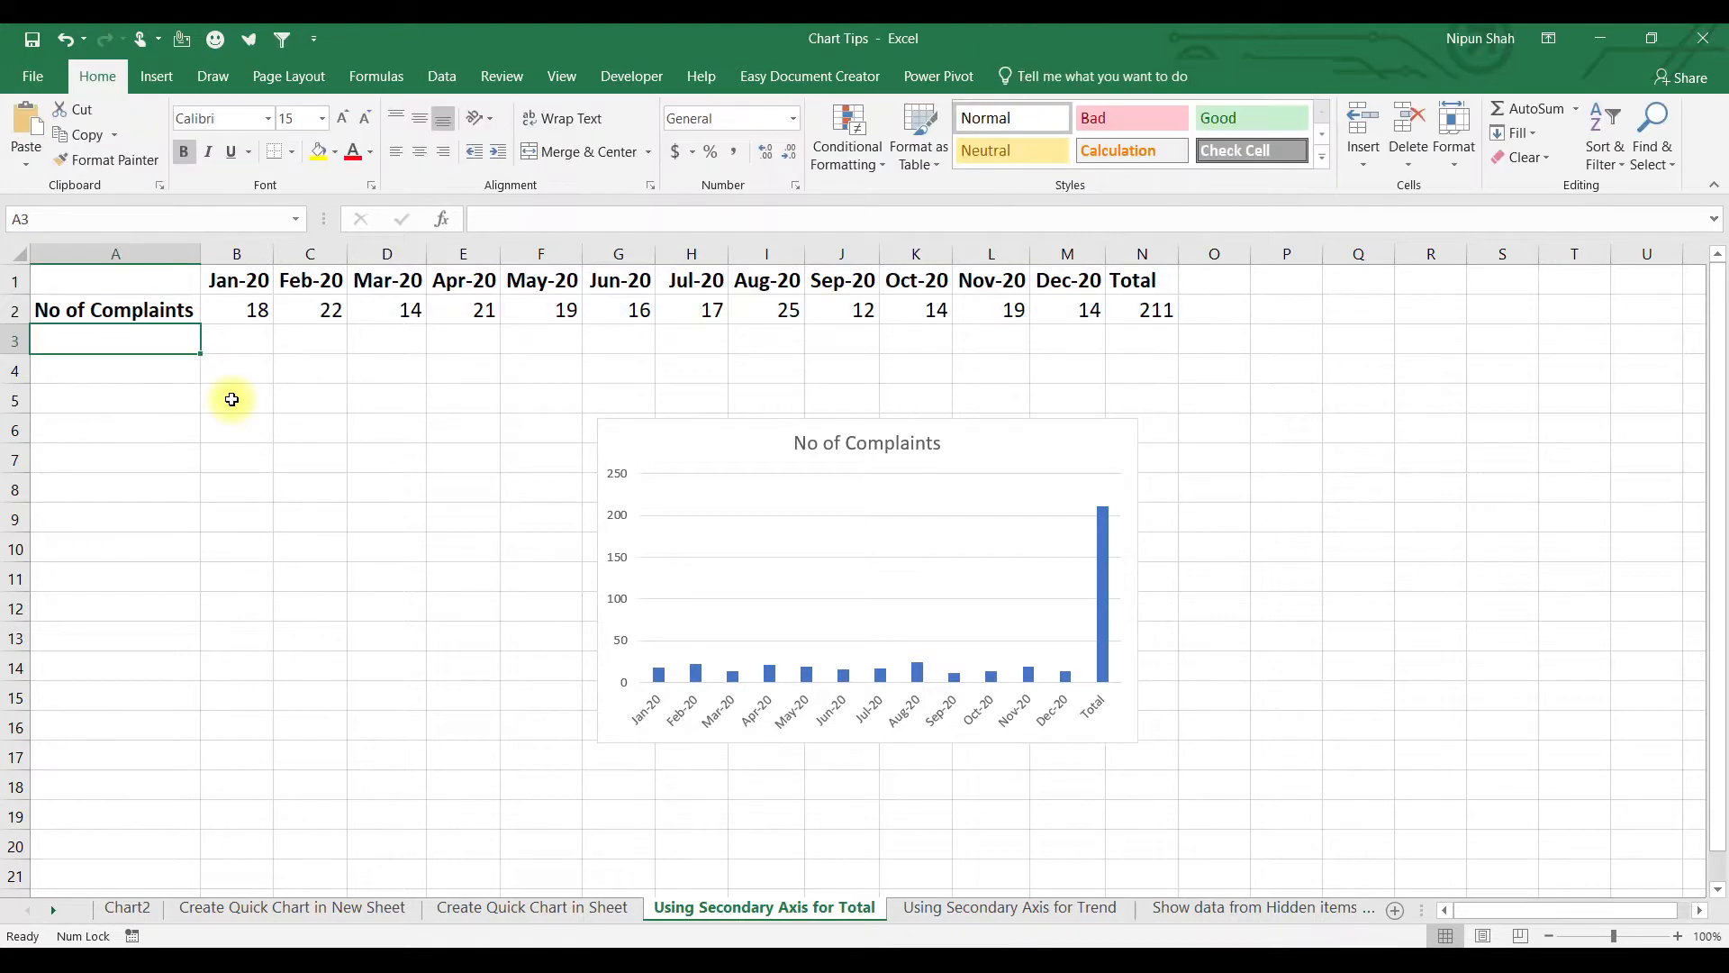
Label A3 'Total' and set B3 to =B2.
type("Total")
key("Tab")
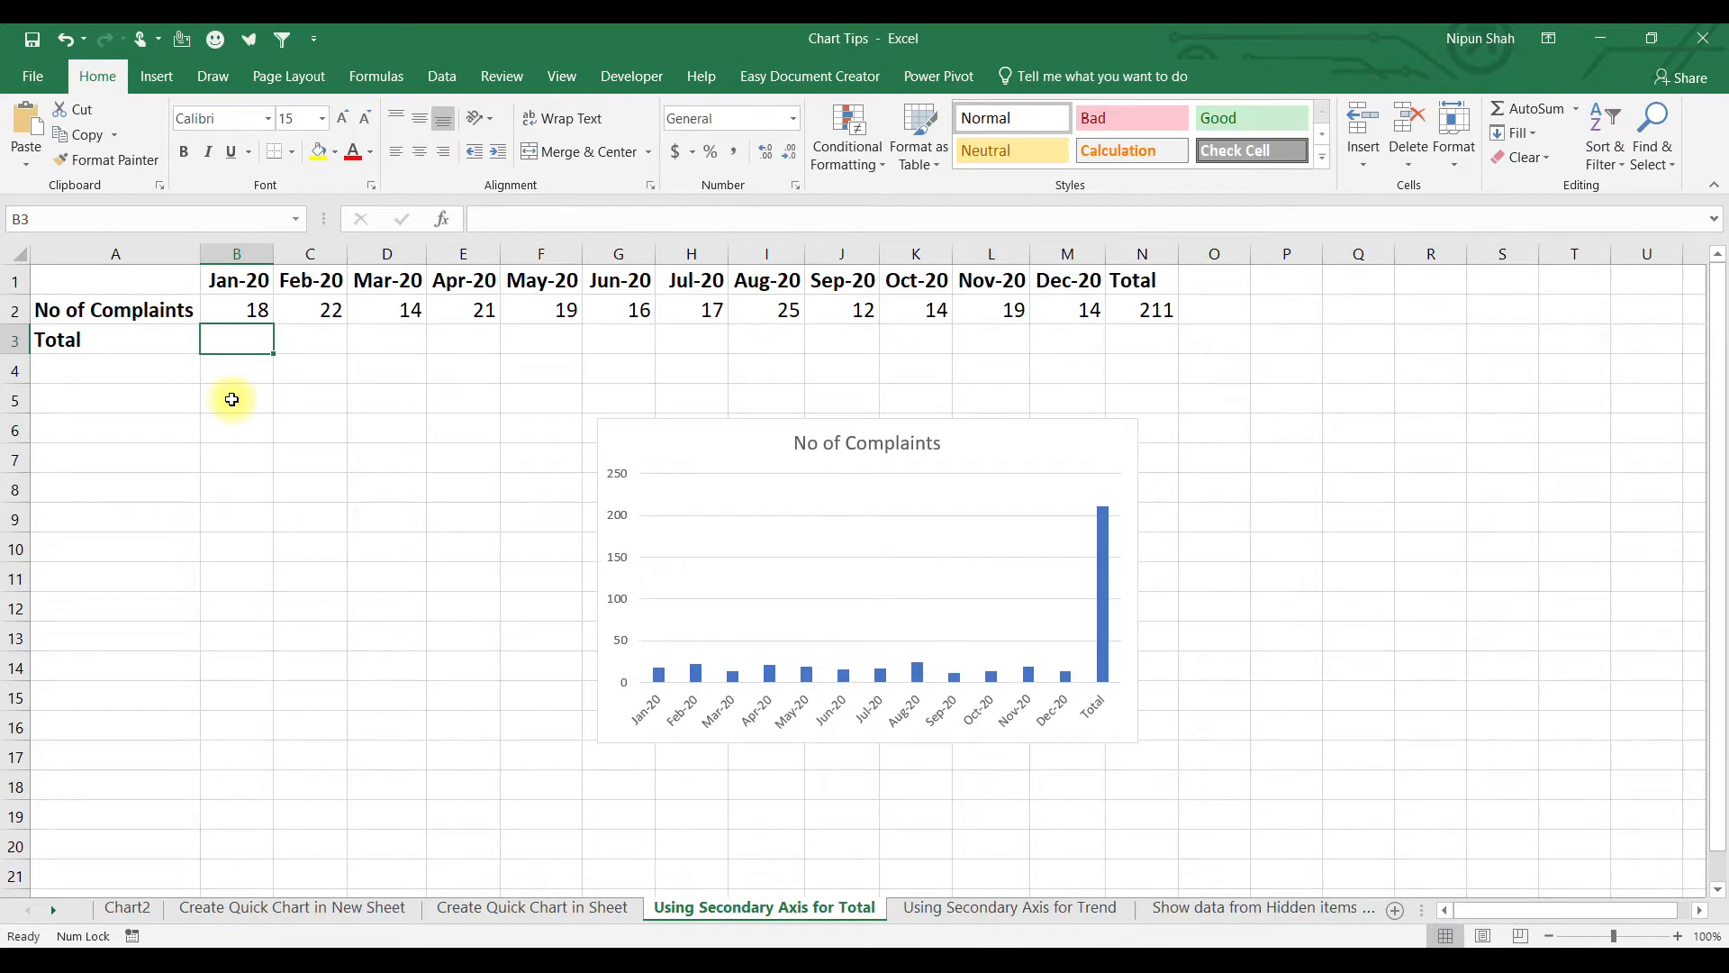
type("=")
key("Up")
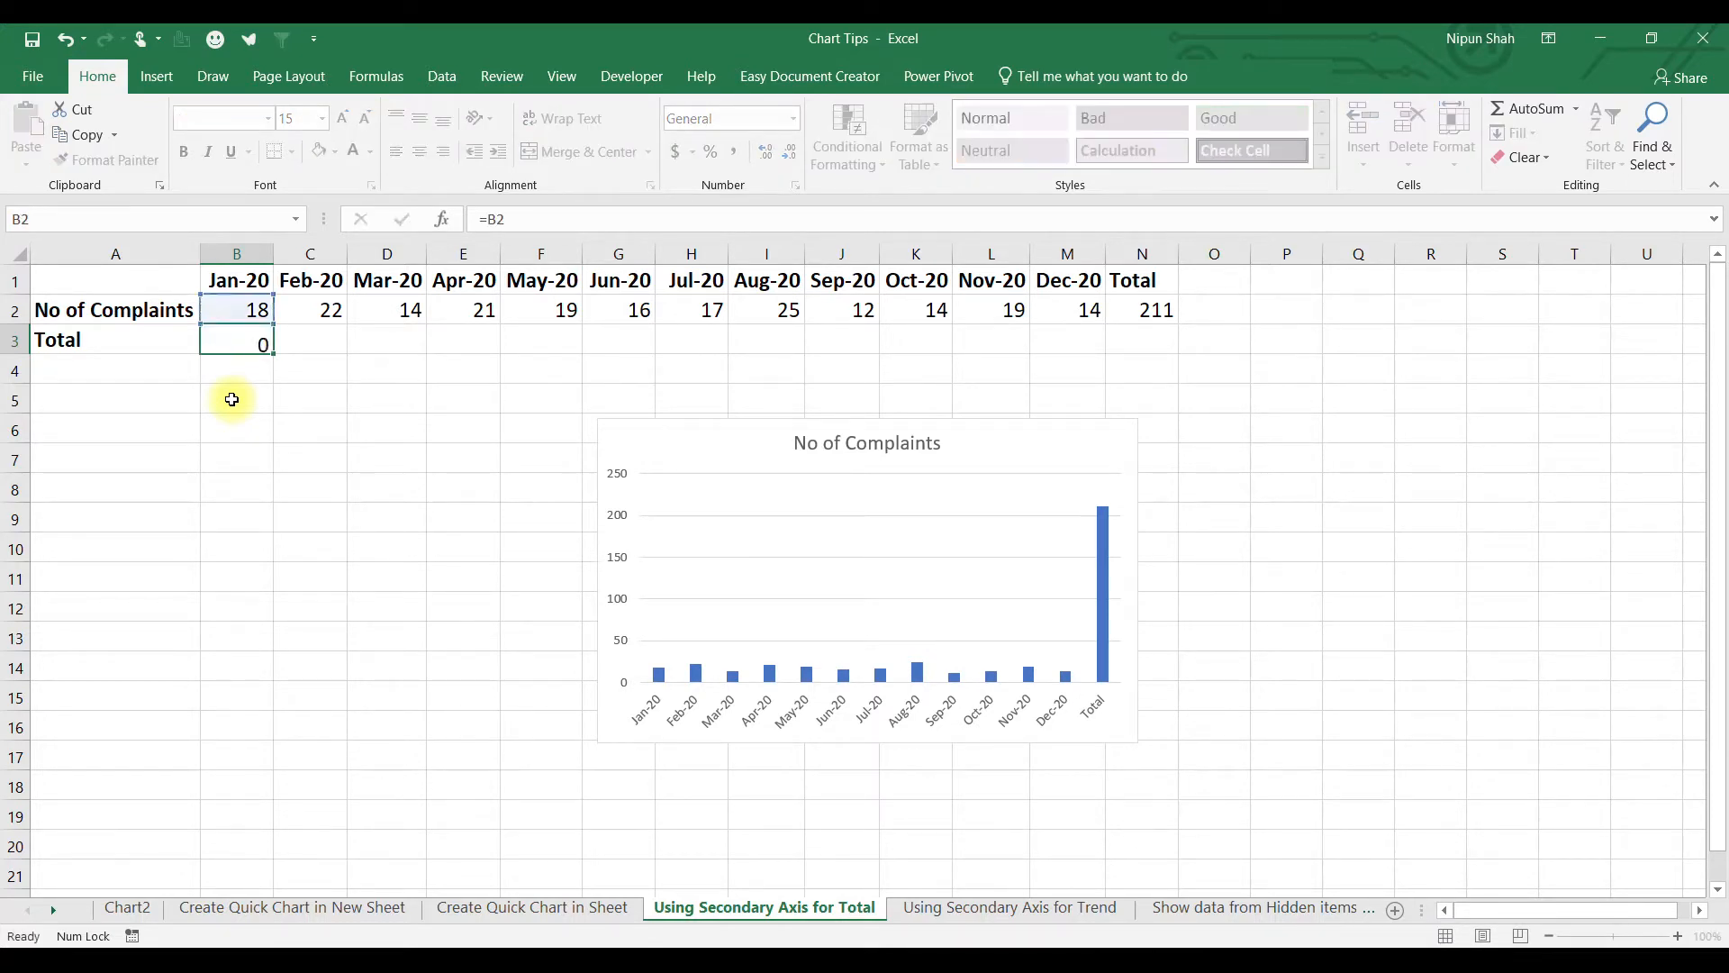
key("Return")
key("Right")
key("Up")
Enter =B3+C2 in C3, fill it right to M3, and move the chart beside the table.
type("=")
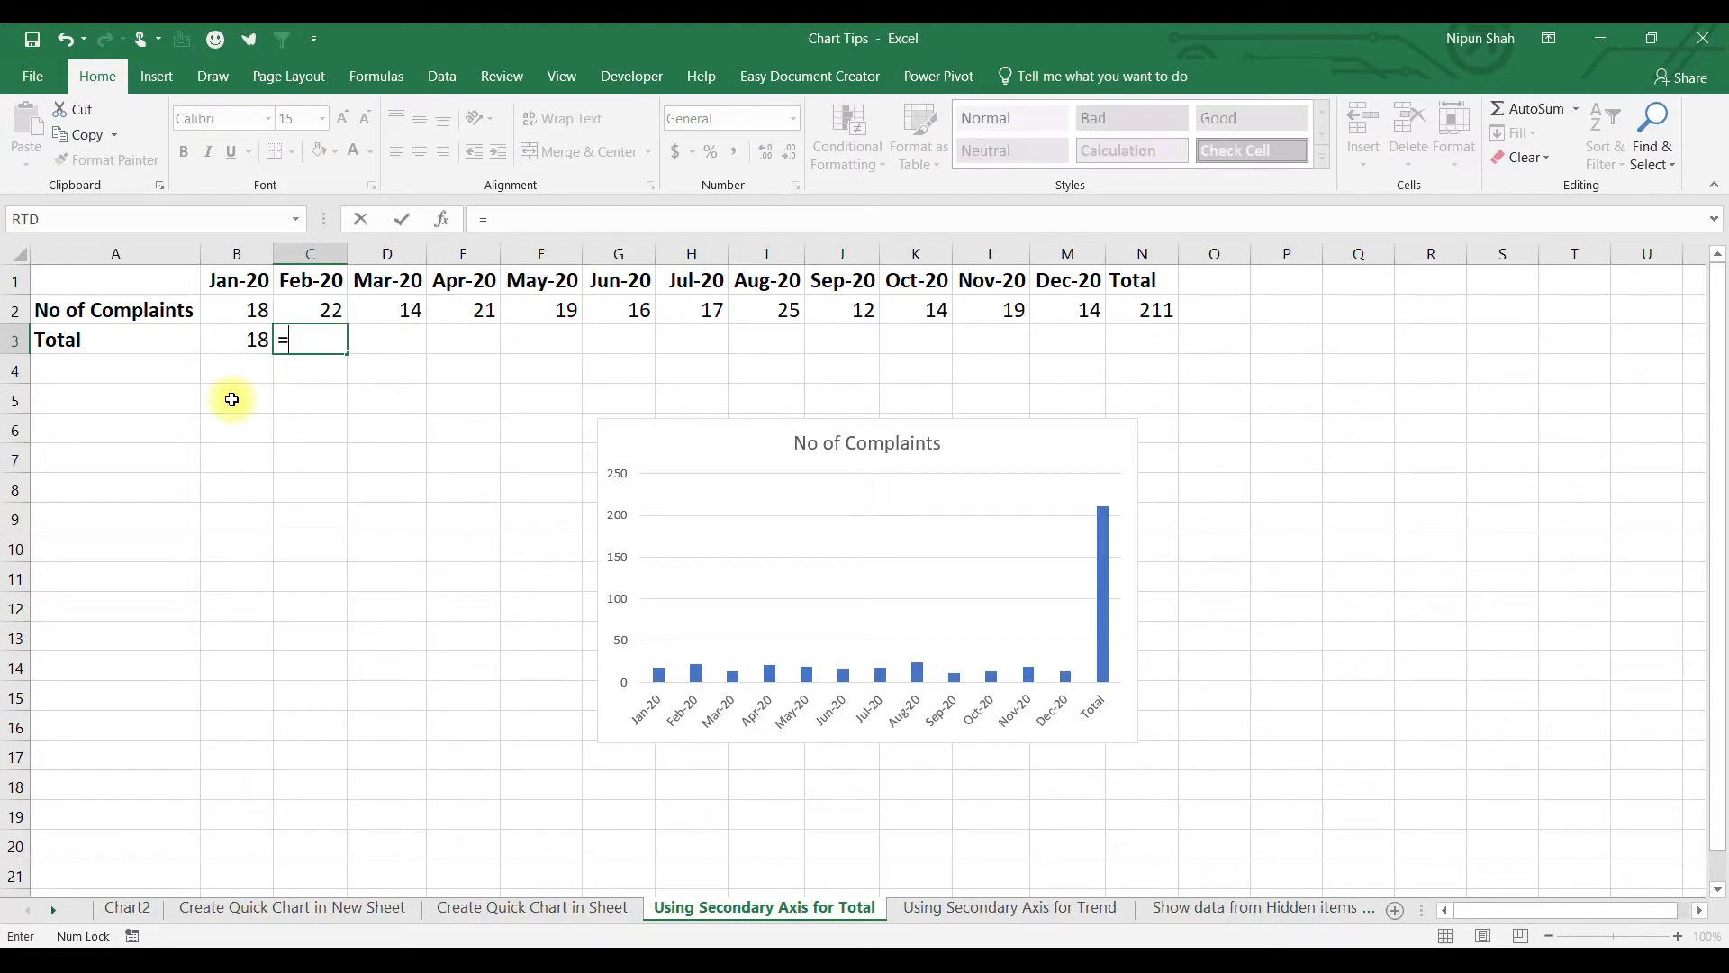
key("Left")
type("+")
key("Up")
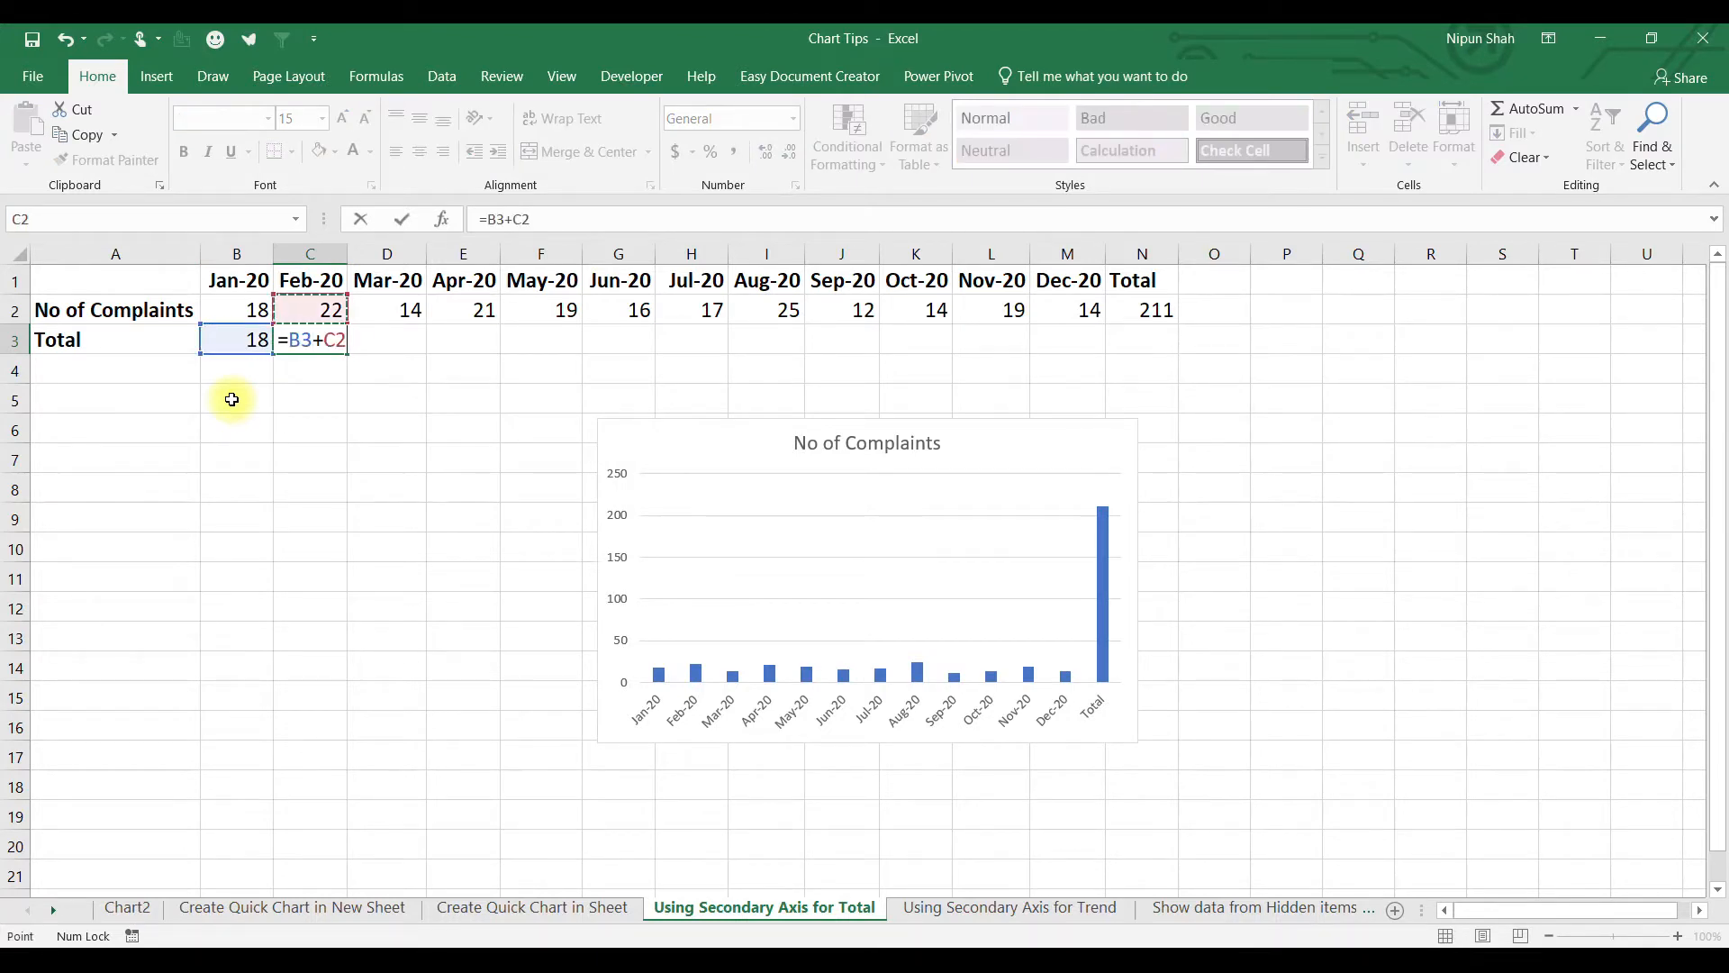
key("Return")
key("Up")
key("shift+Right")
key("shift+Right")
key("shift+Right")
key("shift+Right")
key("shift+Right")
key("shift+Right")
key("shift+Right")
key("shift+Right")
key("shift+Right")
key("shift+Right")
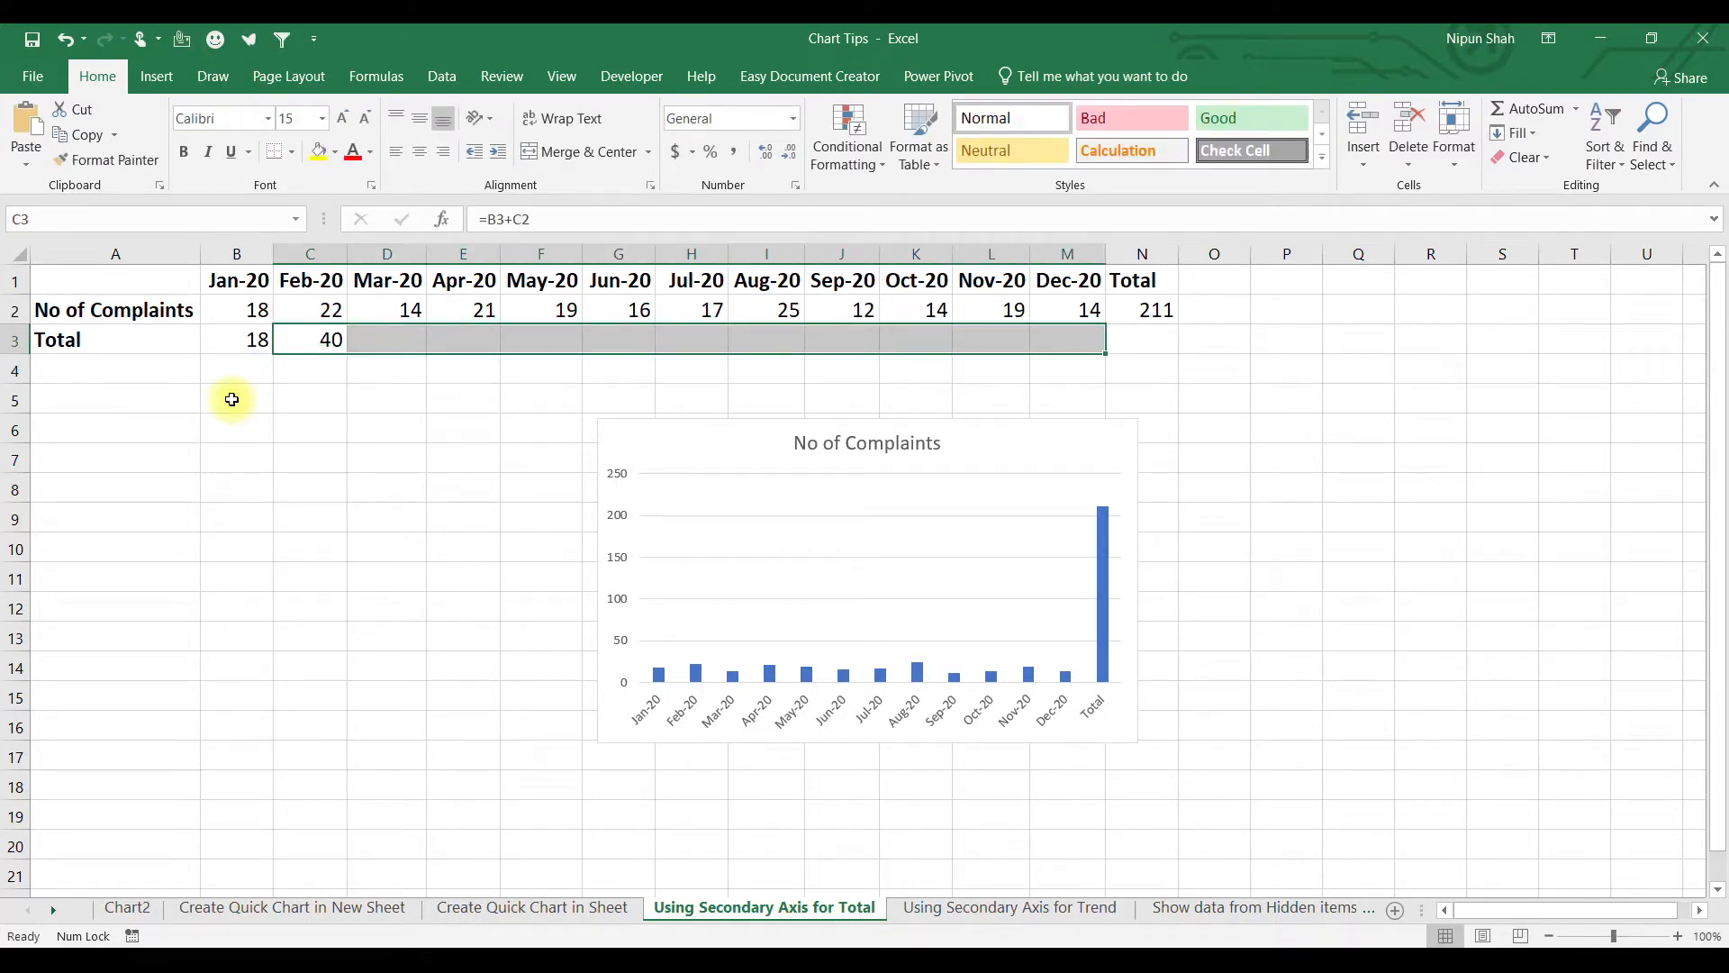
key("ctrl+r")
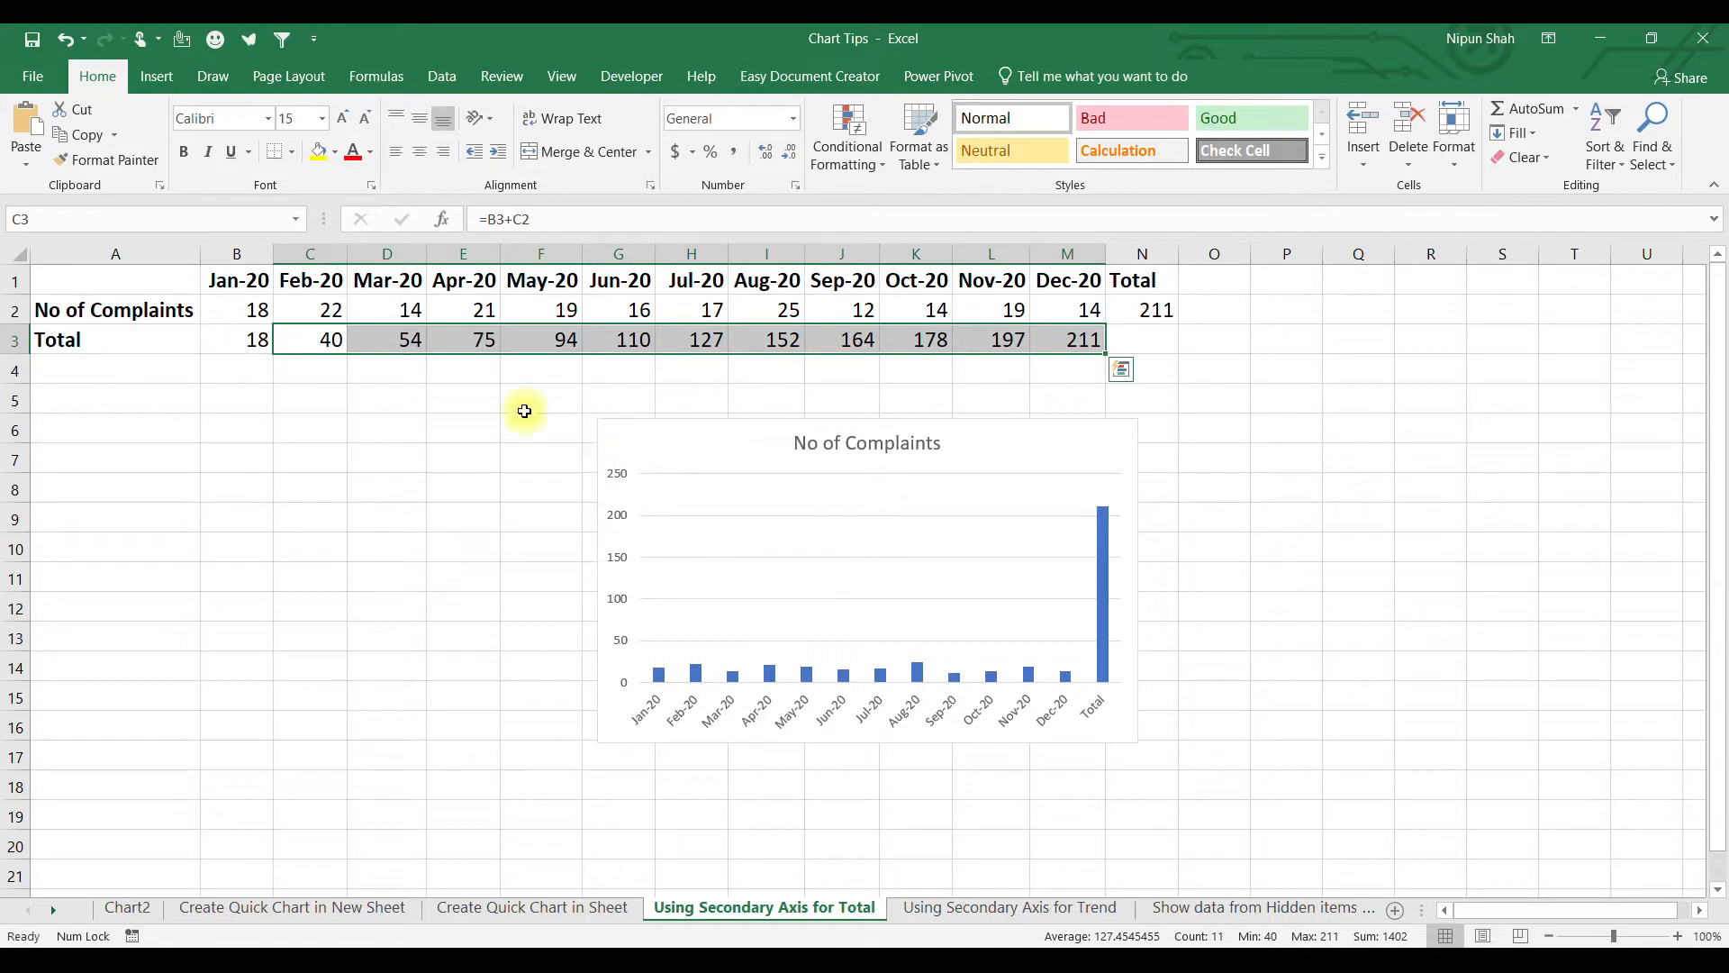
left_click_drag(672, 433, 1234, 307)
left_click_drag(143, 282, 1054, 337)
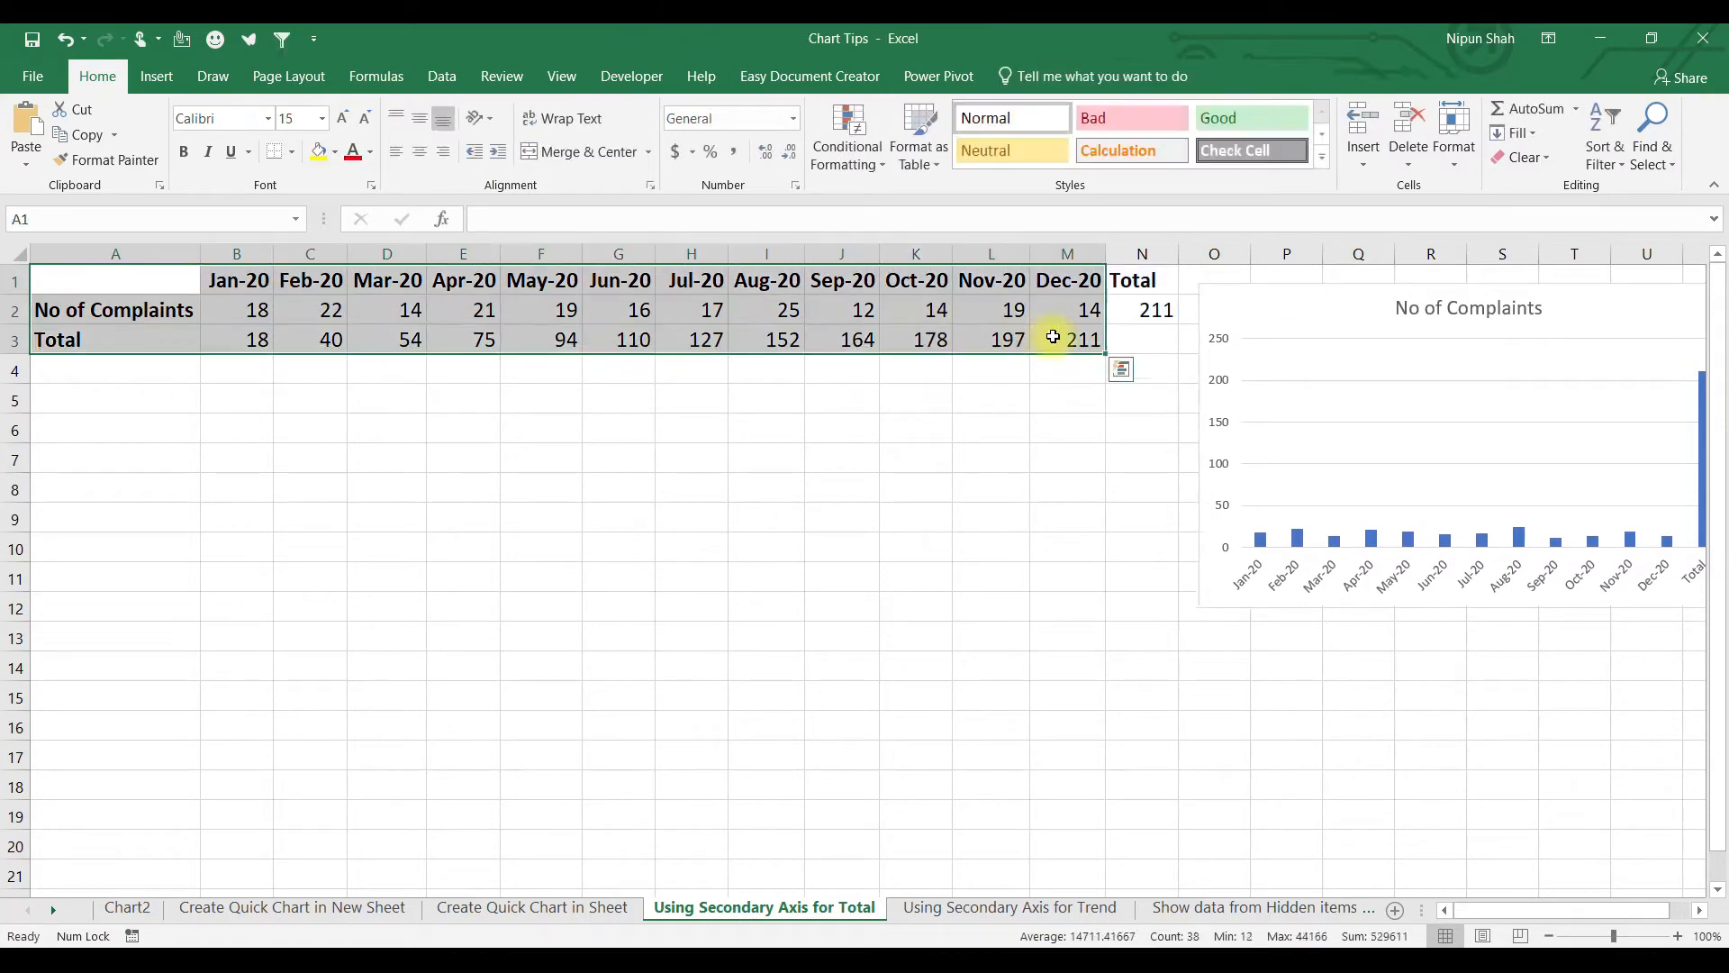
Insert a clustered column chart of the months, complaints and Total rows.
left_click(156, 76)
left_click(836, 109)
left_click(857, 178)
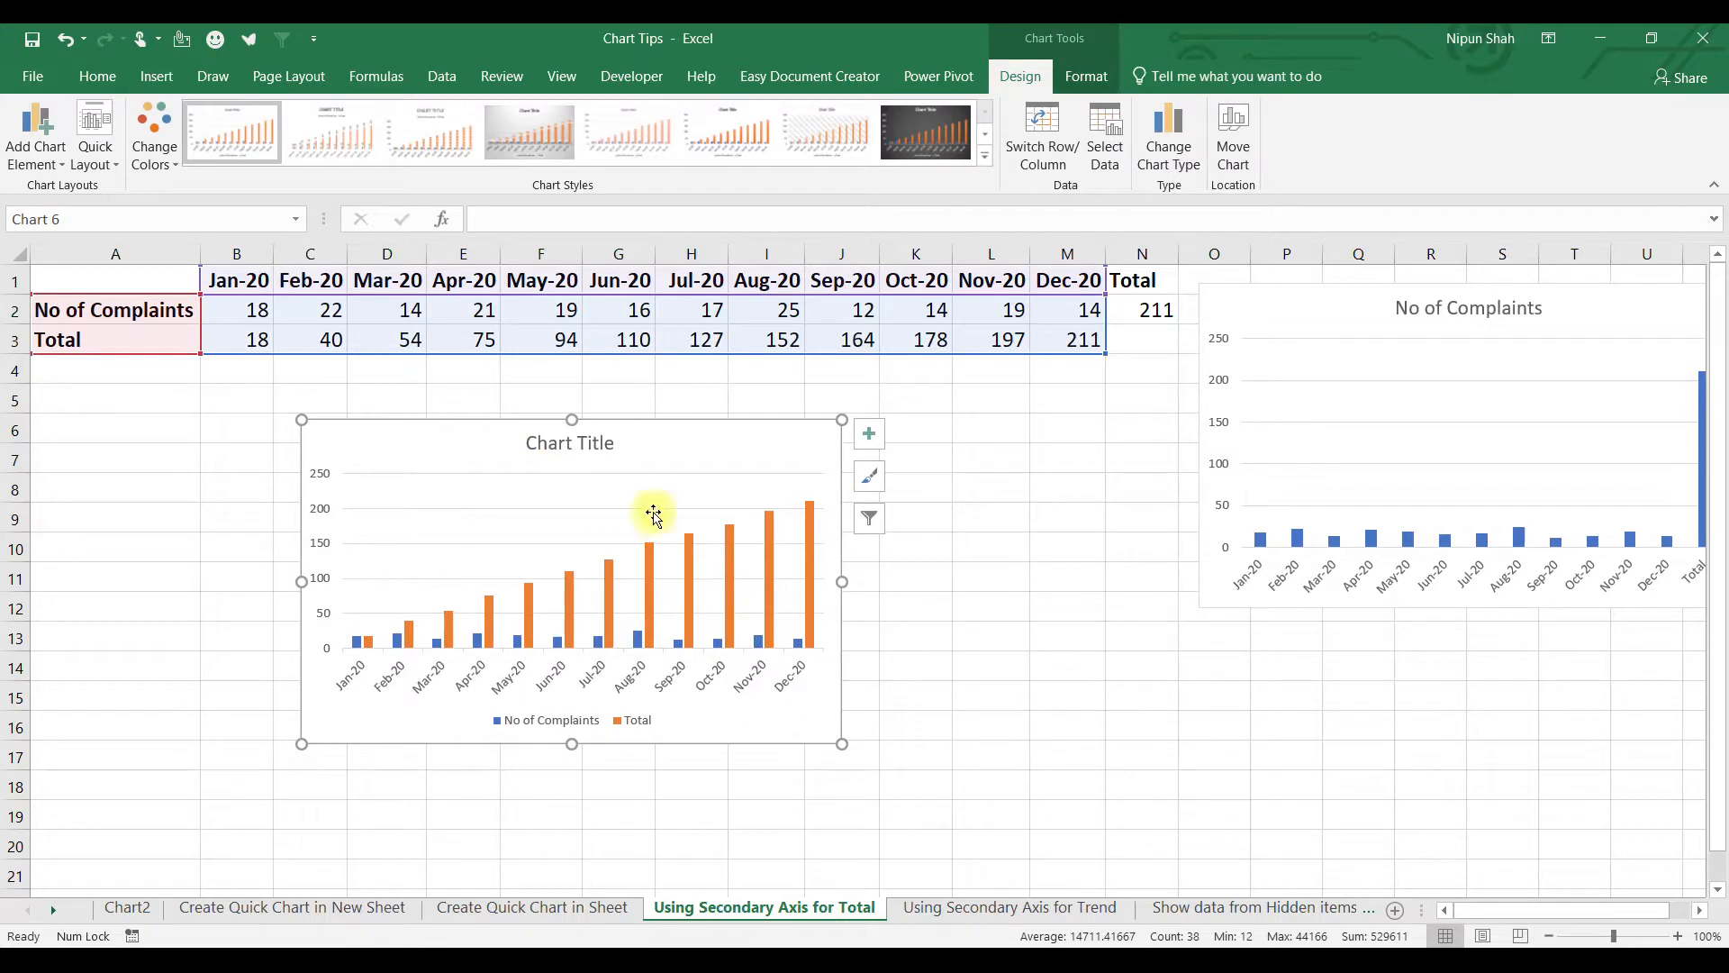
Change the chart to a combo with Total as Stacked Area on the secondary axis.
right_click(690, 712)
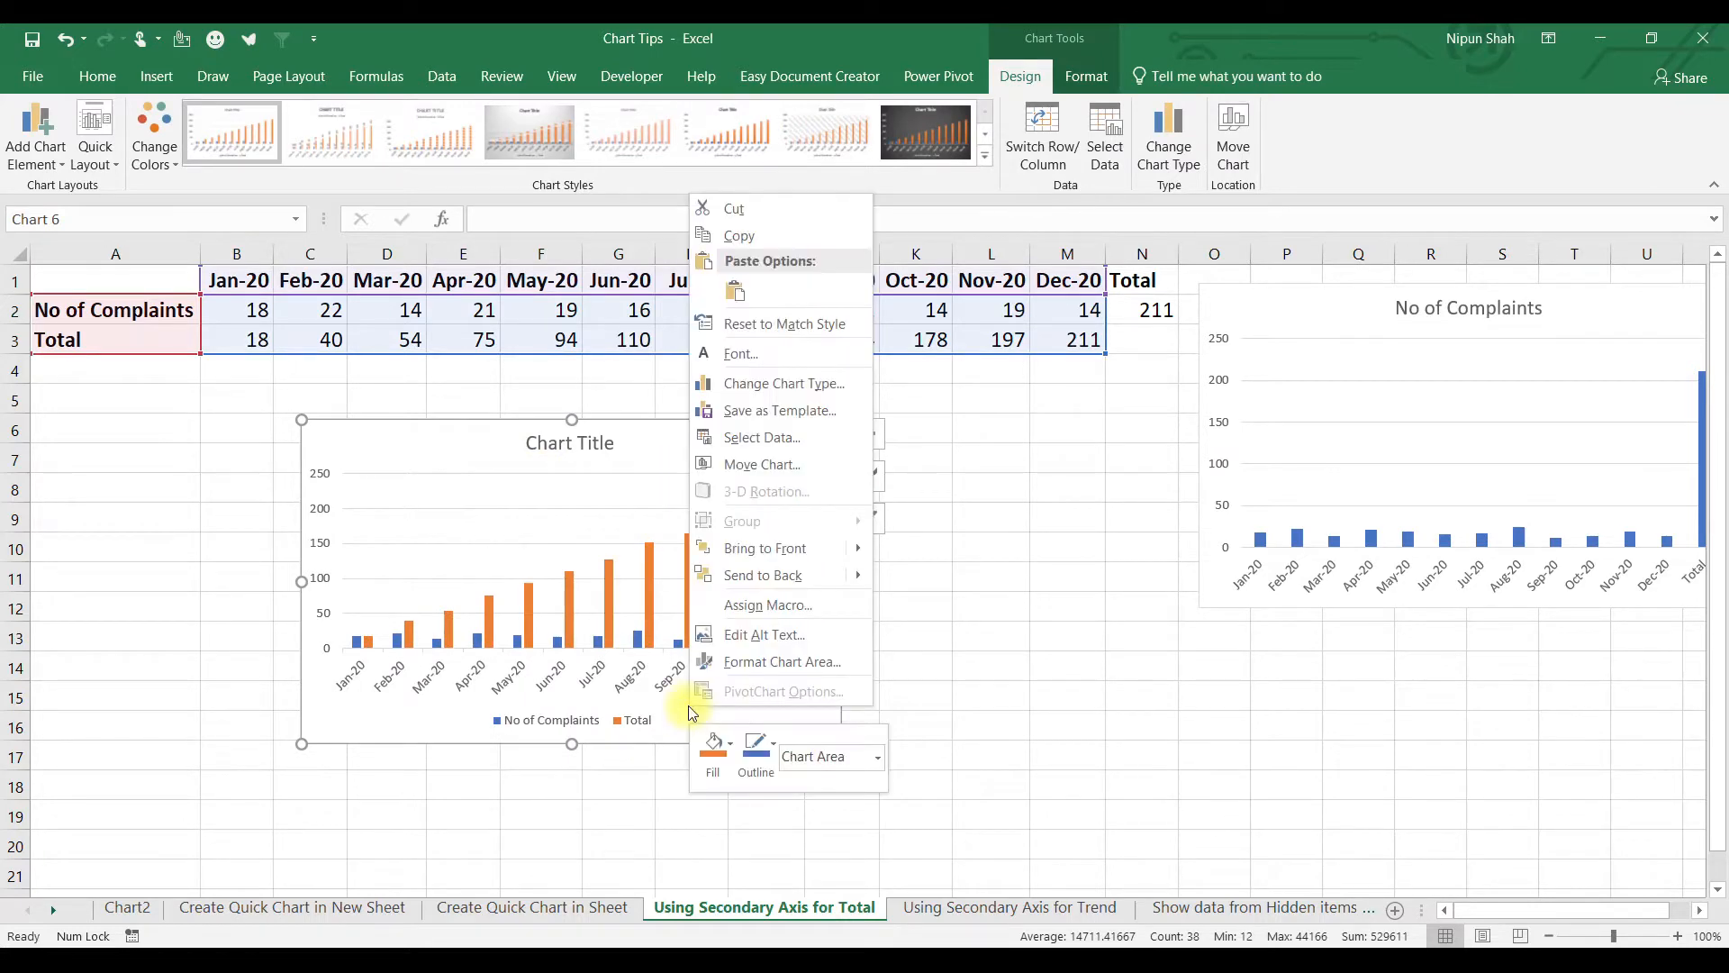
left_click(785, 382)
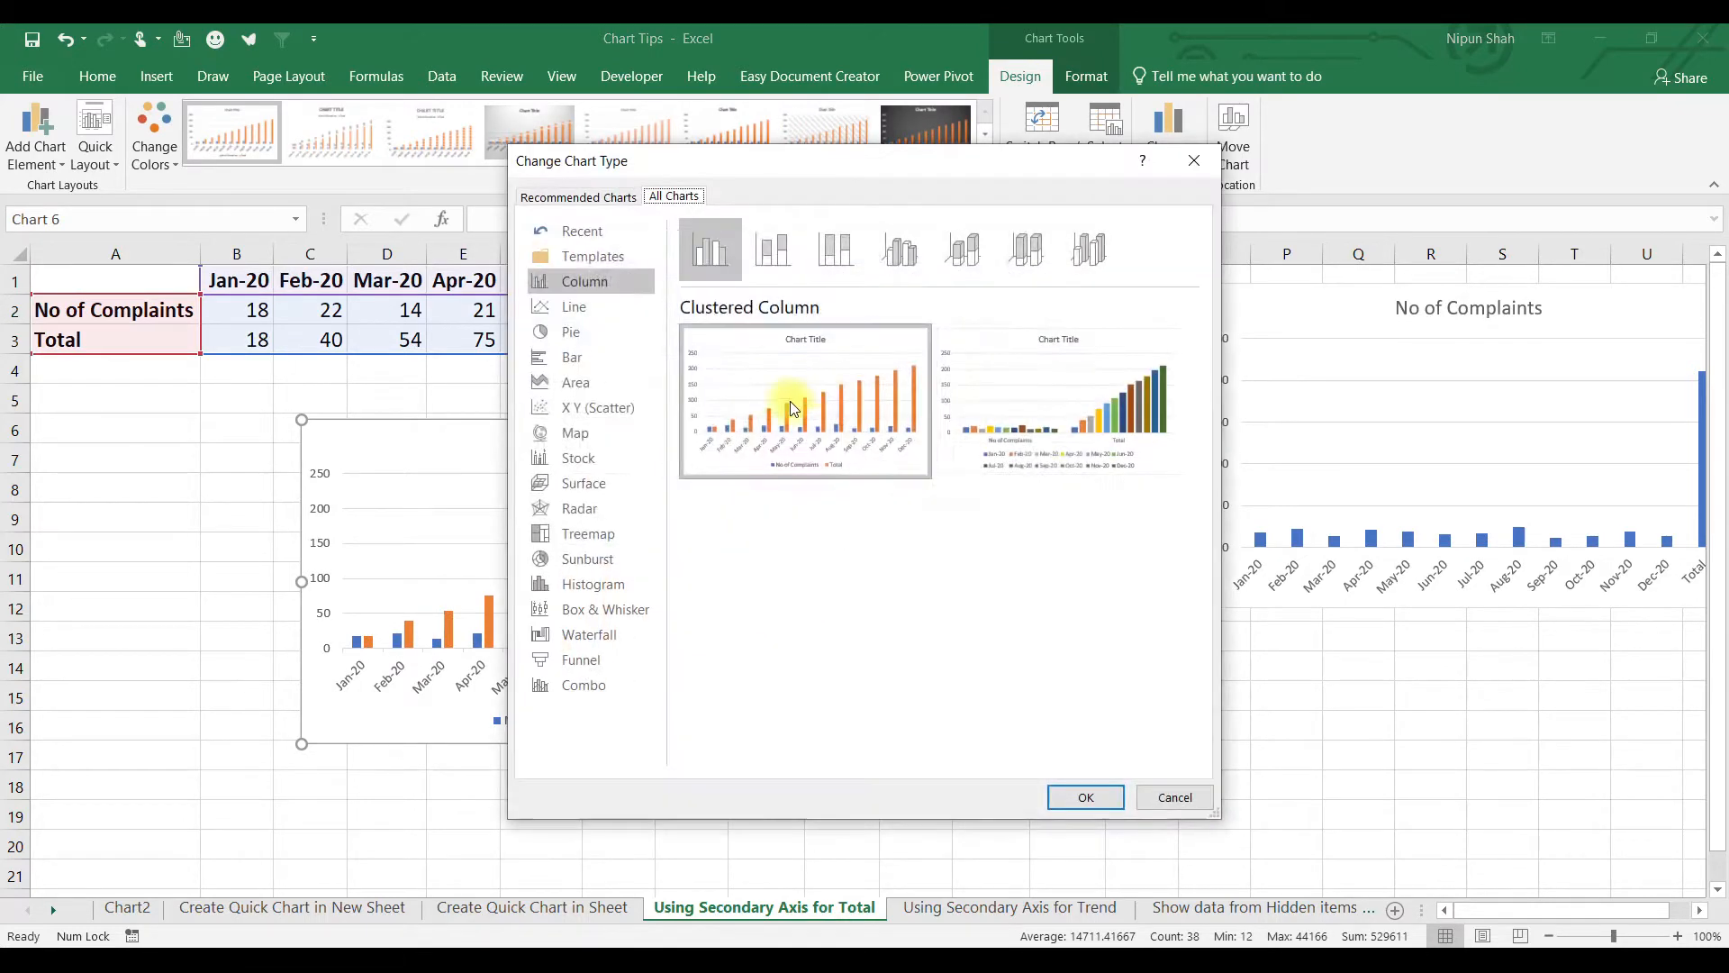
left_click(583, 684)
left_click(1081, 677)
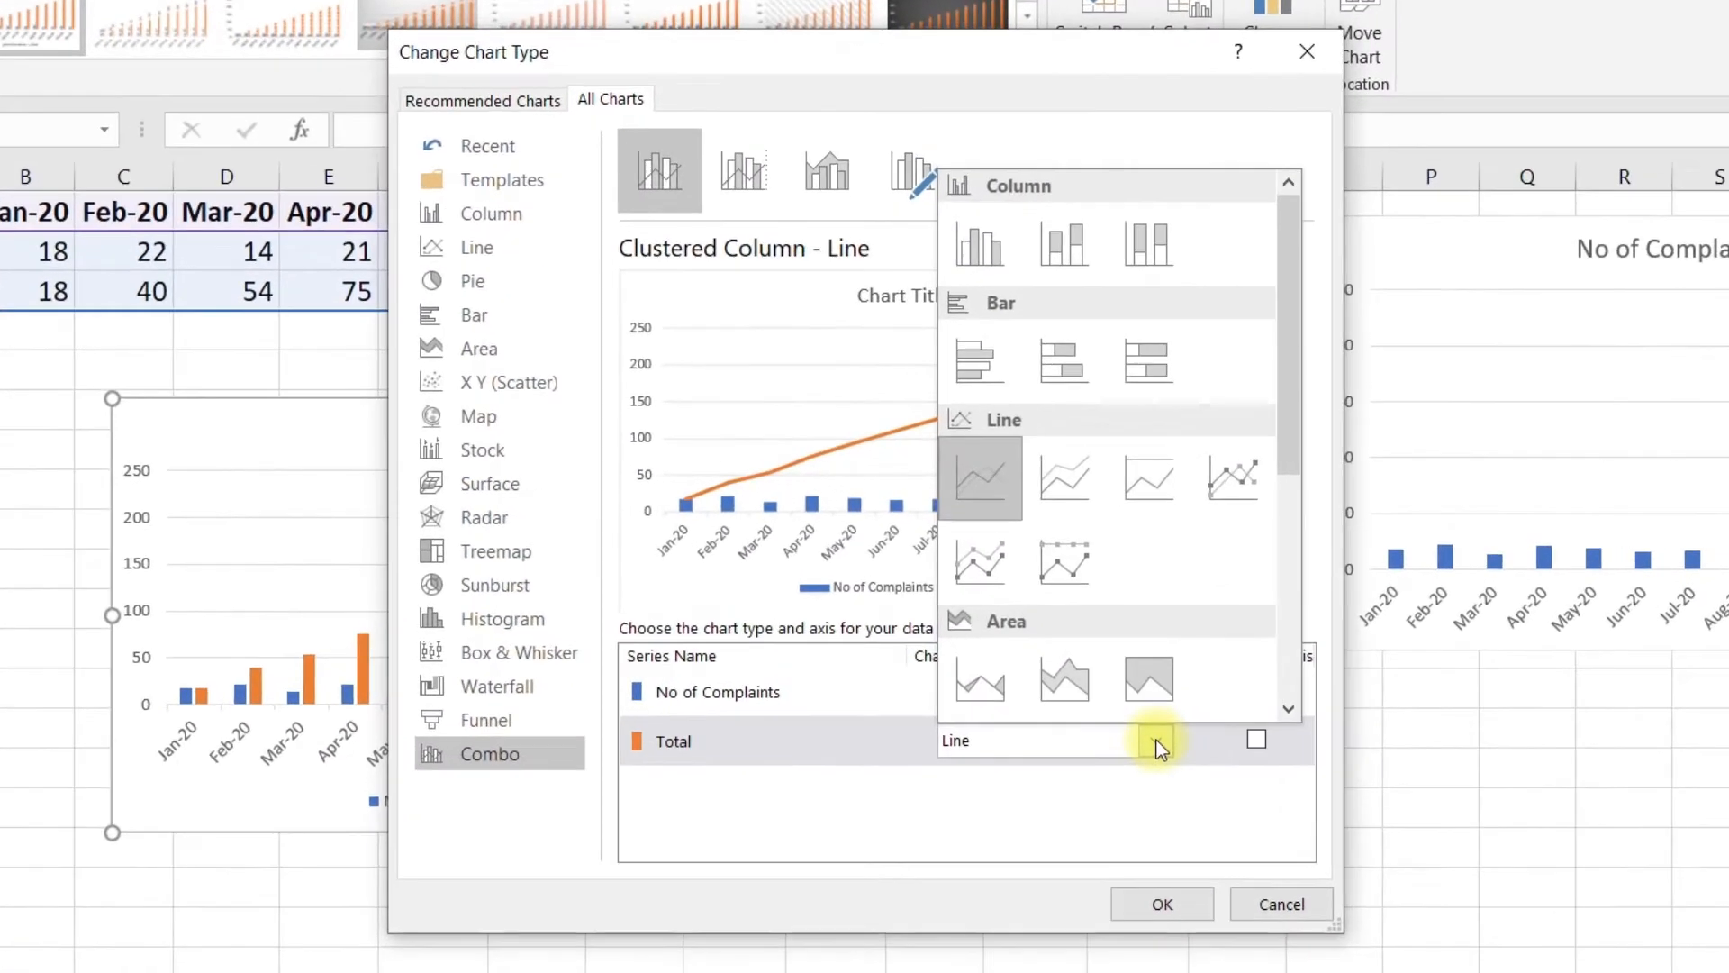
left_click(1067, 686)
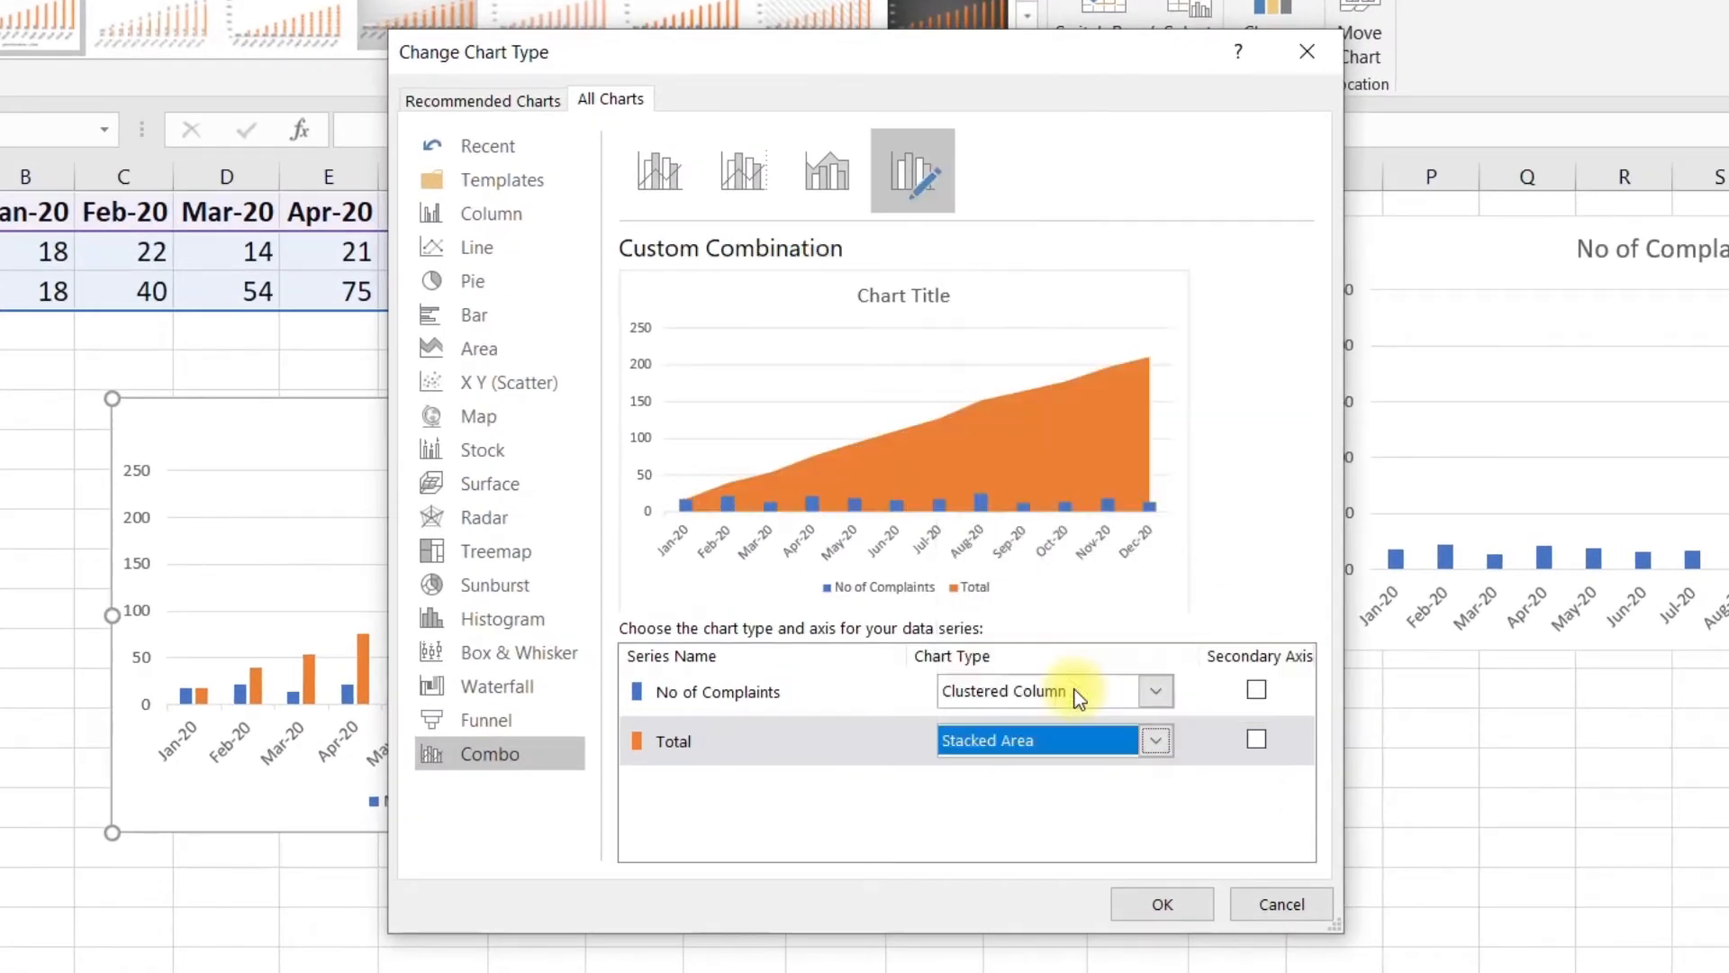
left_click(1255, 739)
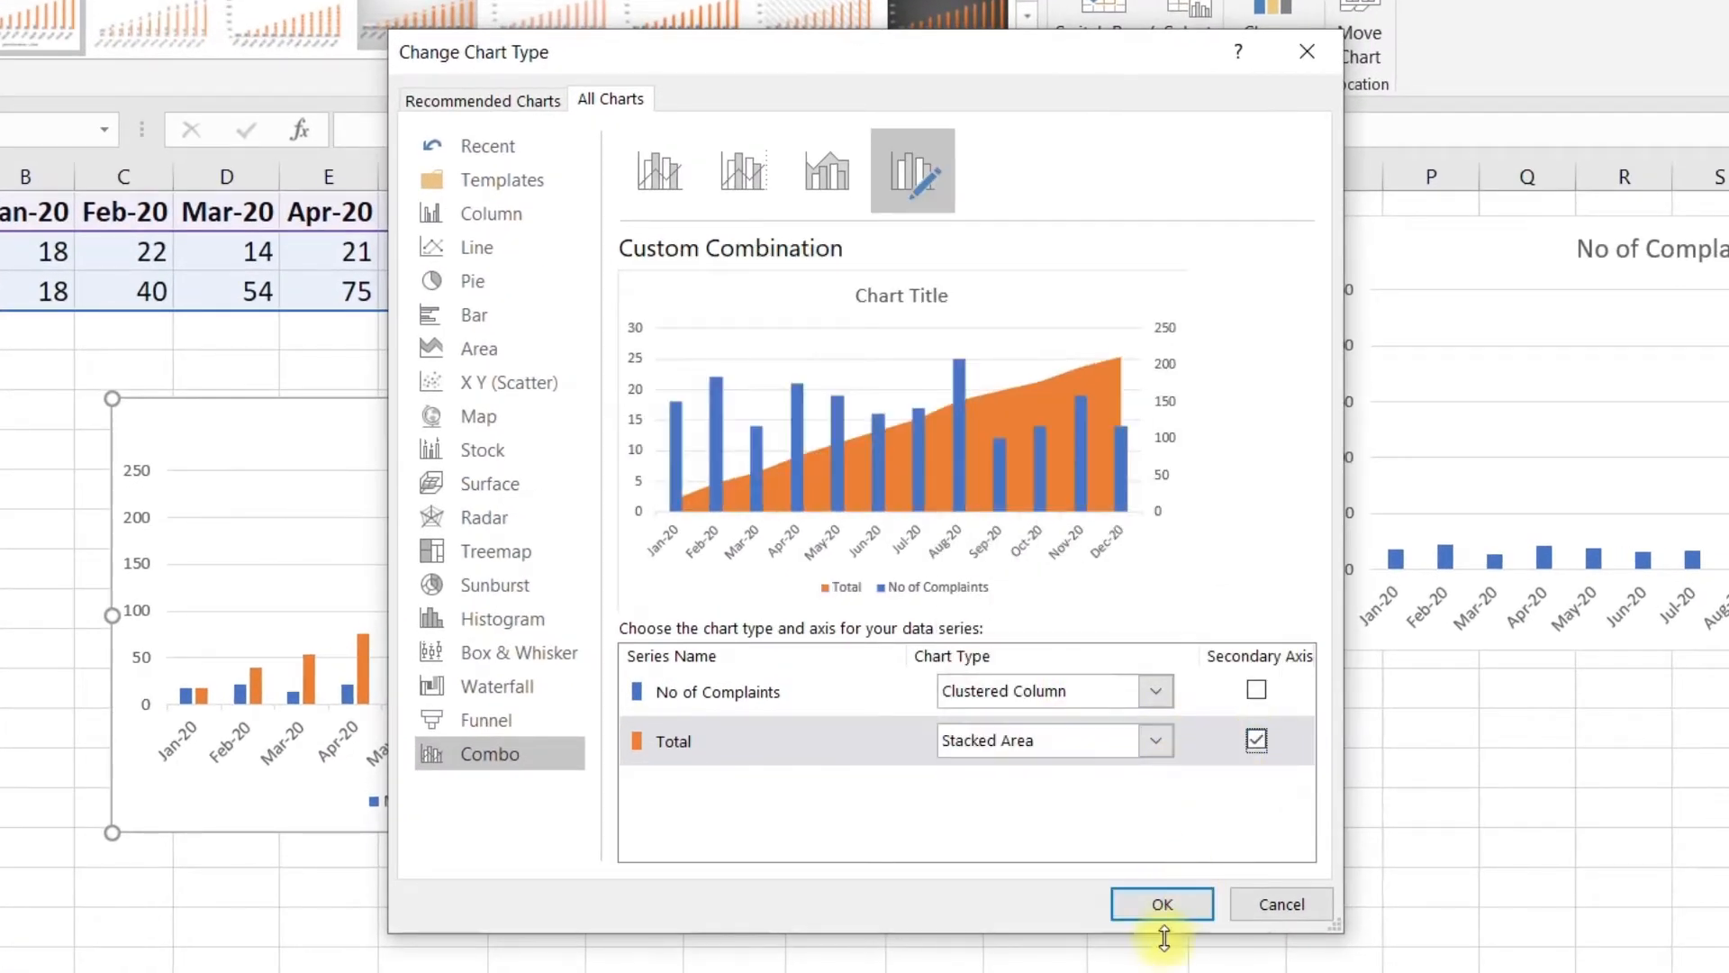
left_click(1162, 904)
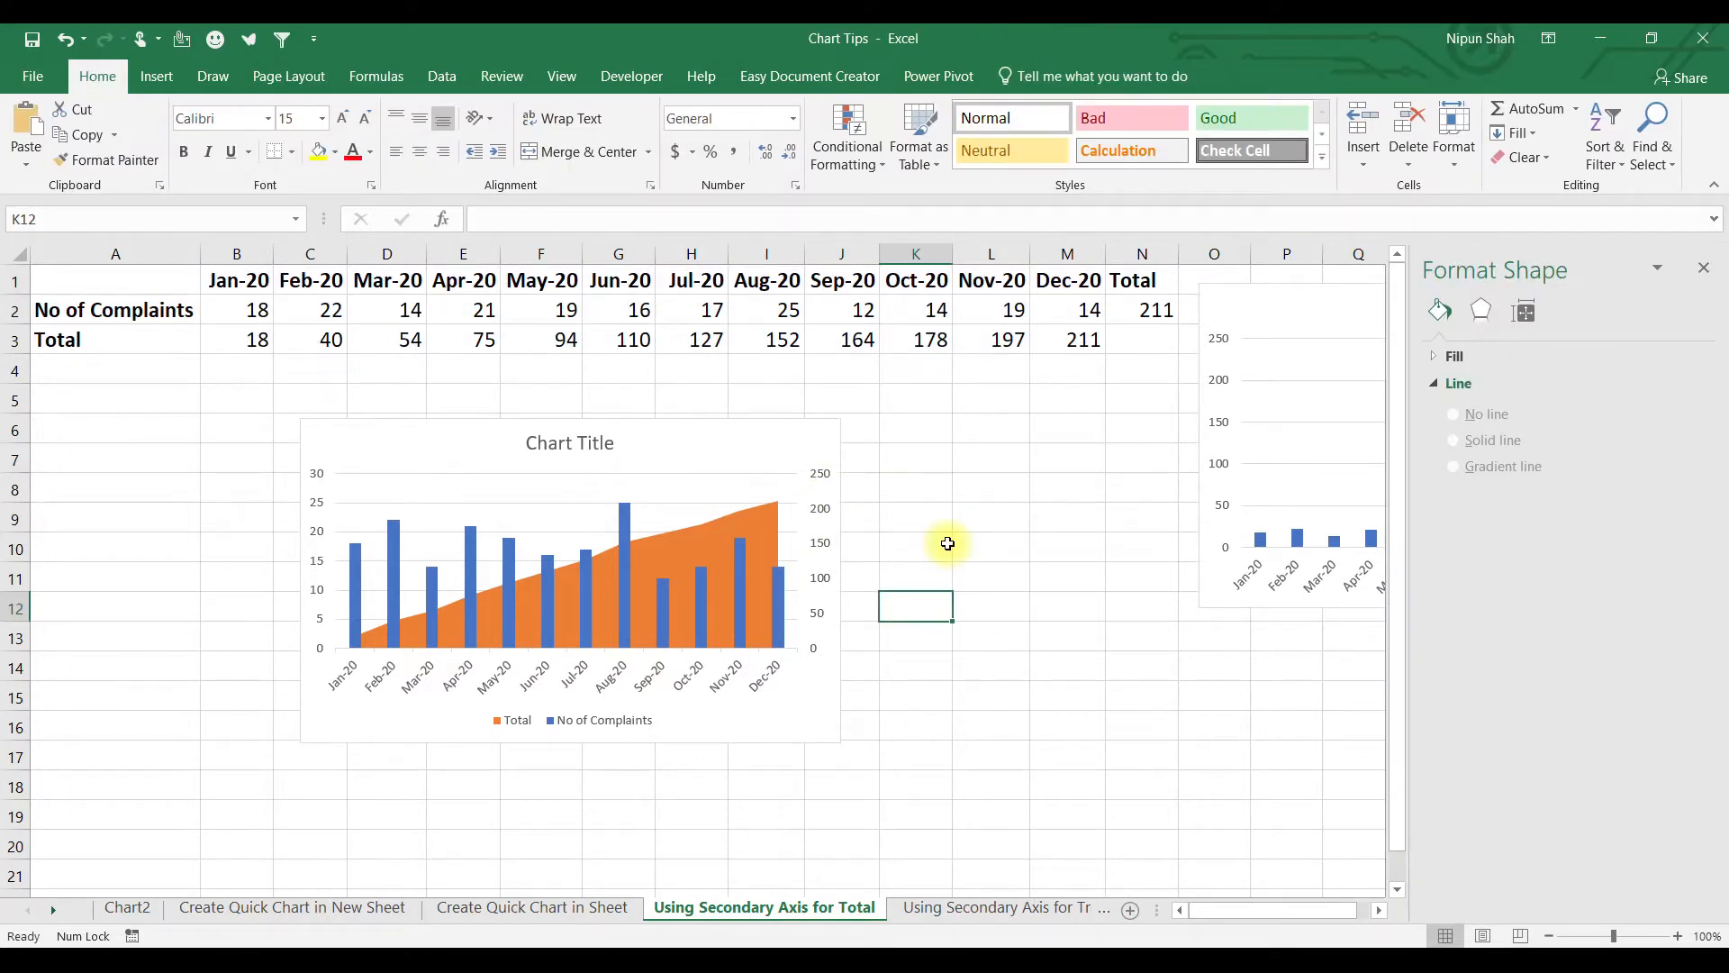
Set the secondary axis bounds to minimum 0 and maximum 220.
left_click(821, 477)
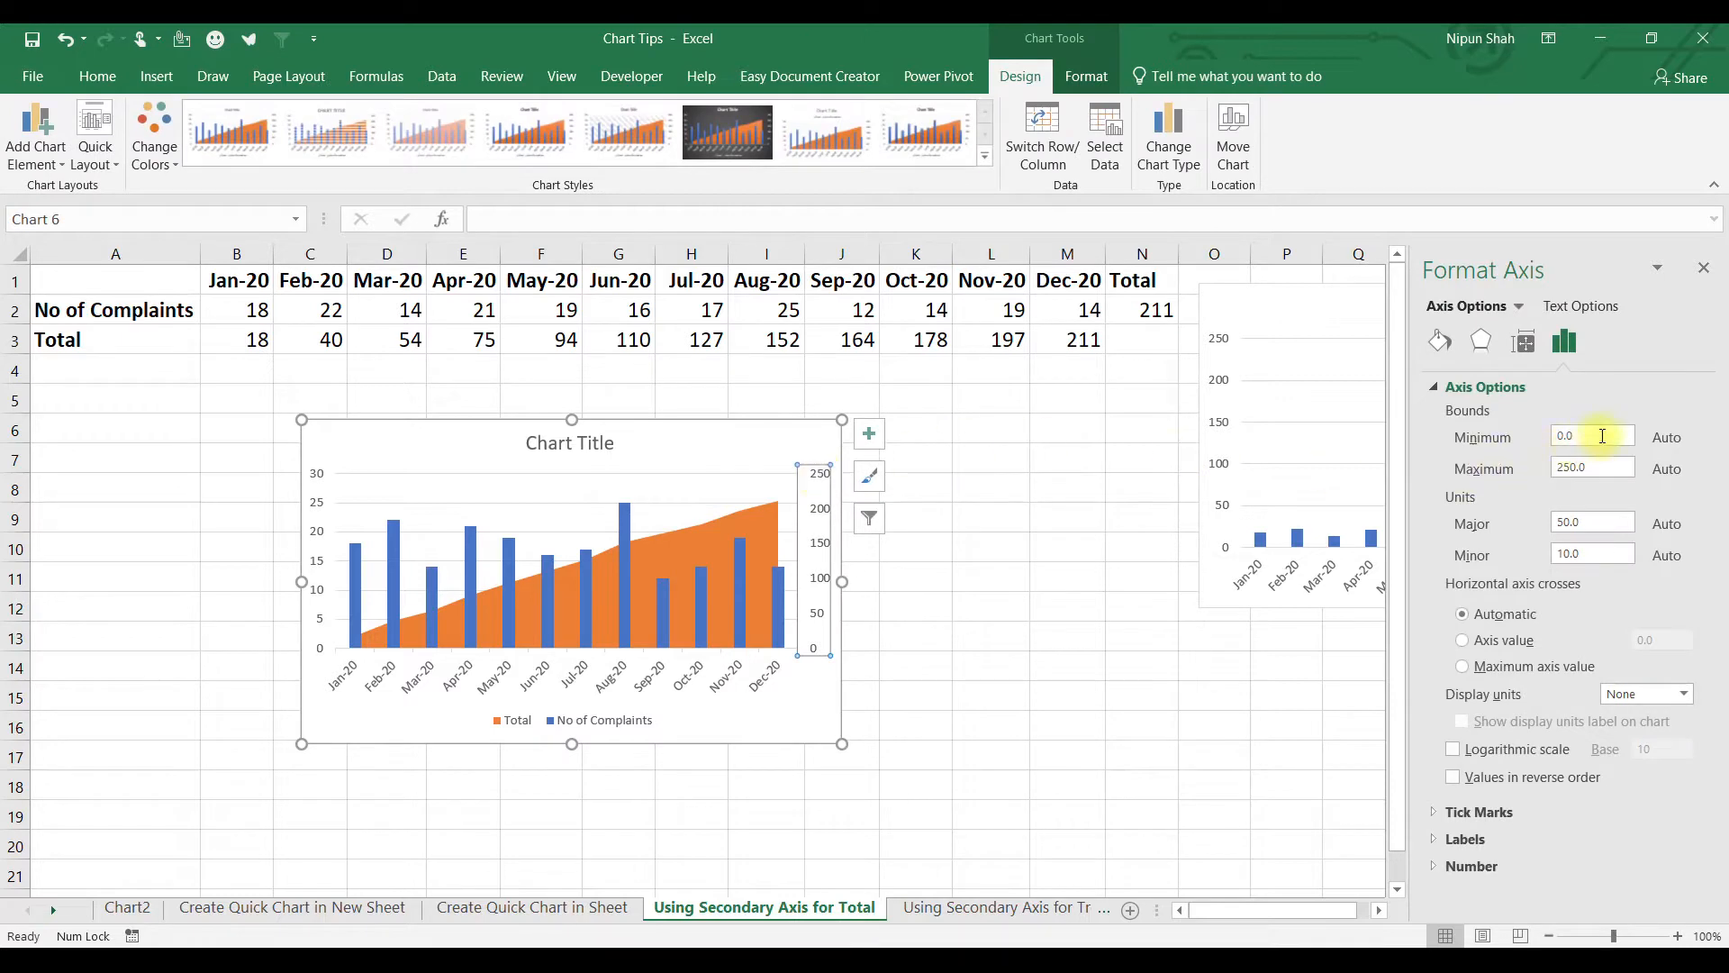
left_click(1602, 436)
type("0")
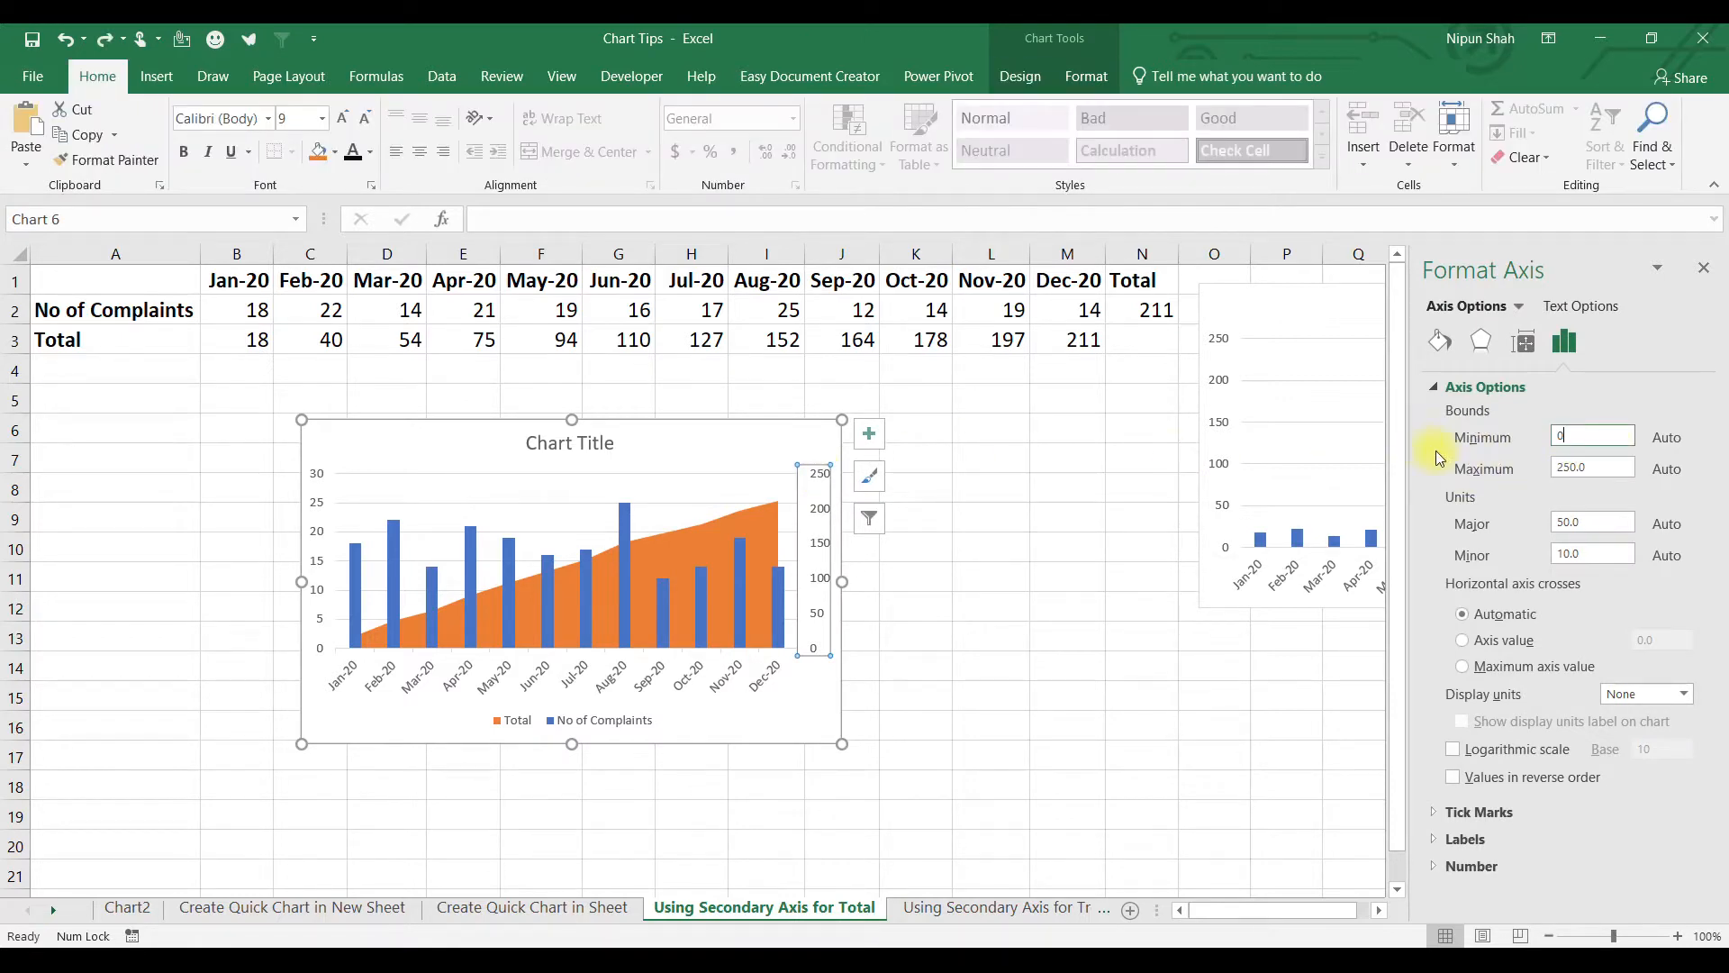
left_click(1613, 471)
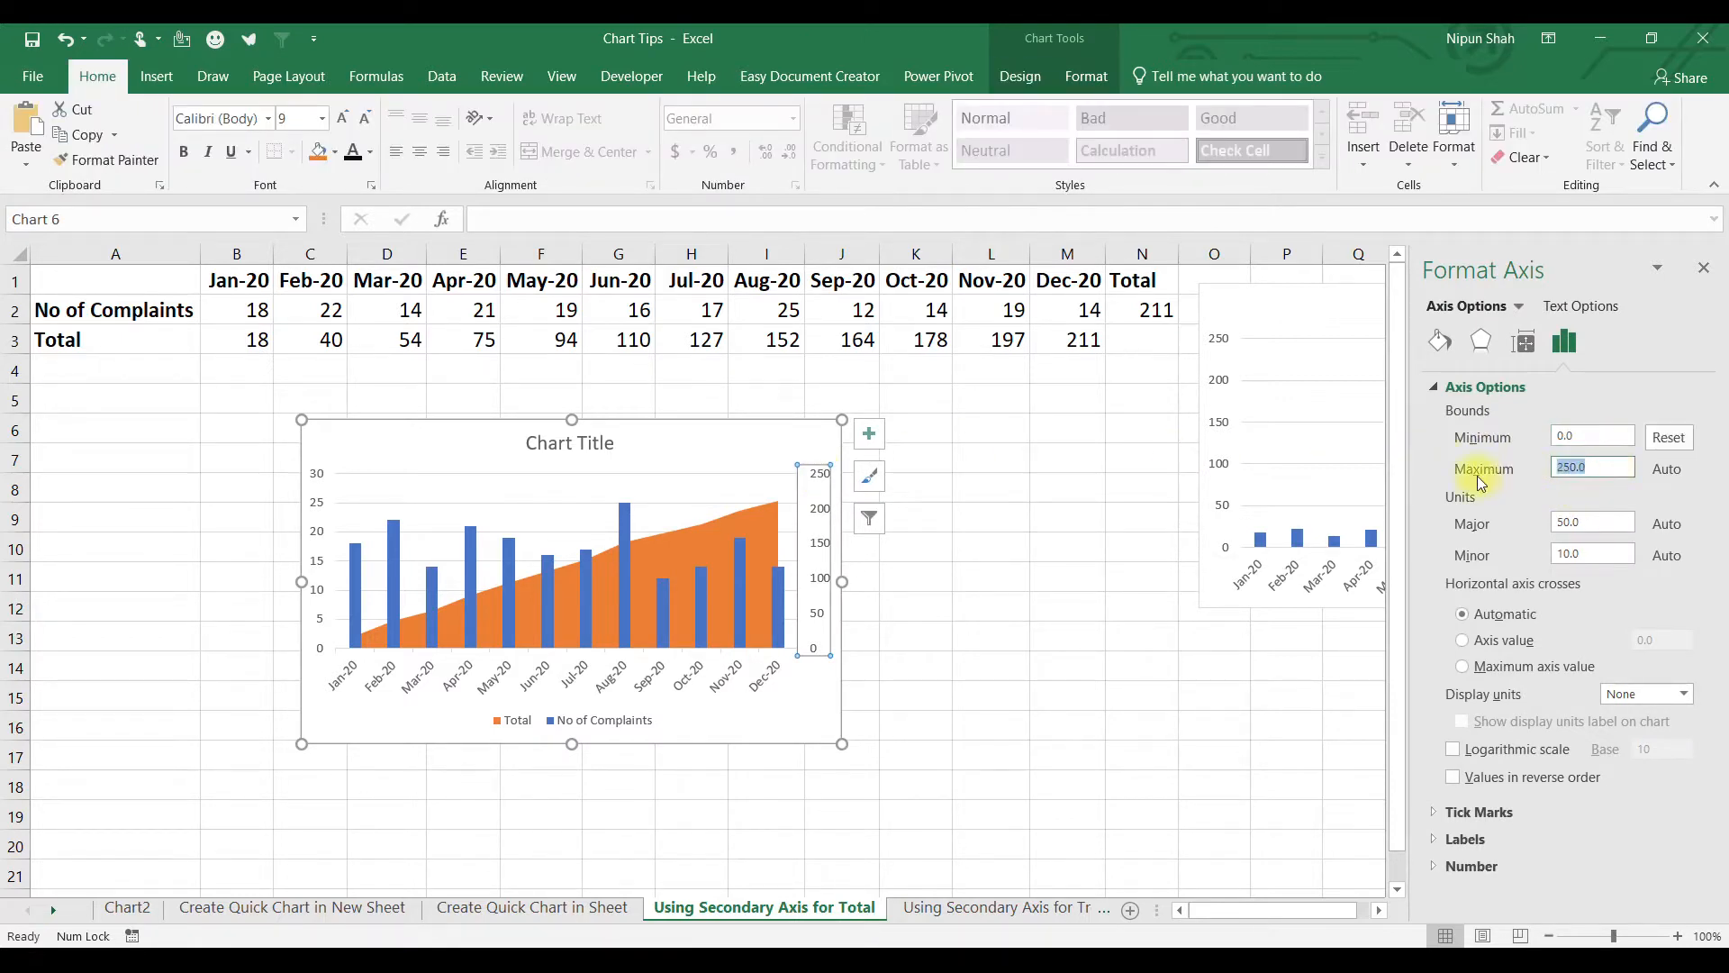
type("220")
left_click(702, 455)
Place the combo chart and the No of Complaints chart side by side.
left_click_drag(703, 455, 501, 451)
left_click(1295, 310)
left_click_drag(1293, 316, 759, 443)
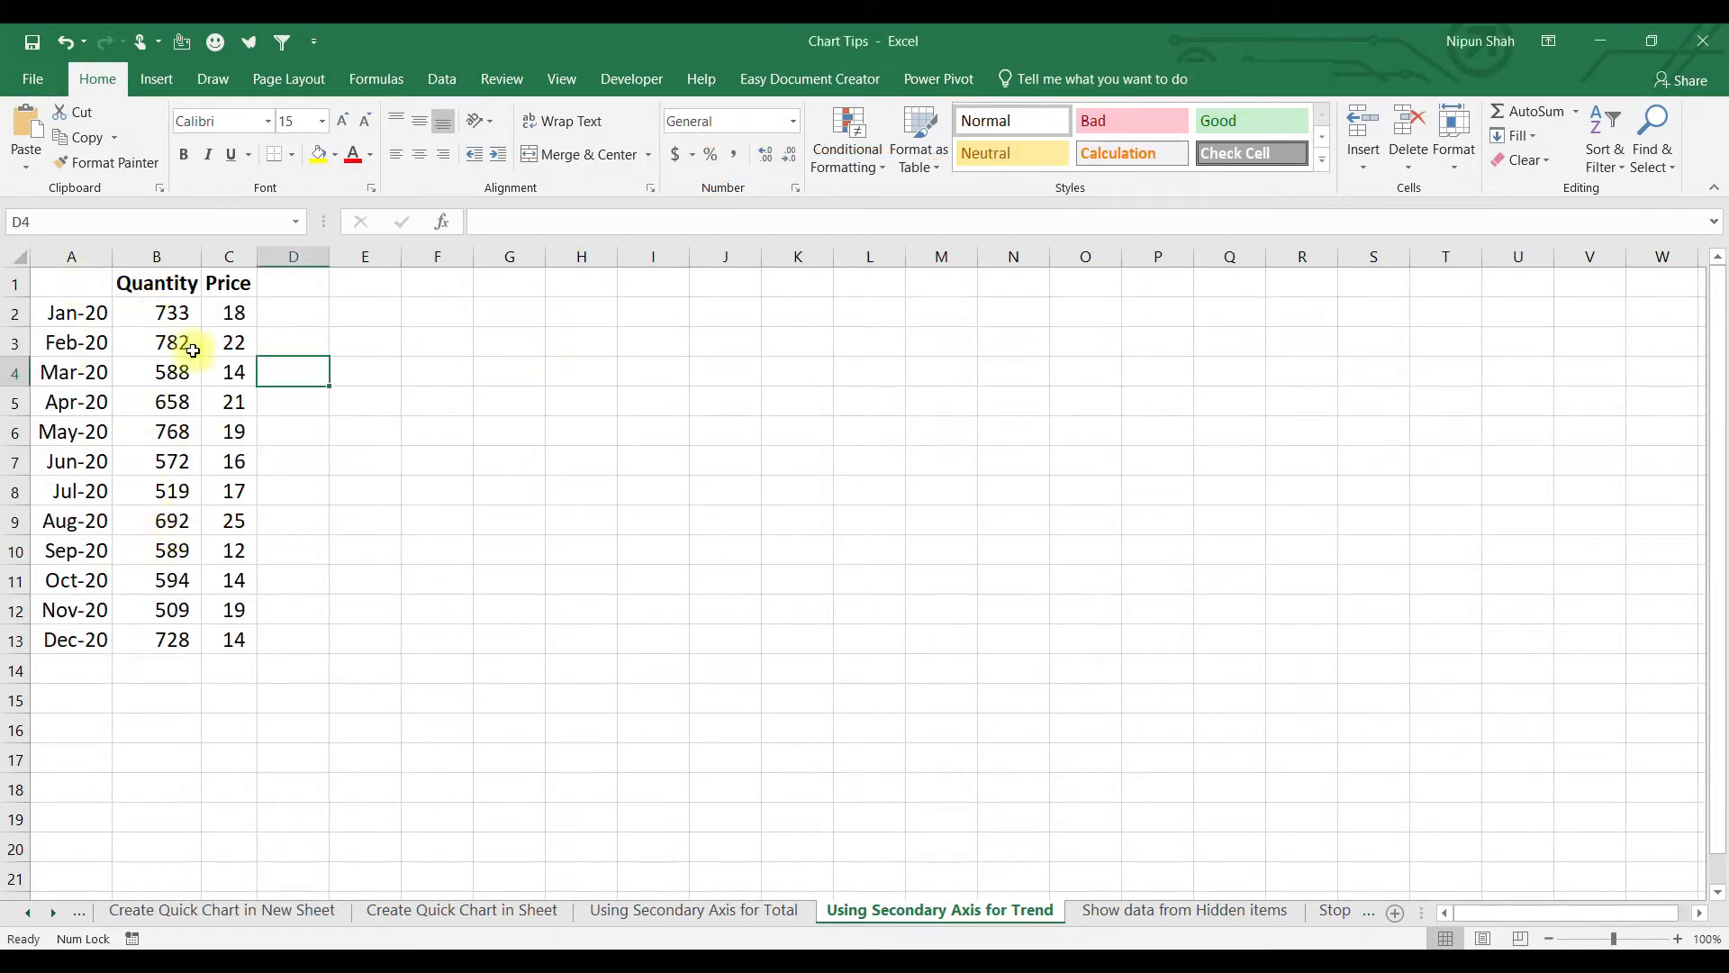
Chart Quantity and Price as a combo with Price as a line on the secondary axis.
left_click_drag(228, 285, 233, 640)
left_click_drag(58, 281, 246, 624)
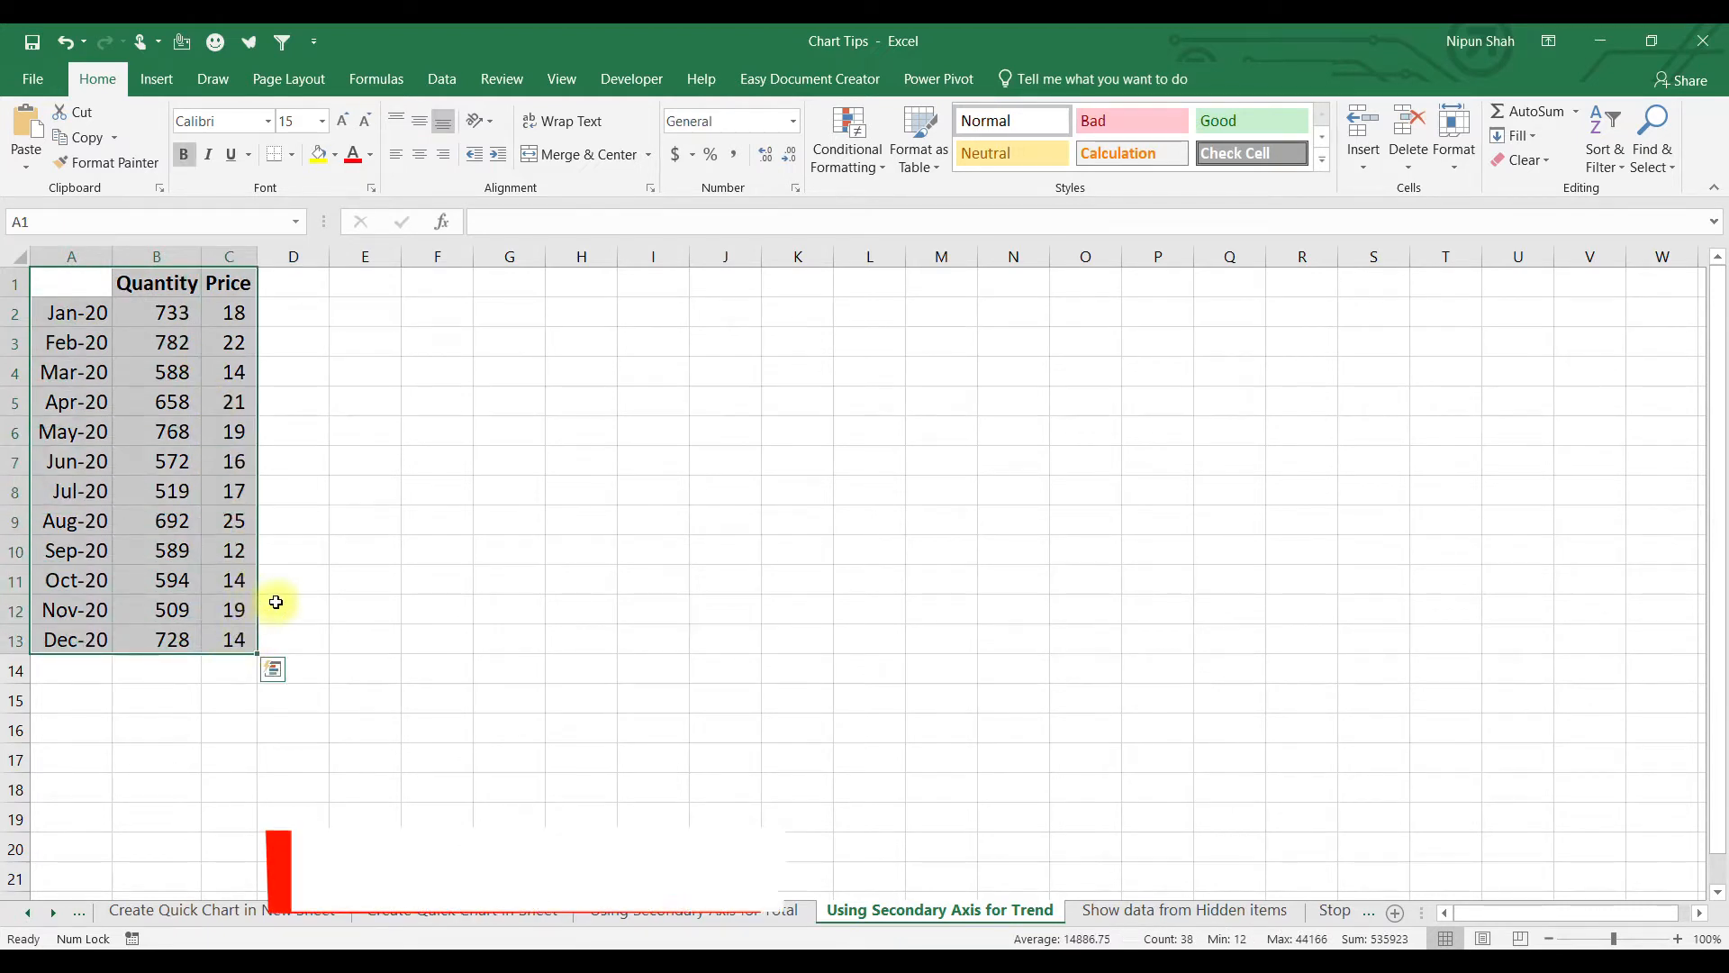
key("alt+F1")
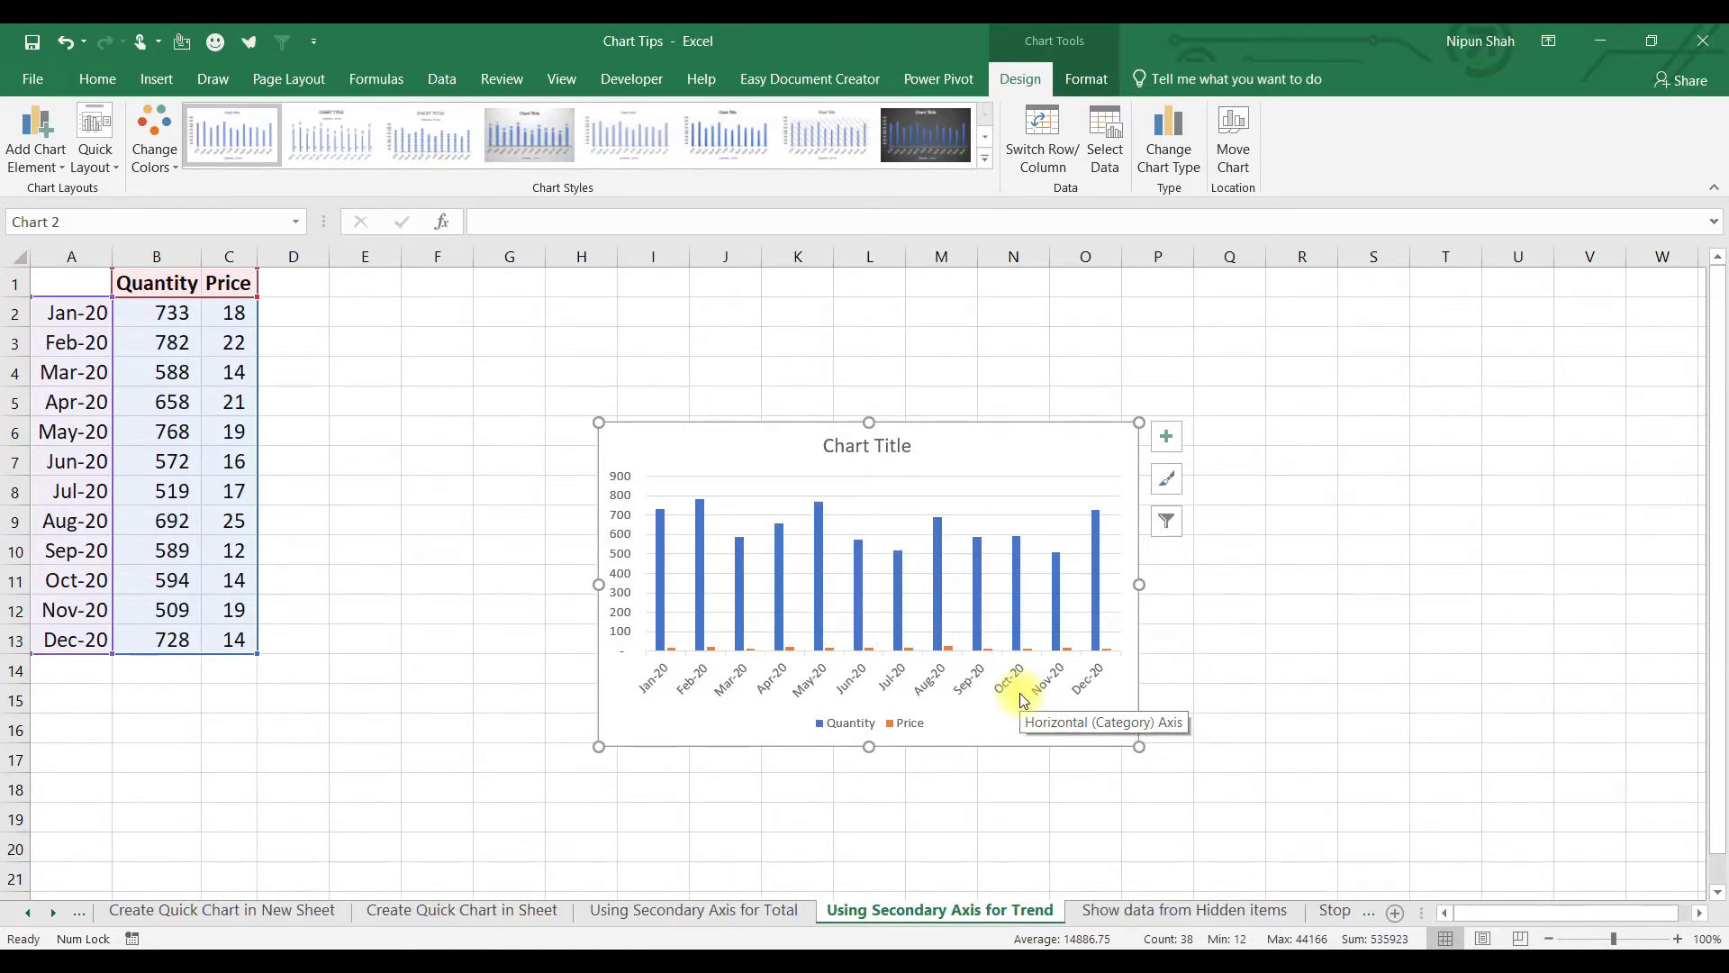
right_click(1036, 459)
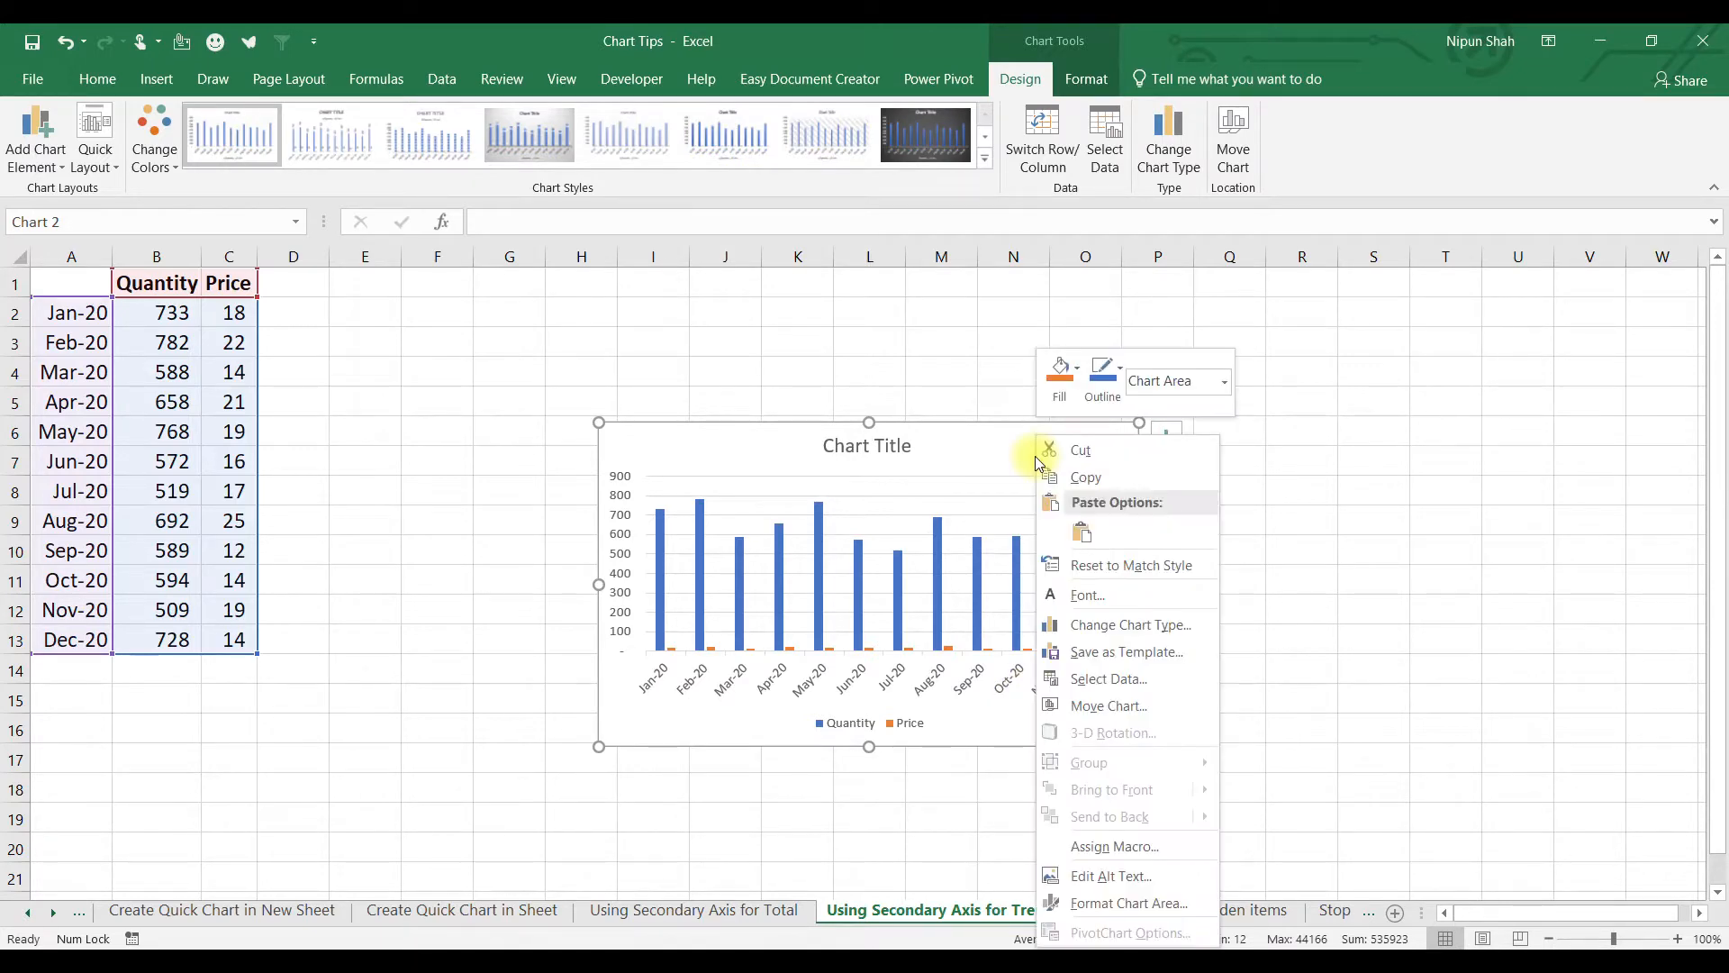
left_click(1148, 627)
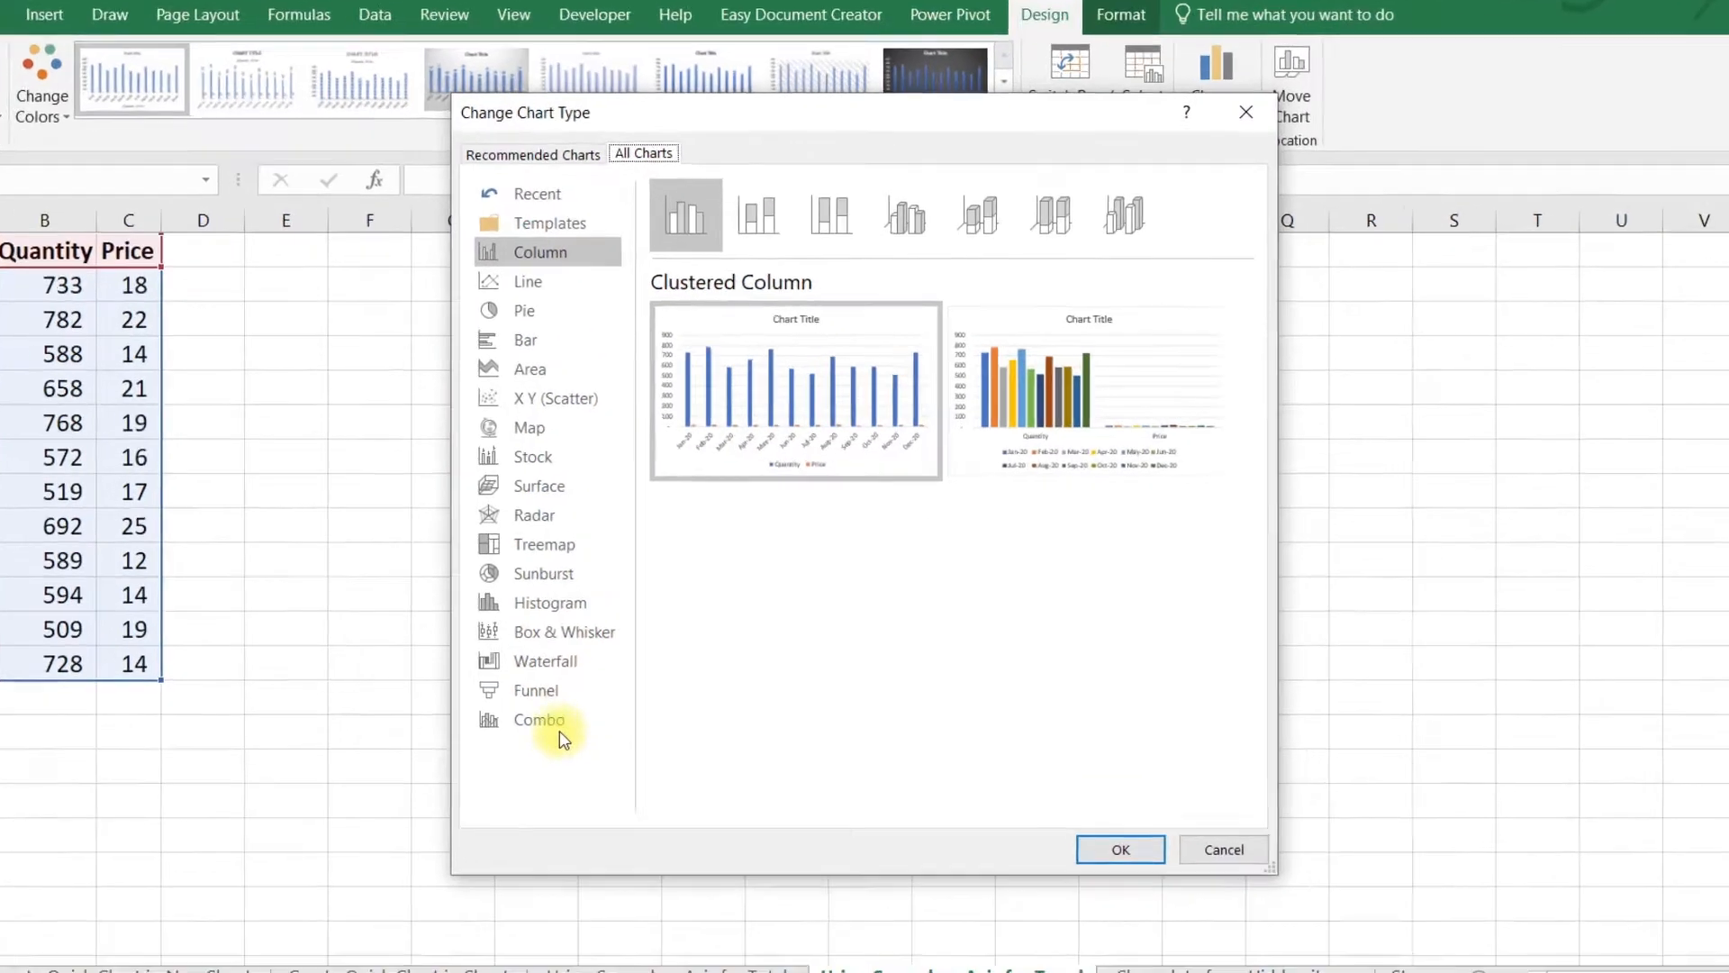
left_click(621, 679)
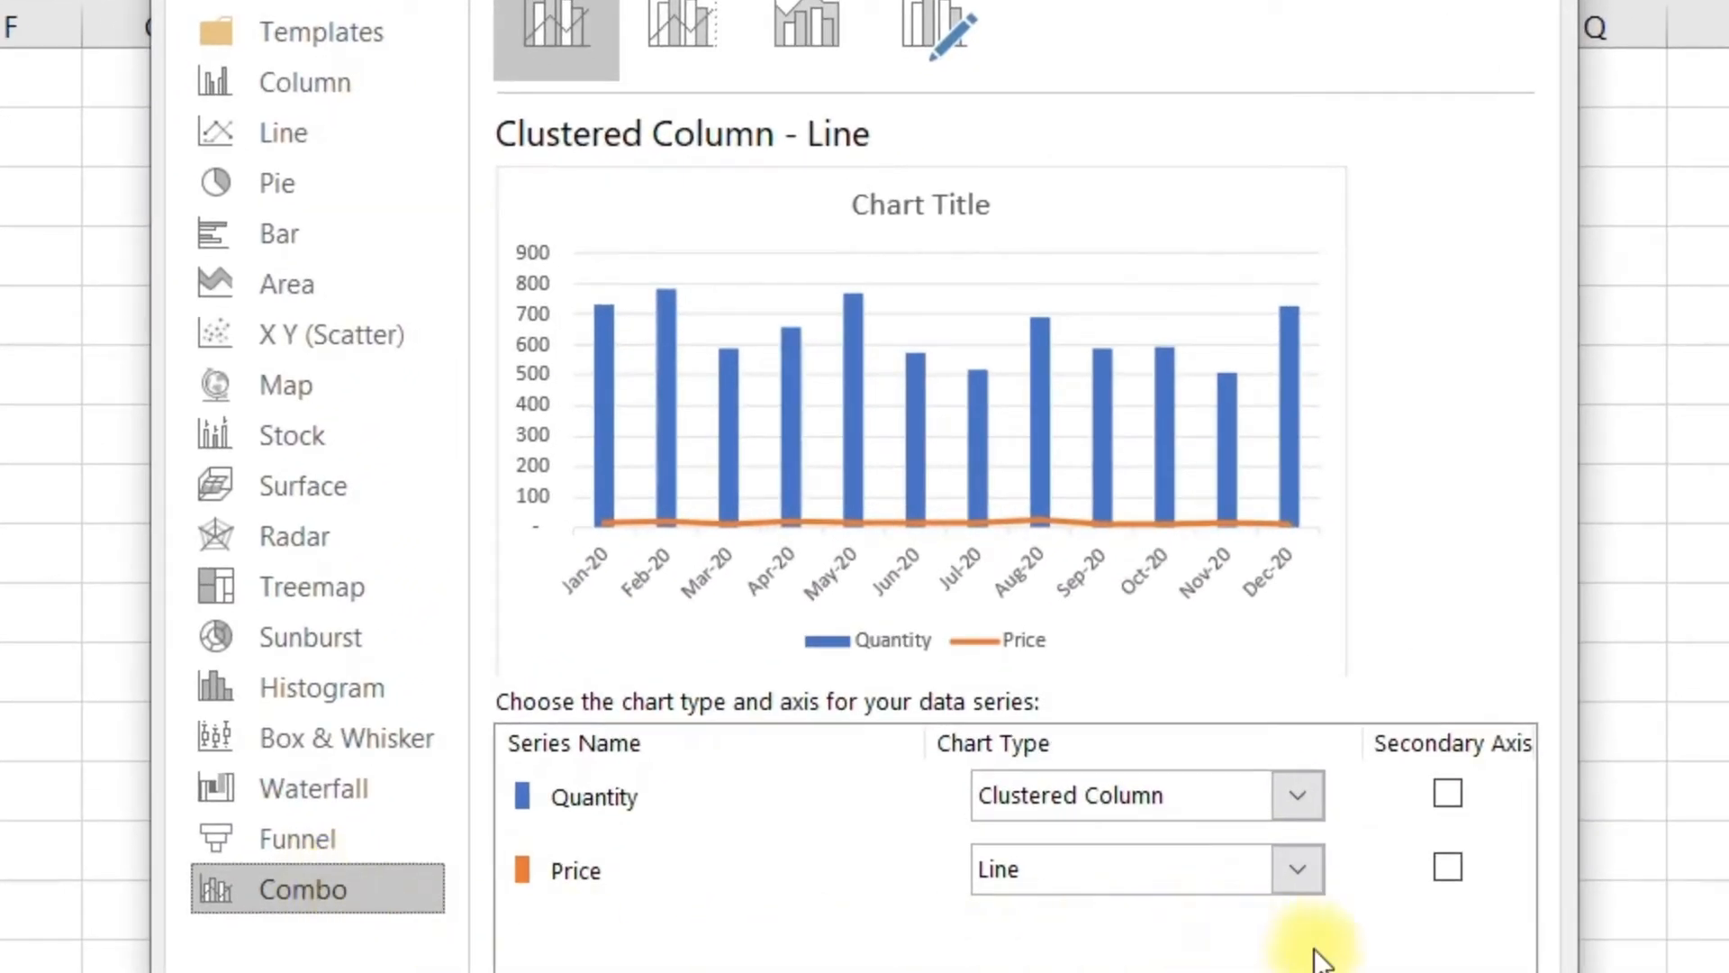
left_click(1448, 867)
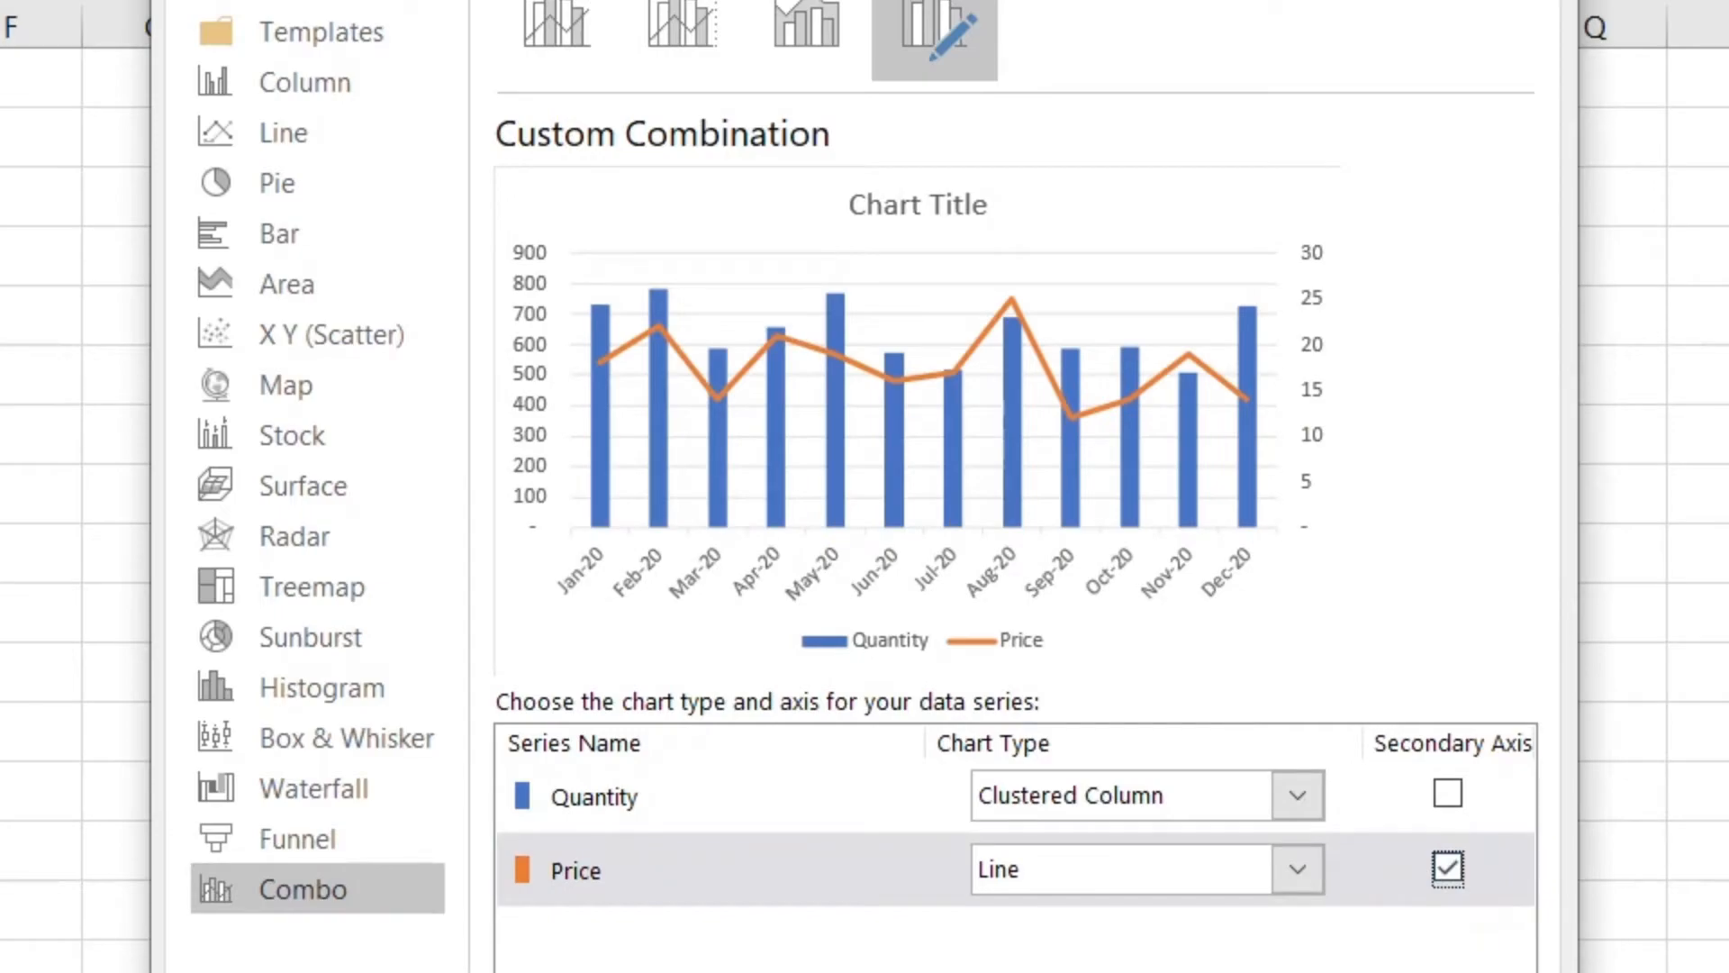
key("Return")
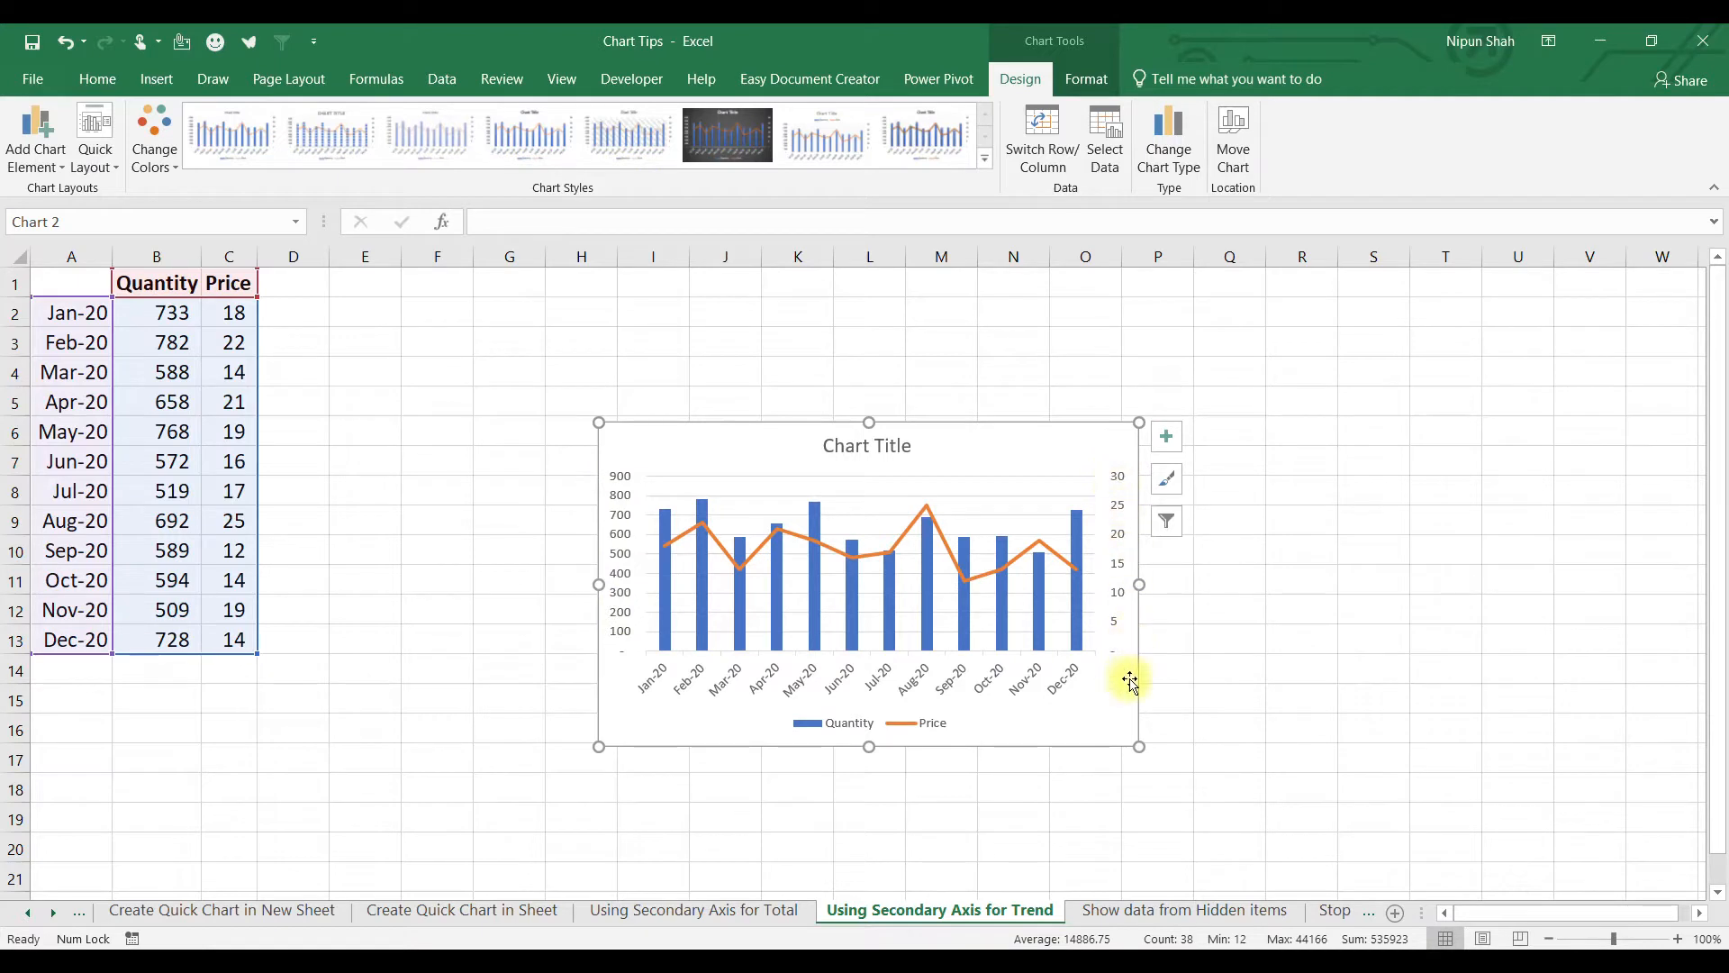
Move the combo chart up and add a plain column chart of A1:C13 beside it.
left_click_drag(775, 441, 473, 291)
left_click_drag(62, 278, 232, 634)
key("alt+F1")
left_click_drag(1037, 448, 1320, 293)
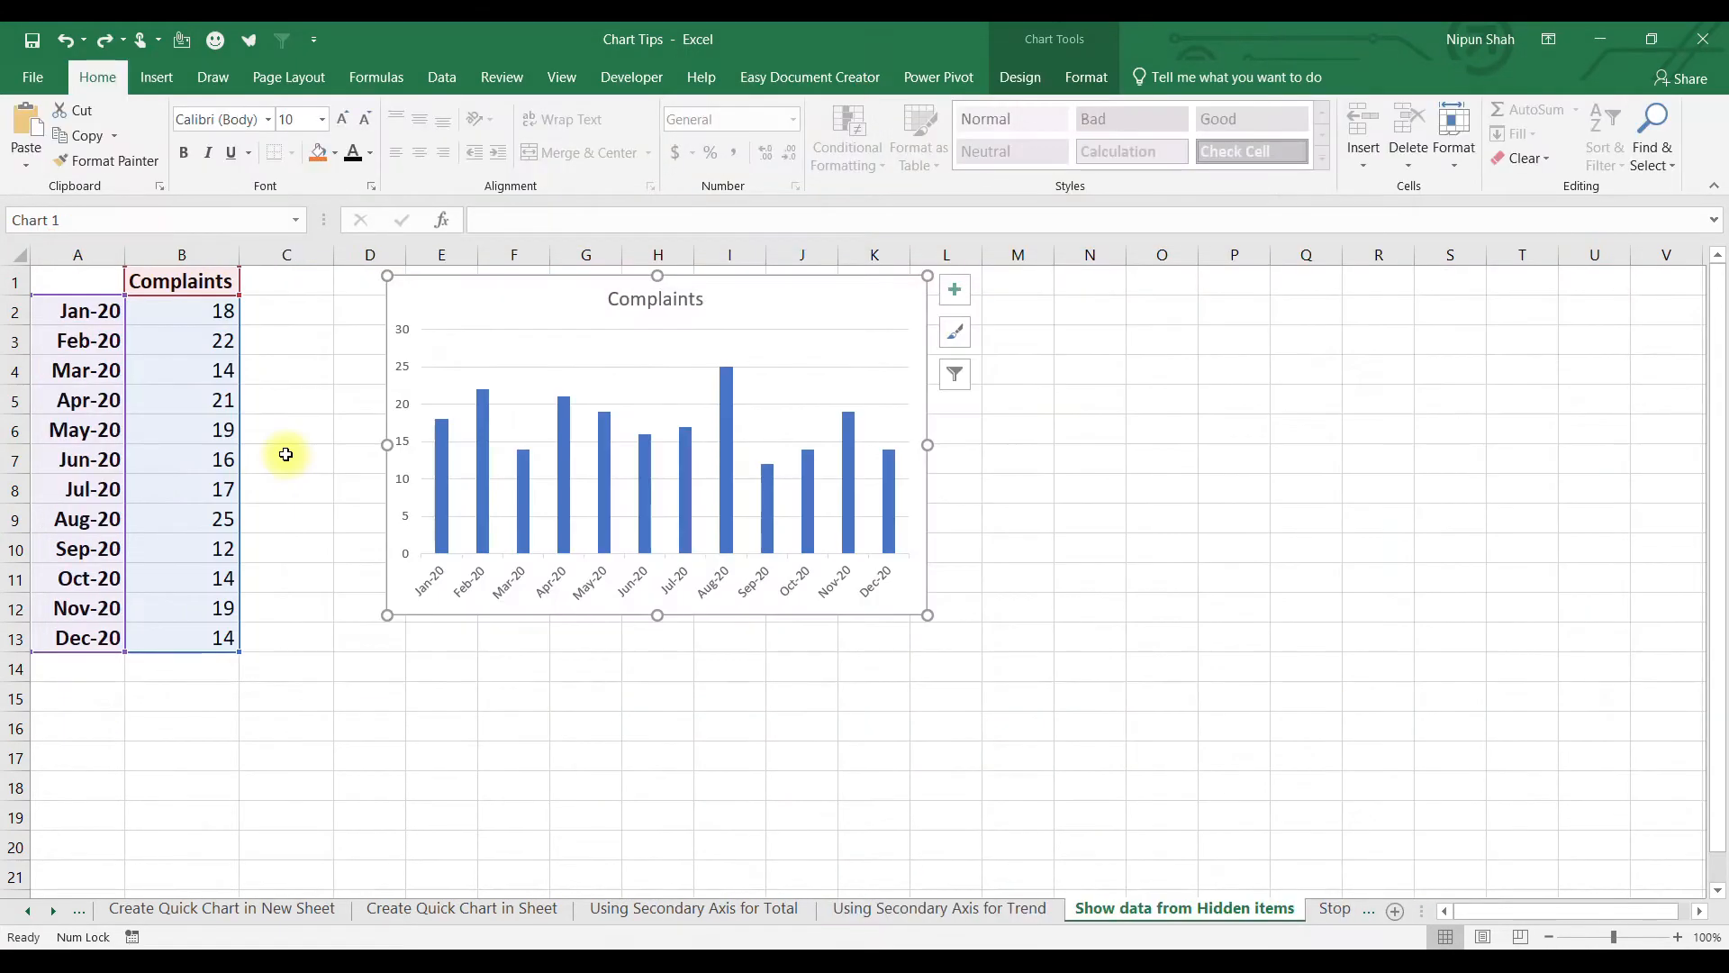
Hide columns A and B to show the chart losing its data, then undo.
left_click(531, 348)
left_click(224, 311)
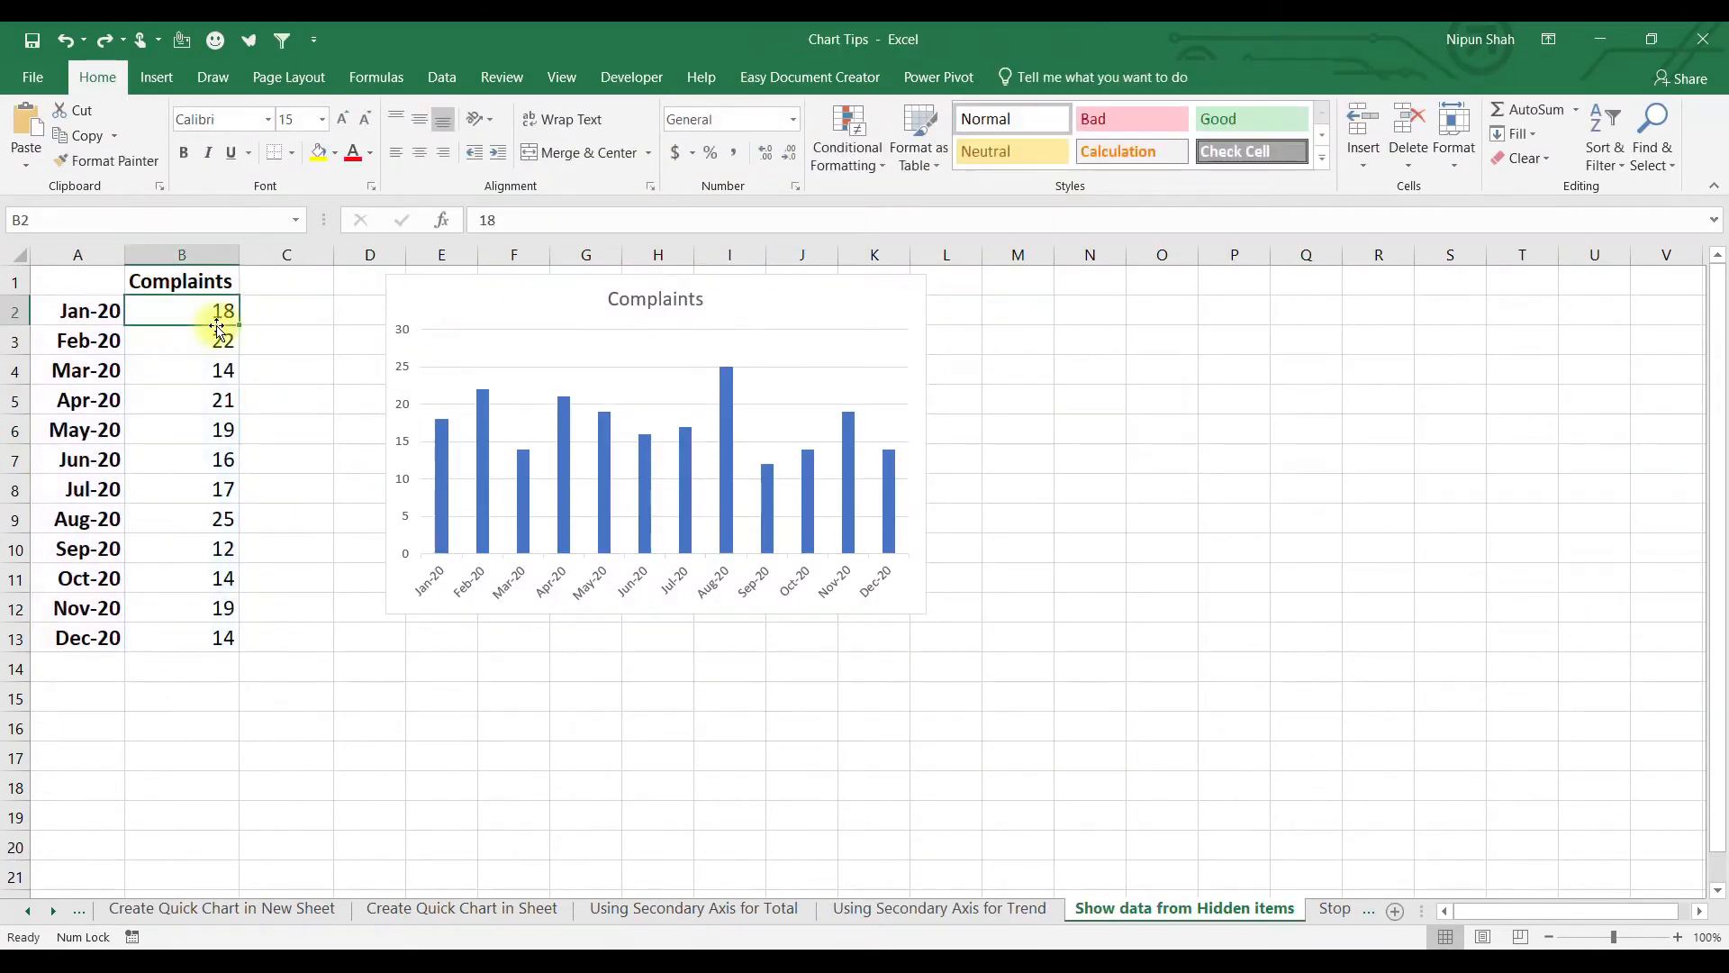
left_click_drag(78, 255, 158, 254)
right_click(170, 258)
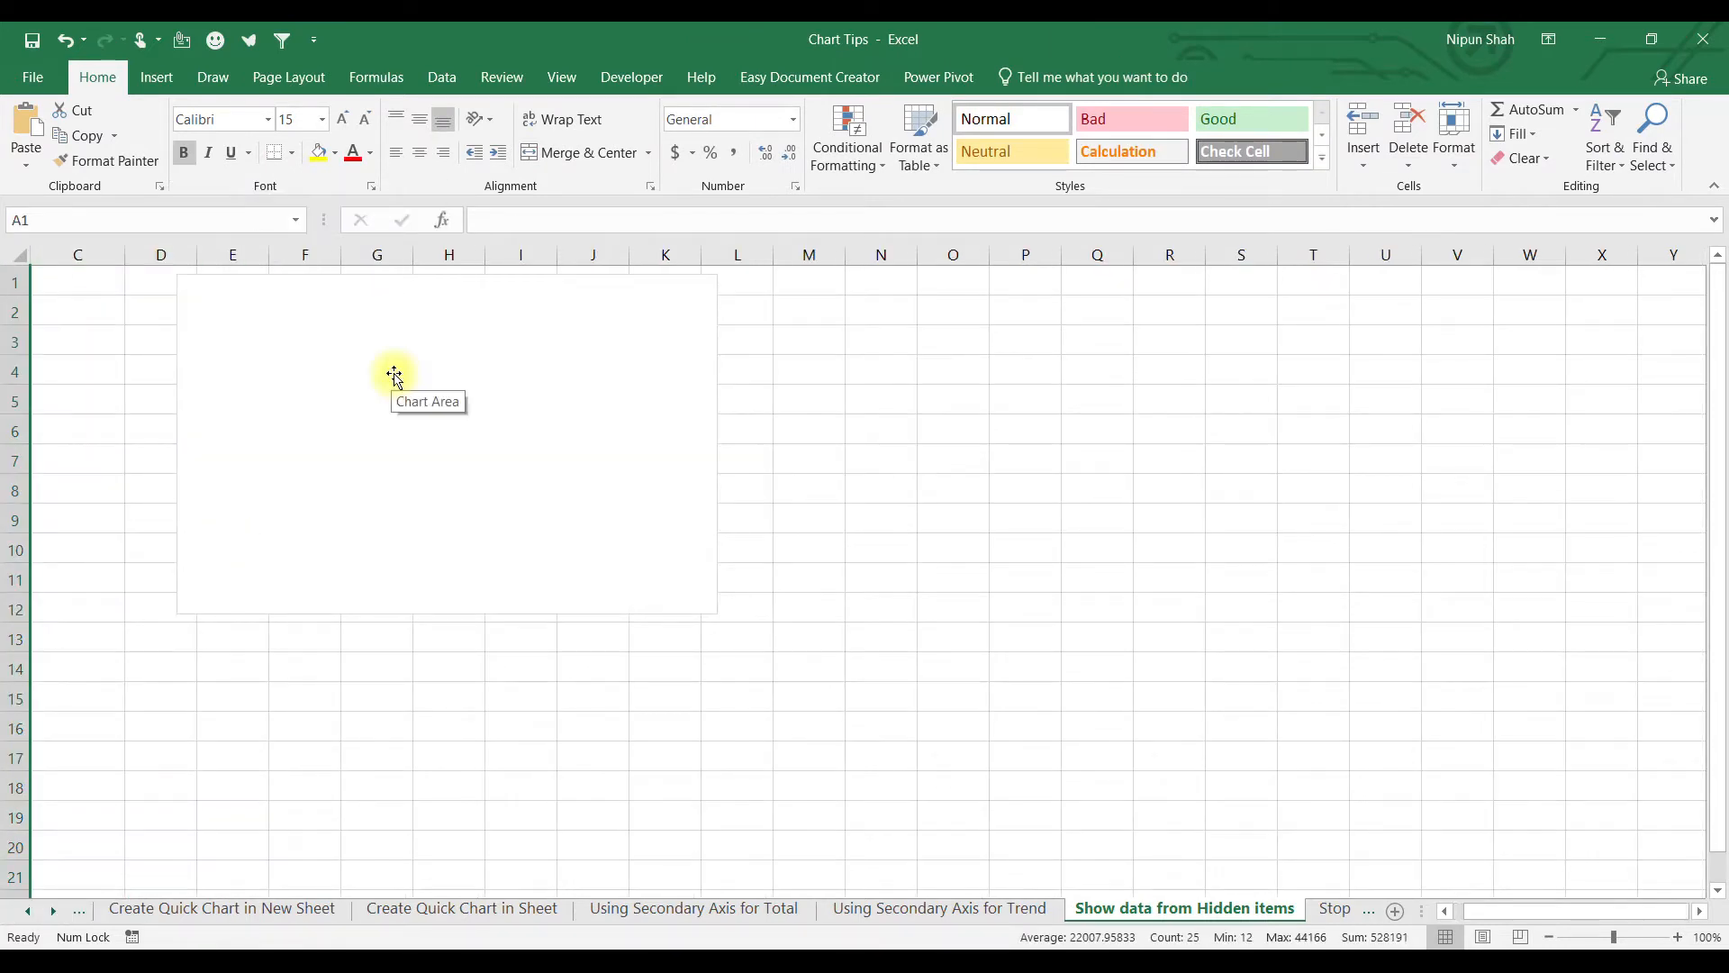
key("ctrl+z")
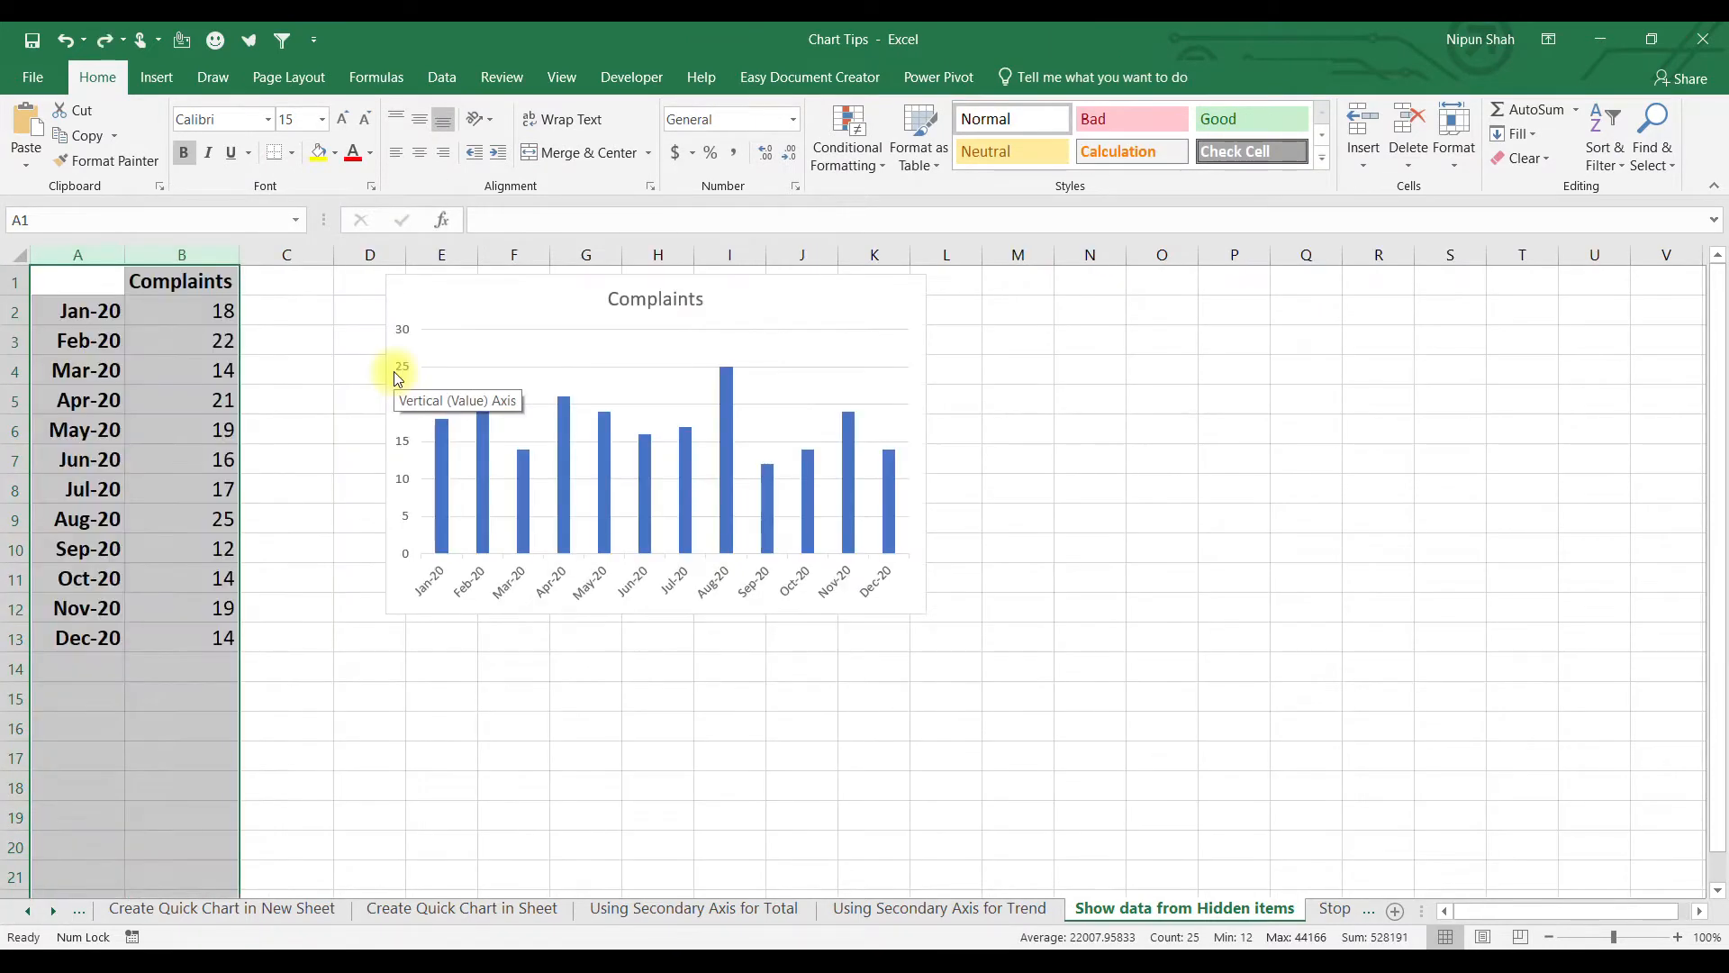
Turn on 'Show data in hidden rows and columns' for the Complaints chart.
right_click(557, 309)
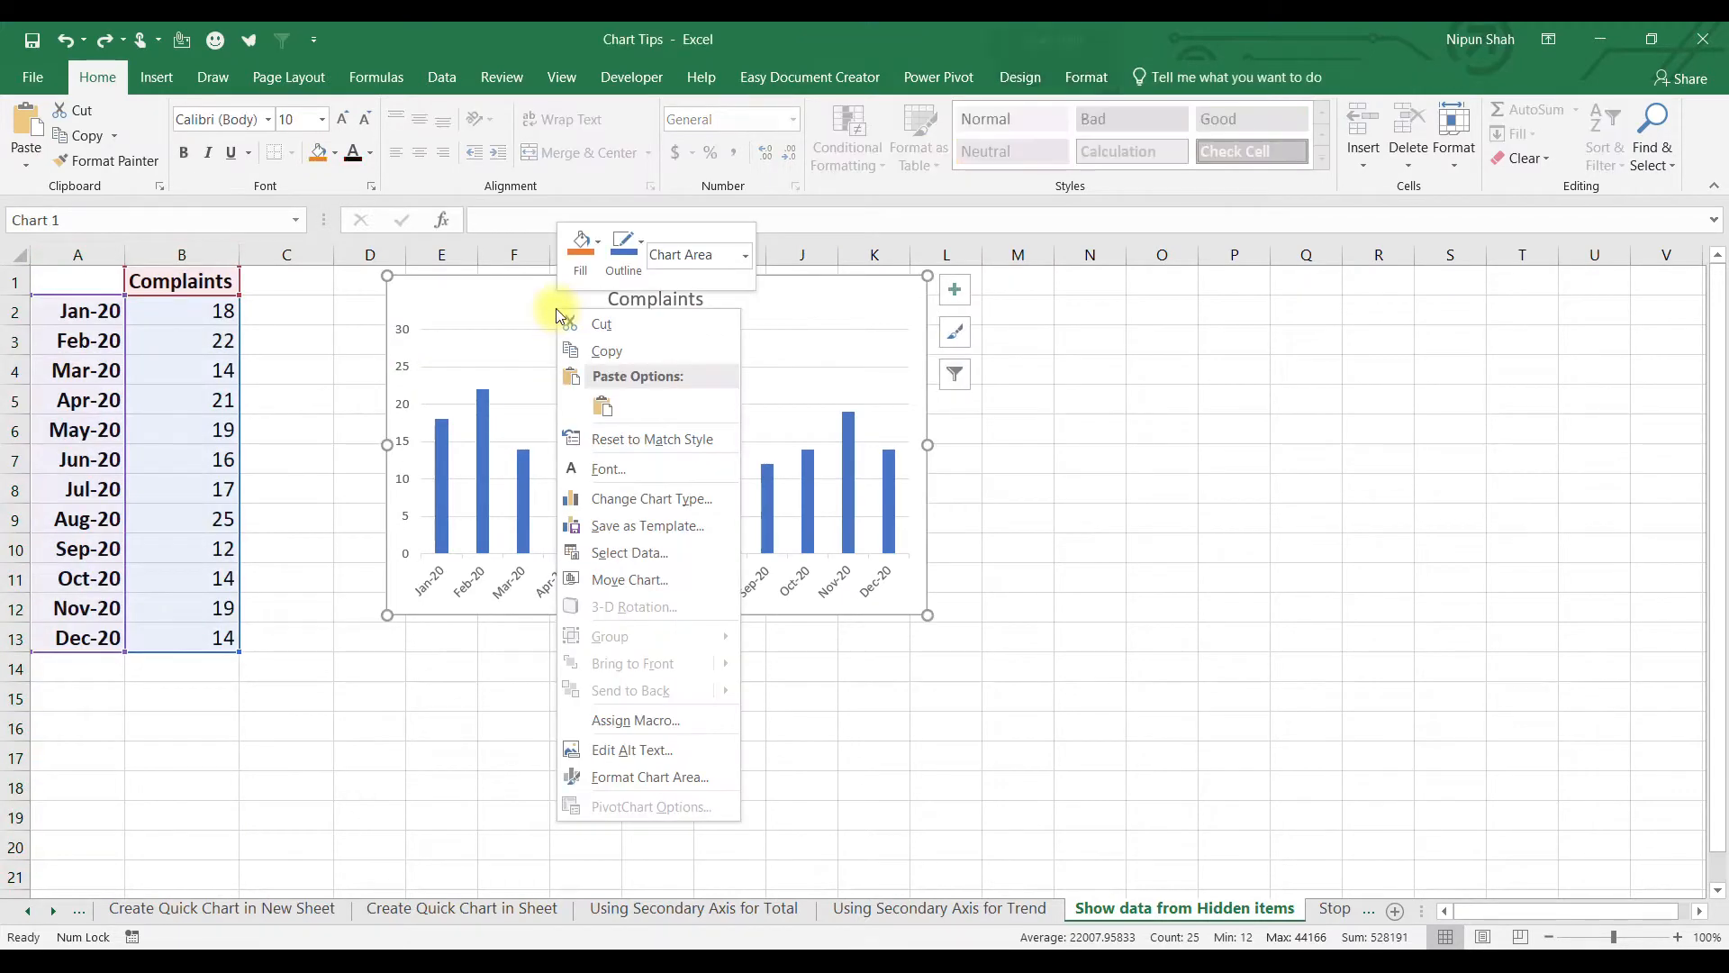
left_click(672, 554)
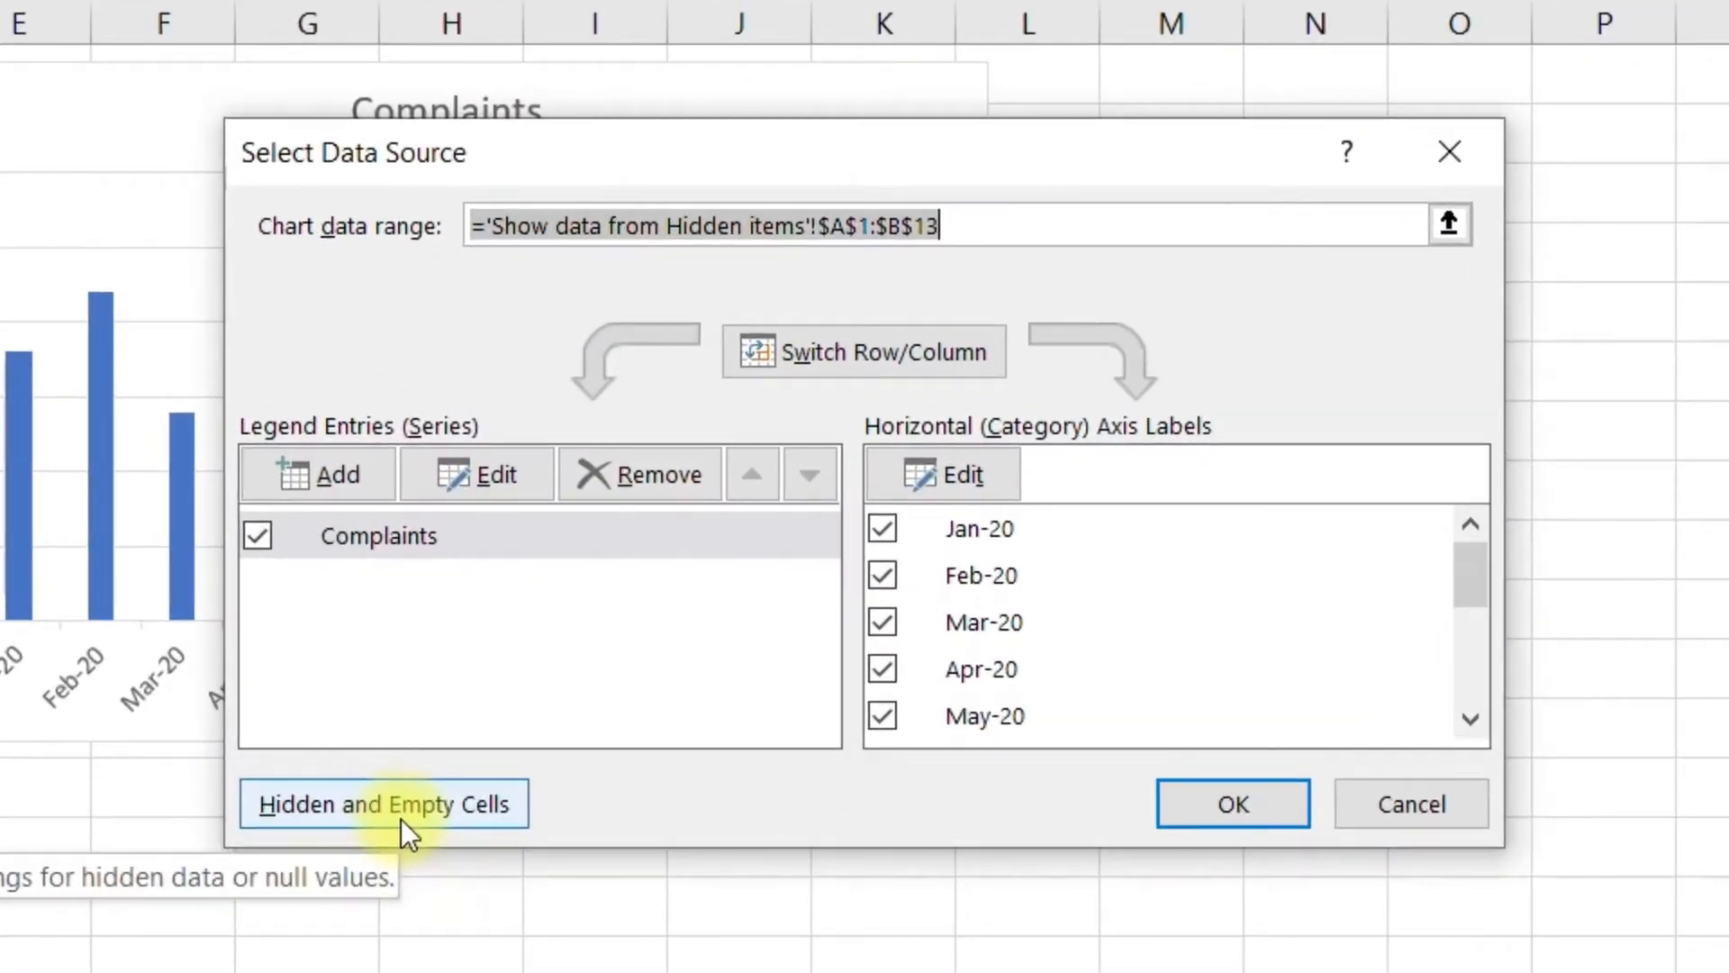
left_click(439, 794)
left_click(592, 577)
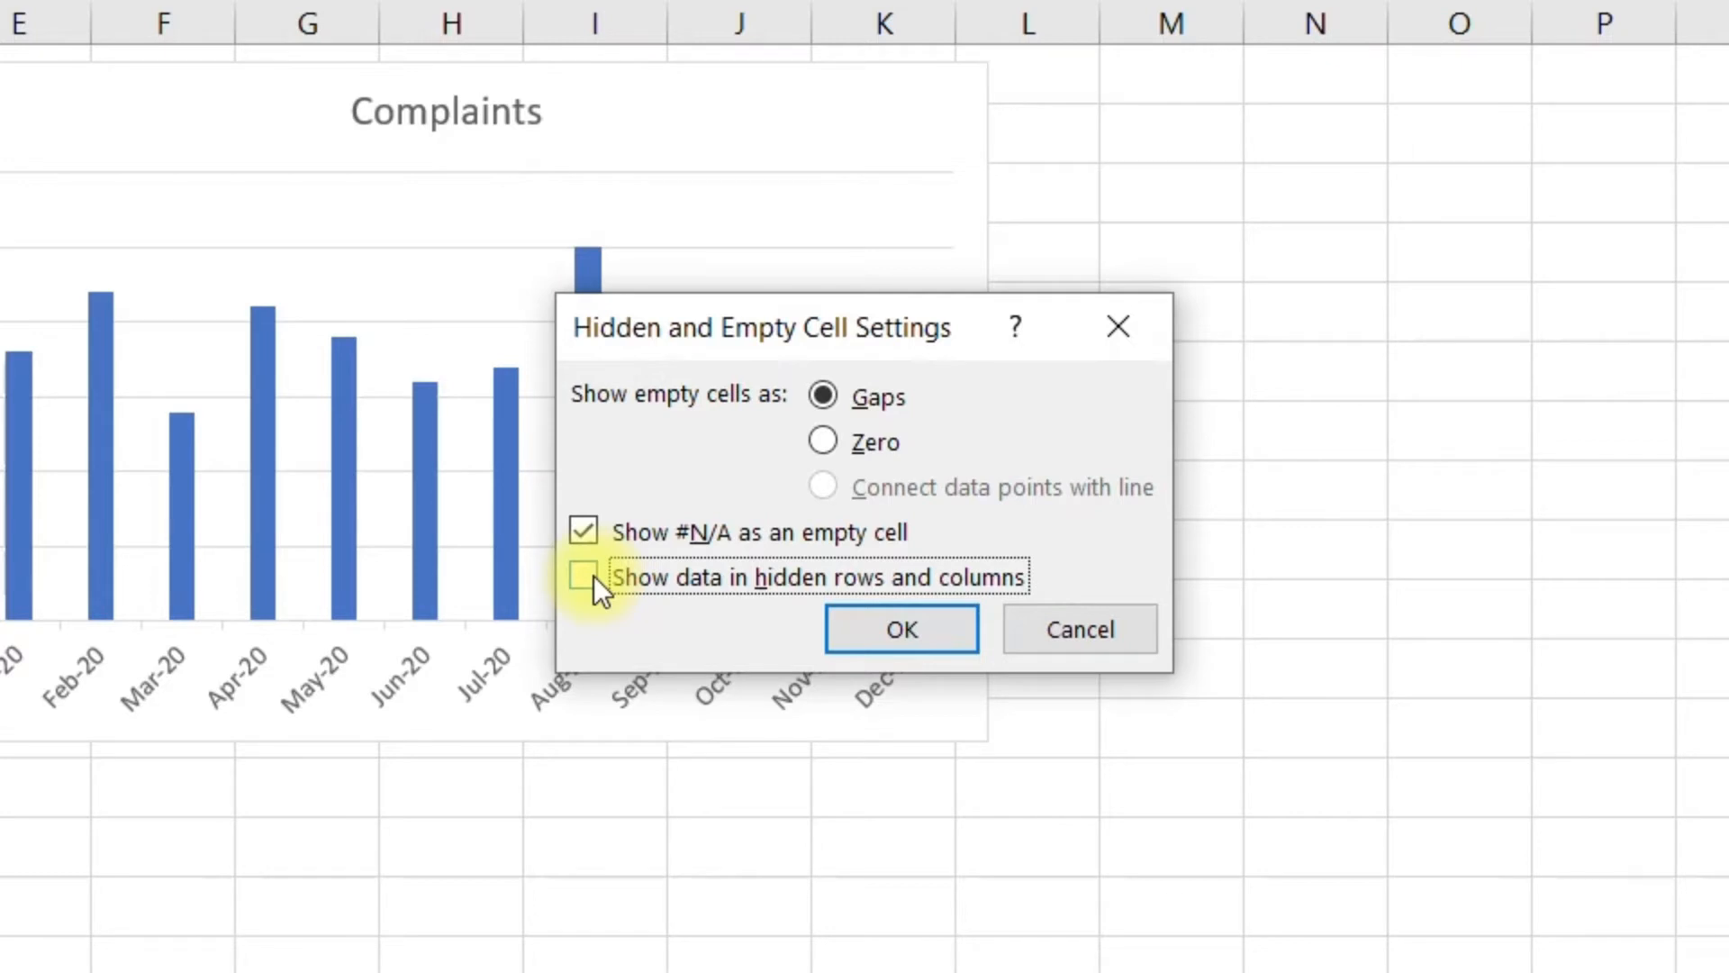
left_click(887, 628)
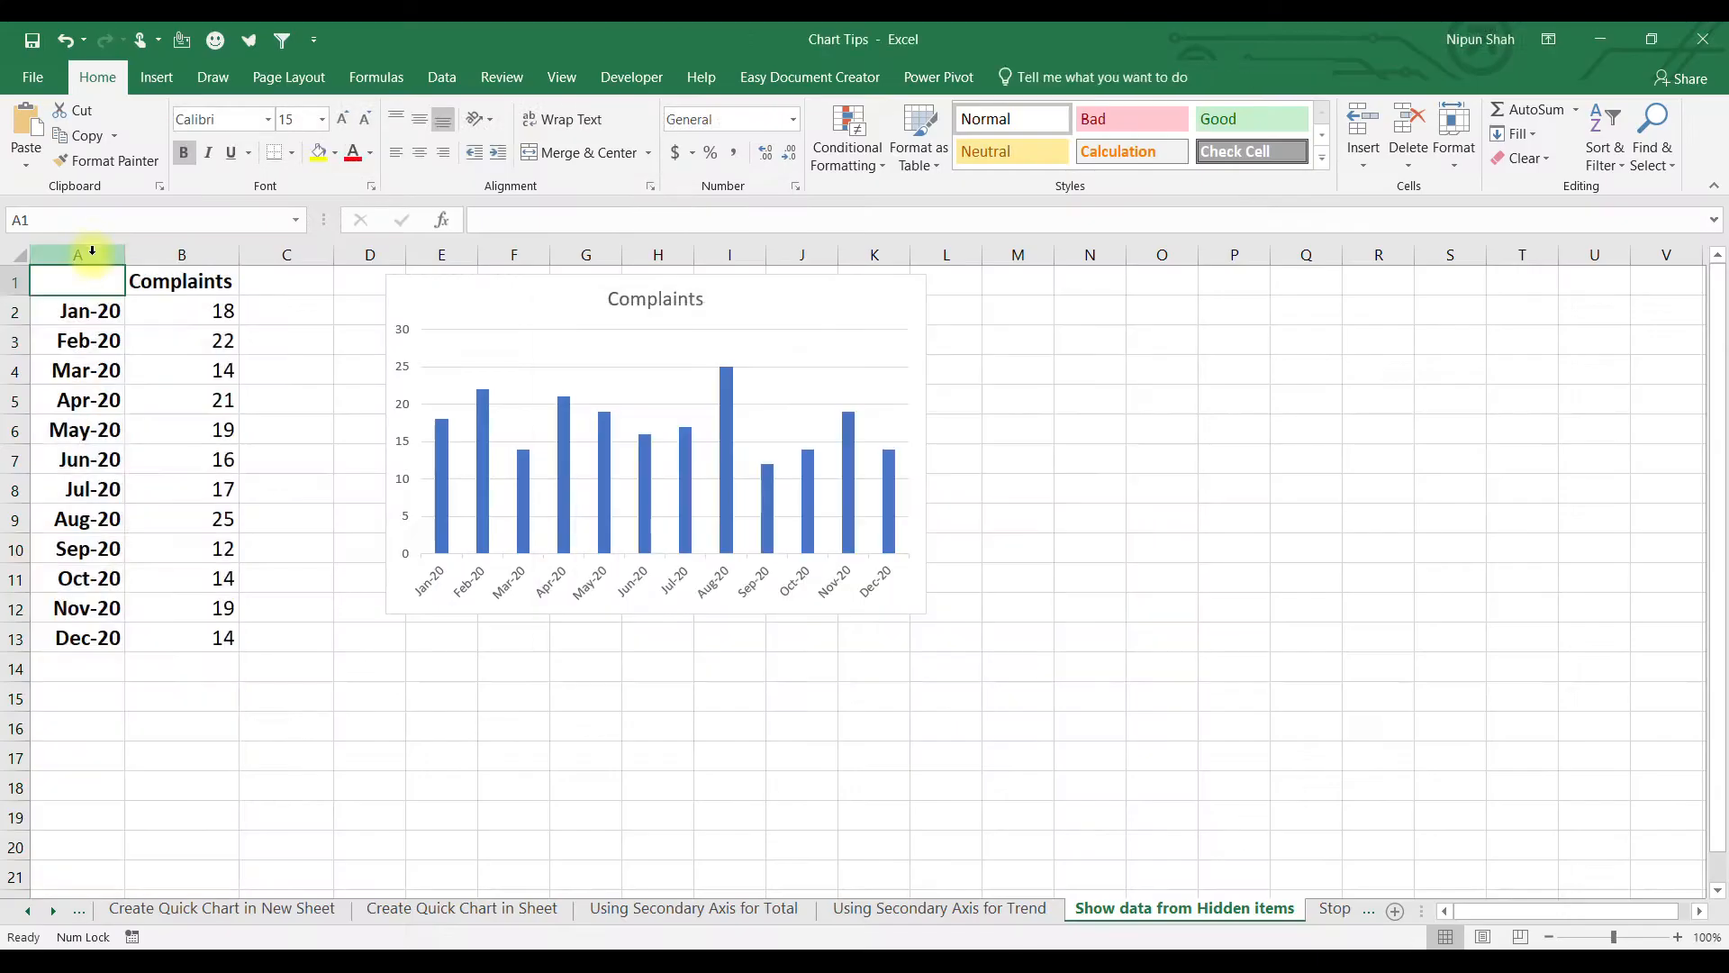
Hide columns A and B again.
left_click_drag(89, 252, 170, 247)
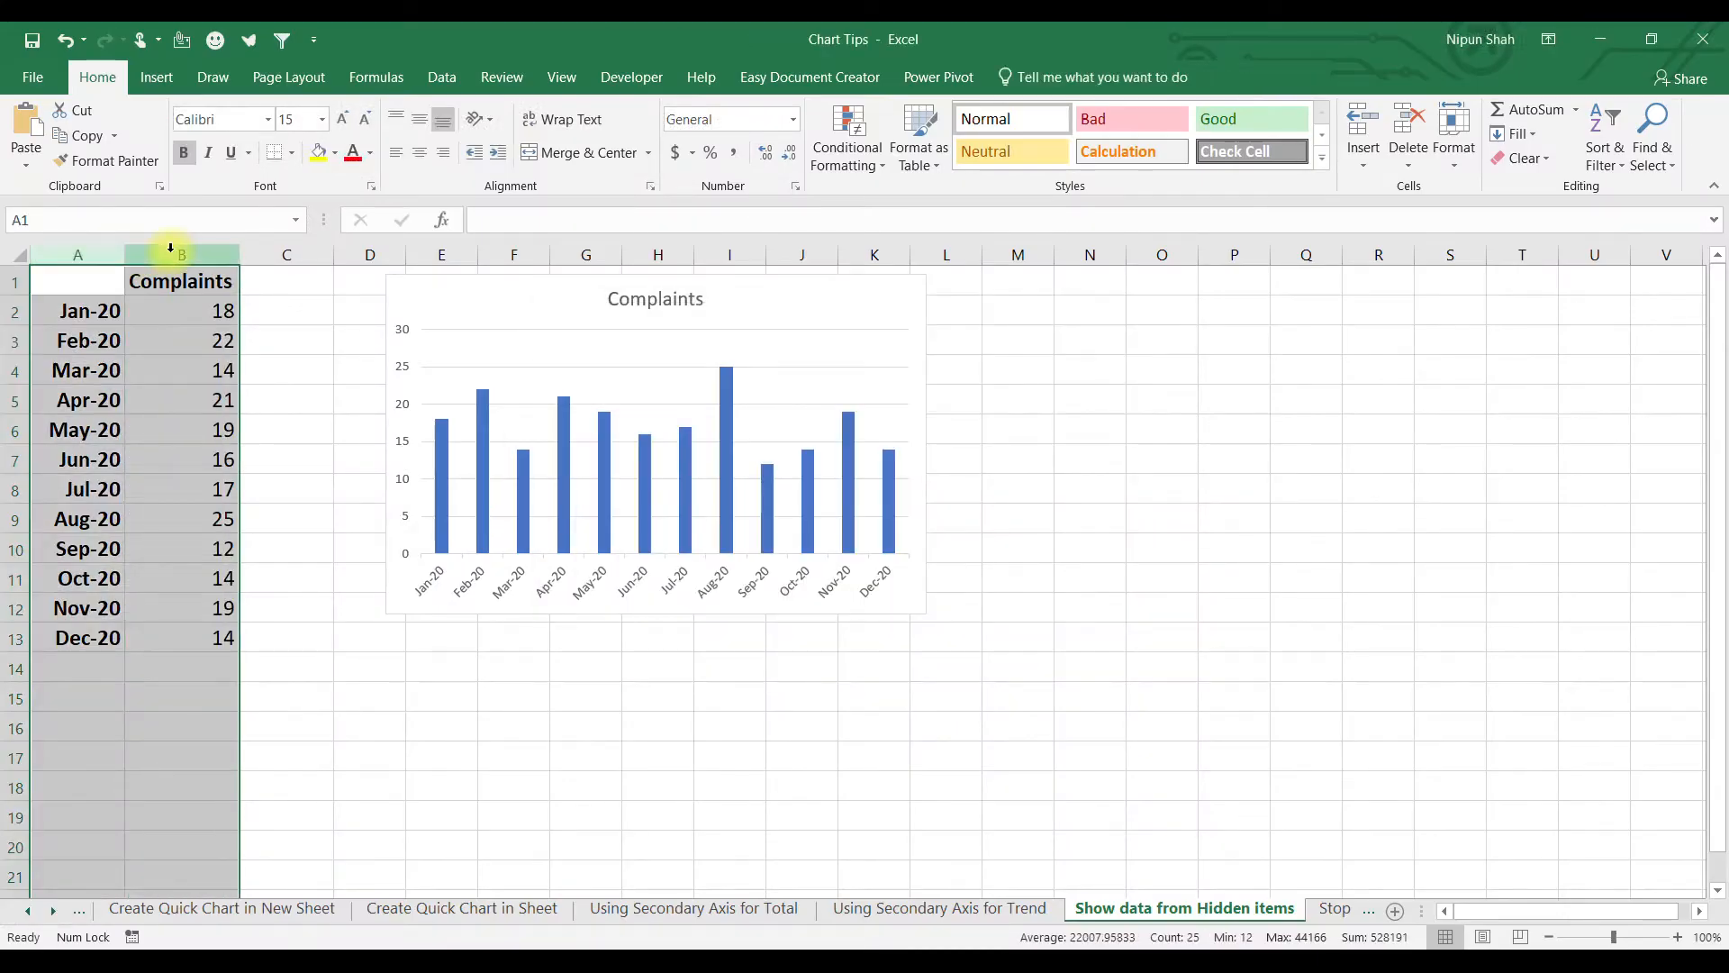
right_click(171, 248)
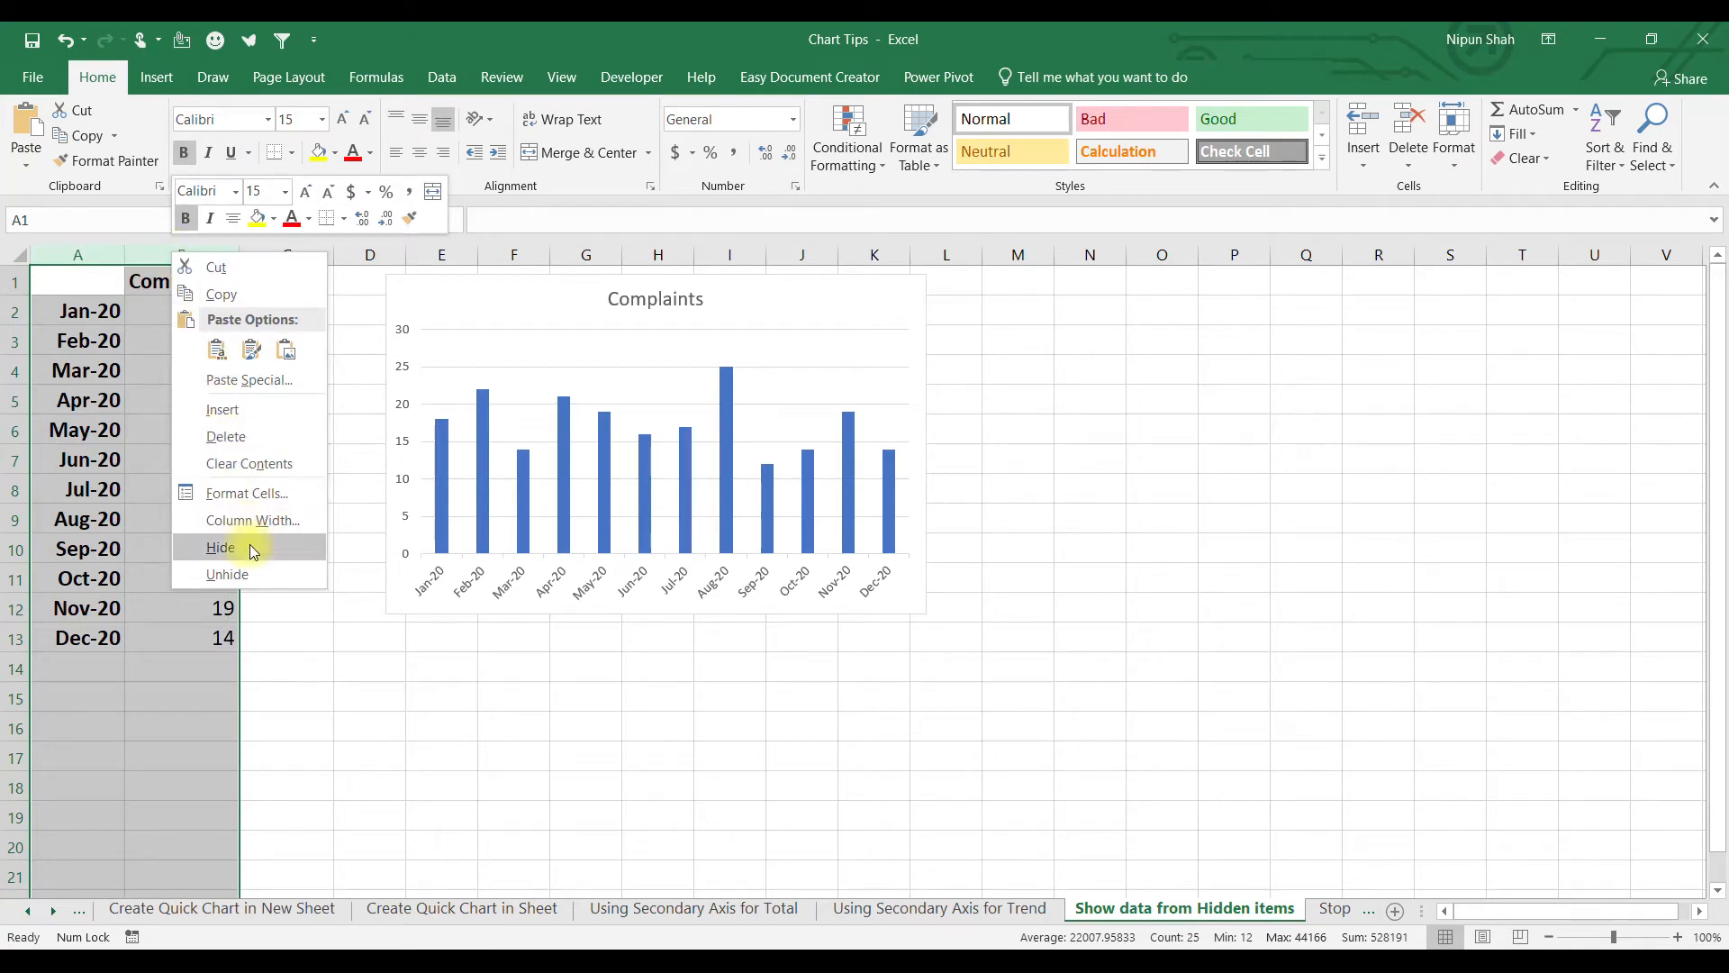
left_click(221, 548)
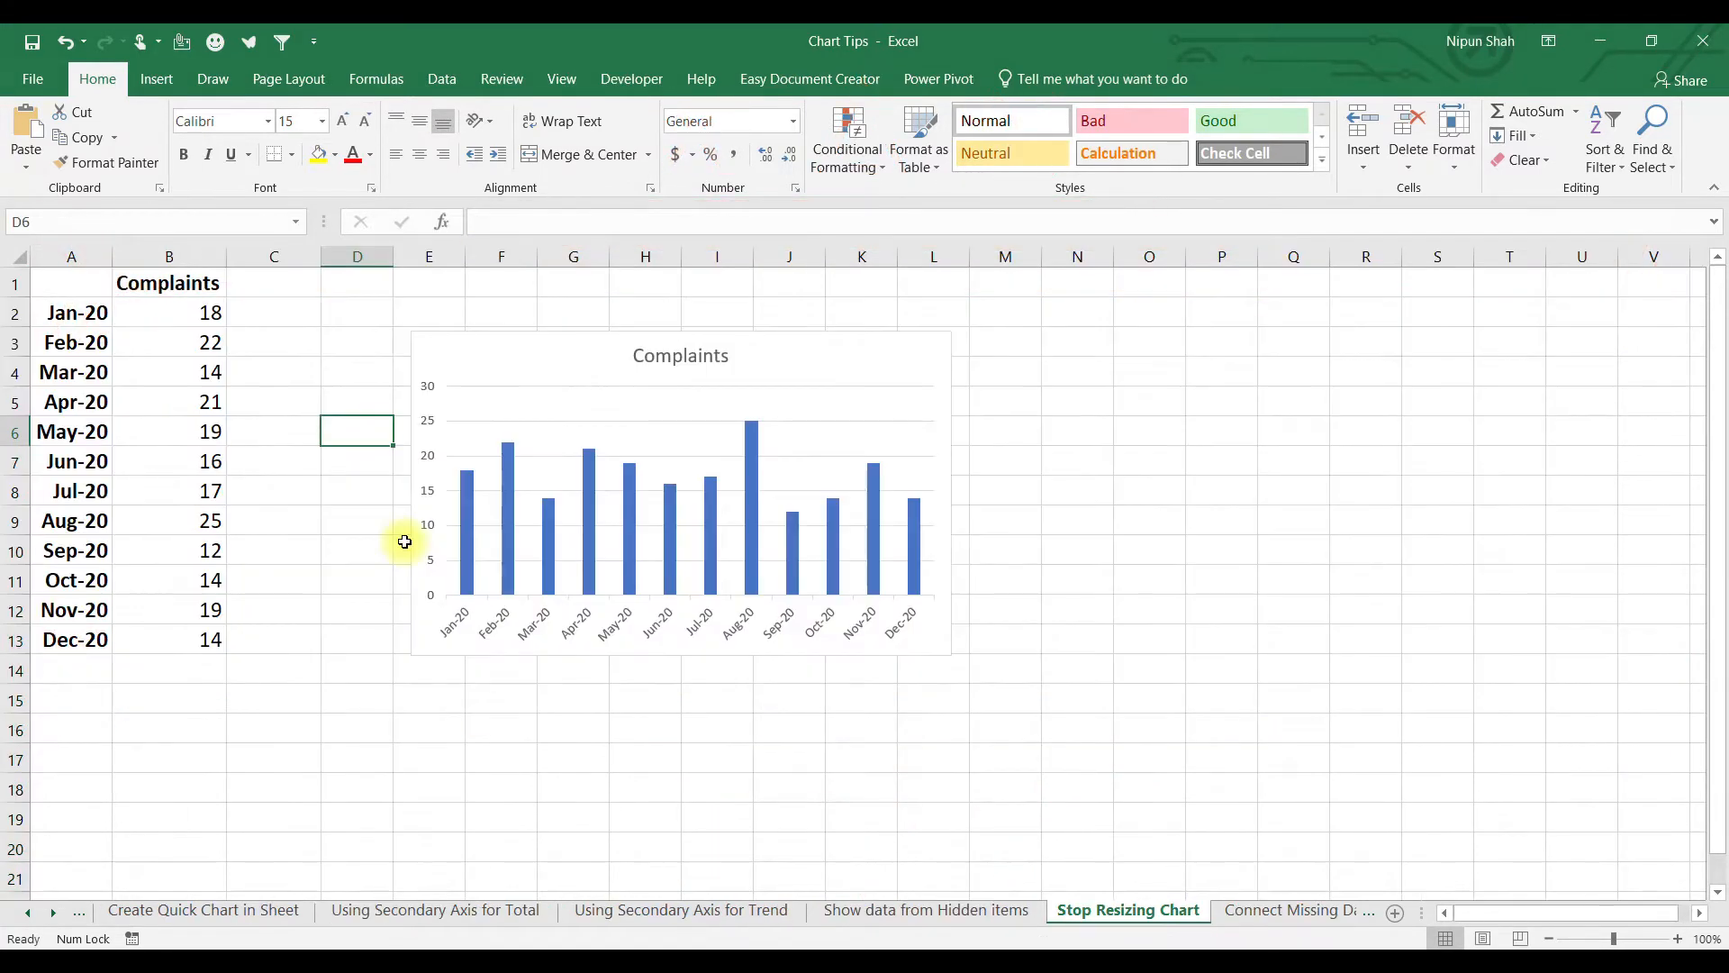
Insert columns at G and D to show the chart stretching and shifting.
left_click(498, 375)
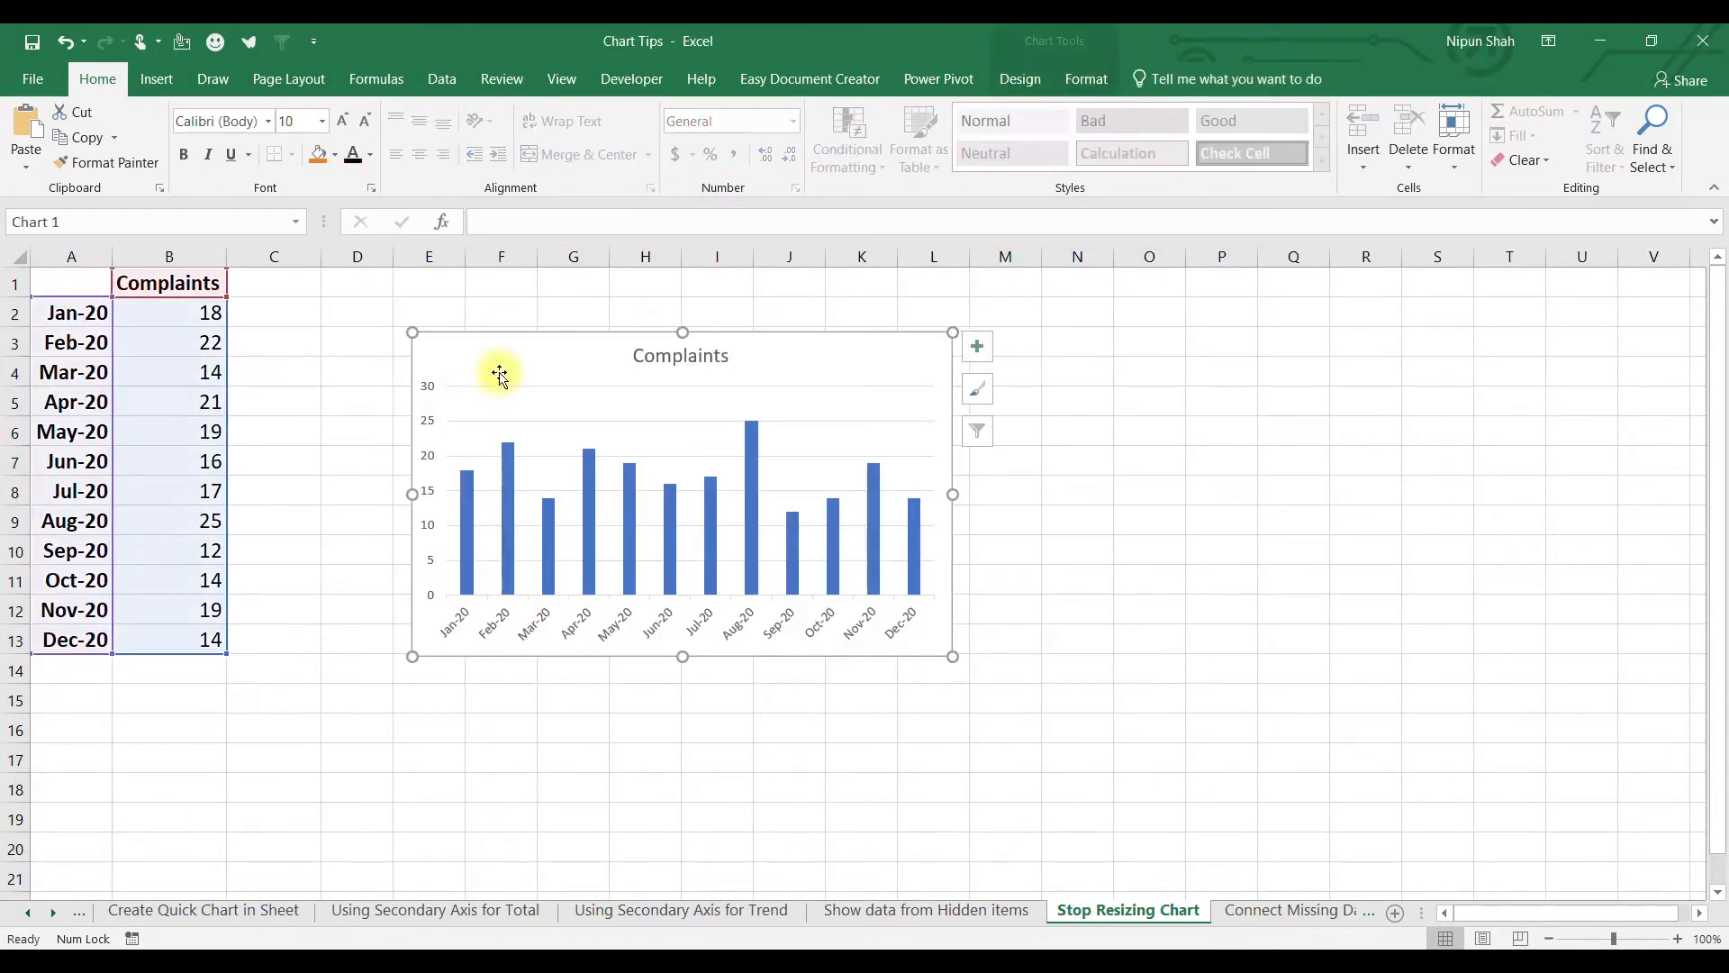
left_click(175, 371)
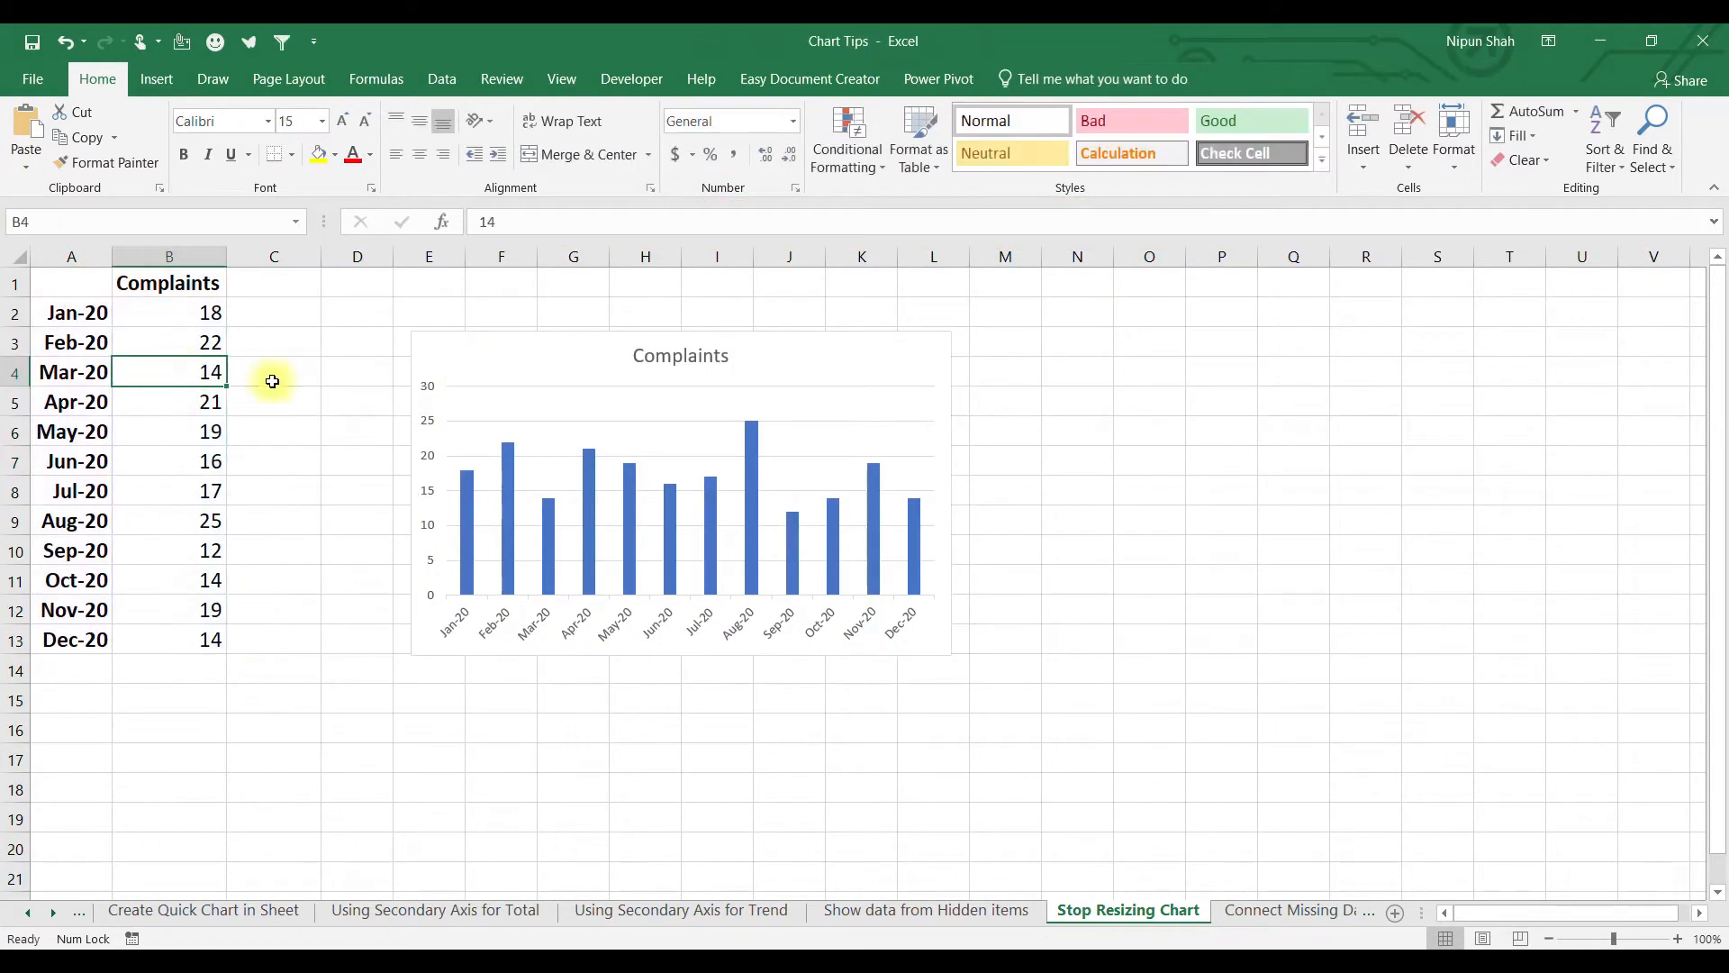
left_click(587, 255)
key("ctrl+shift+plus")
key("ctrl+shift+plus")
key("ctrl+shift+plus")
key("ctrl+shift+plus")
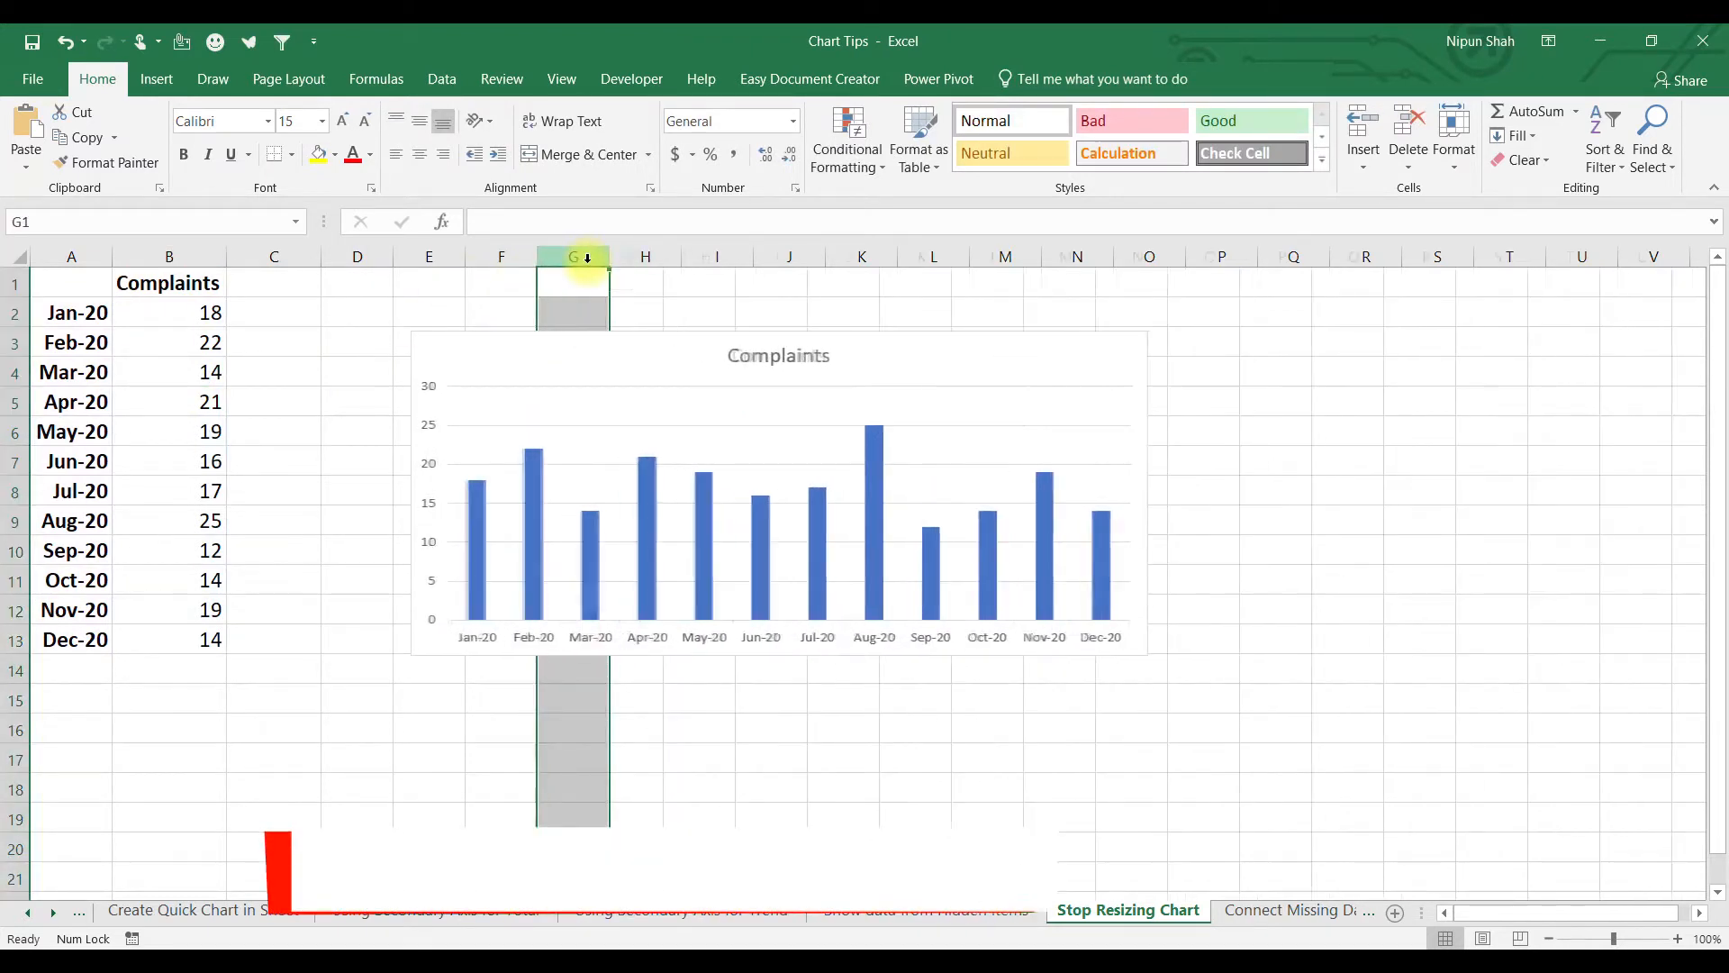
left_click(363, 249)
key("ctrl+shift+plus")
key("ctrl+shift+plus")
key("ctrl+shift+plus")
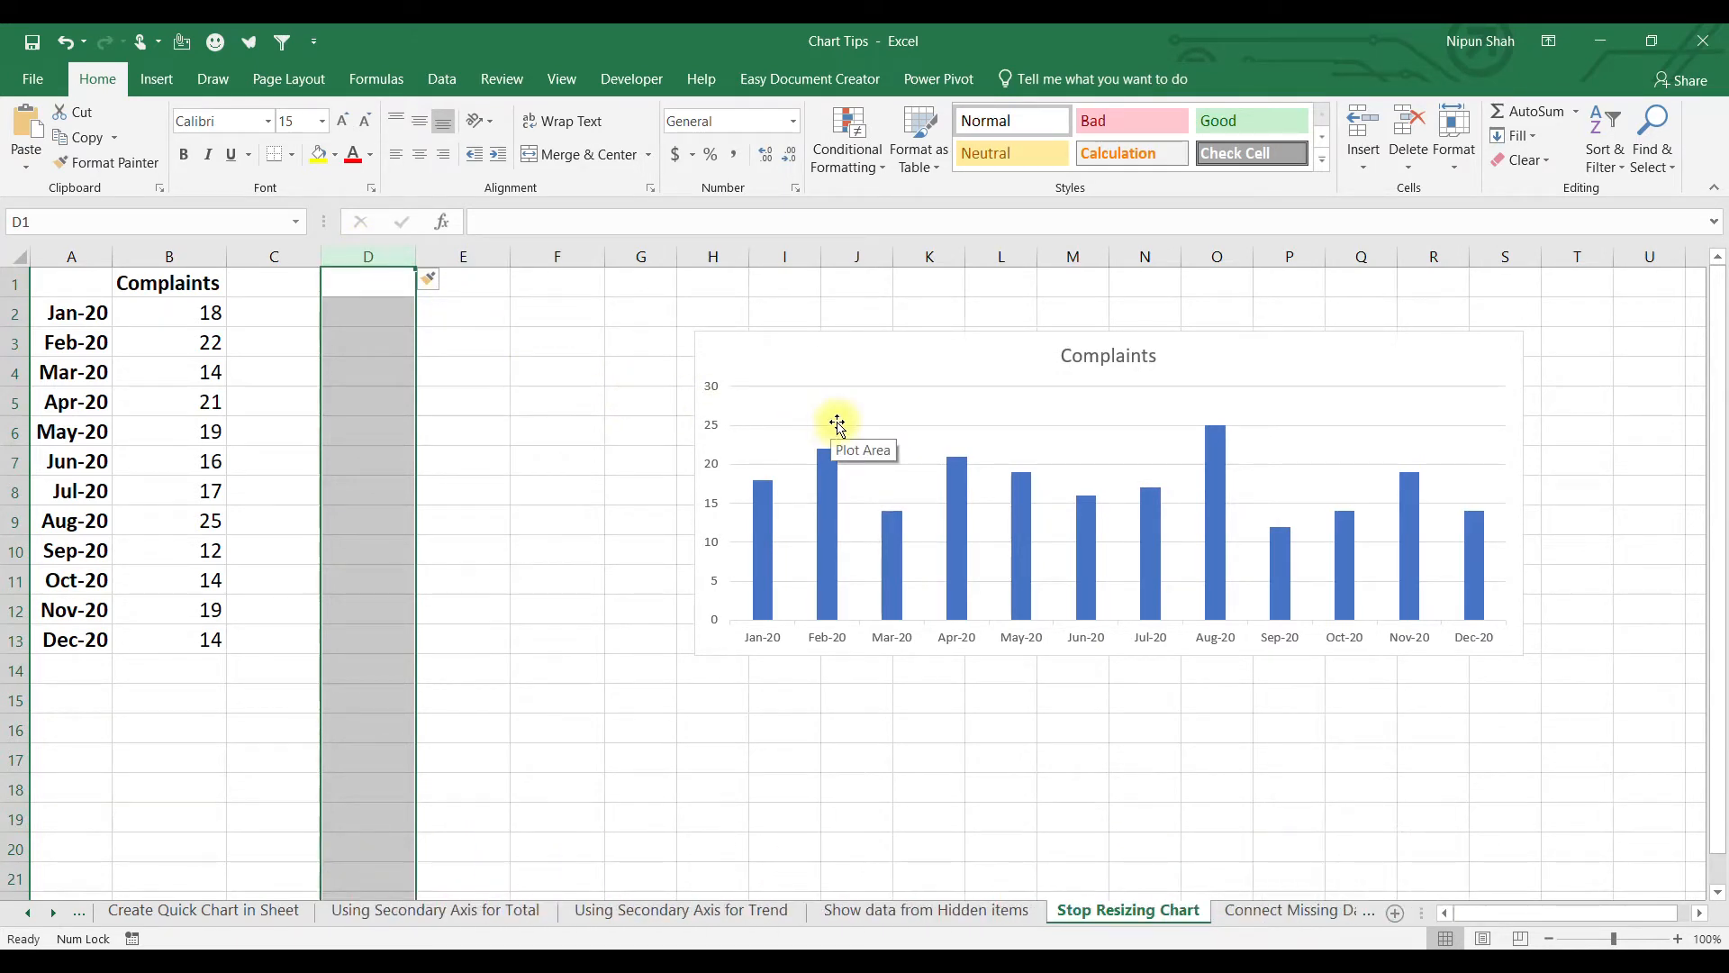
Set the Complaints chart's properties to Don't move or size with cells.
left_click(897, 370)
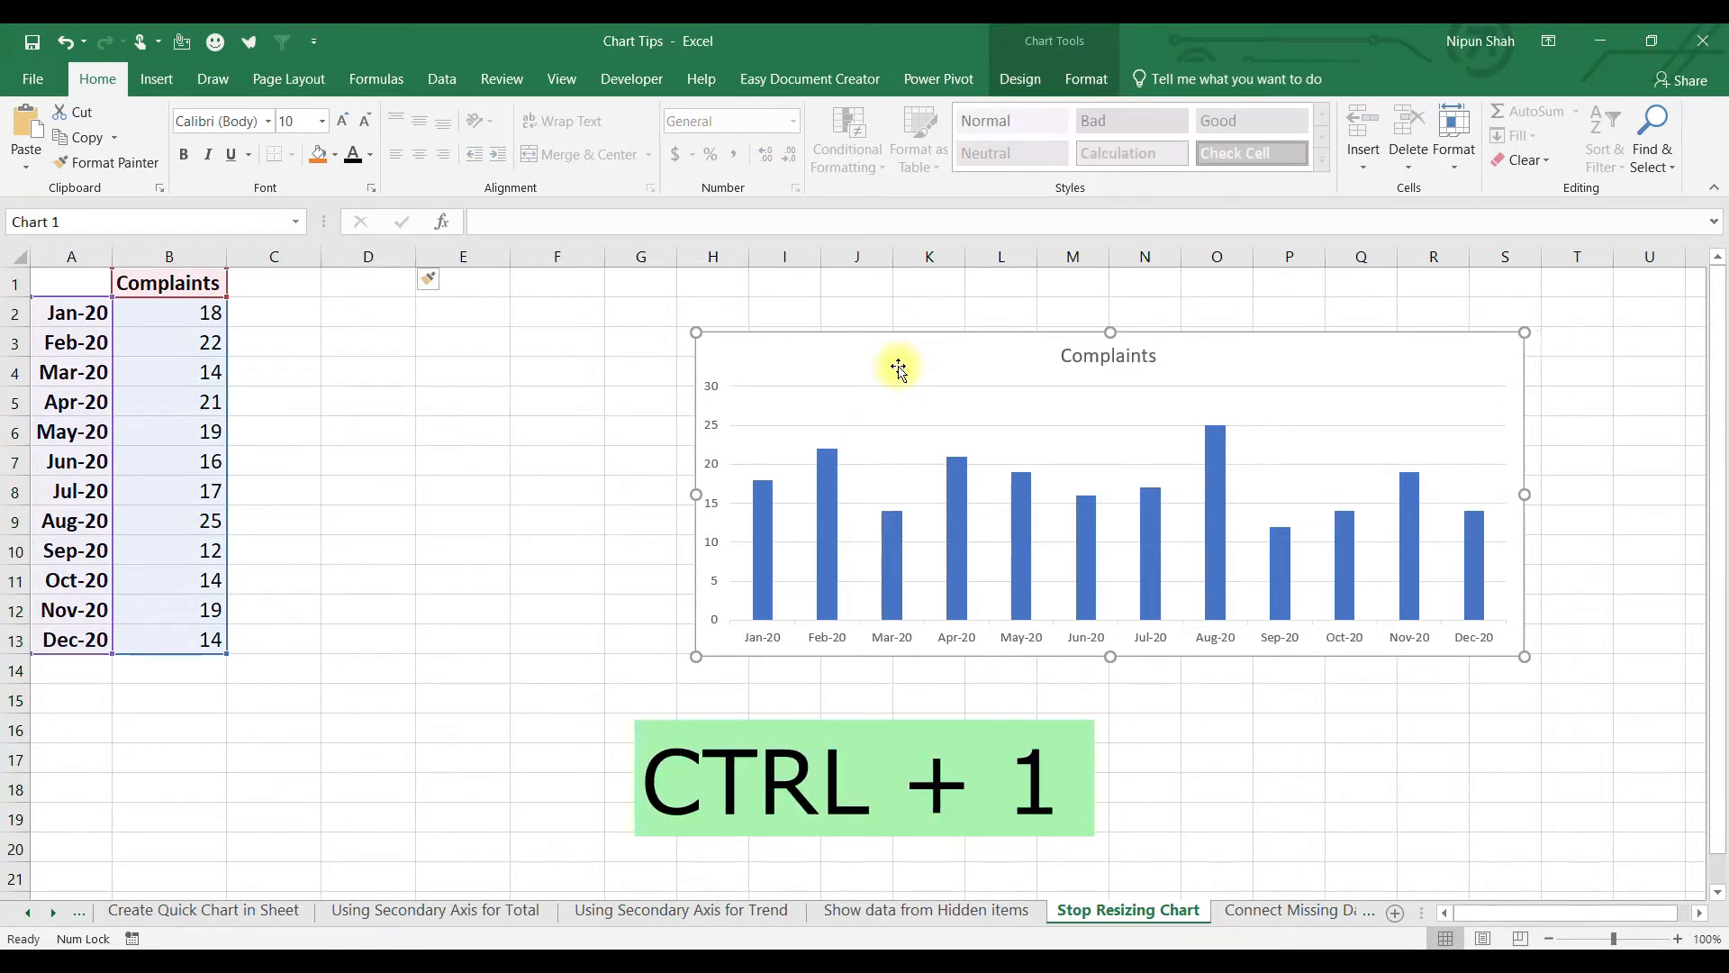
key("ctrl+1")
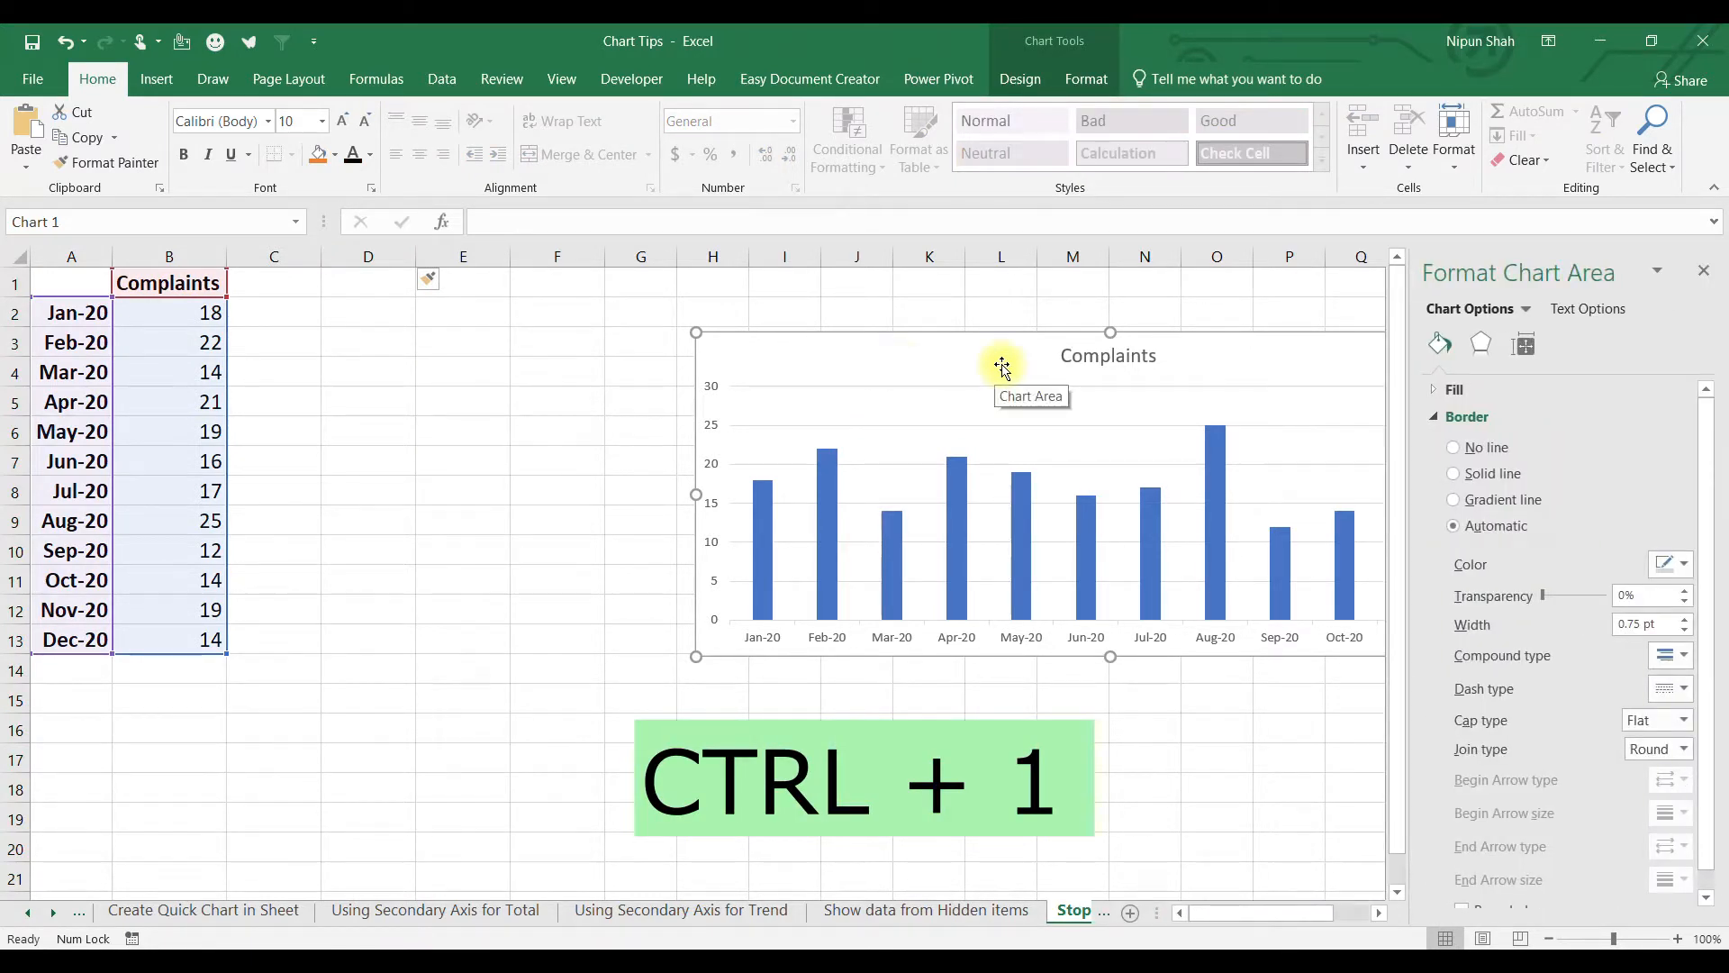
left_click(1529, 346)
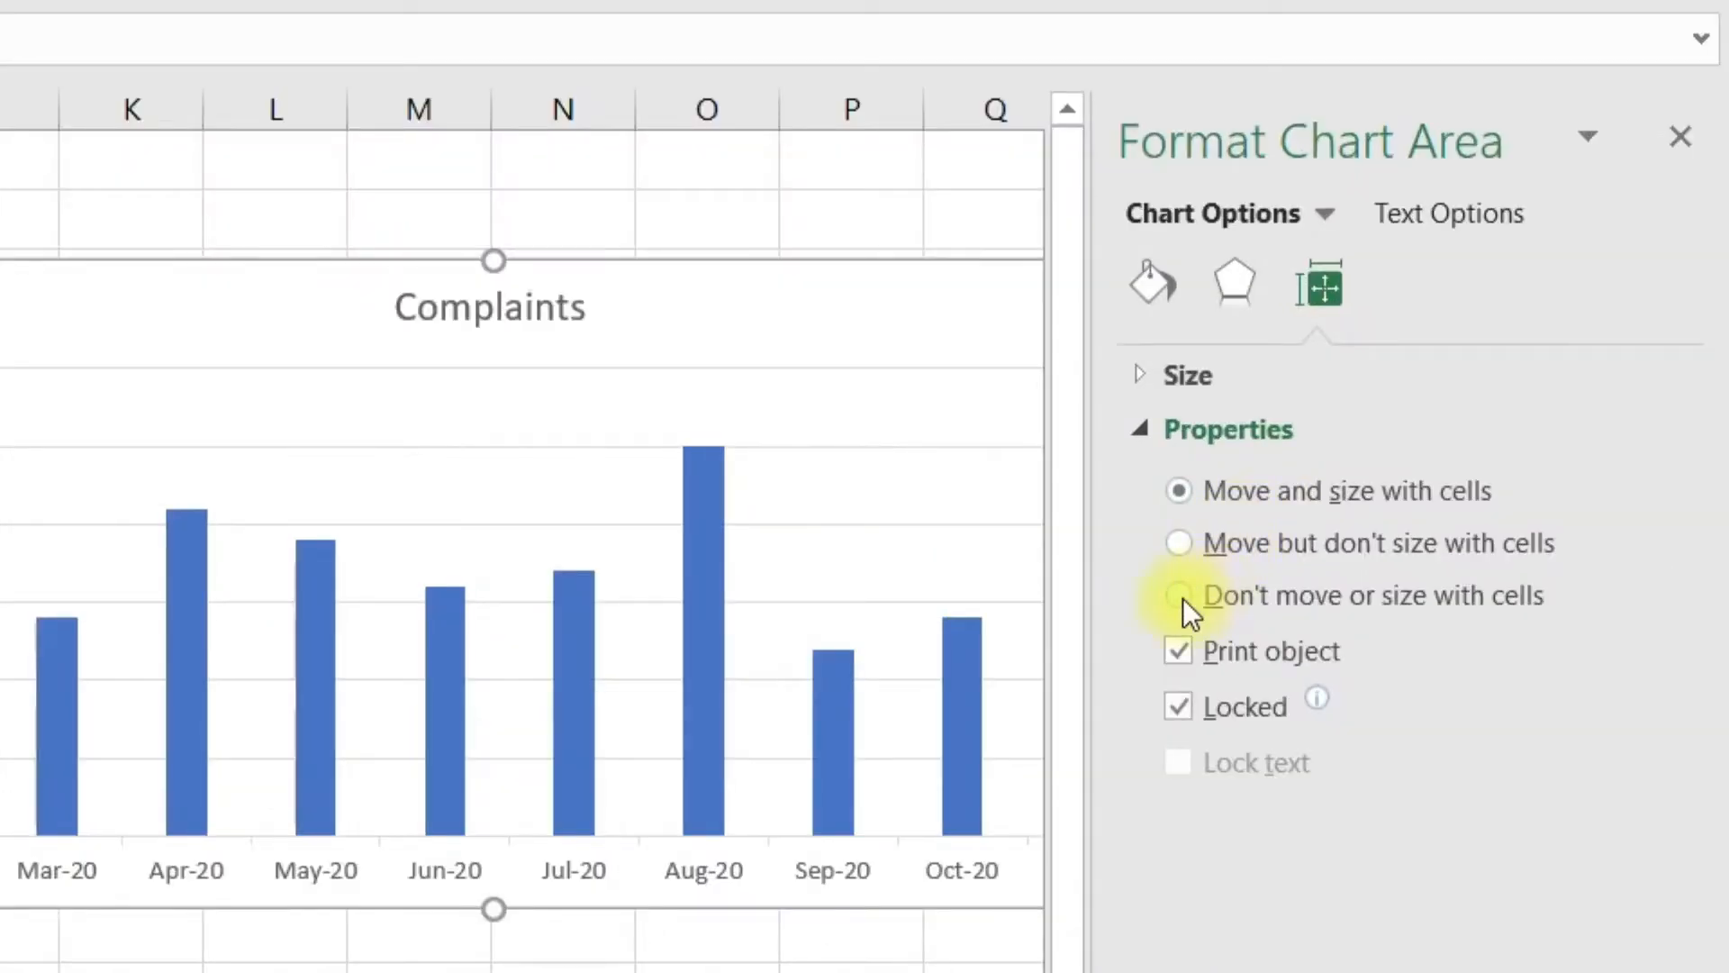
left_click(1180, 596)
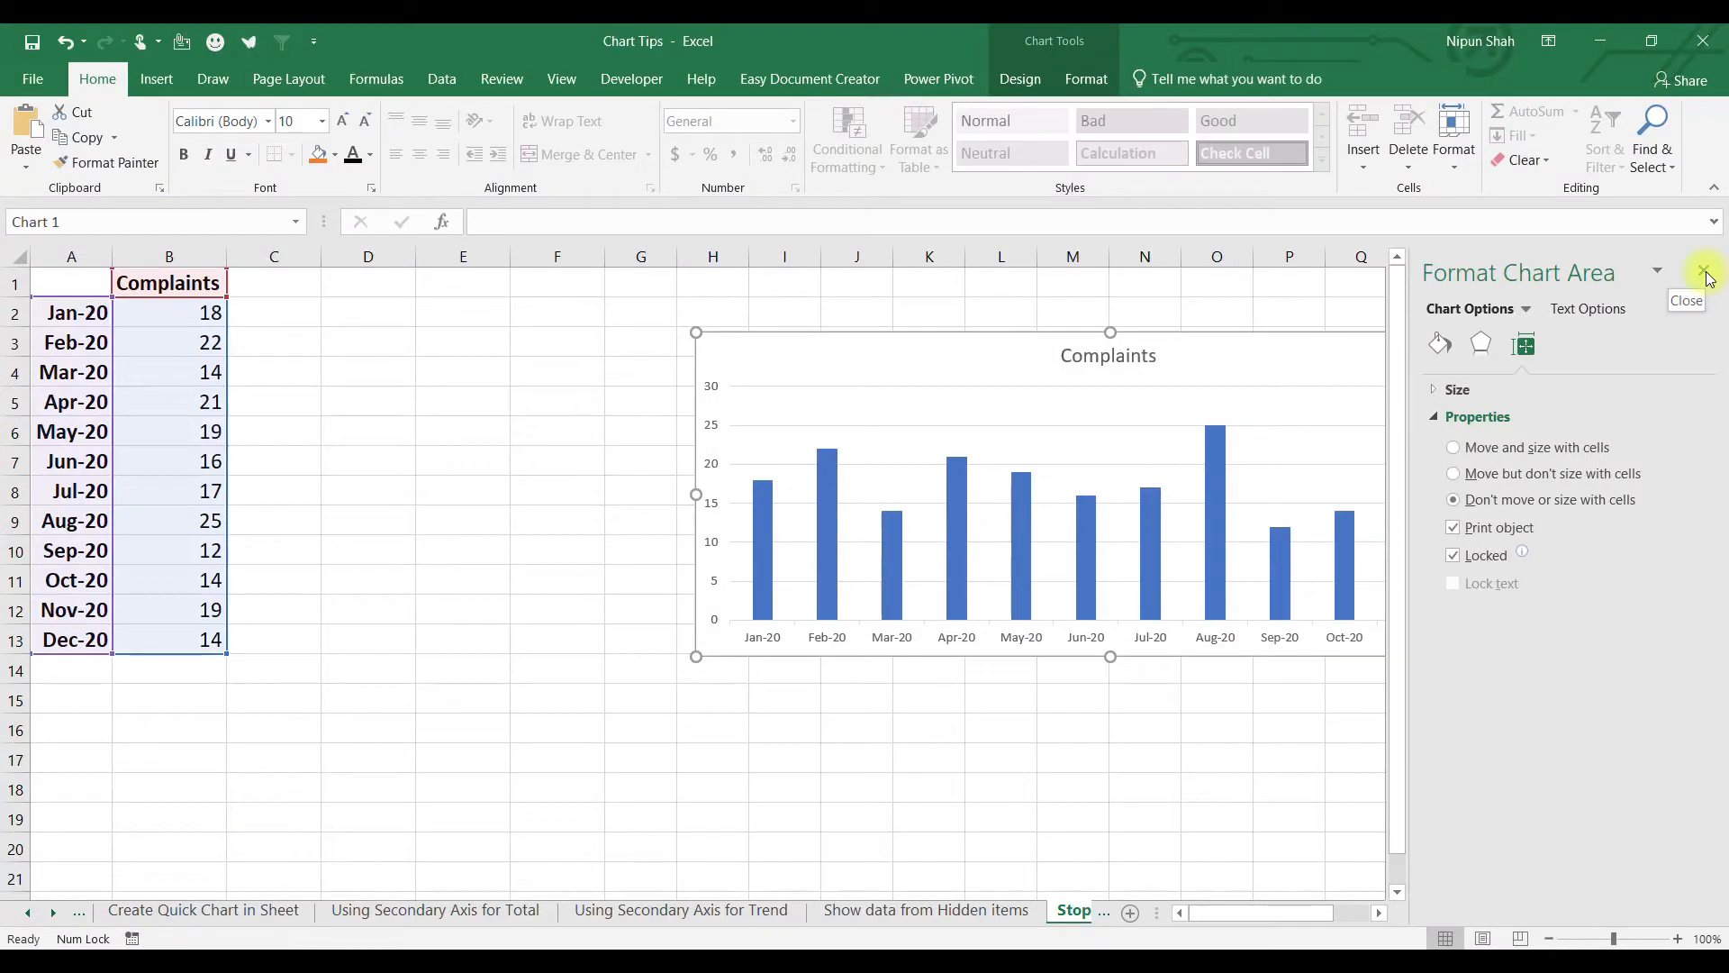
left_click(1680, 136)
Insert columns at M and F to confirm the chart stays put.
left_click(1062, 258)
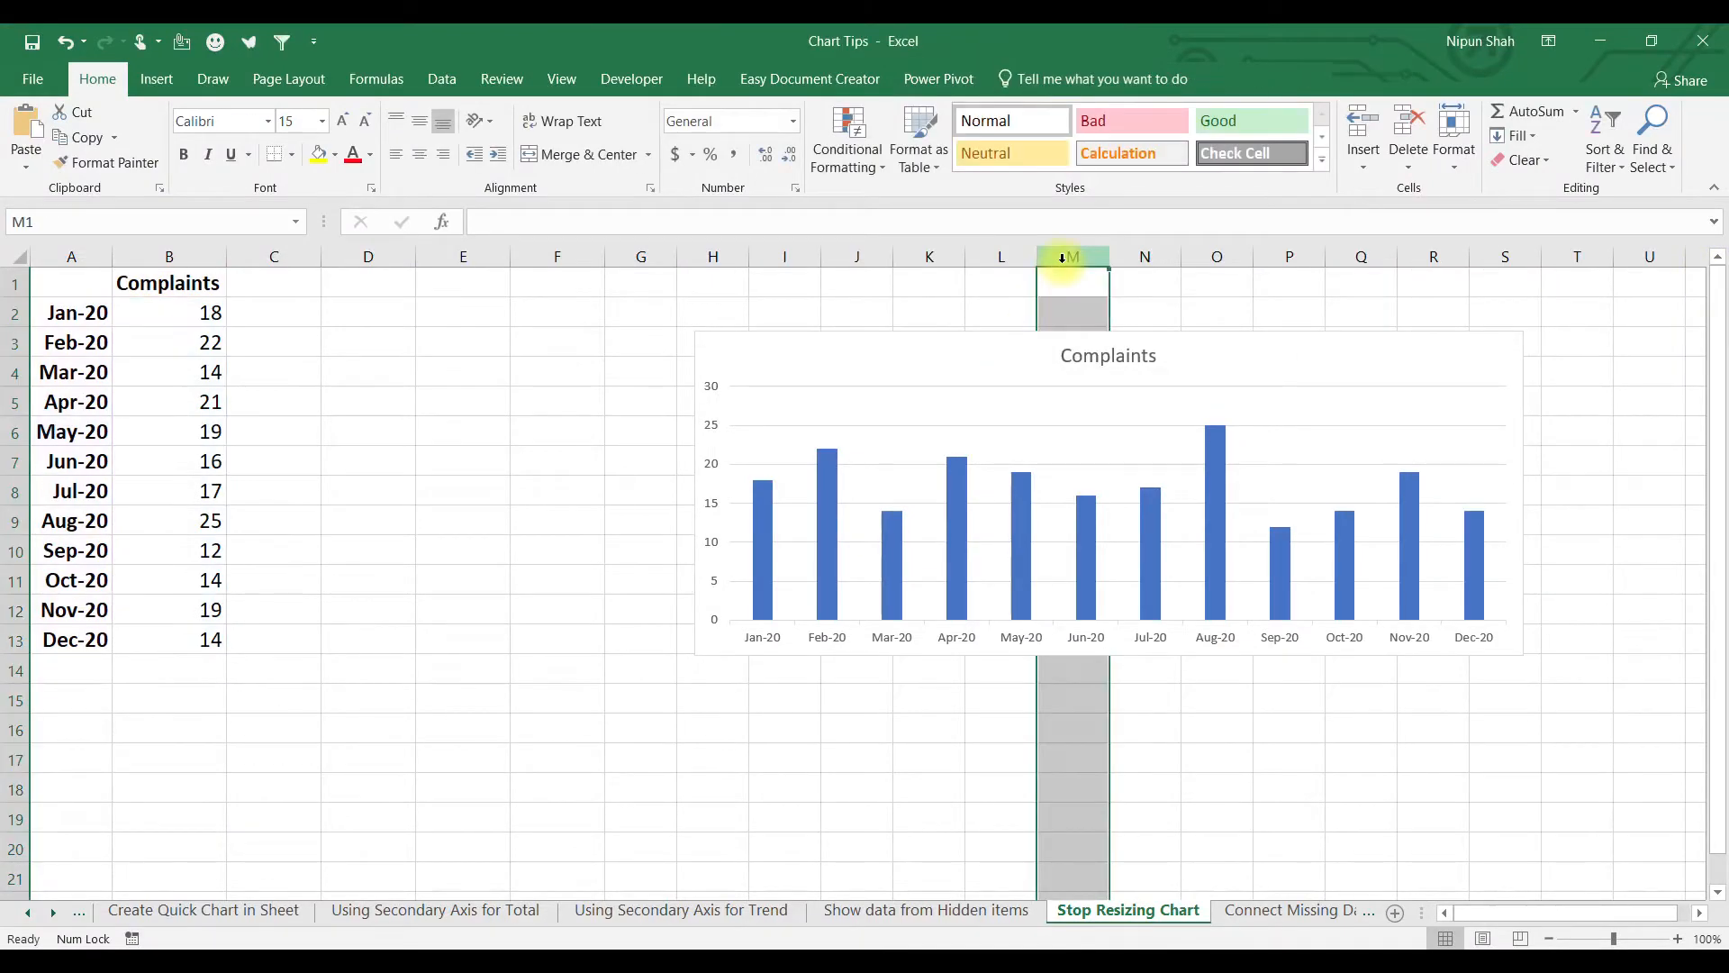
key("ctrl+shift+equal")
left_click(535, 259)
key("ctrl+shift+equal")
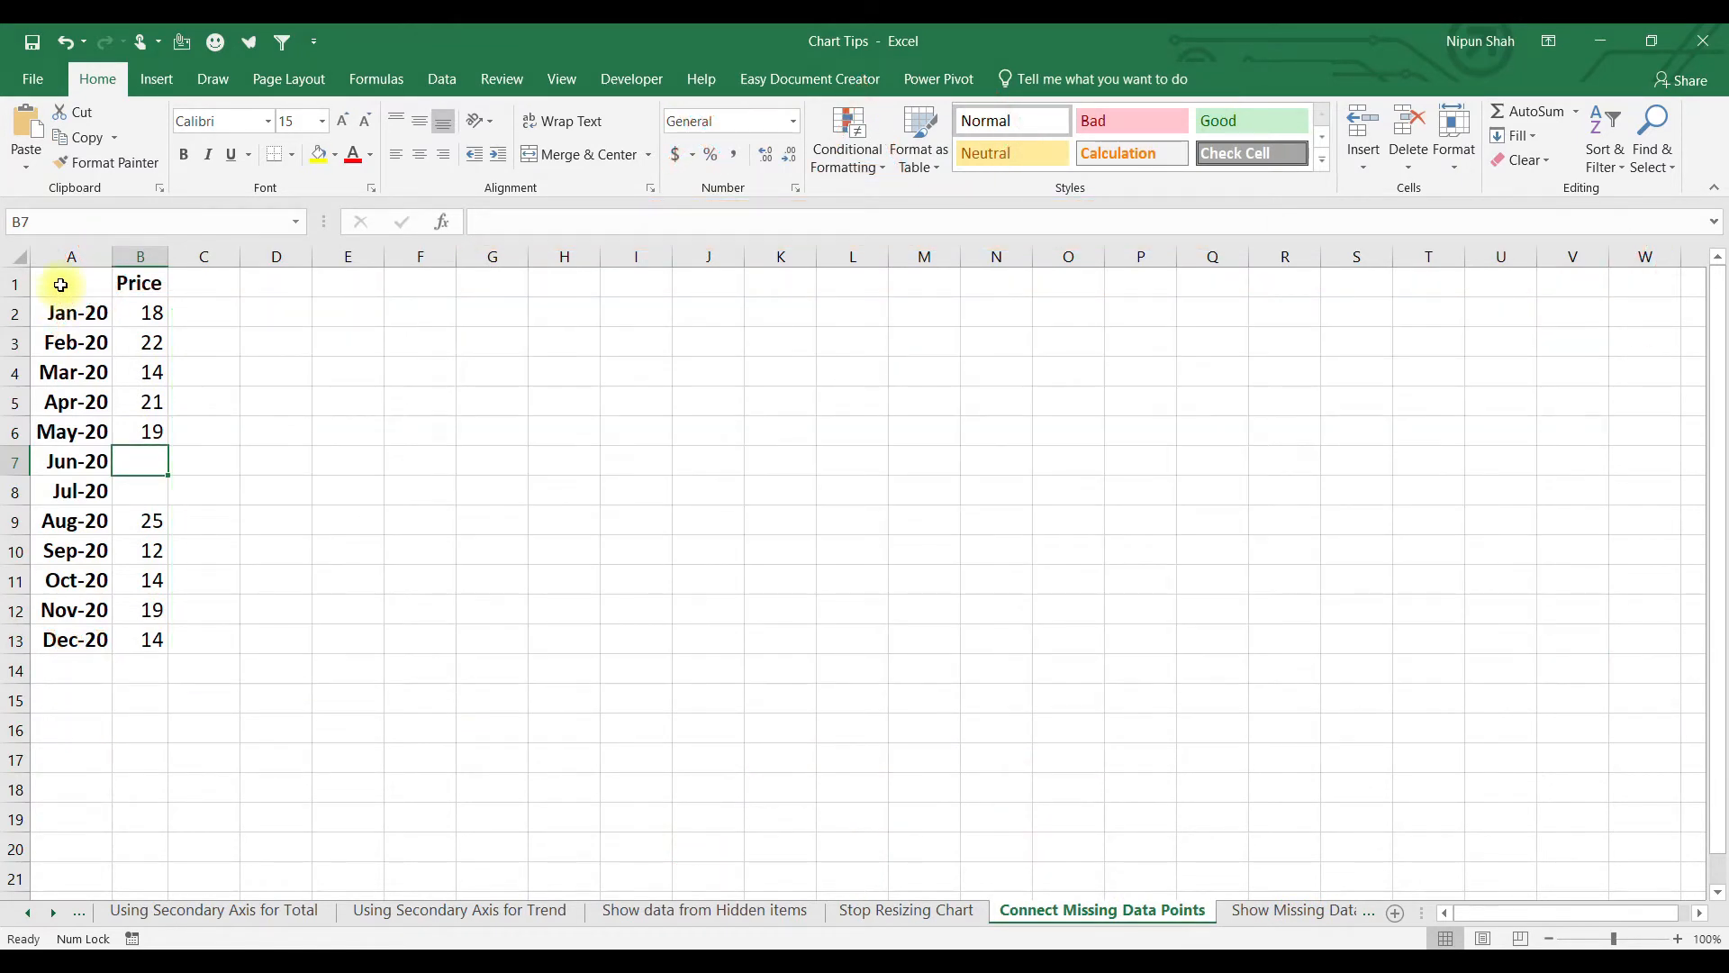
Insert a line chart of the month and Price data A1:B13, with Jun–Jul empty.
left_click_drag(60, 285, 127, 640)
left_click_drag(151, 455, 143, 490)
mouse_move(70, 282)
left_mouse_down()
mouse_move(141, 500)
mouse_move(142, 630)
left_mouse_up()
left_click(157, 79)
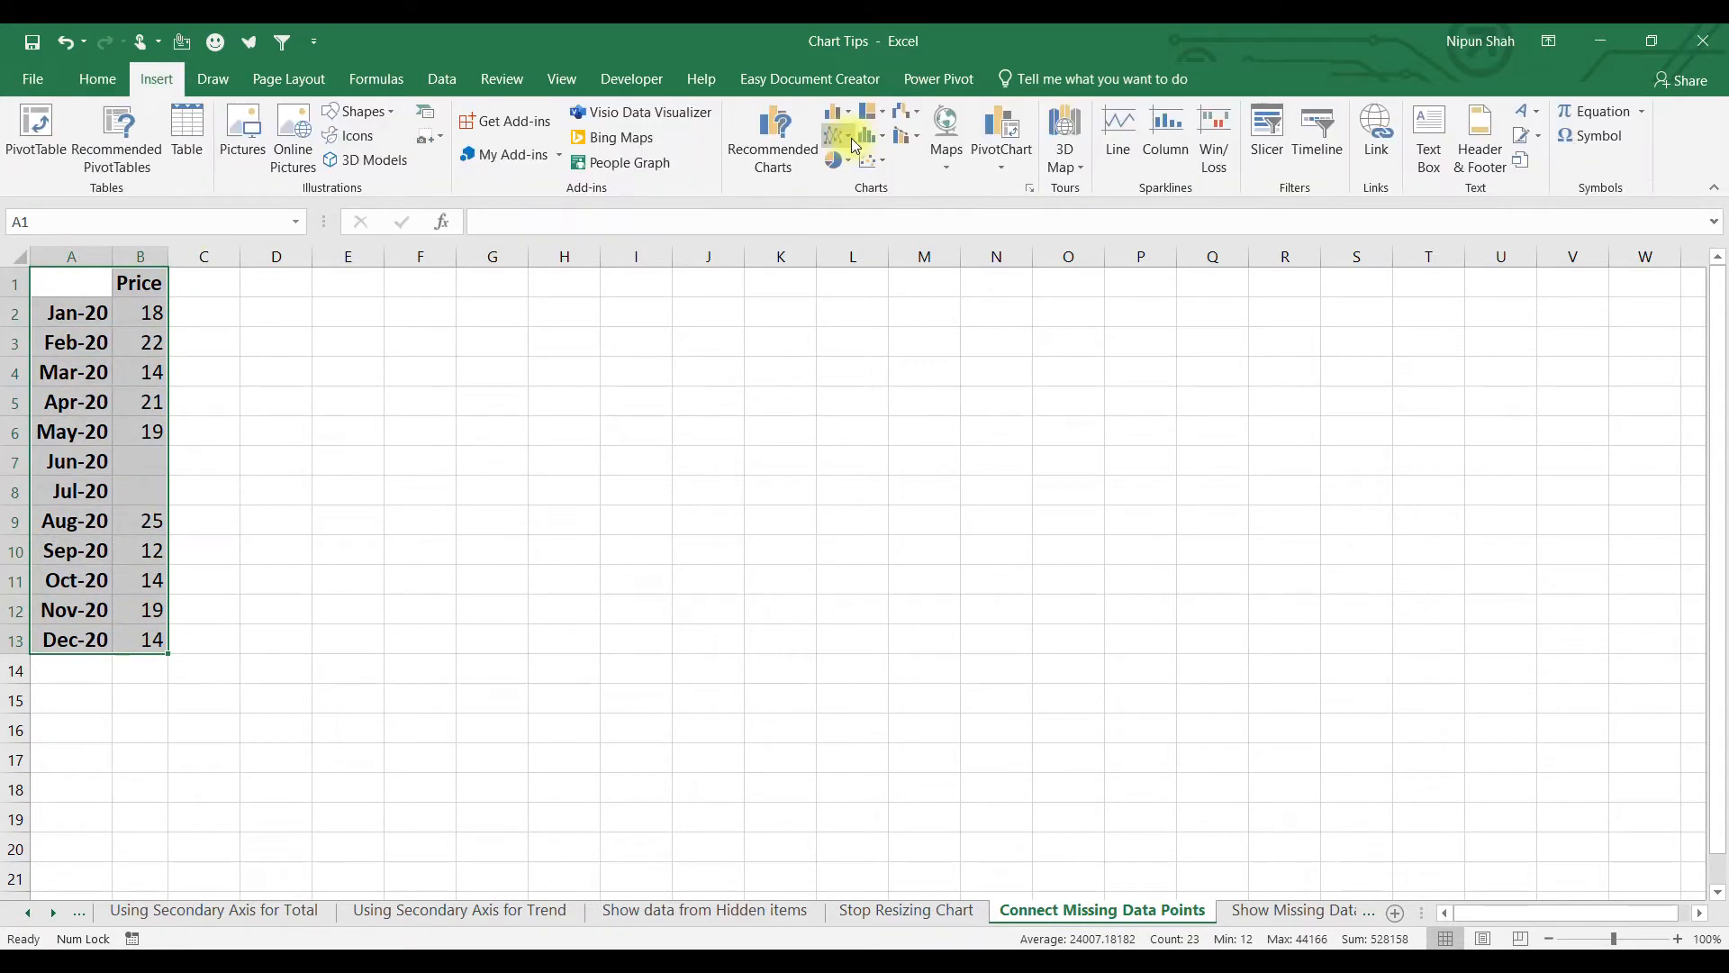
left_click(848, 137)
left_click(852, 196)
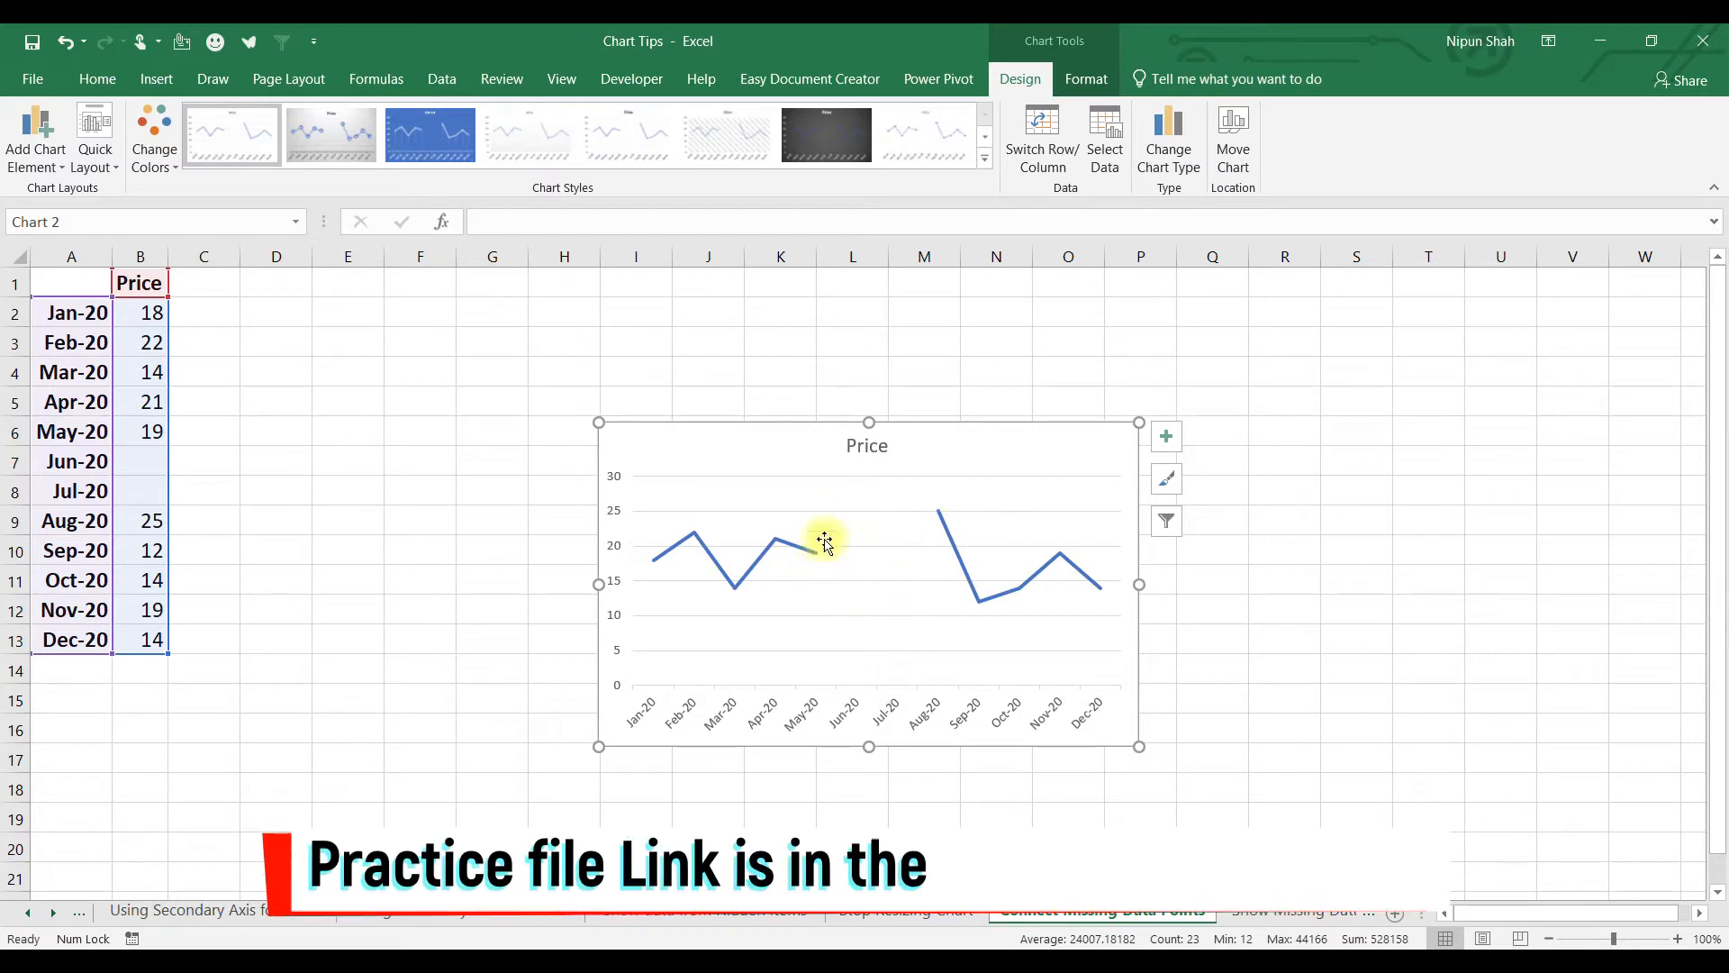
Set the chart's empty cells to 'Connect data points with line'.
right_click(1007, 462)
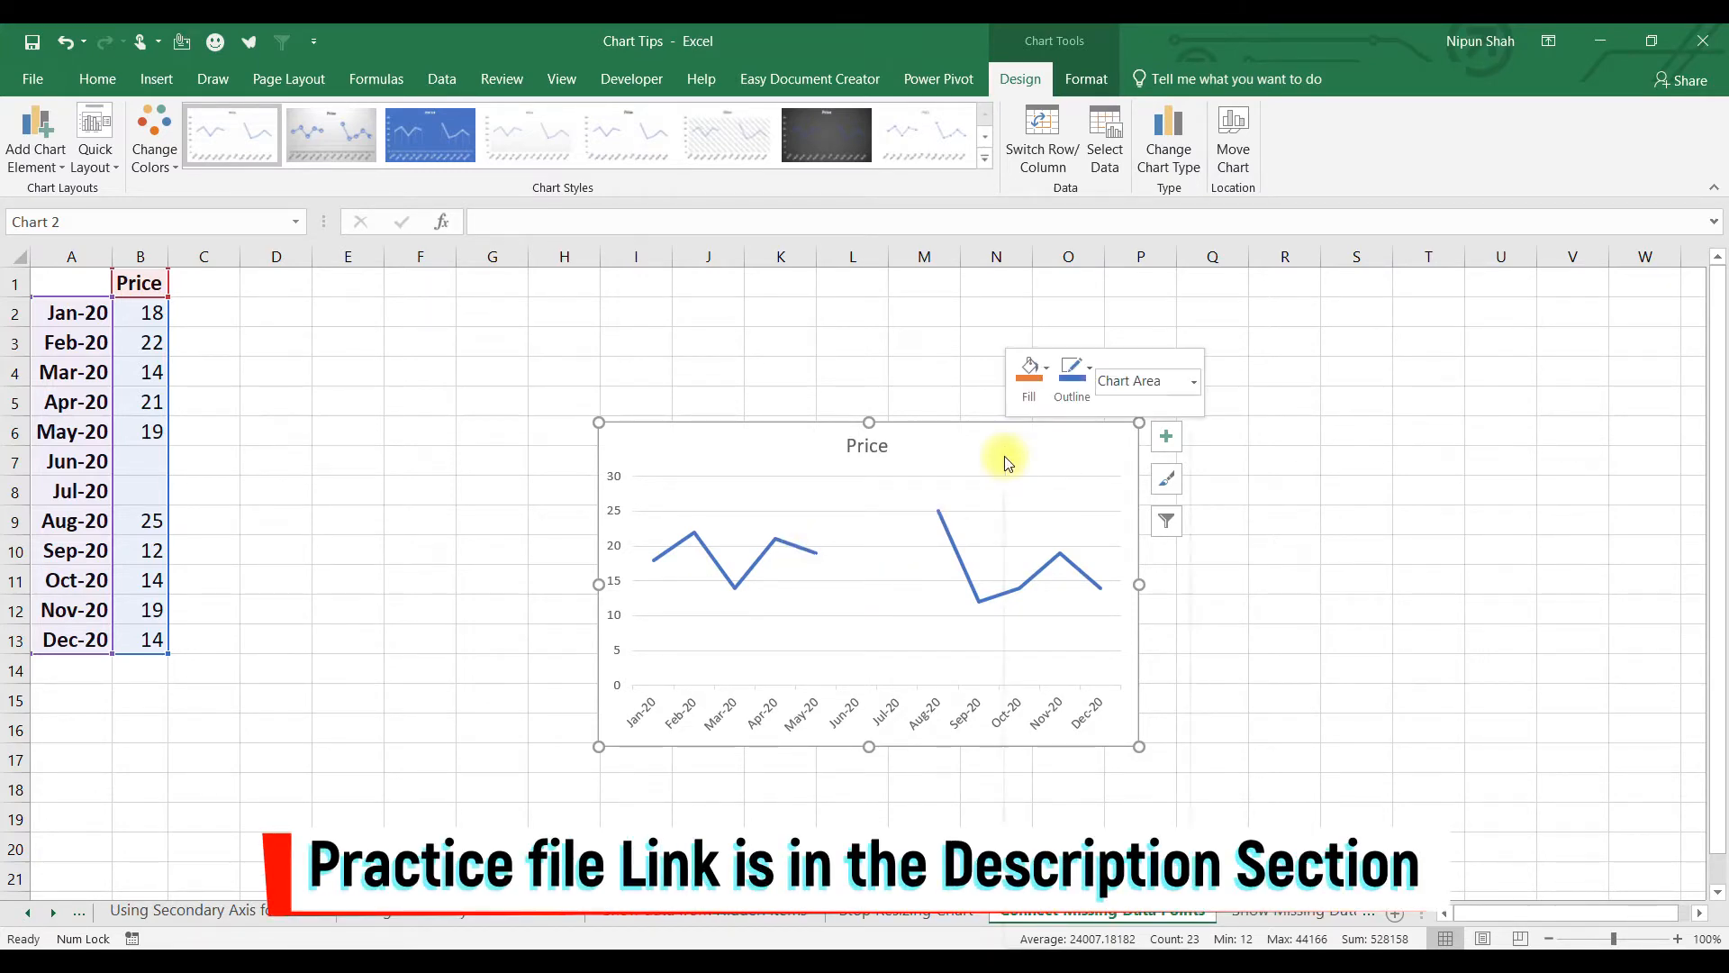
left_click(1081, 682)
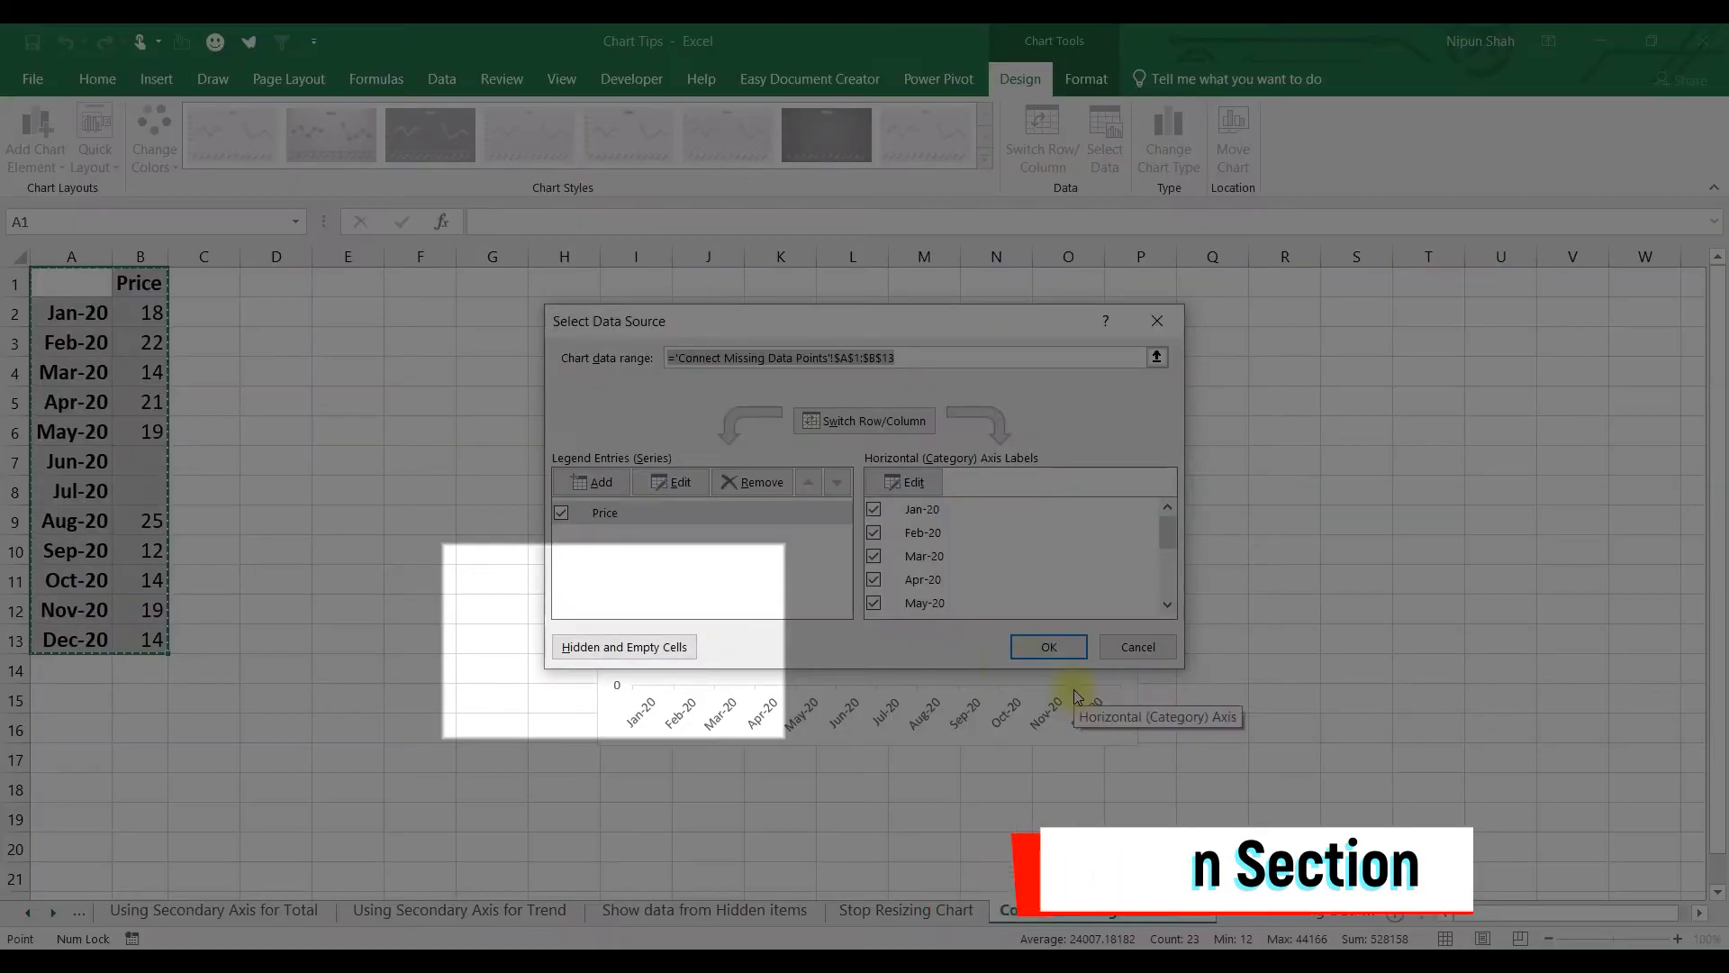
left_click(665, 648)
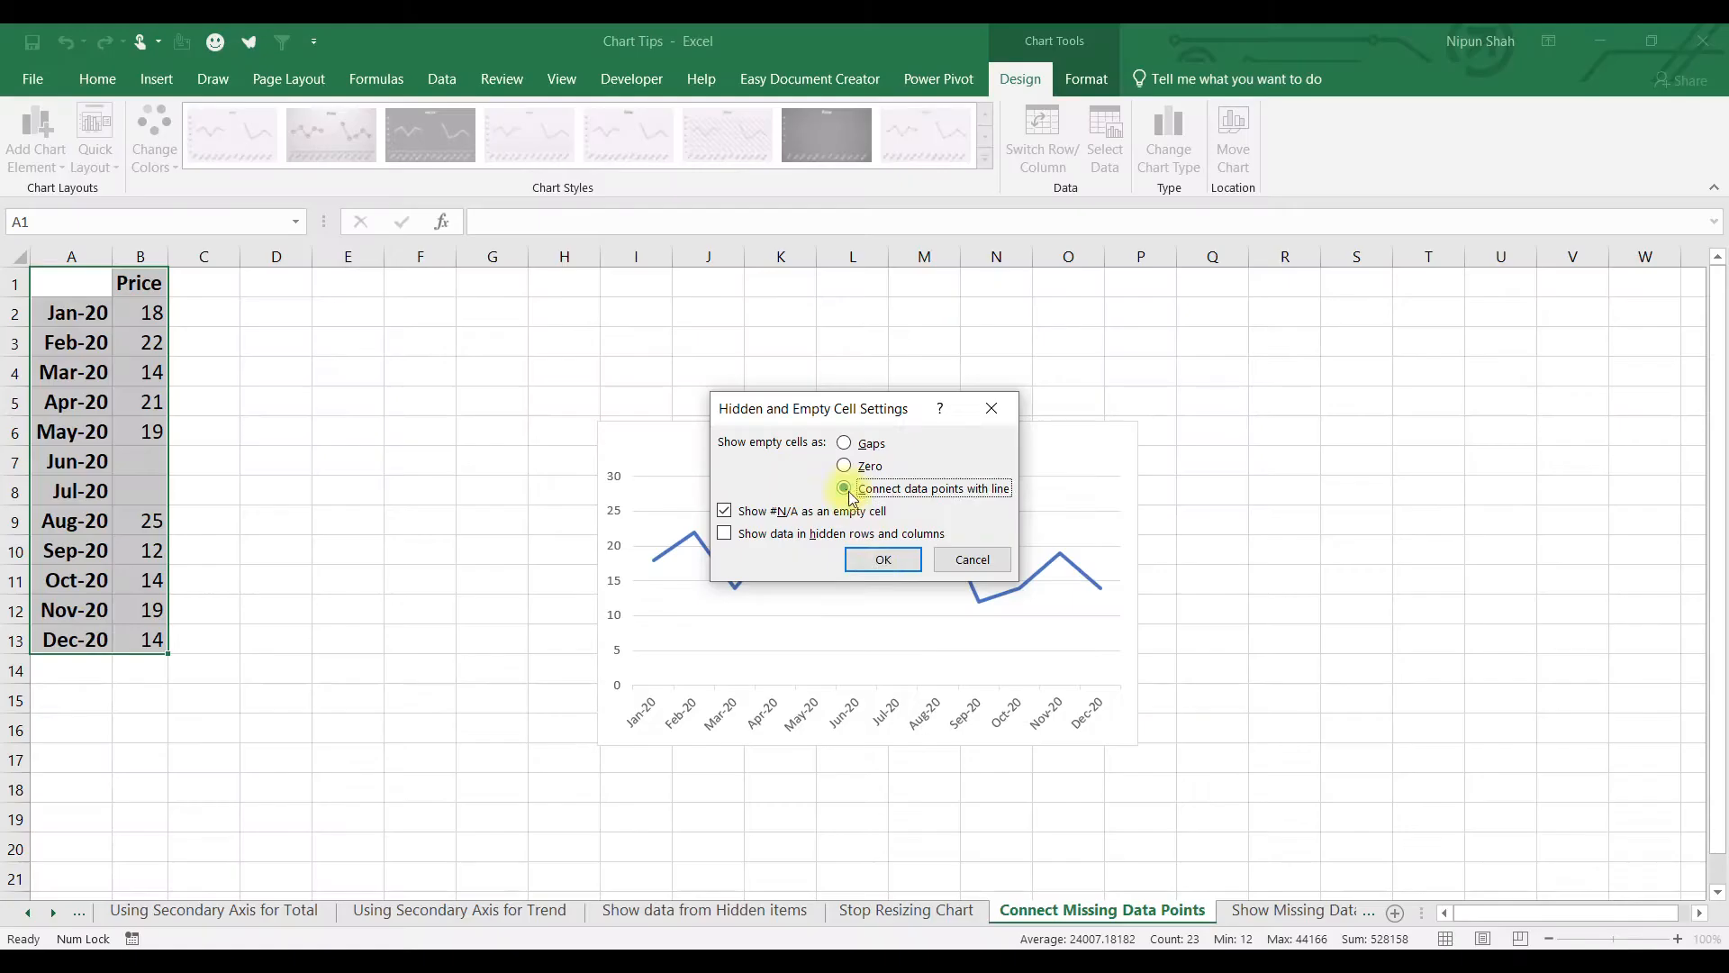
left_click(822, 490)
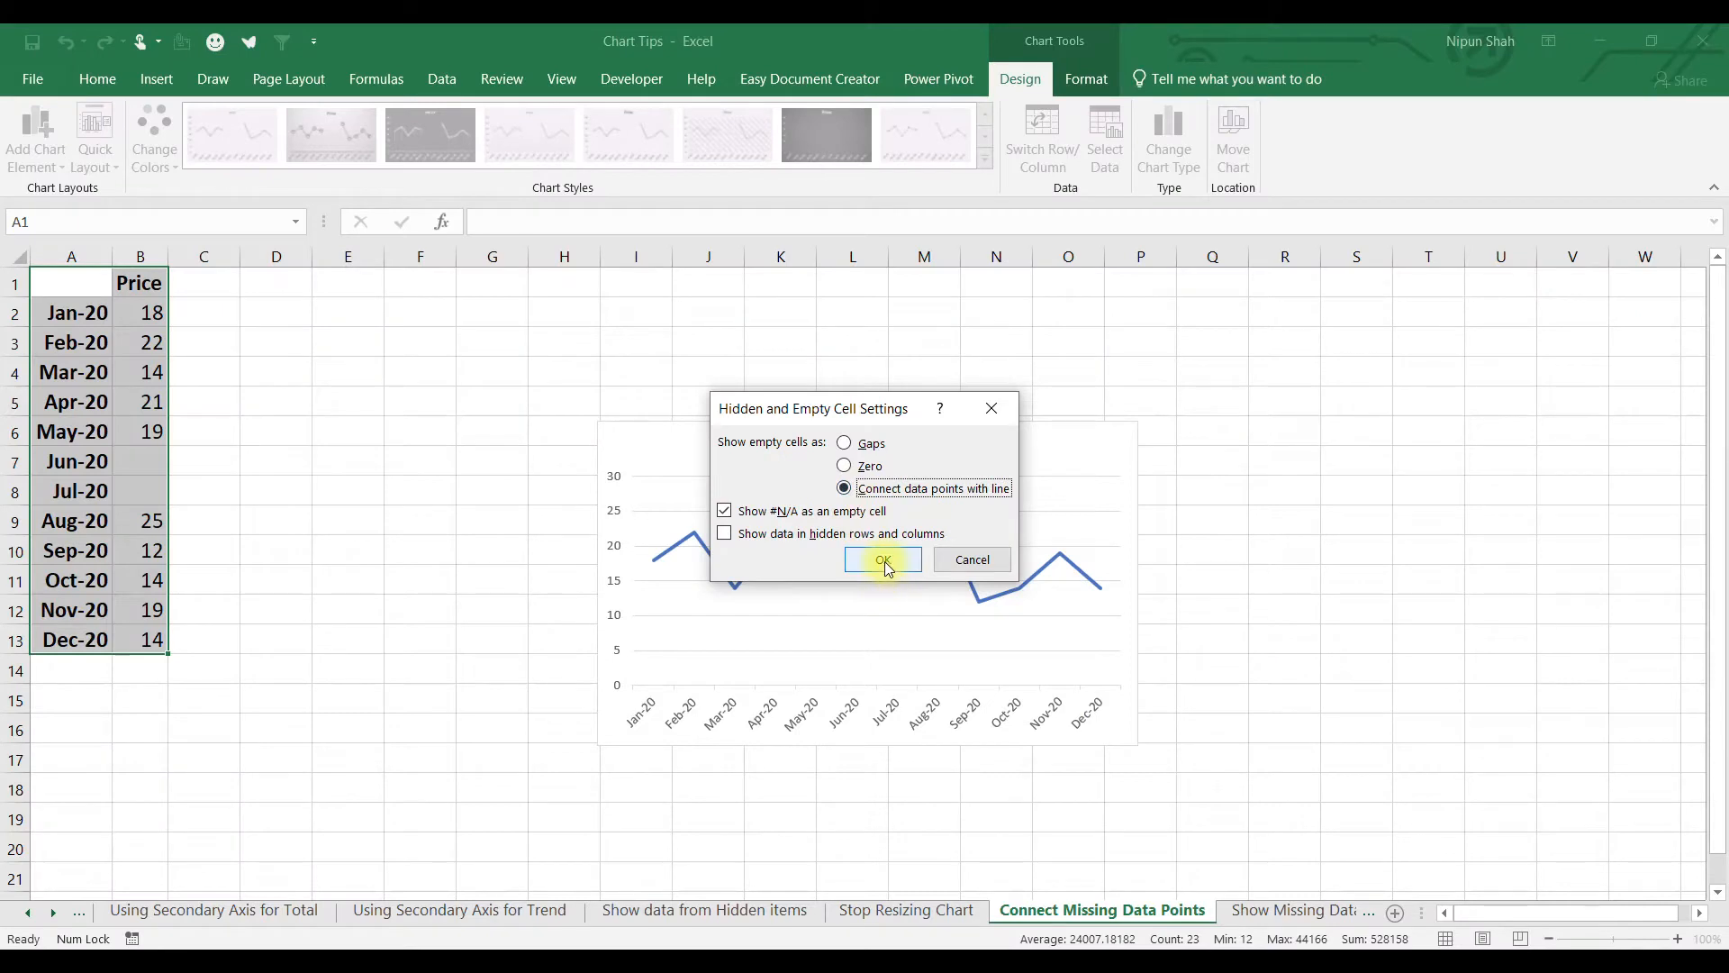
left_click(901, 633)
left_click(1044, 646)
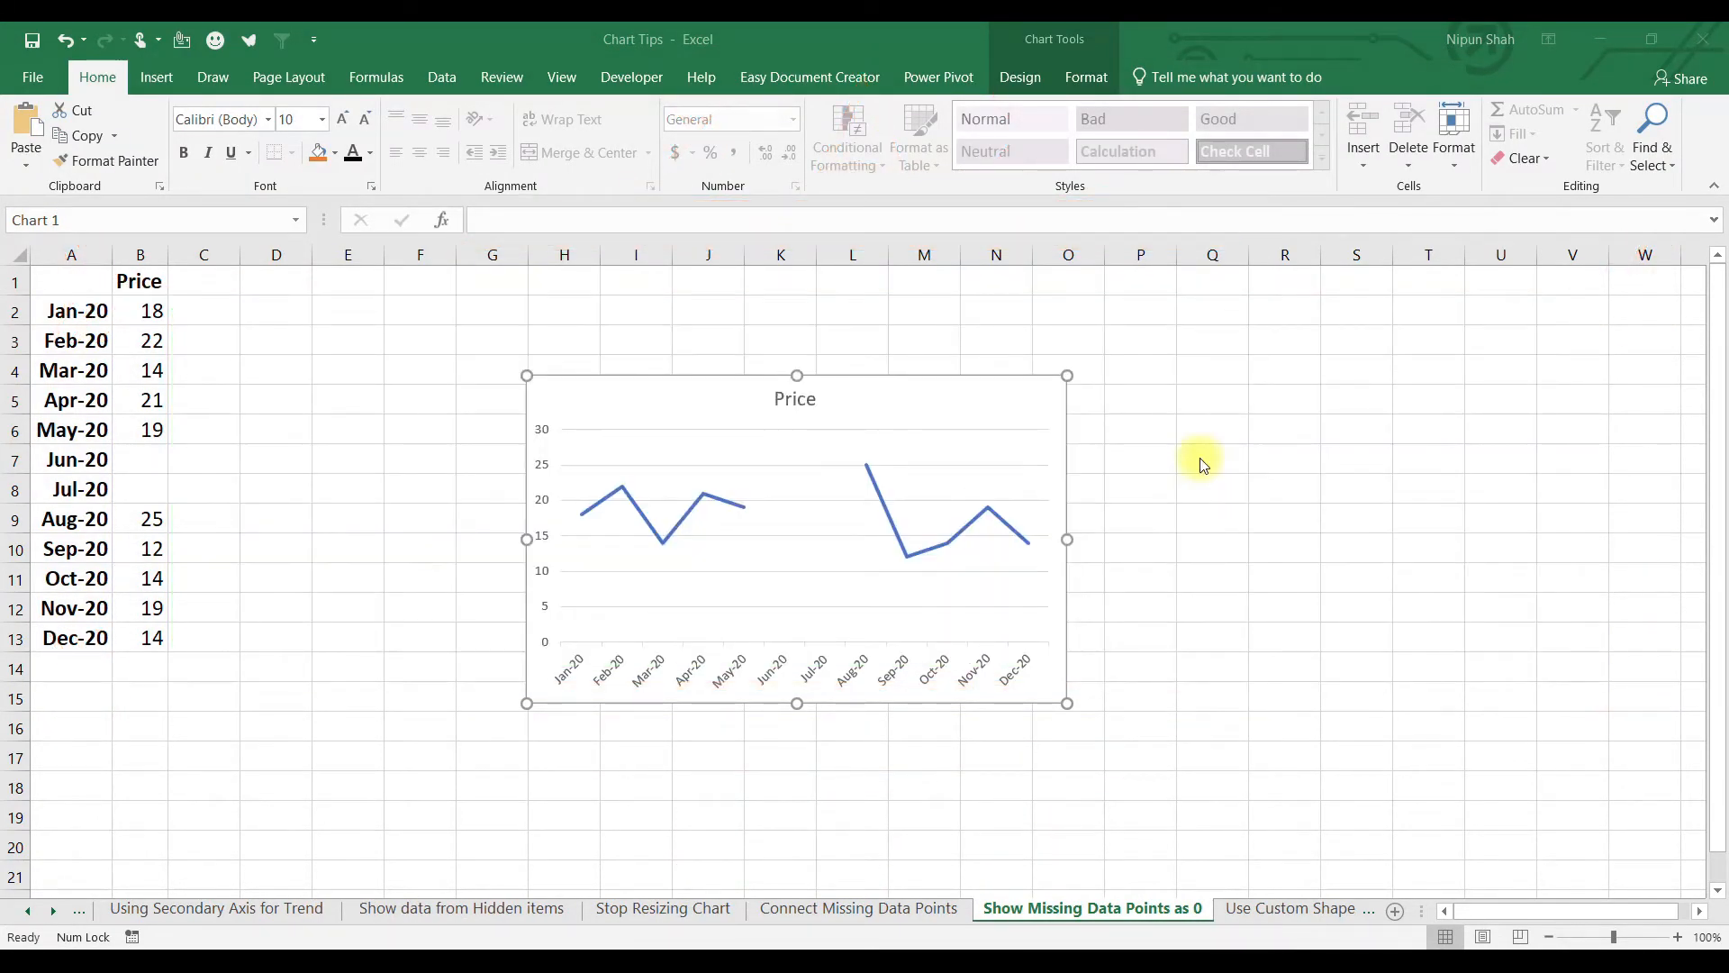
Make the Price chart show its empty Jun-20 and Jul-20 cells as zero.
left_click(875, 406)
right_click(876, 406)
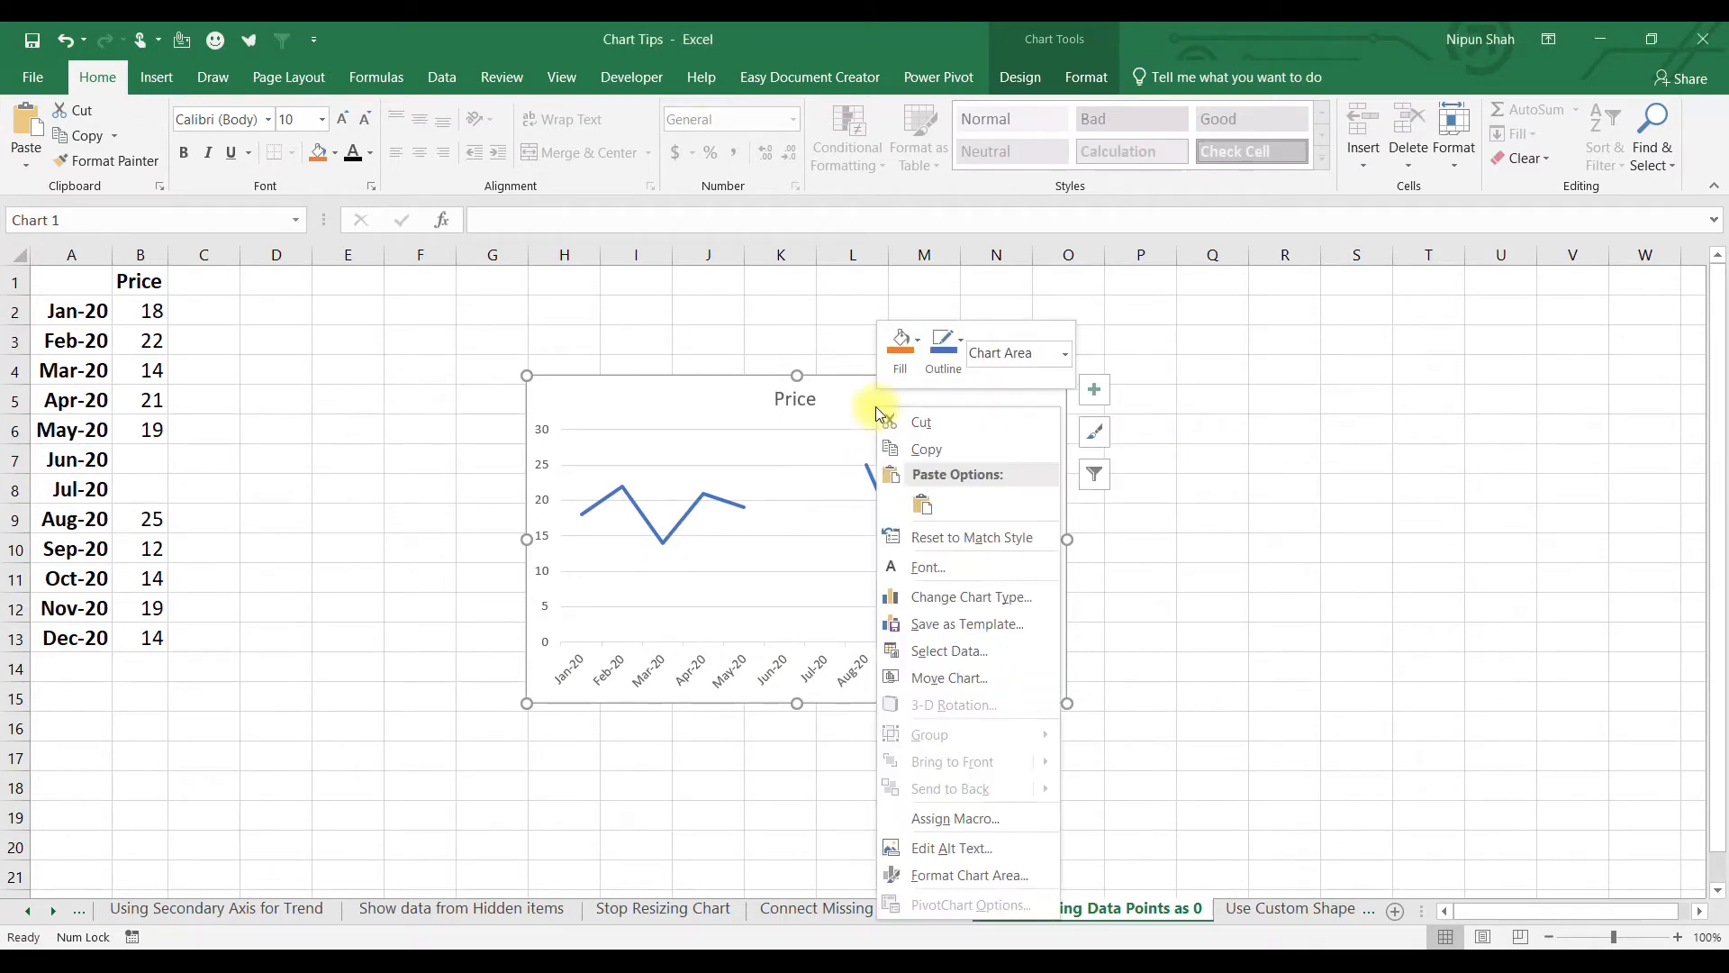
left_click(1014, 652)
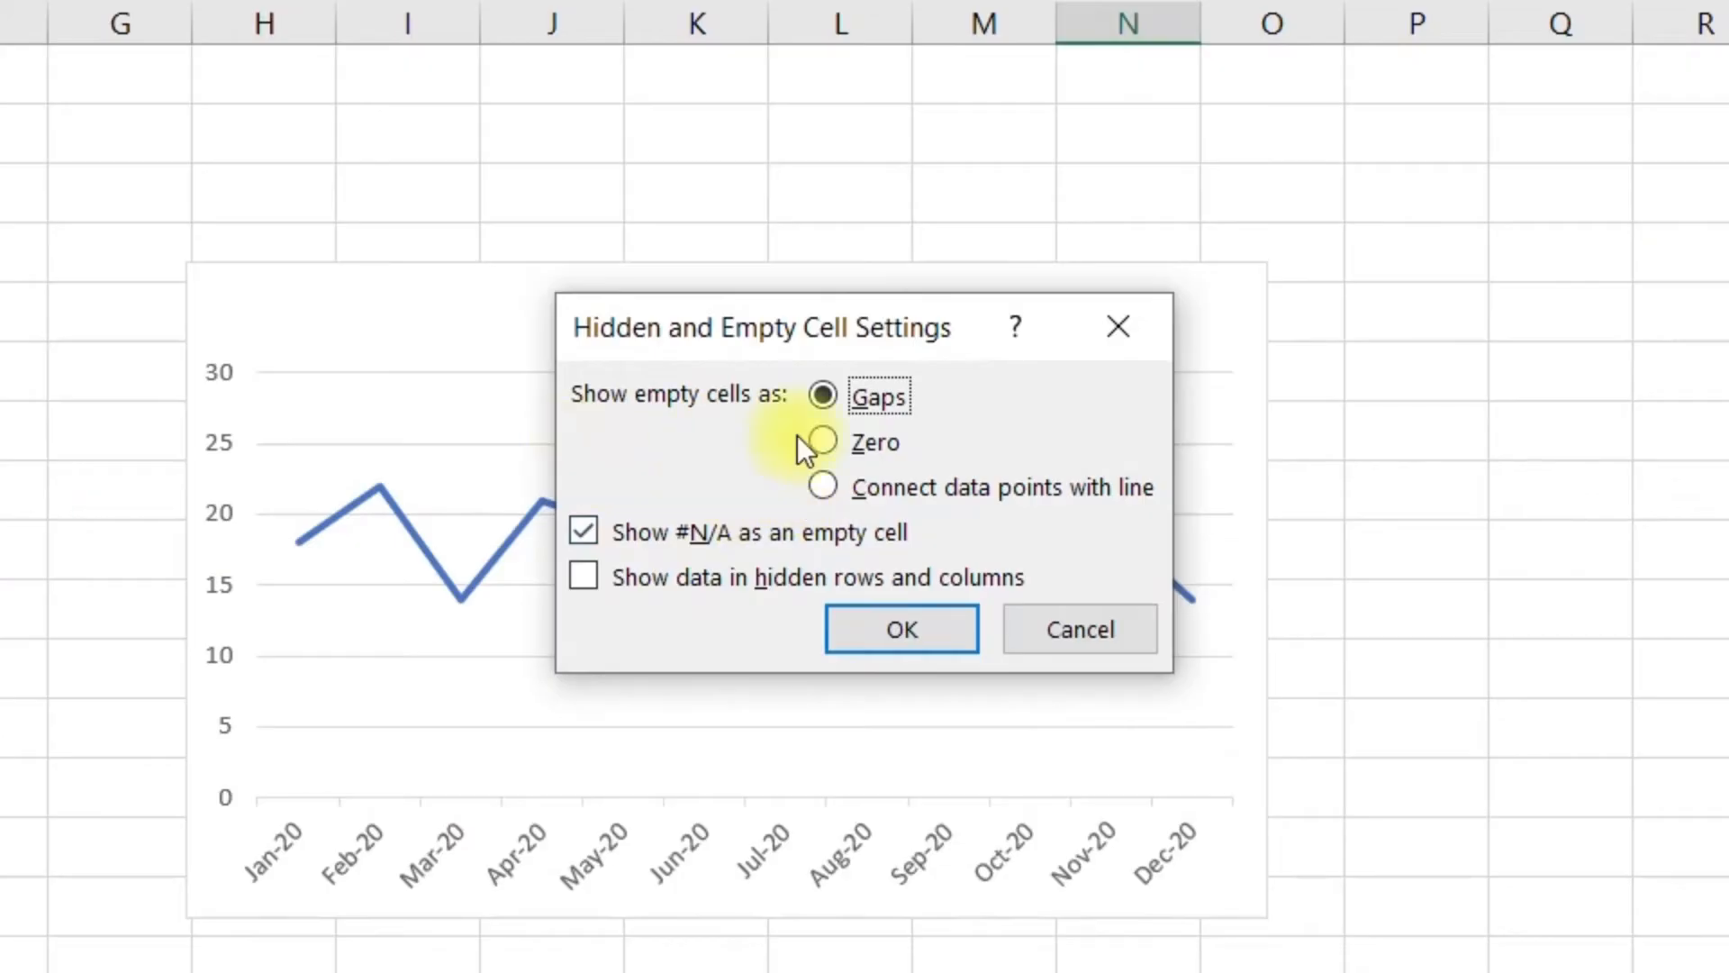
left_click(822, 441)
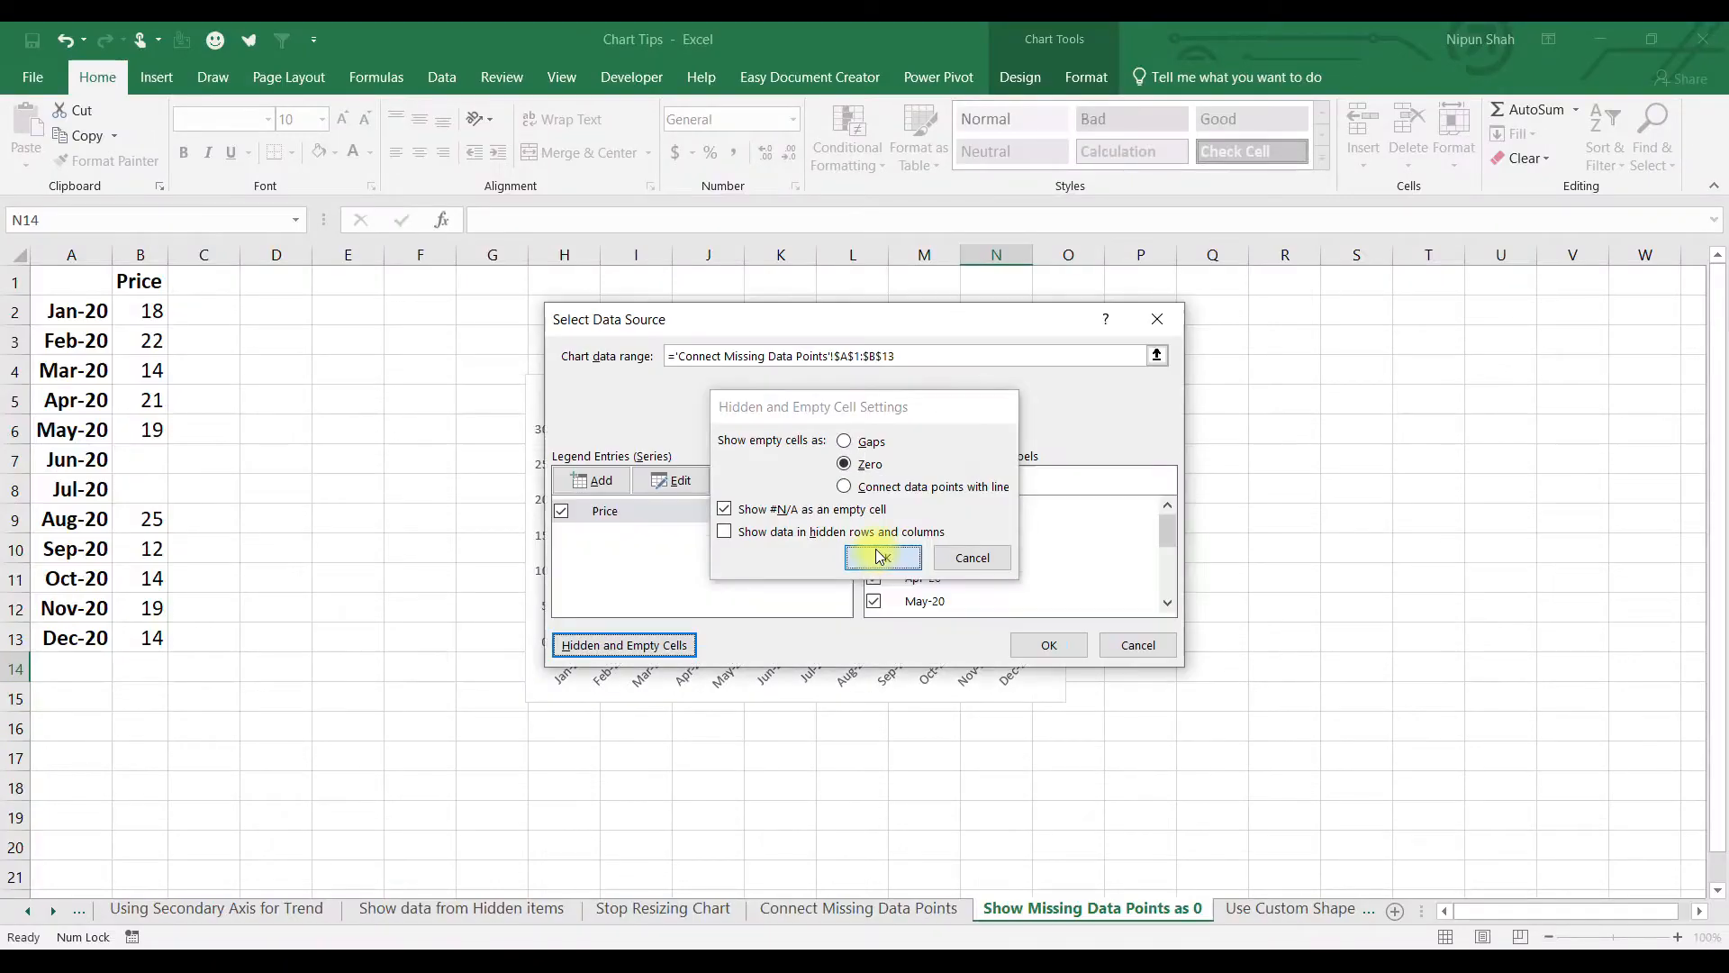
left_click(878, 557)
left_click(1072, 645)
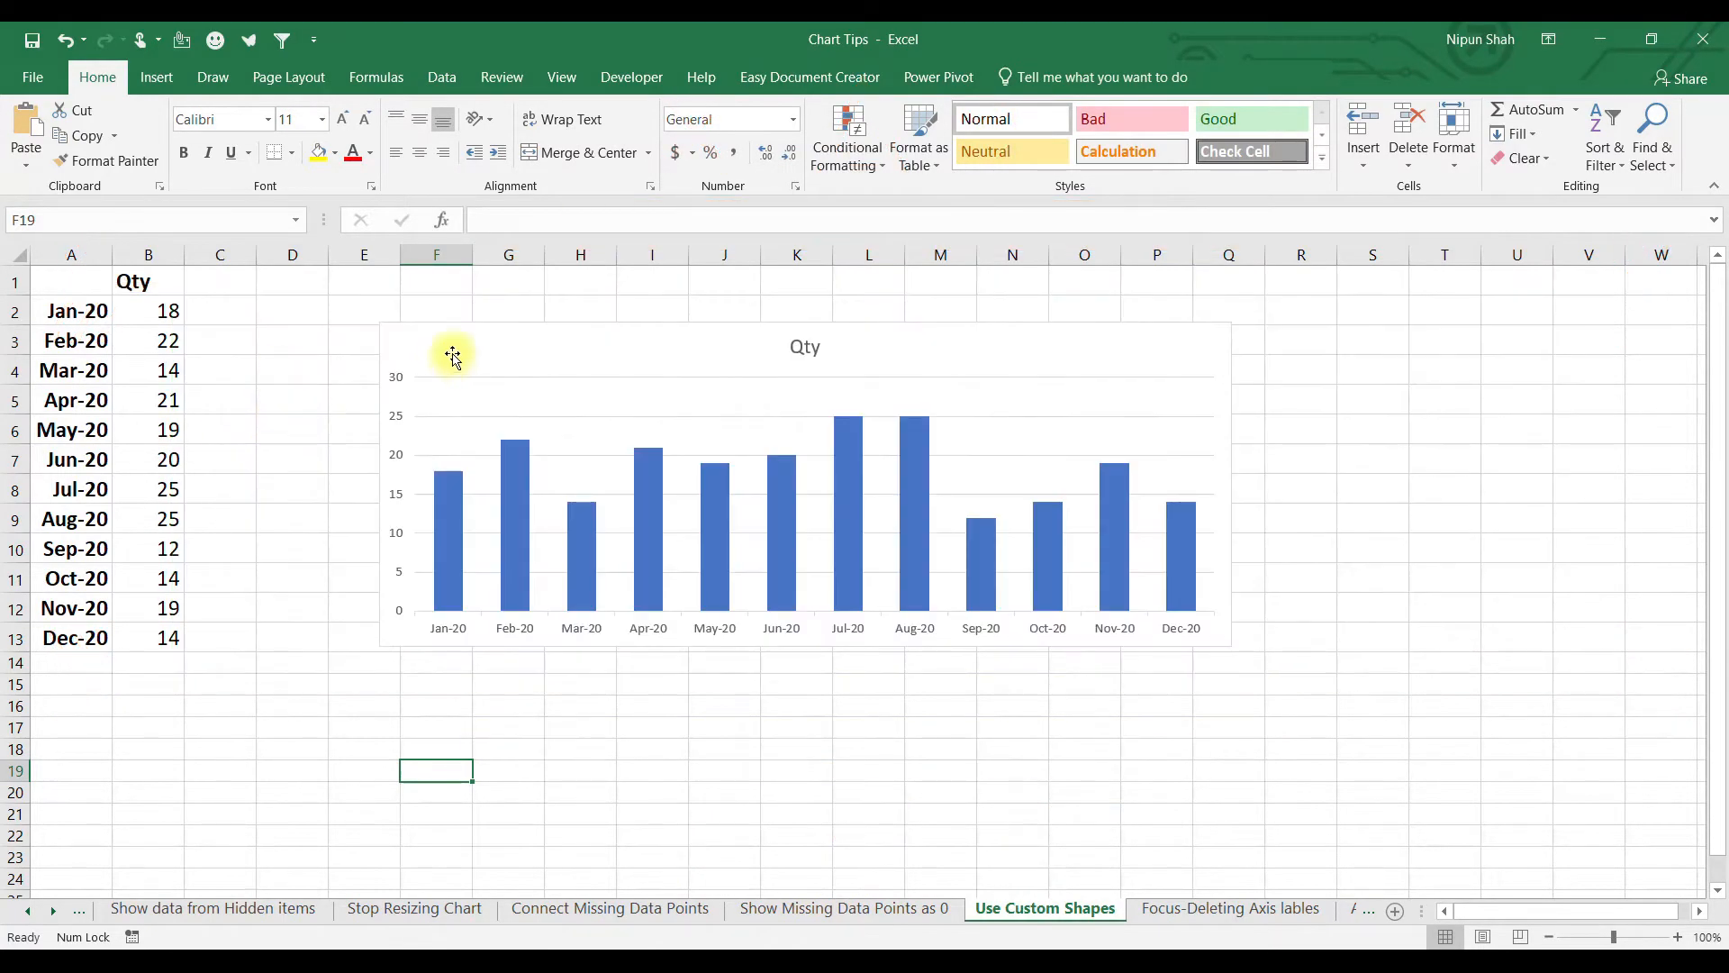
Draw a tall diamond beside the data in column D and give it a green style.
left_click(453, 356)
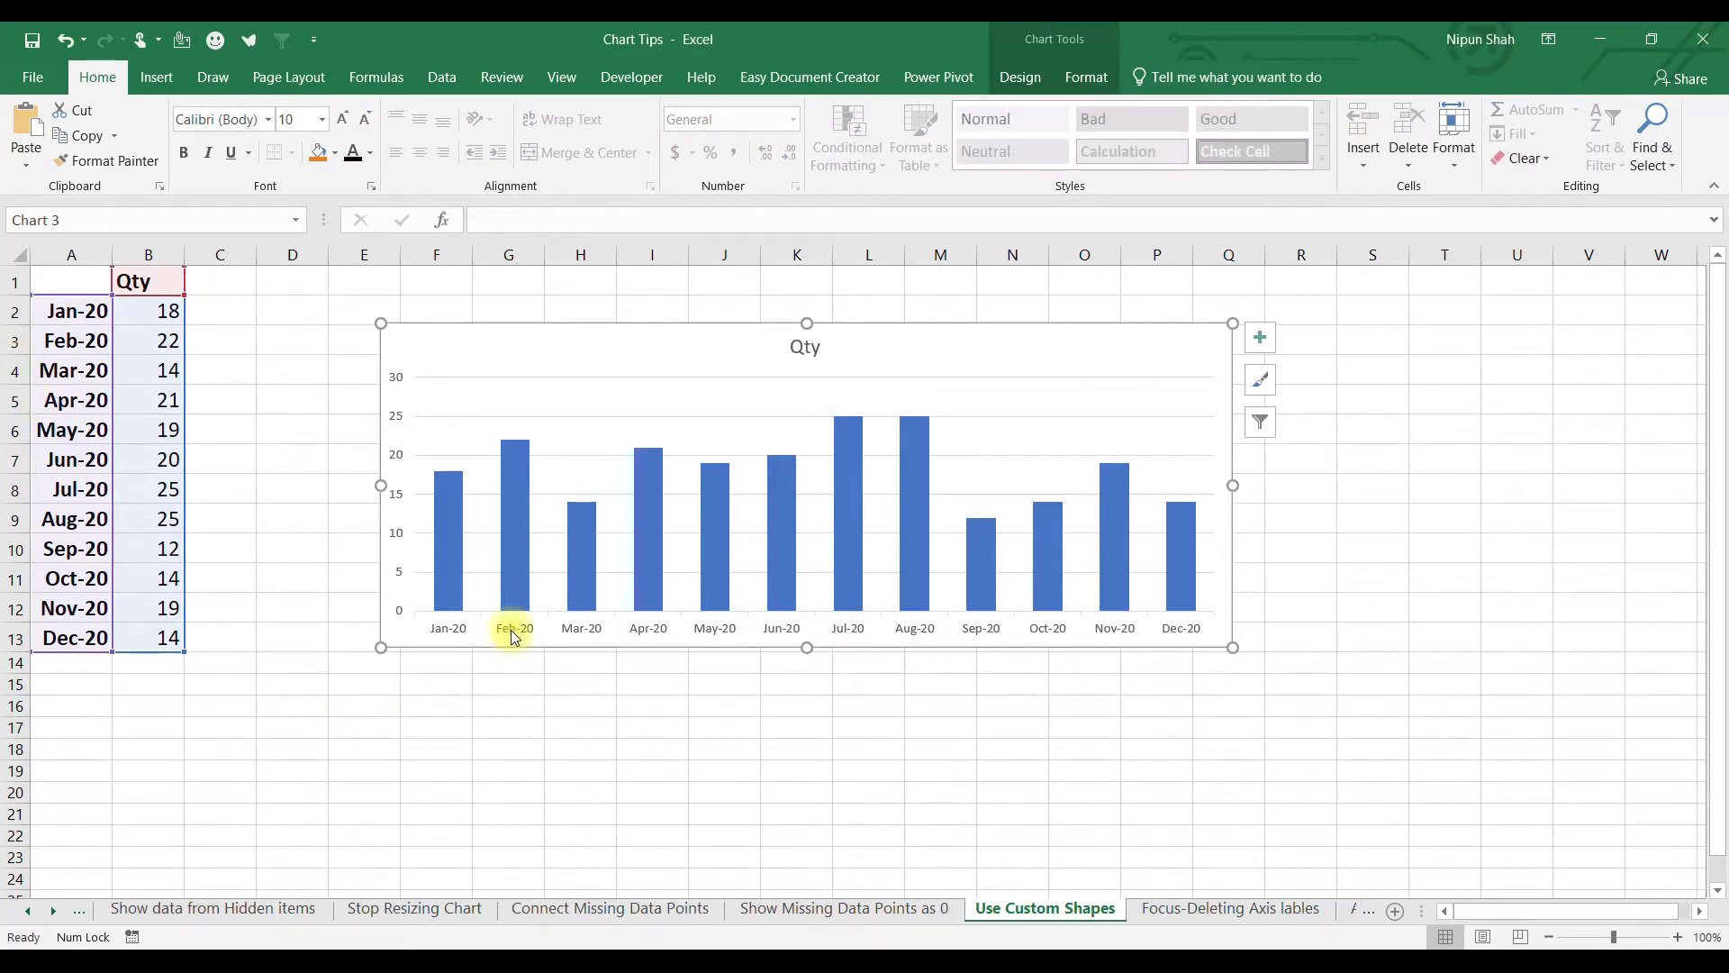
mouse_move(511, 491)
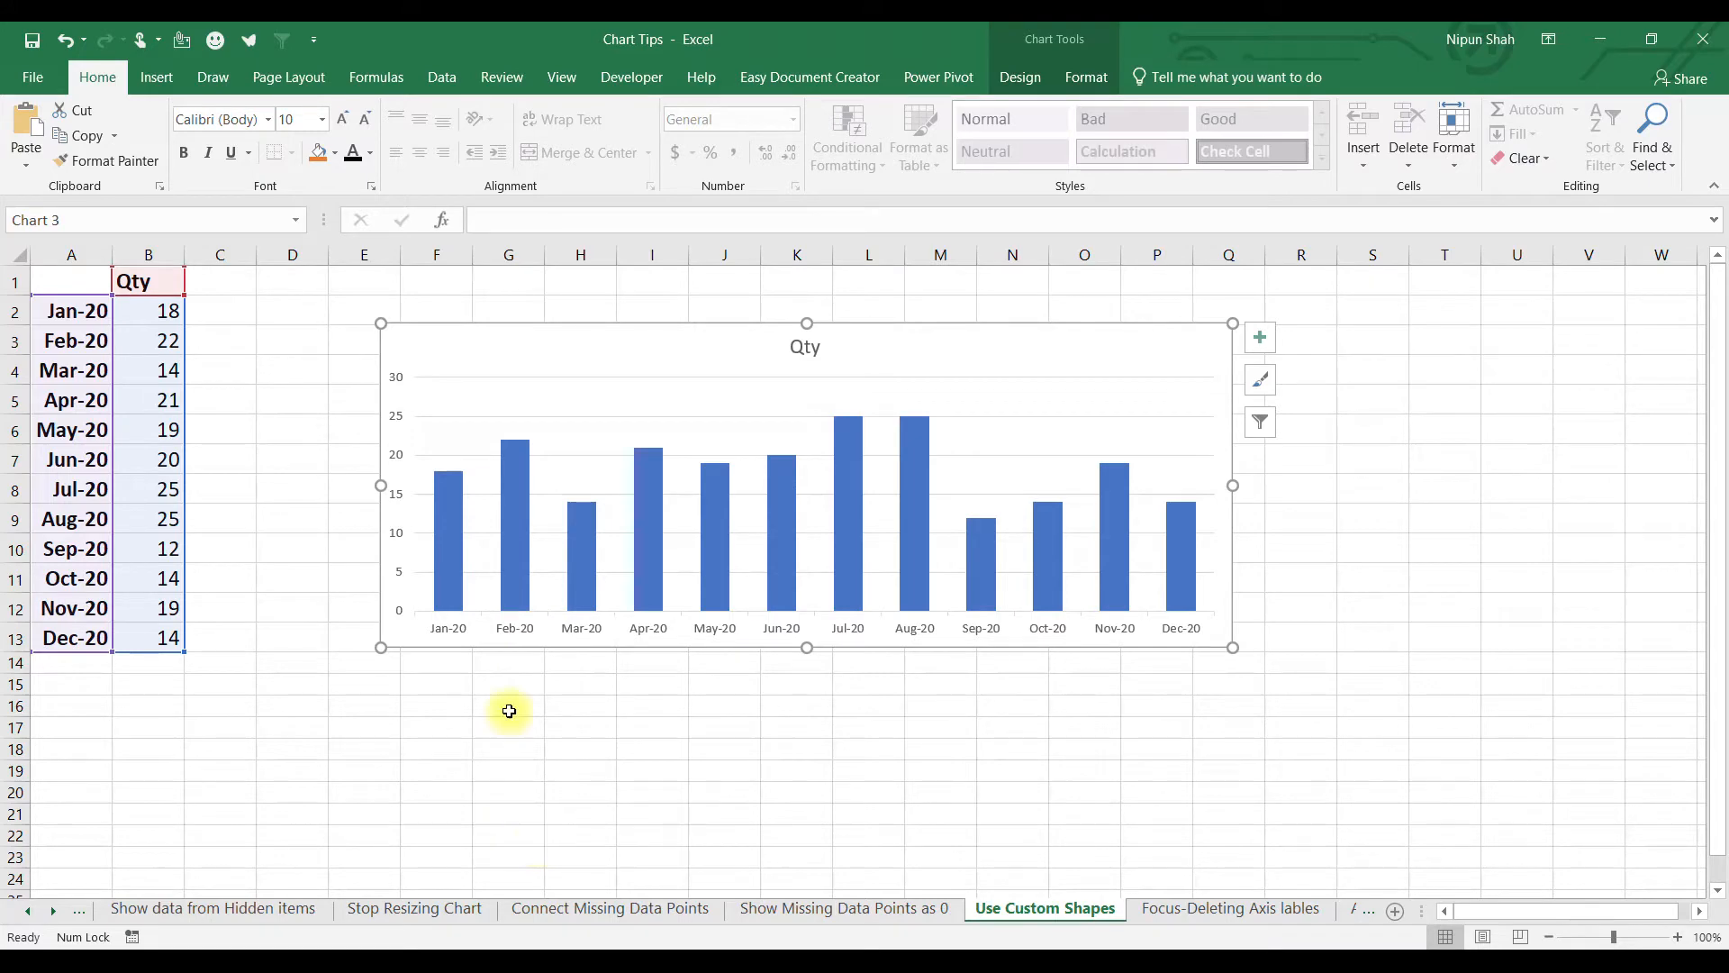
left_click(292, 370)
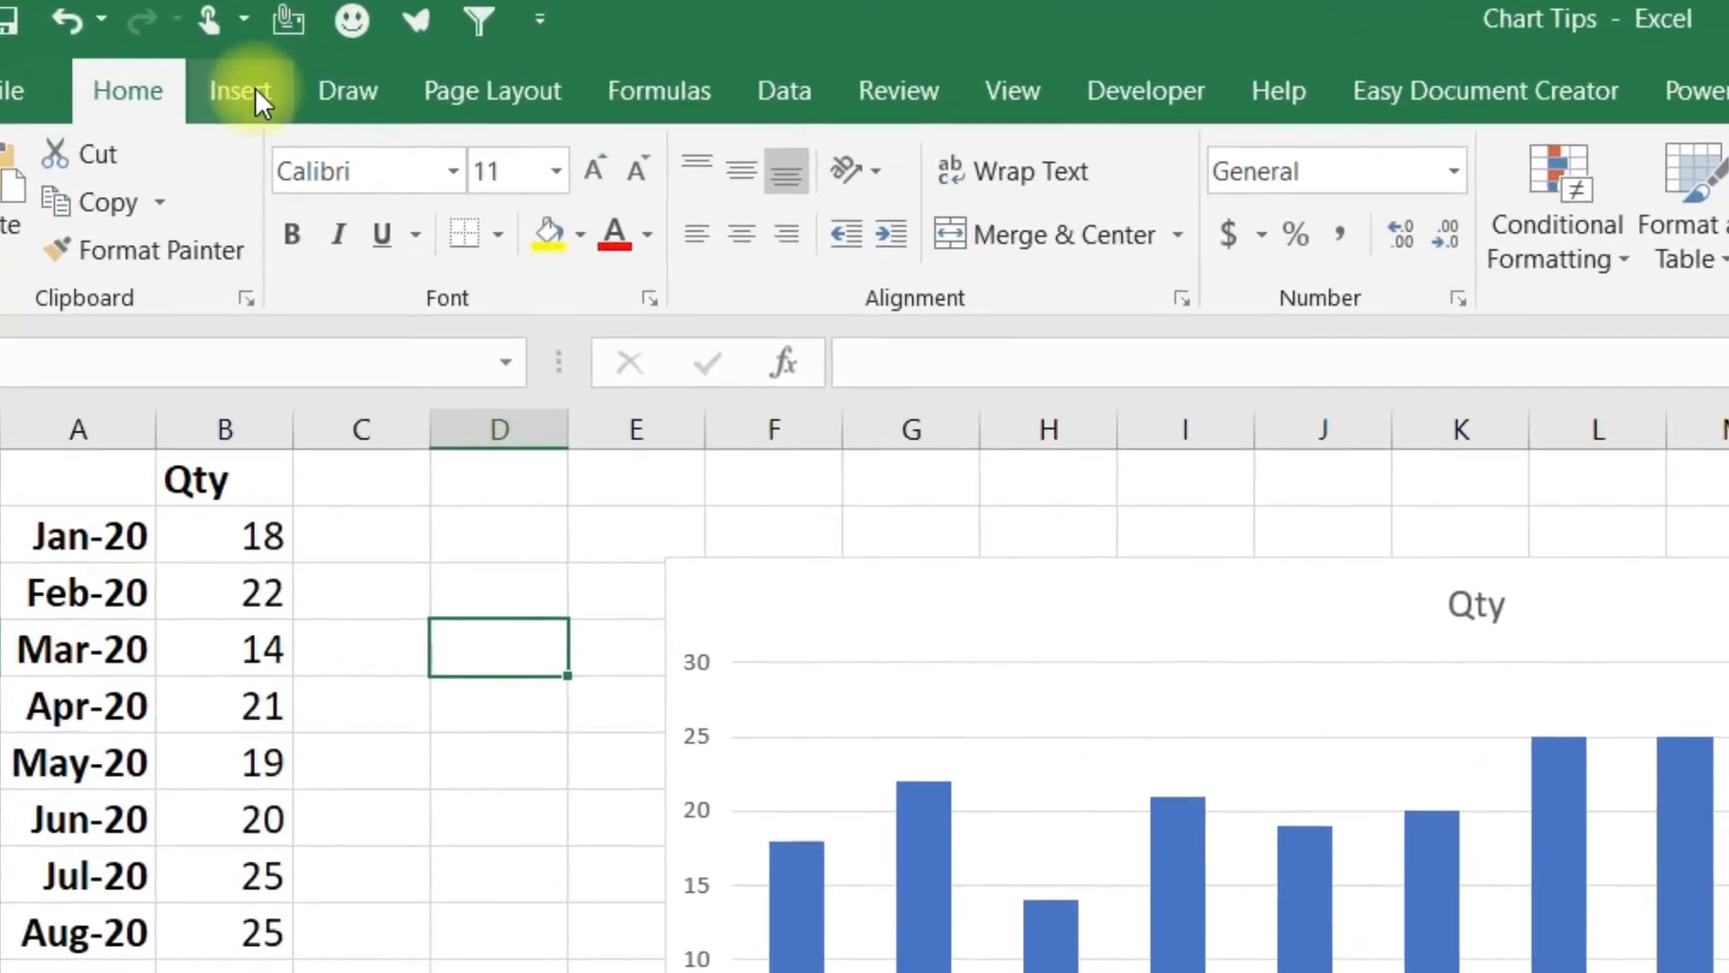
left_click(259, 90)
left_click(686, 152)
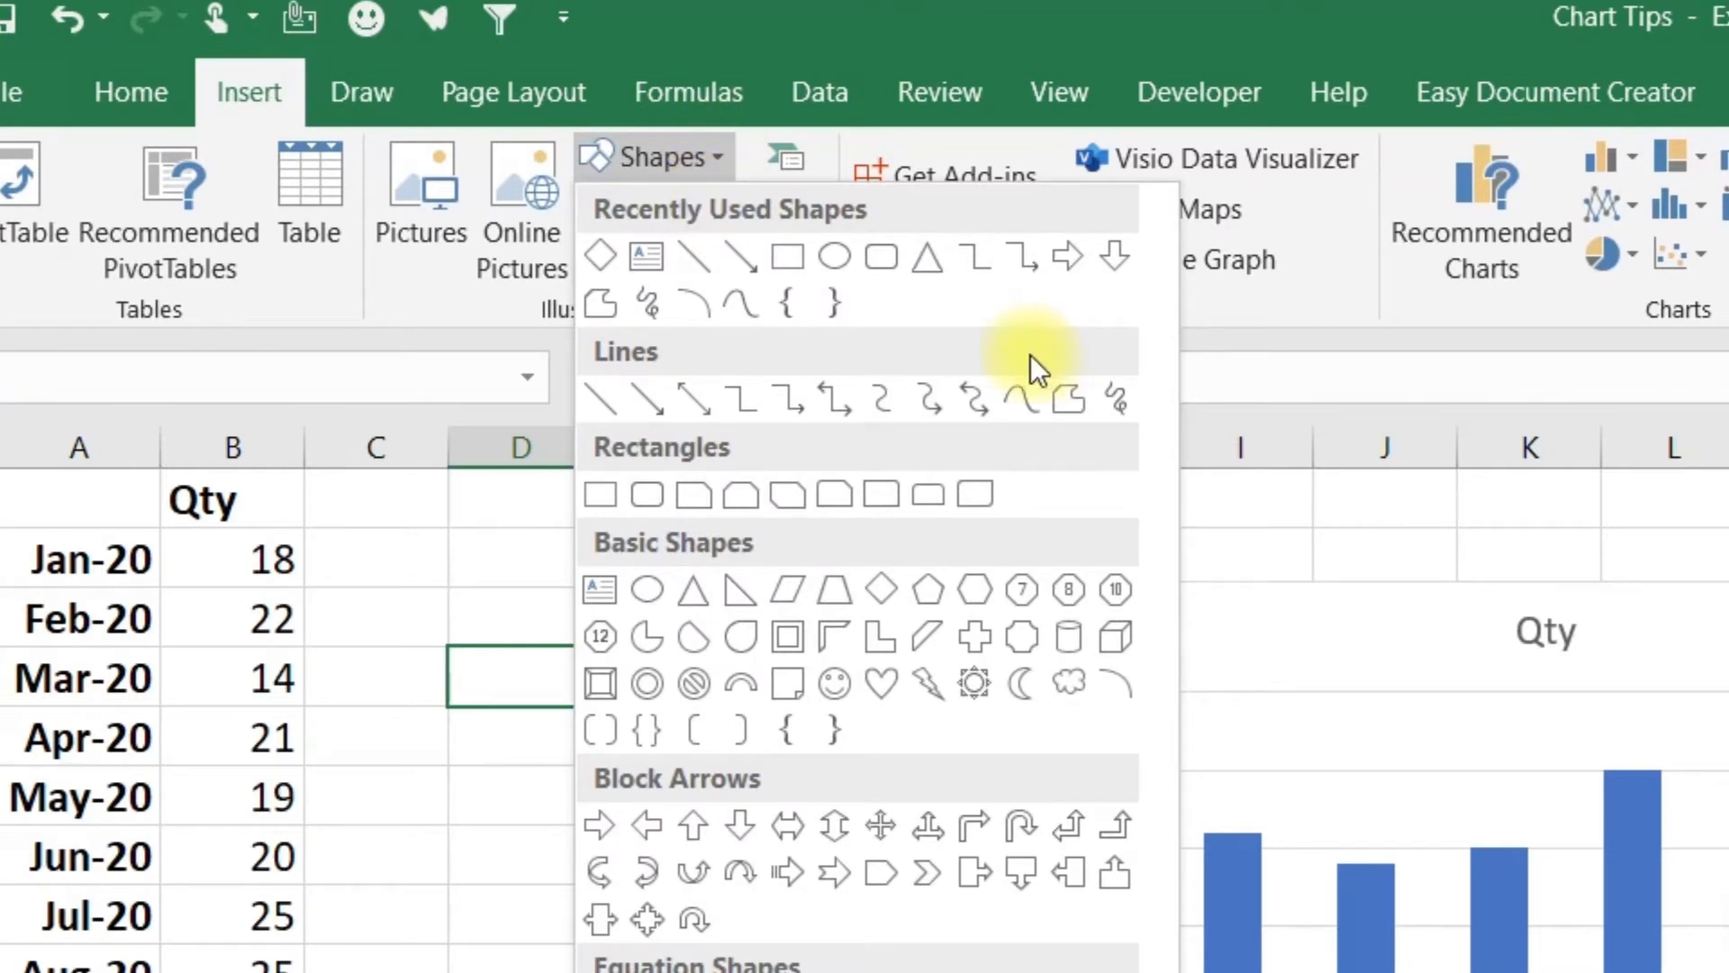
left_click(883, 584)
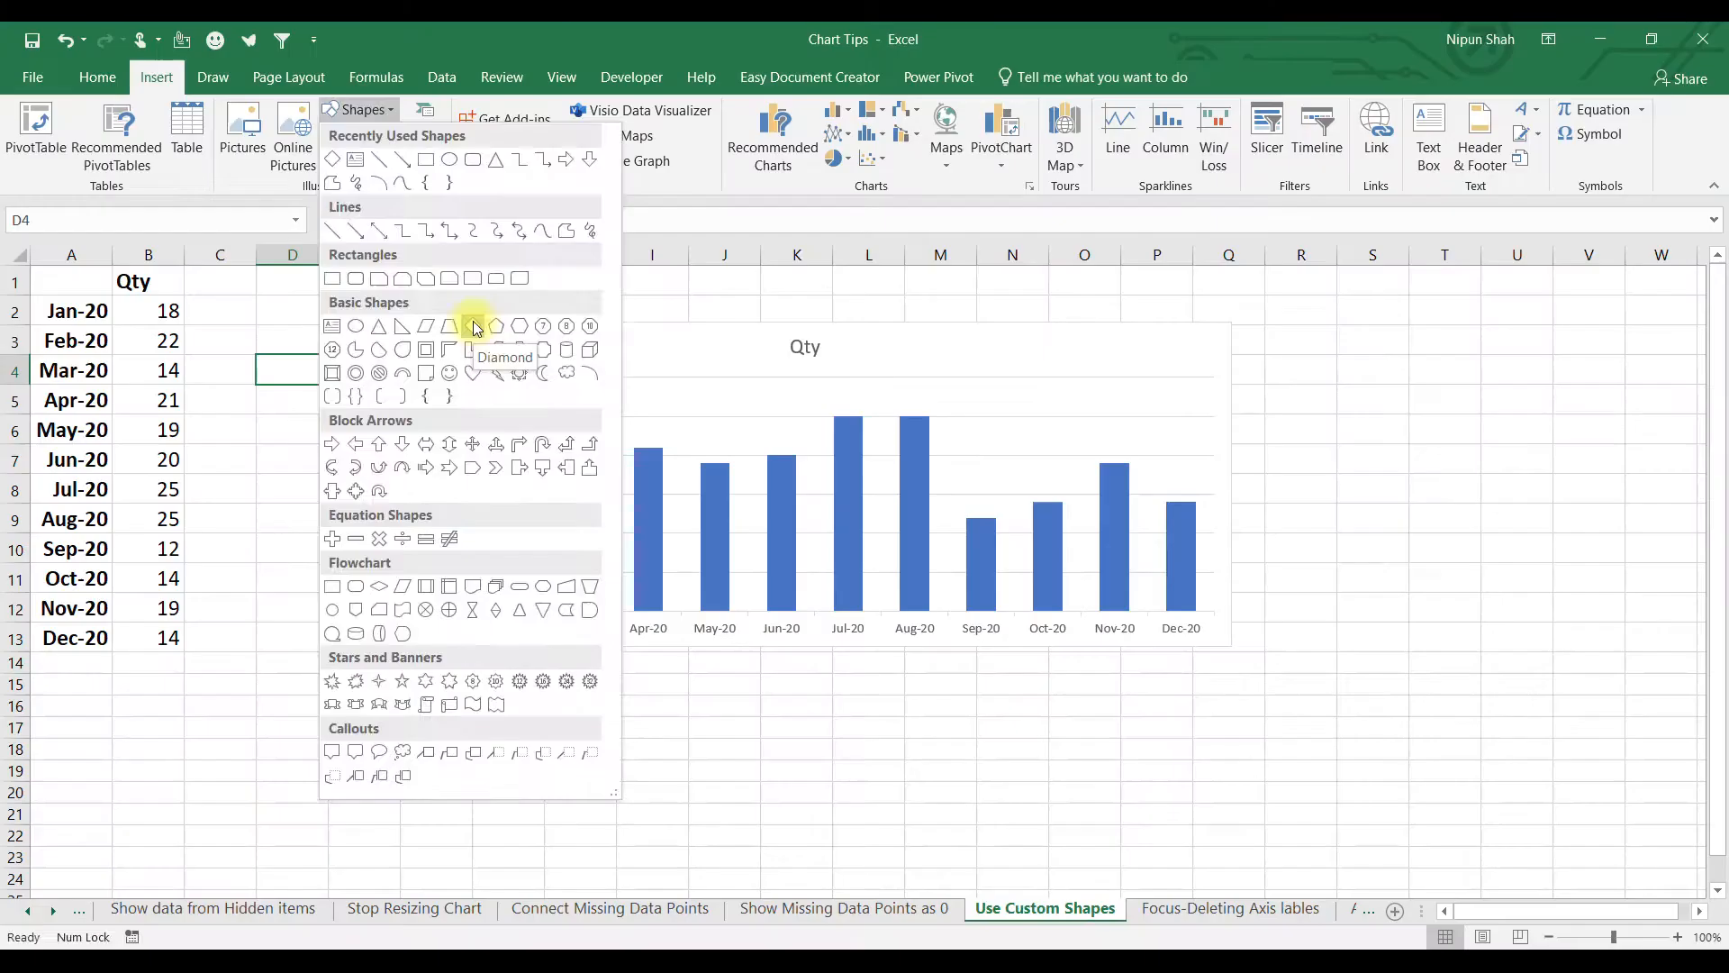
left_click_drag(236, 358, 327, 668)
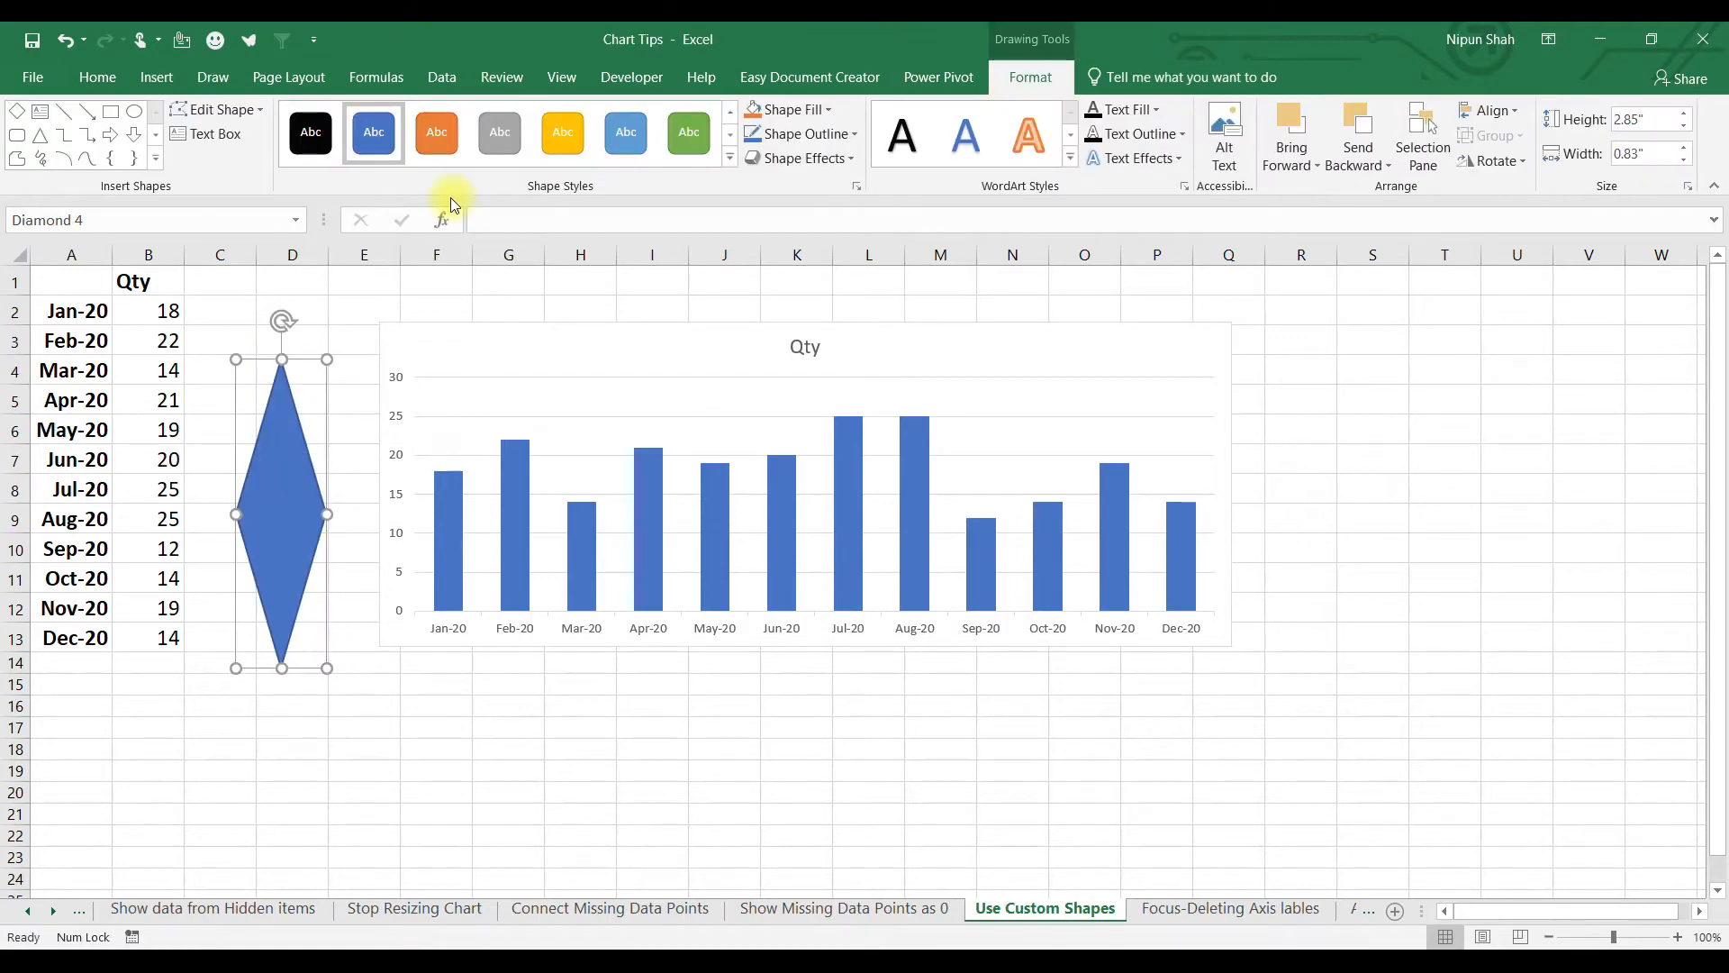
left_click(690, 143)
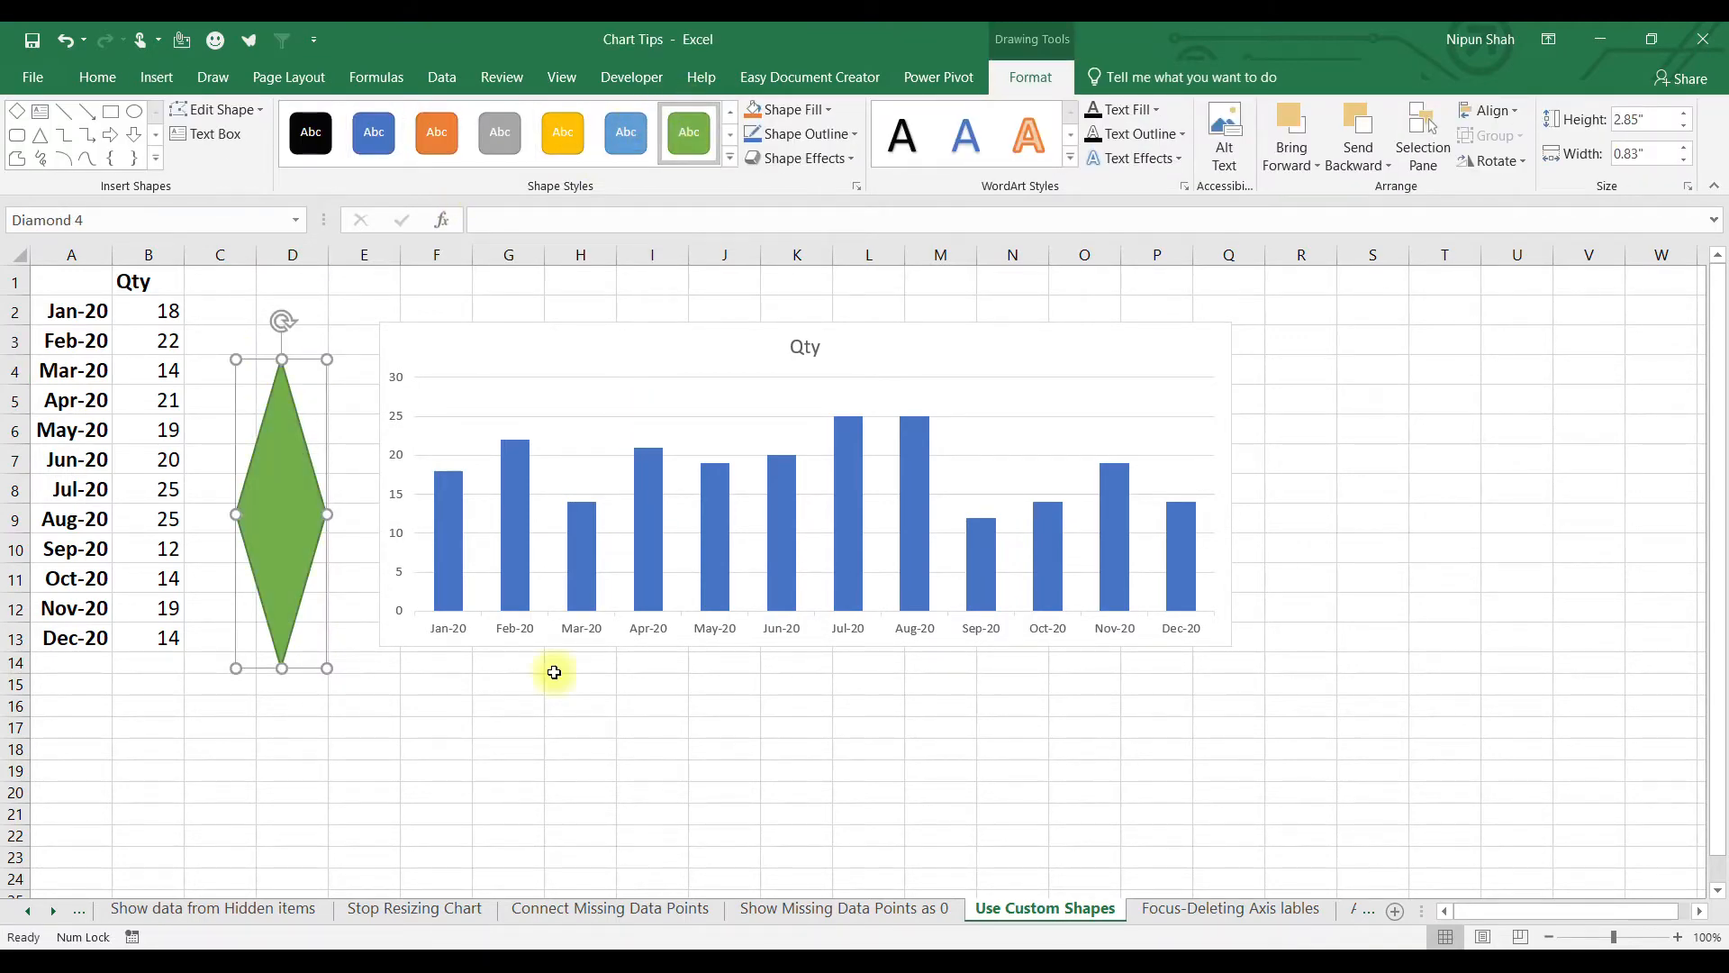
Copy the green diamond and paste it into the Qty chart's column series.
left_click(276, 511)
key("ctrl+c")
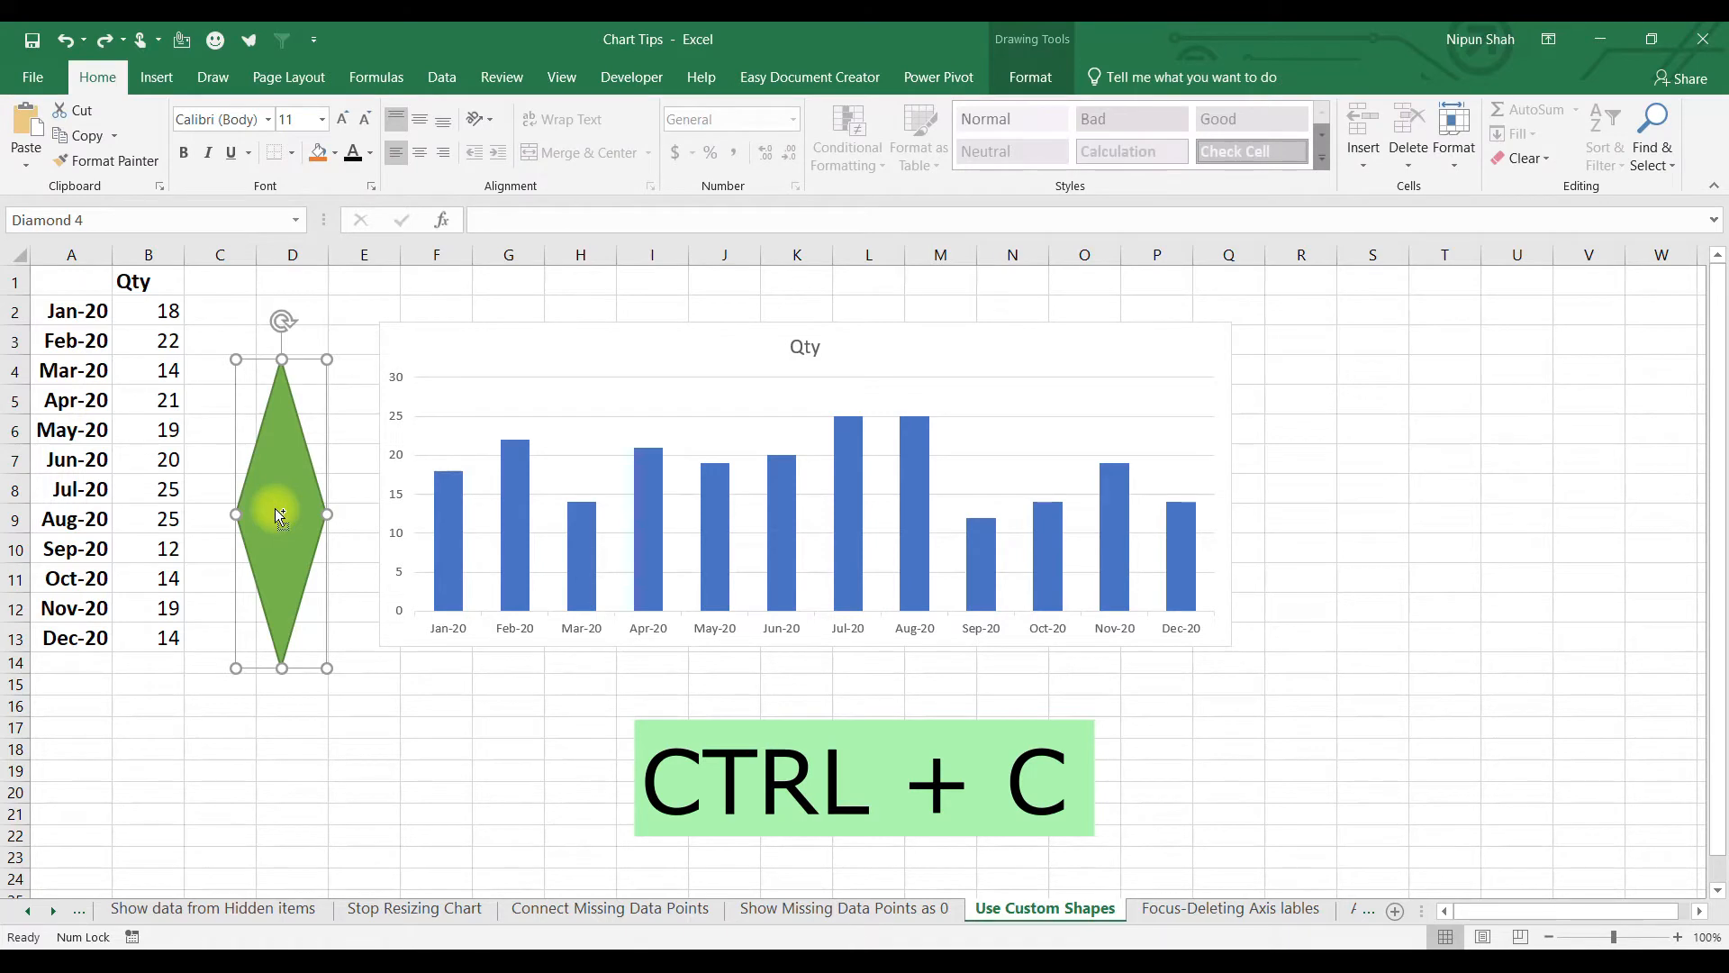
left_click(650, 562)
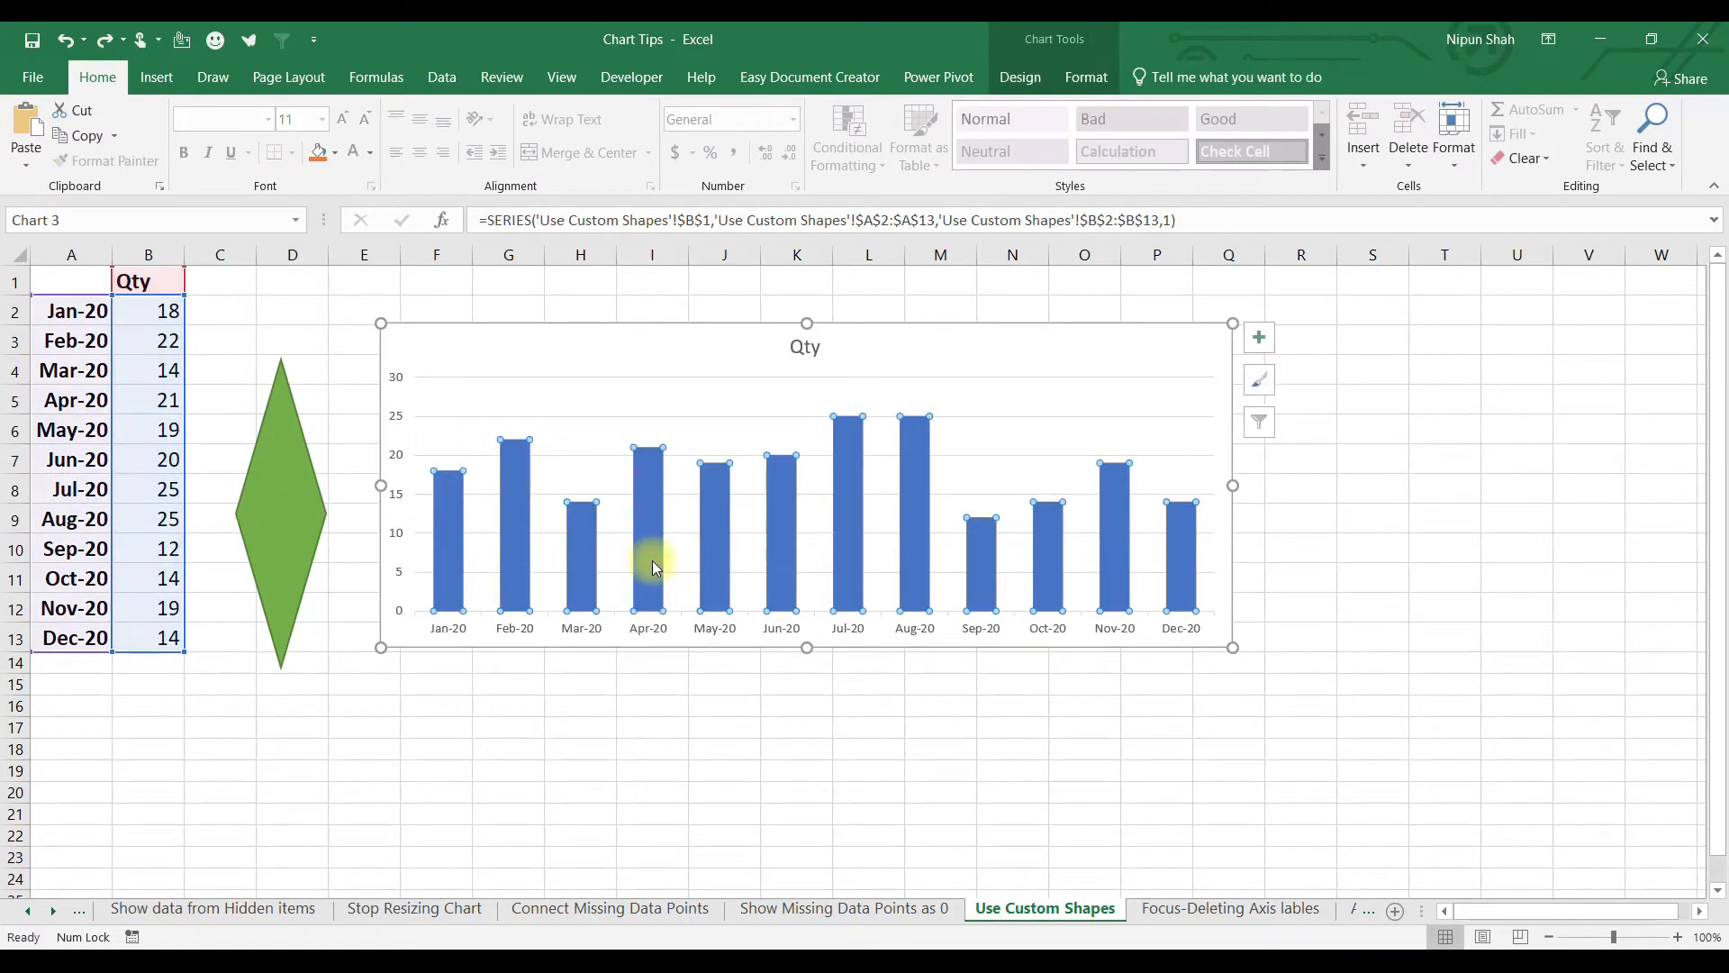
key("ctrl+v")
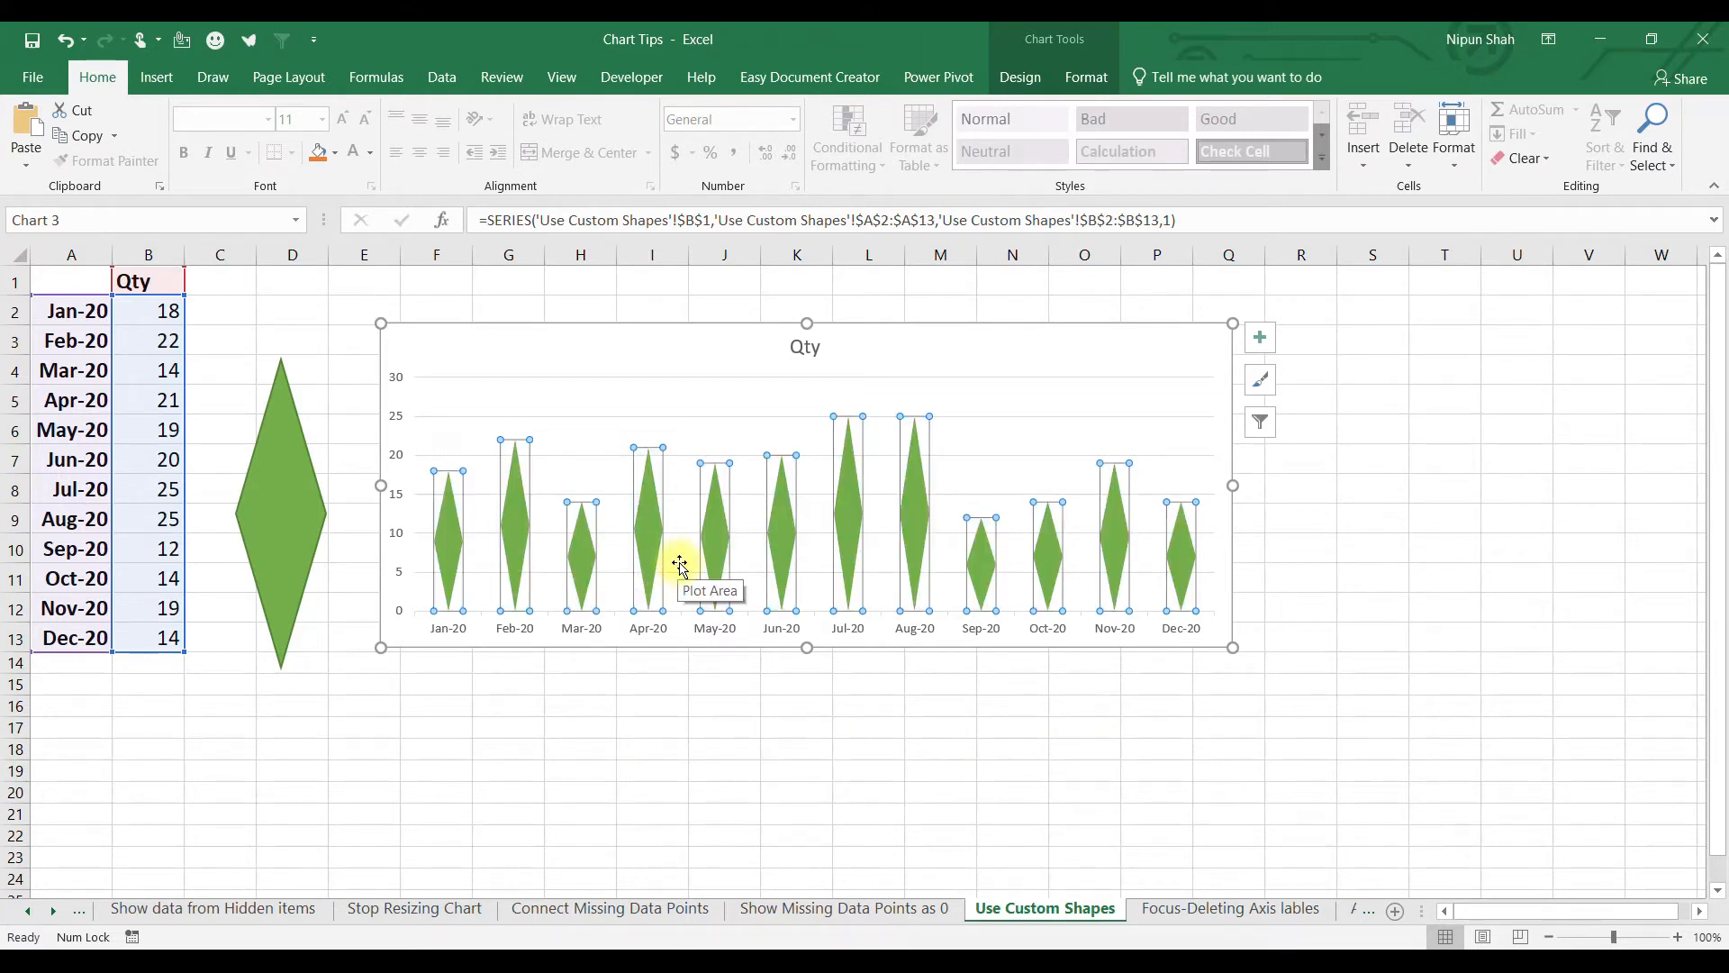
Draw an orange parallelogram right of the chart and paste it into the Qty columns.
left_click(157, 76)
left_click(399, 115)
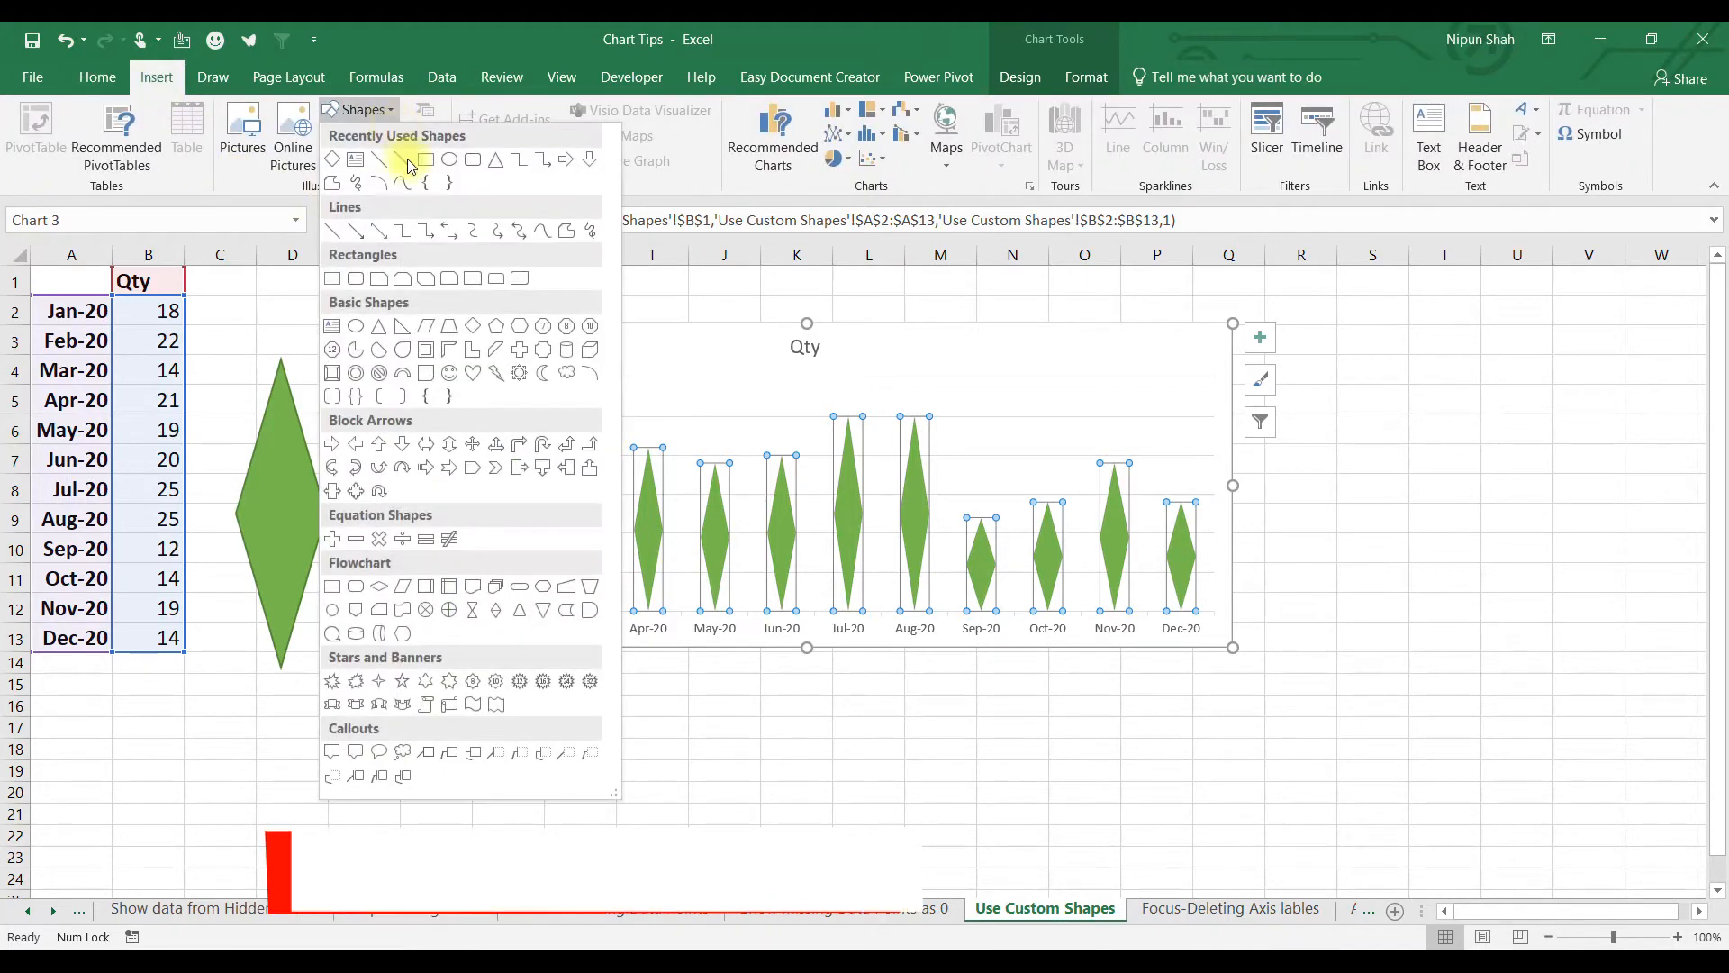
left_click(427, 335)
left_click_drag(1347, 332, 1490, 614)
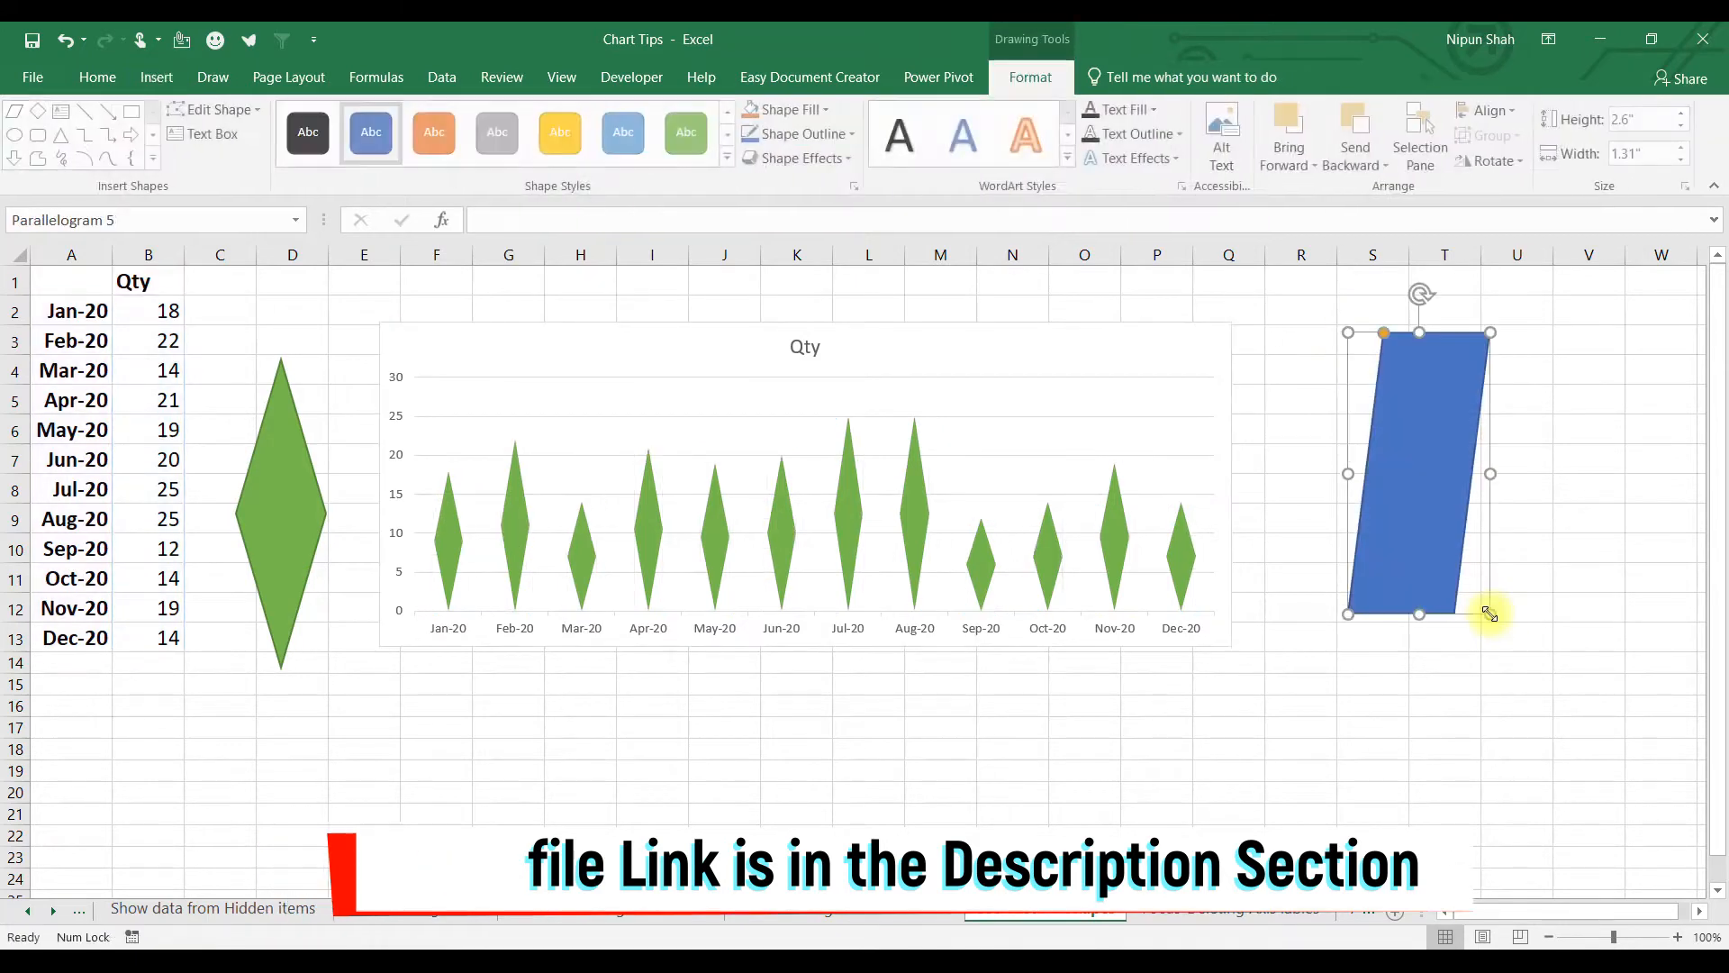
left_click(451, 142)
left_click(845, 511)
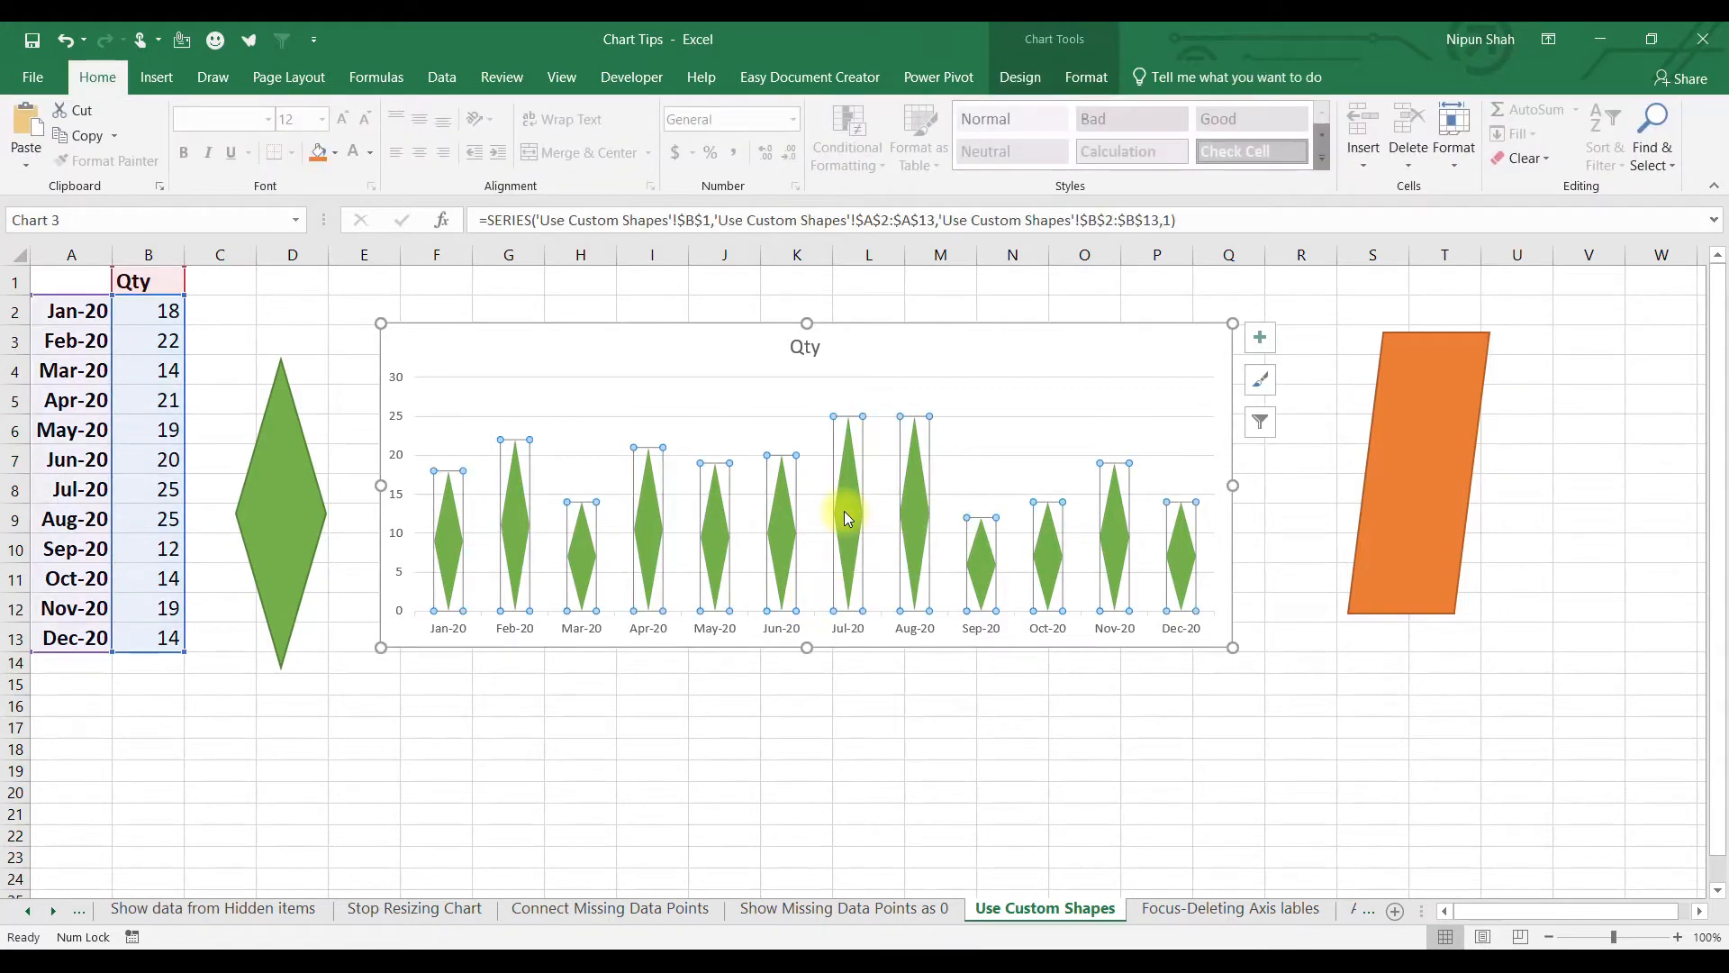
key("ctrl+v")
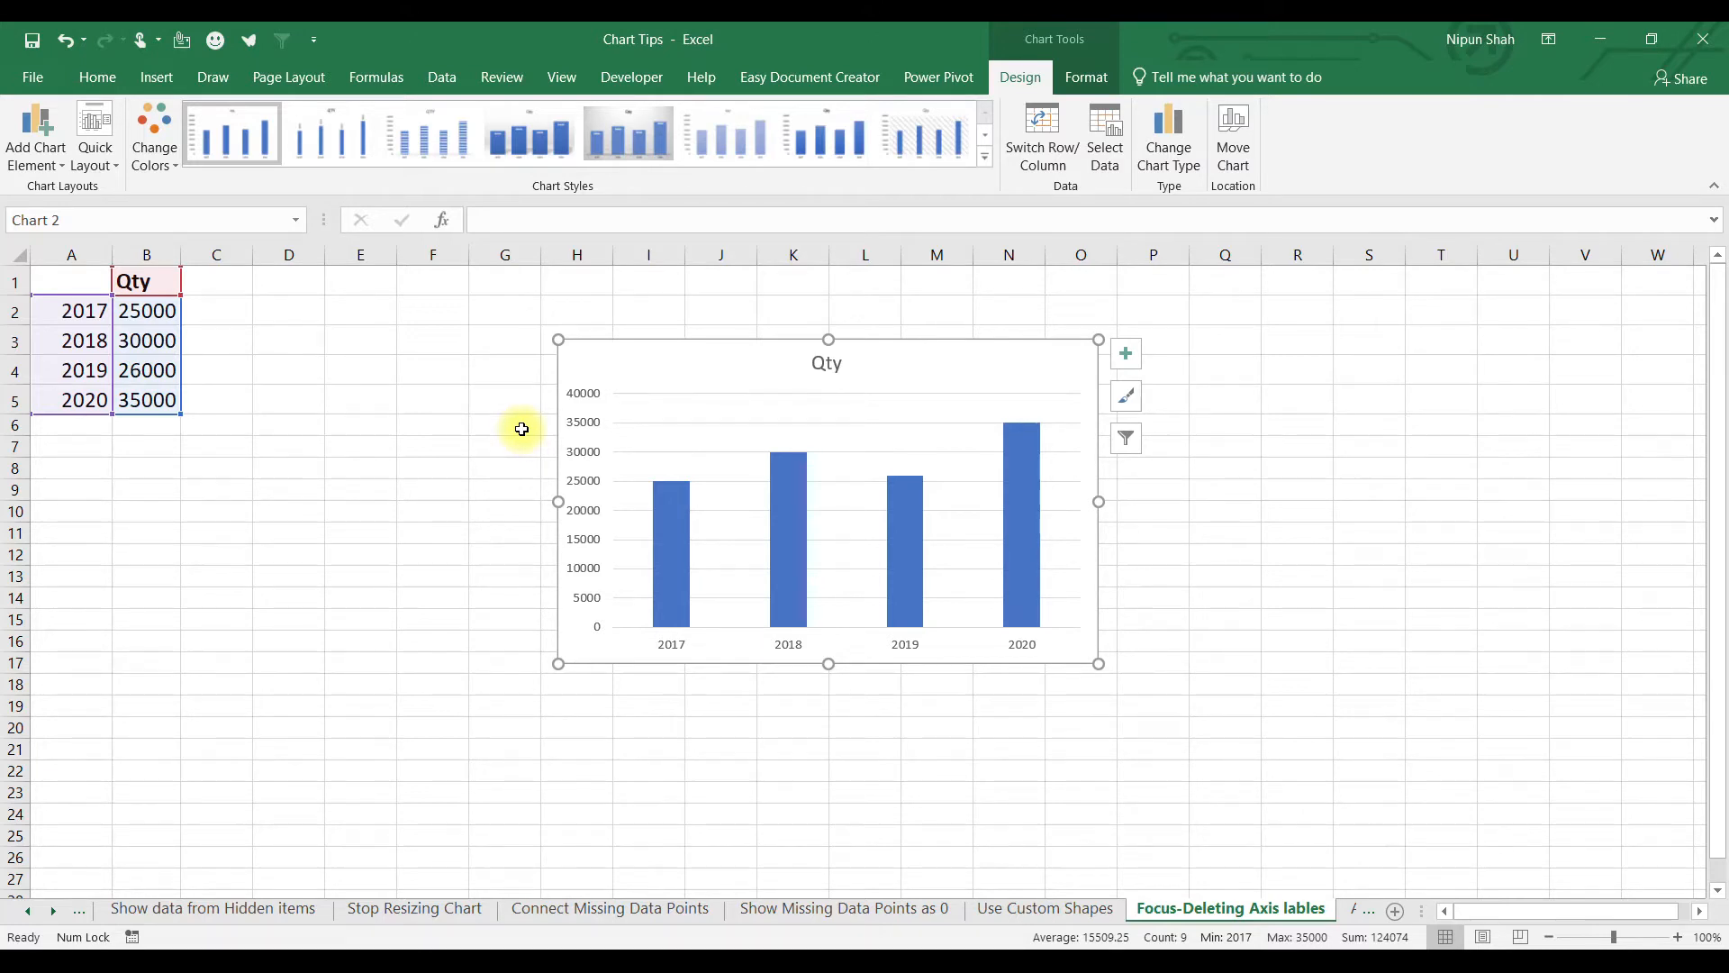
Delete the Qty chart's vertical value axis and its major gridlines.
left_click(506, 428)
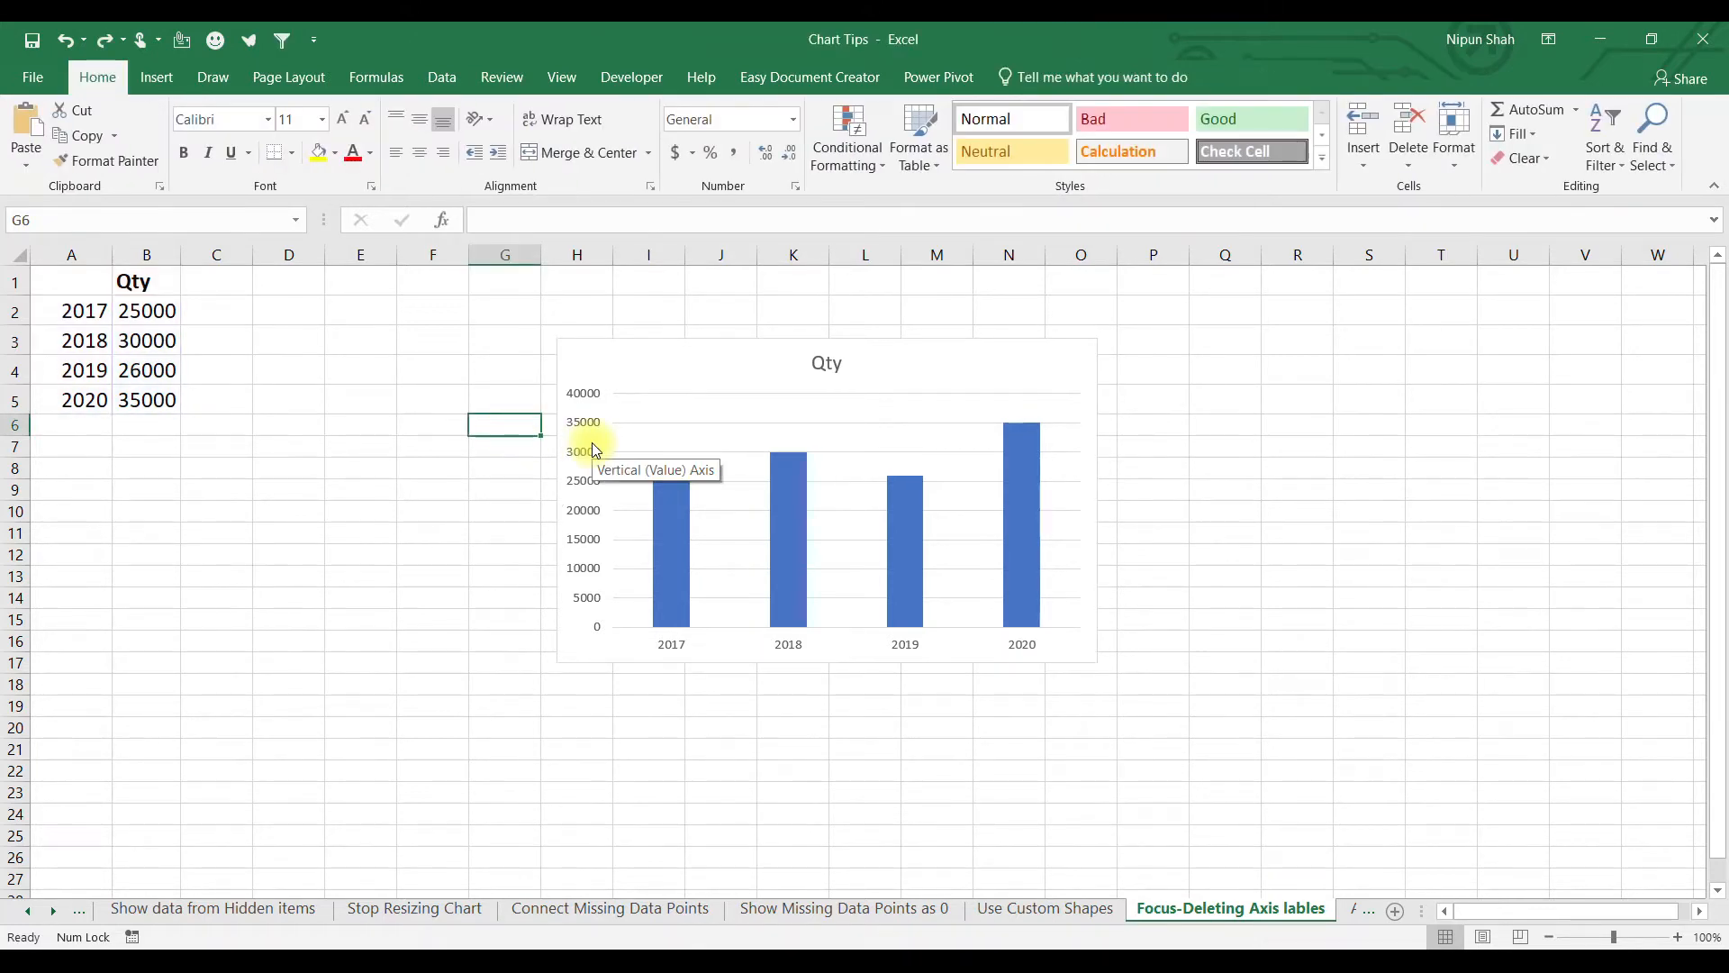
left_click(594, 425)
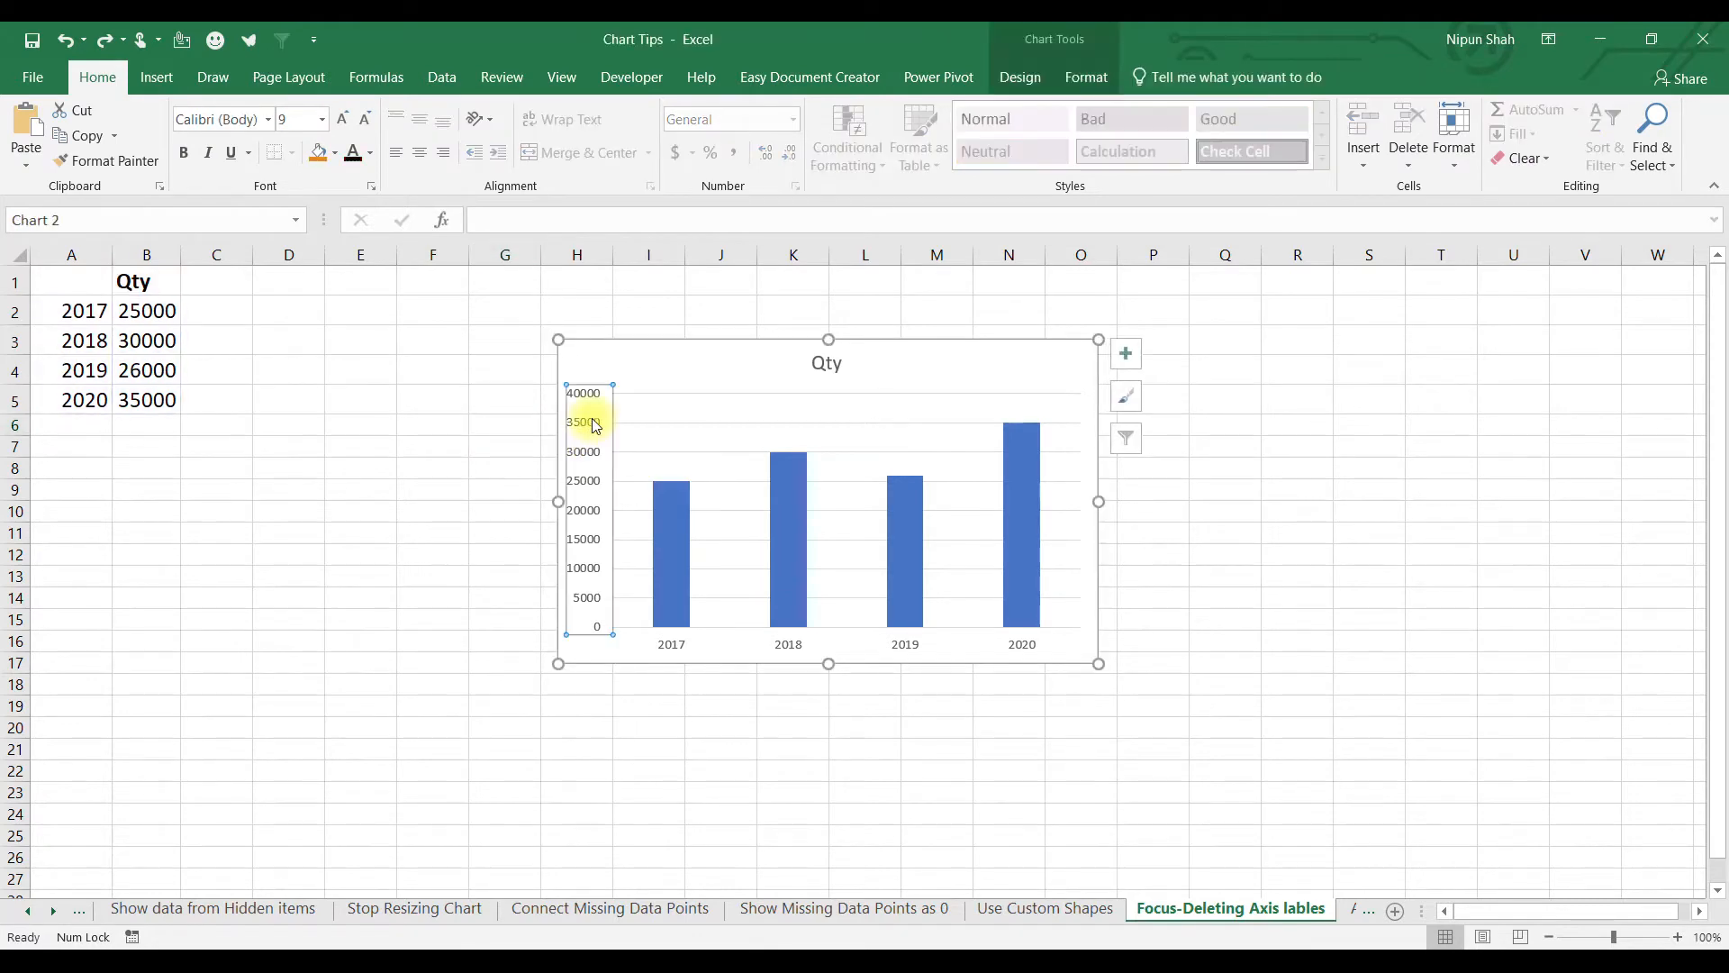
key("Delete")
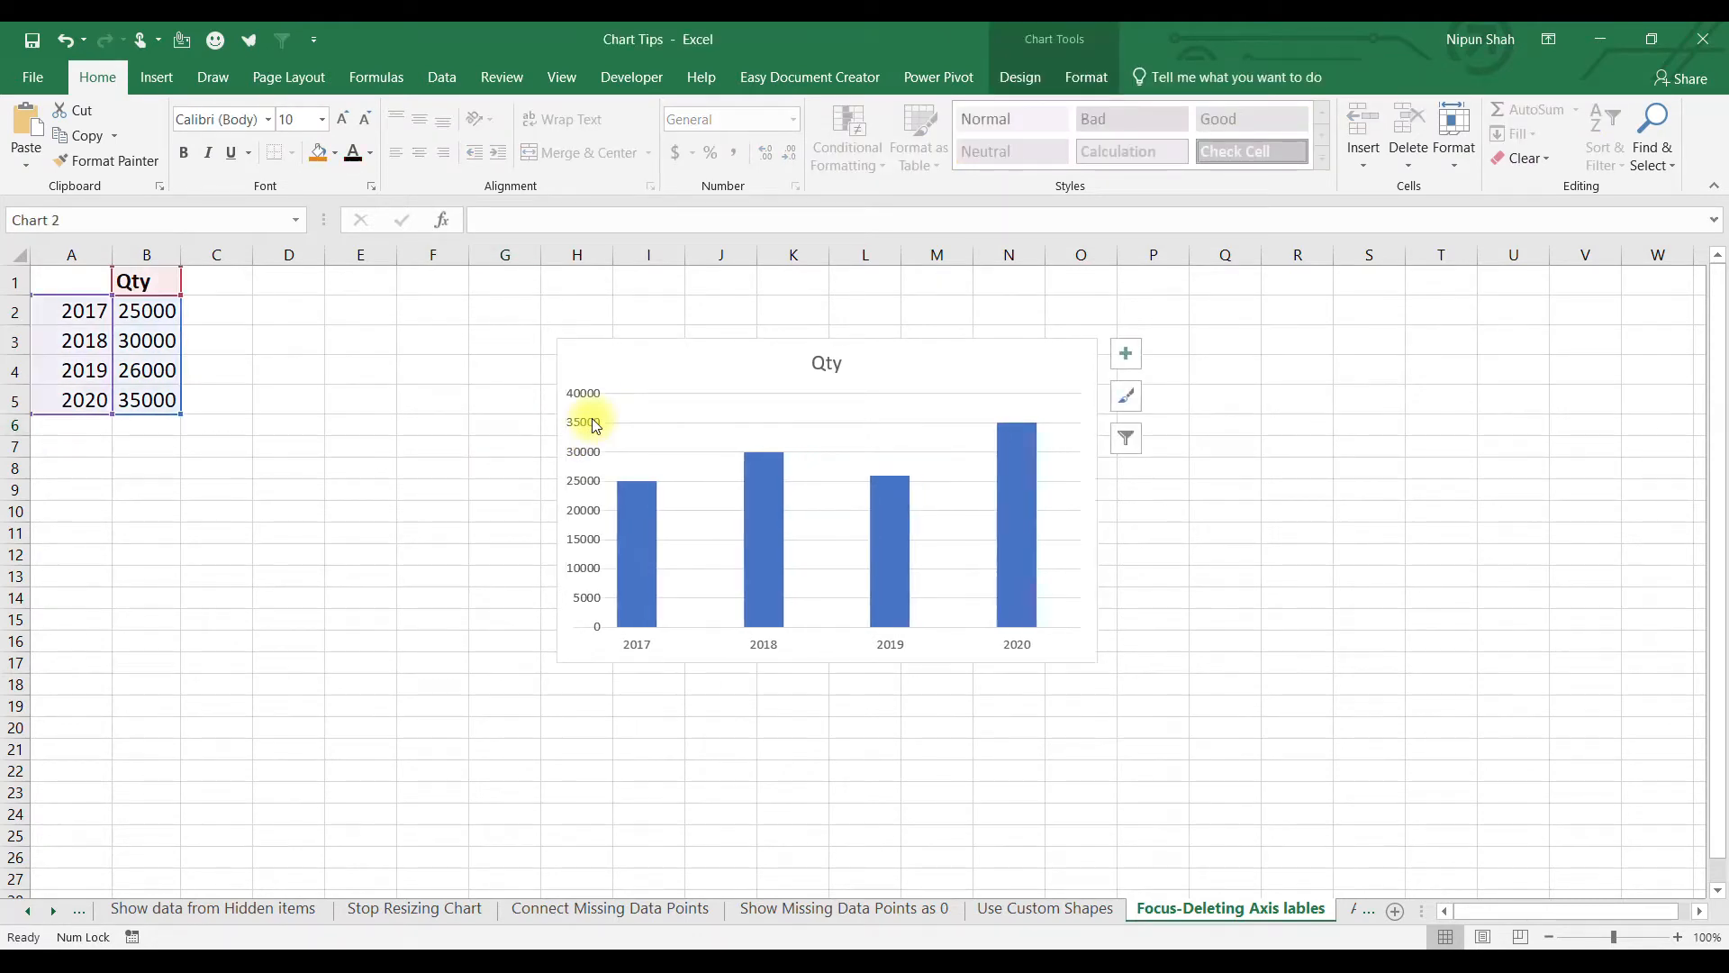
left_click(833, 491)
double_click(829, 488)
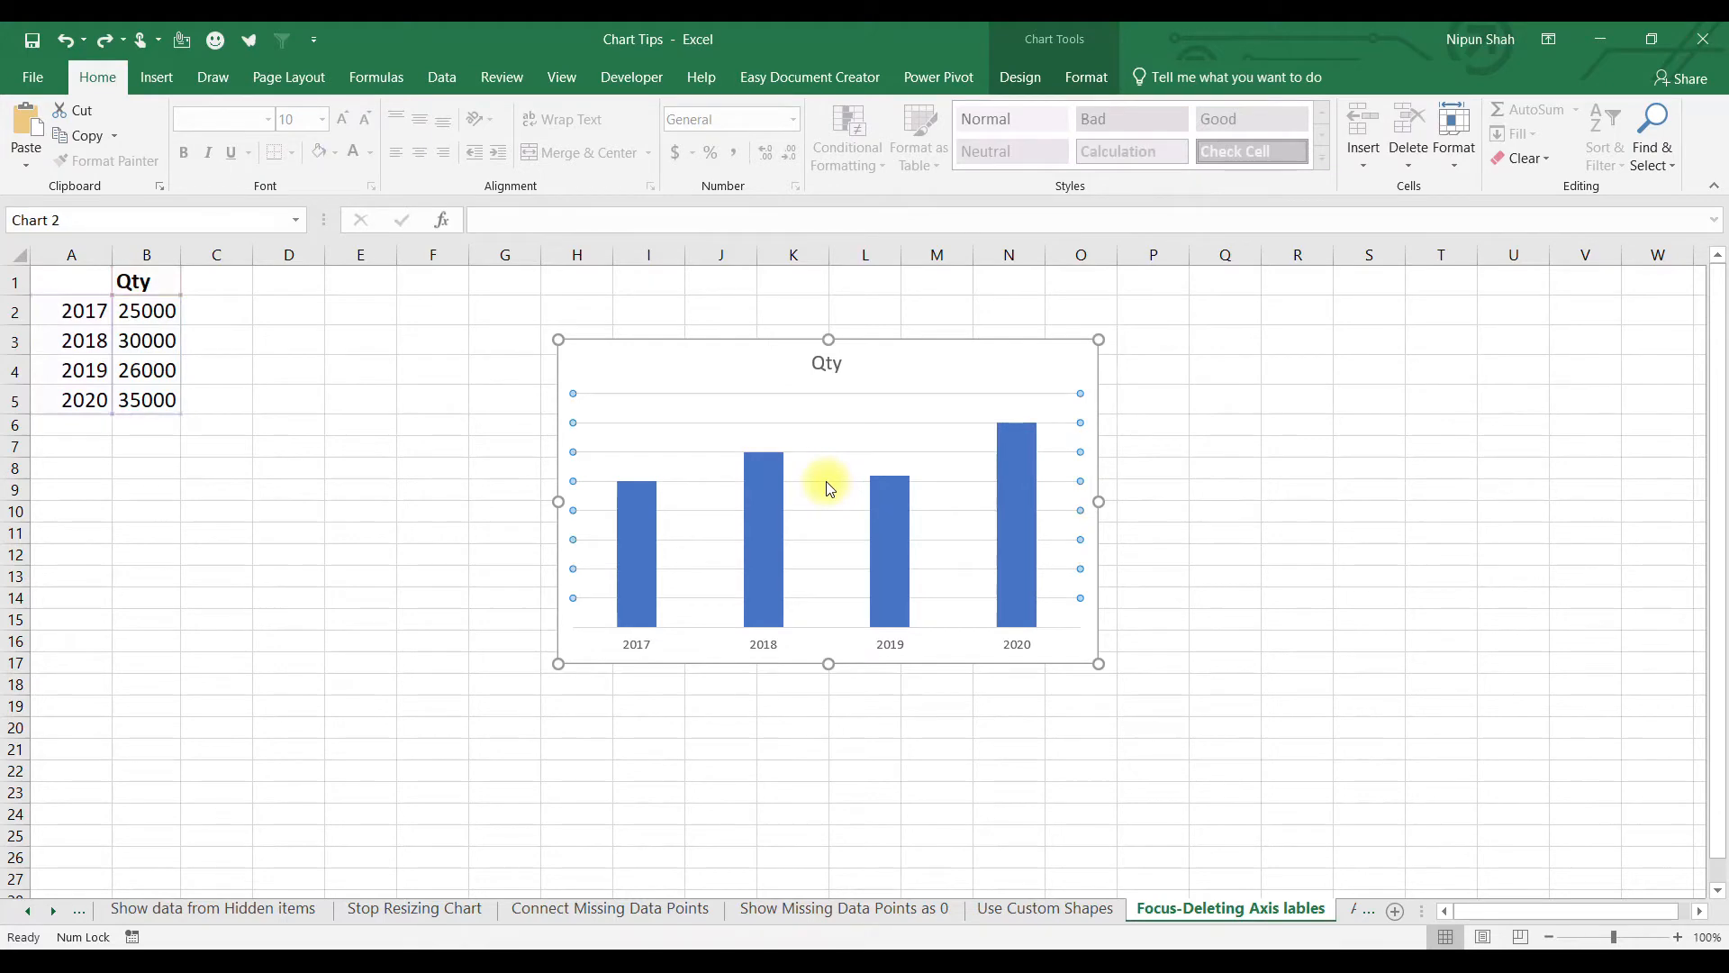
key("Delete")
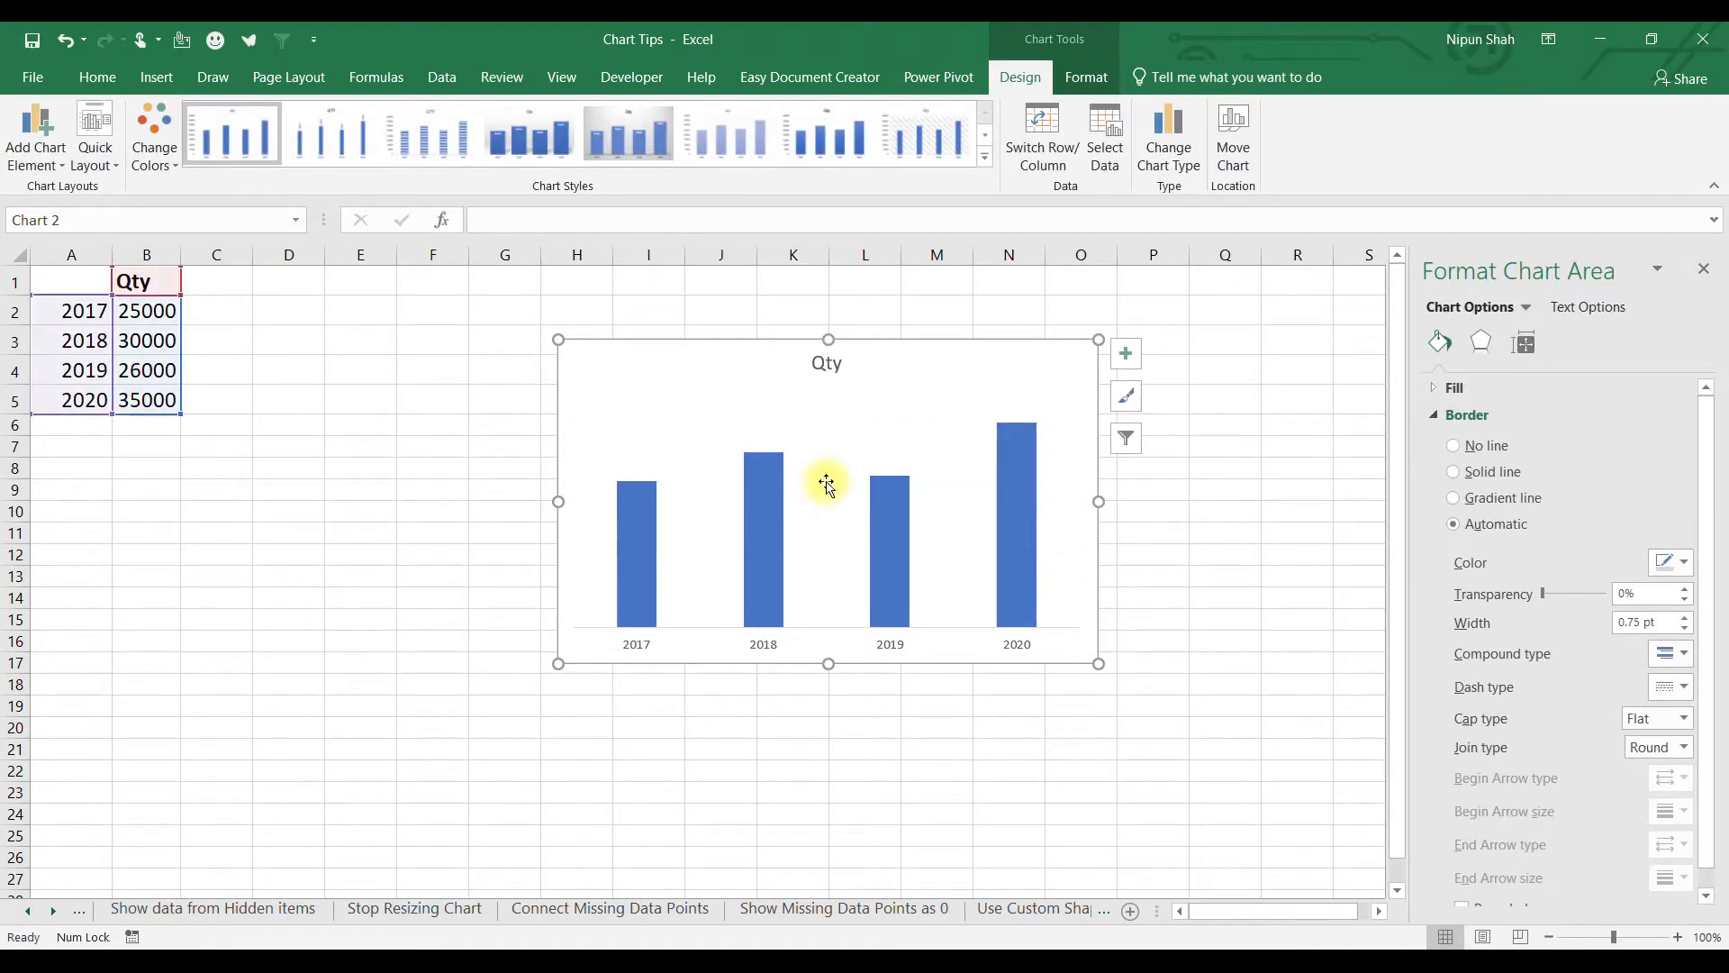
Add Outside End data labels to the Qty bar series.
left_click(1007, 455)
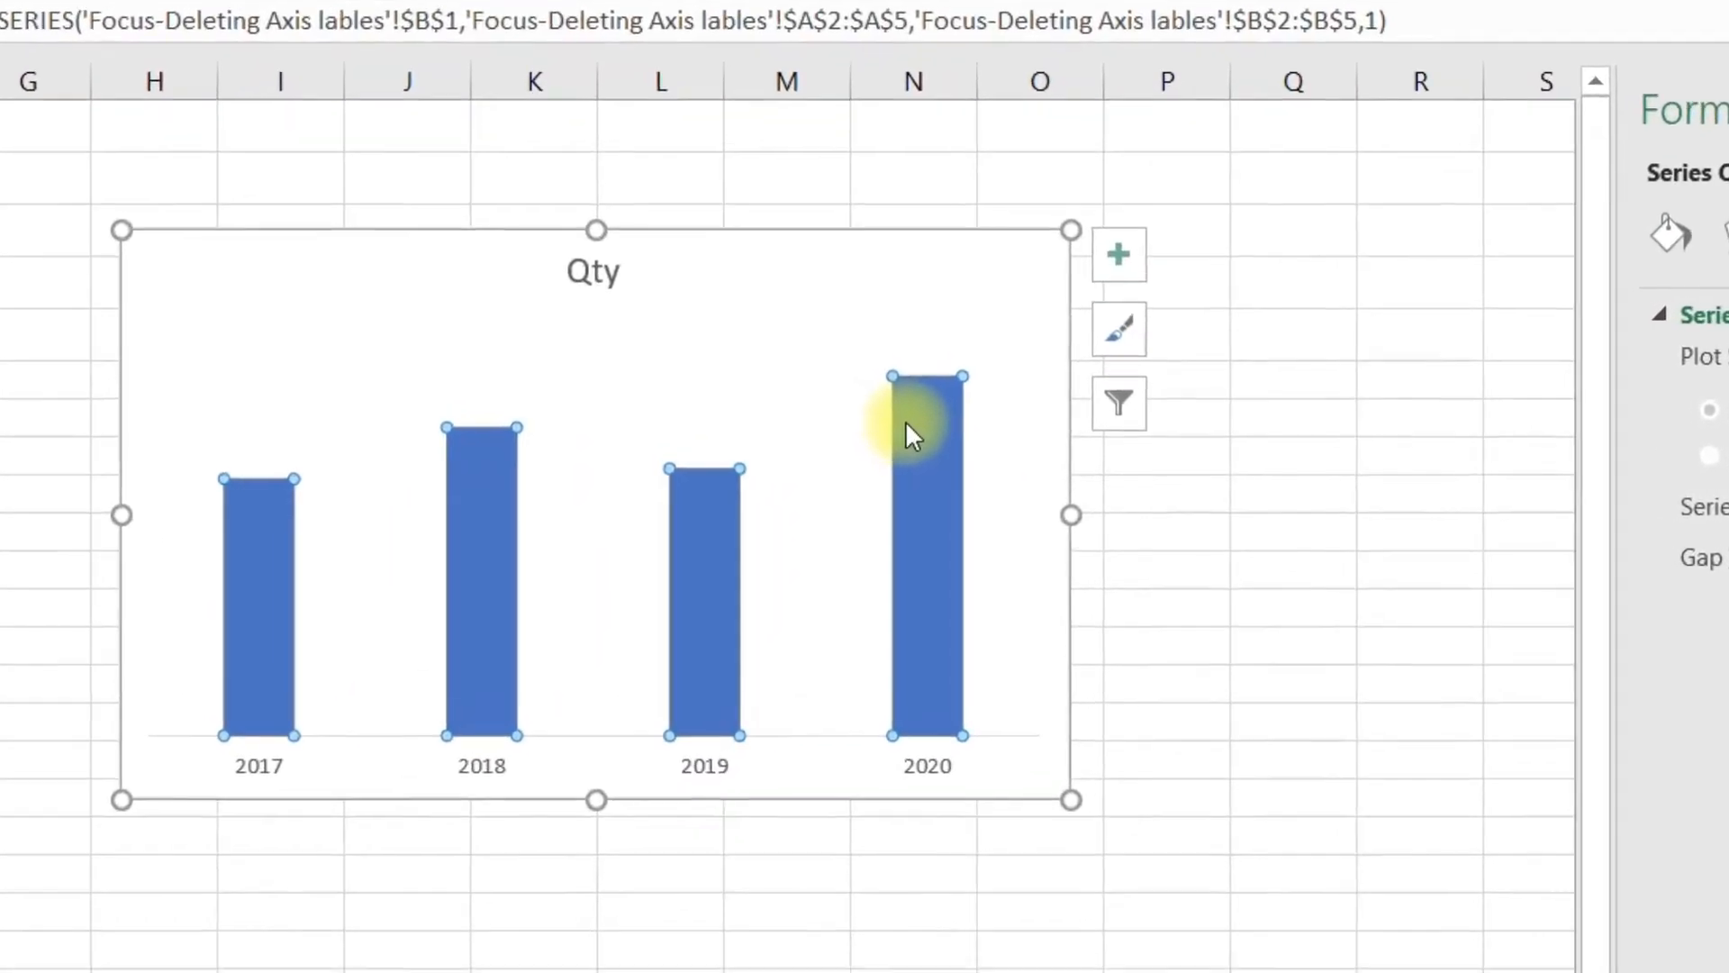
left_click(1119, 239)
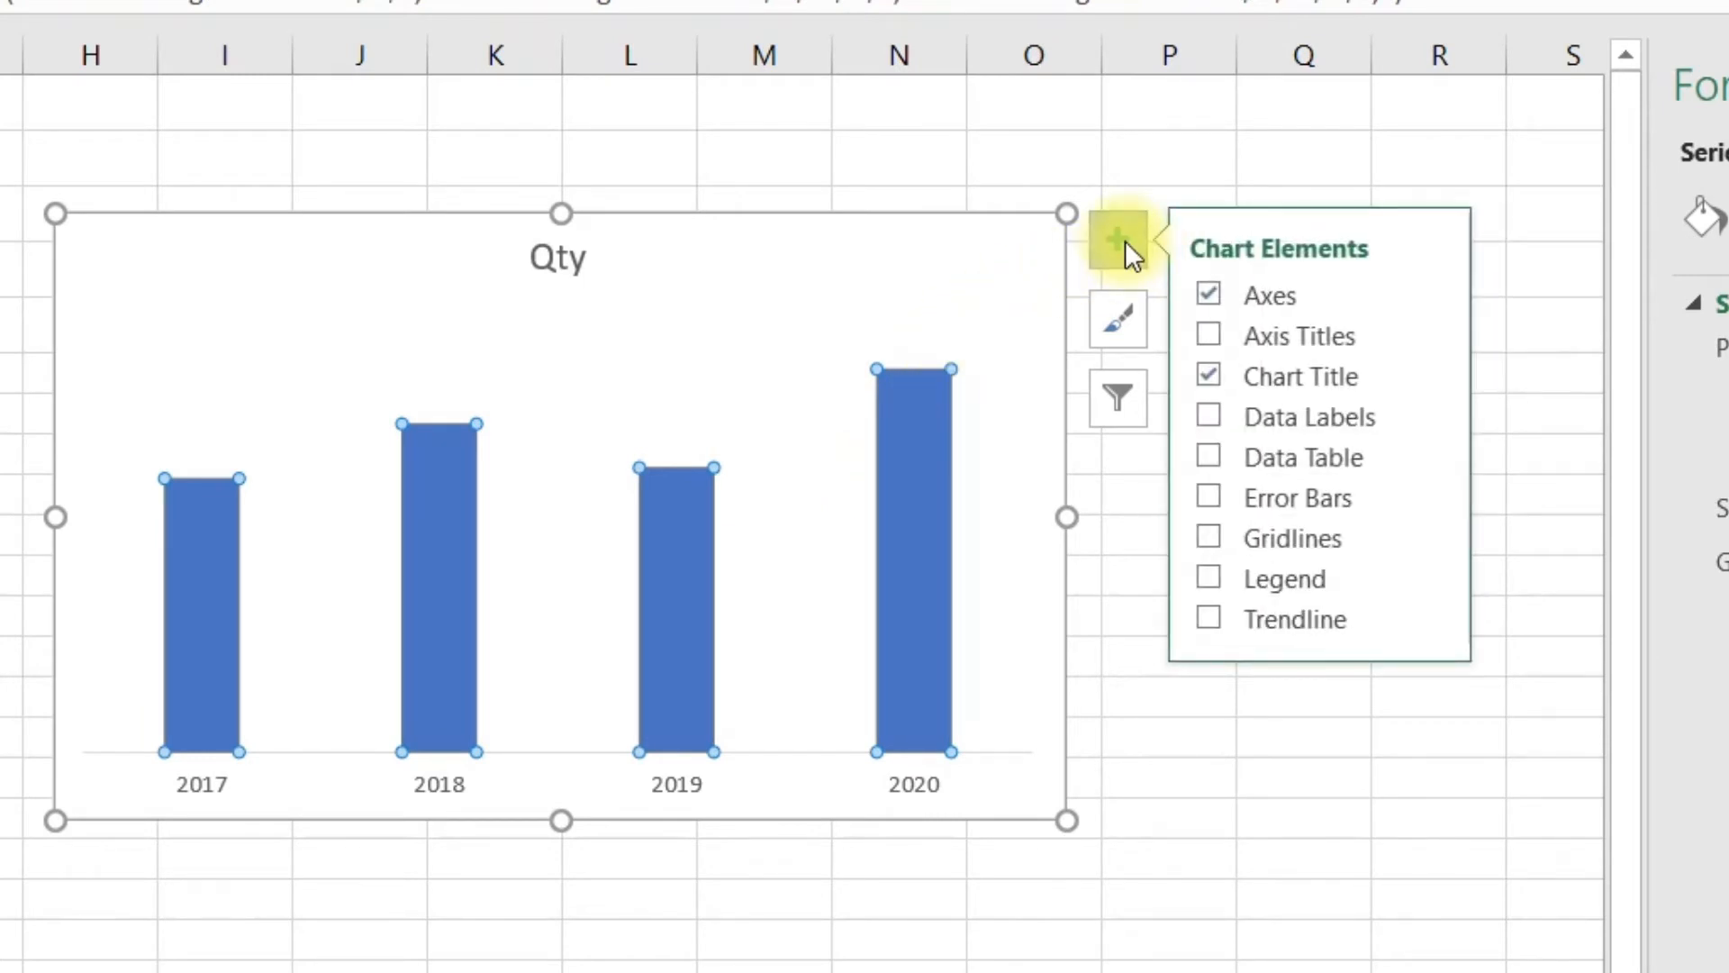
mouse_move(1394, 420)
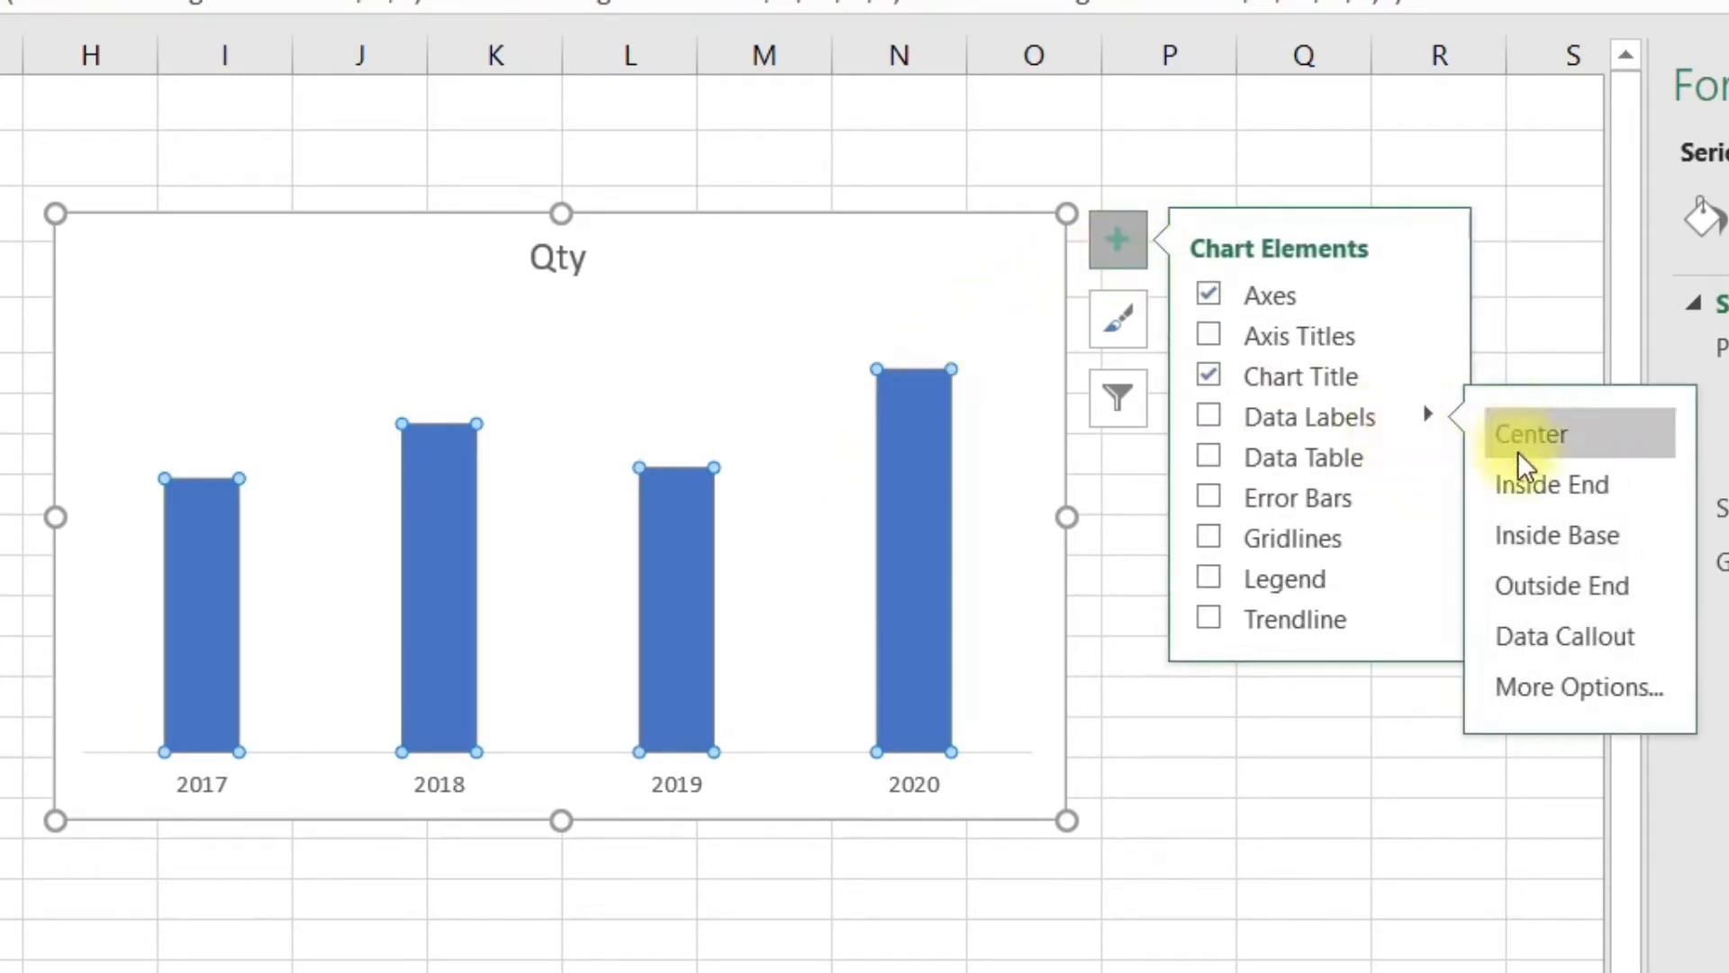
left_click(1514, 585)
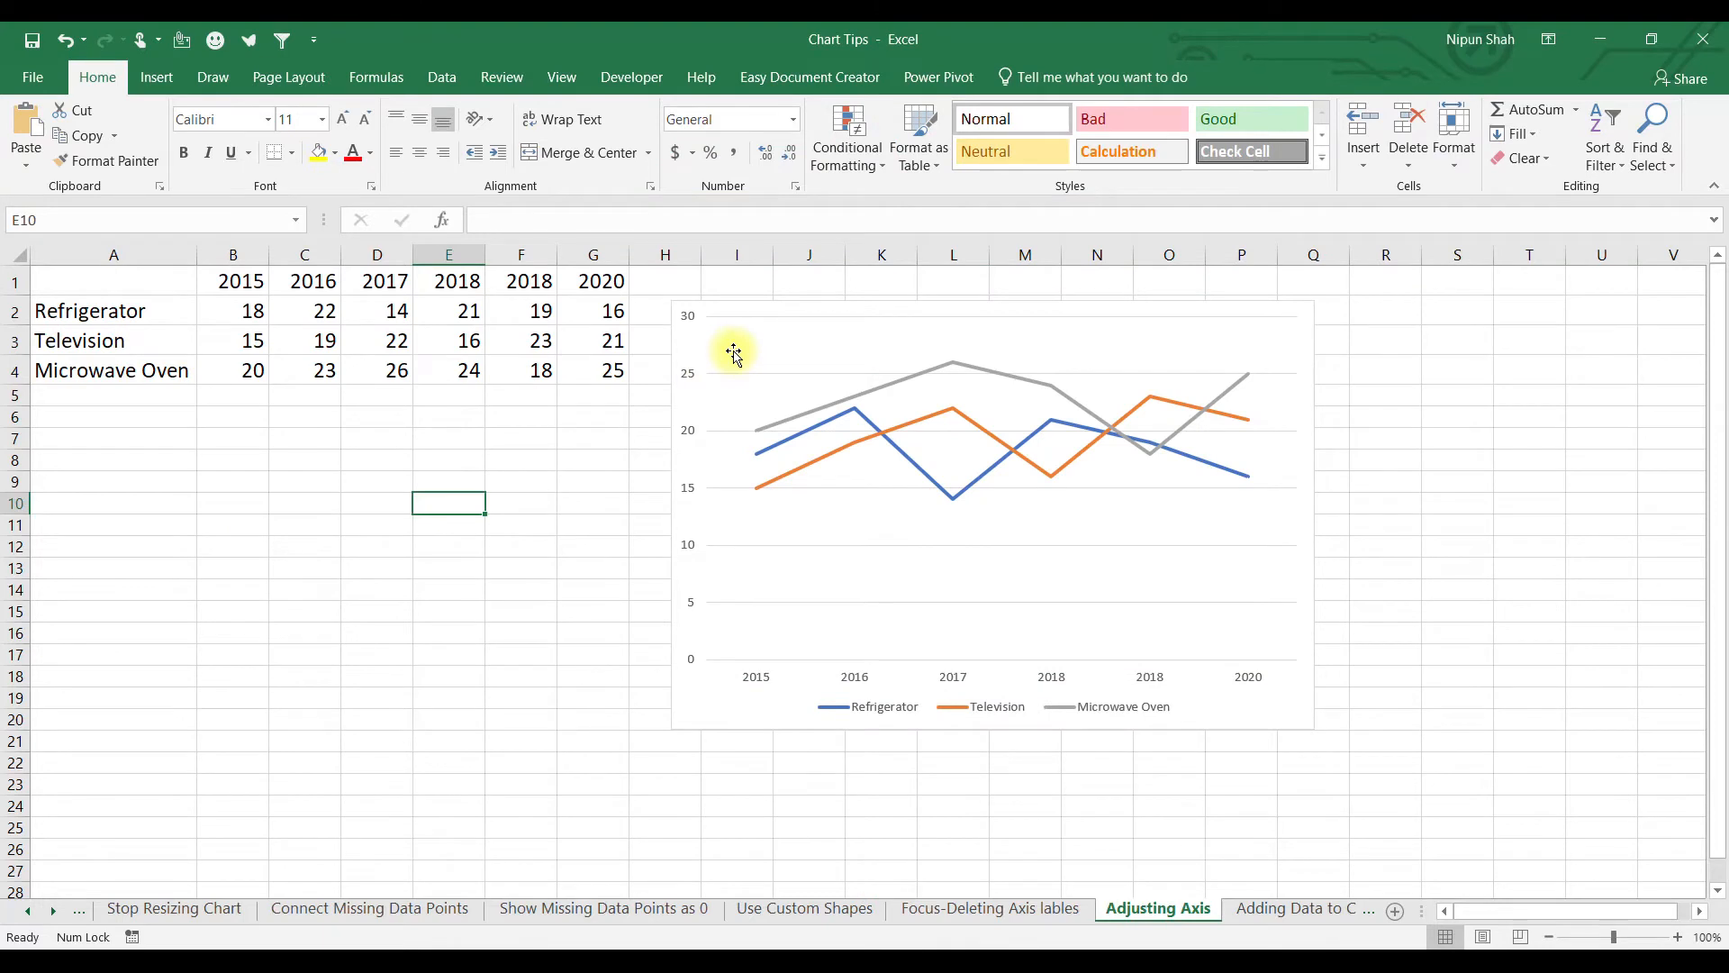
Set the appliance line chart's vertical axis Bounds Minimum to 10.
left_click(734, 353)
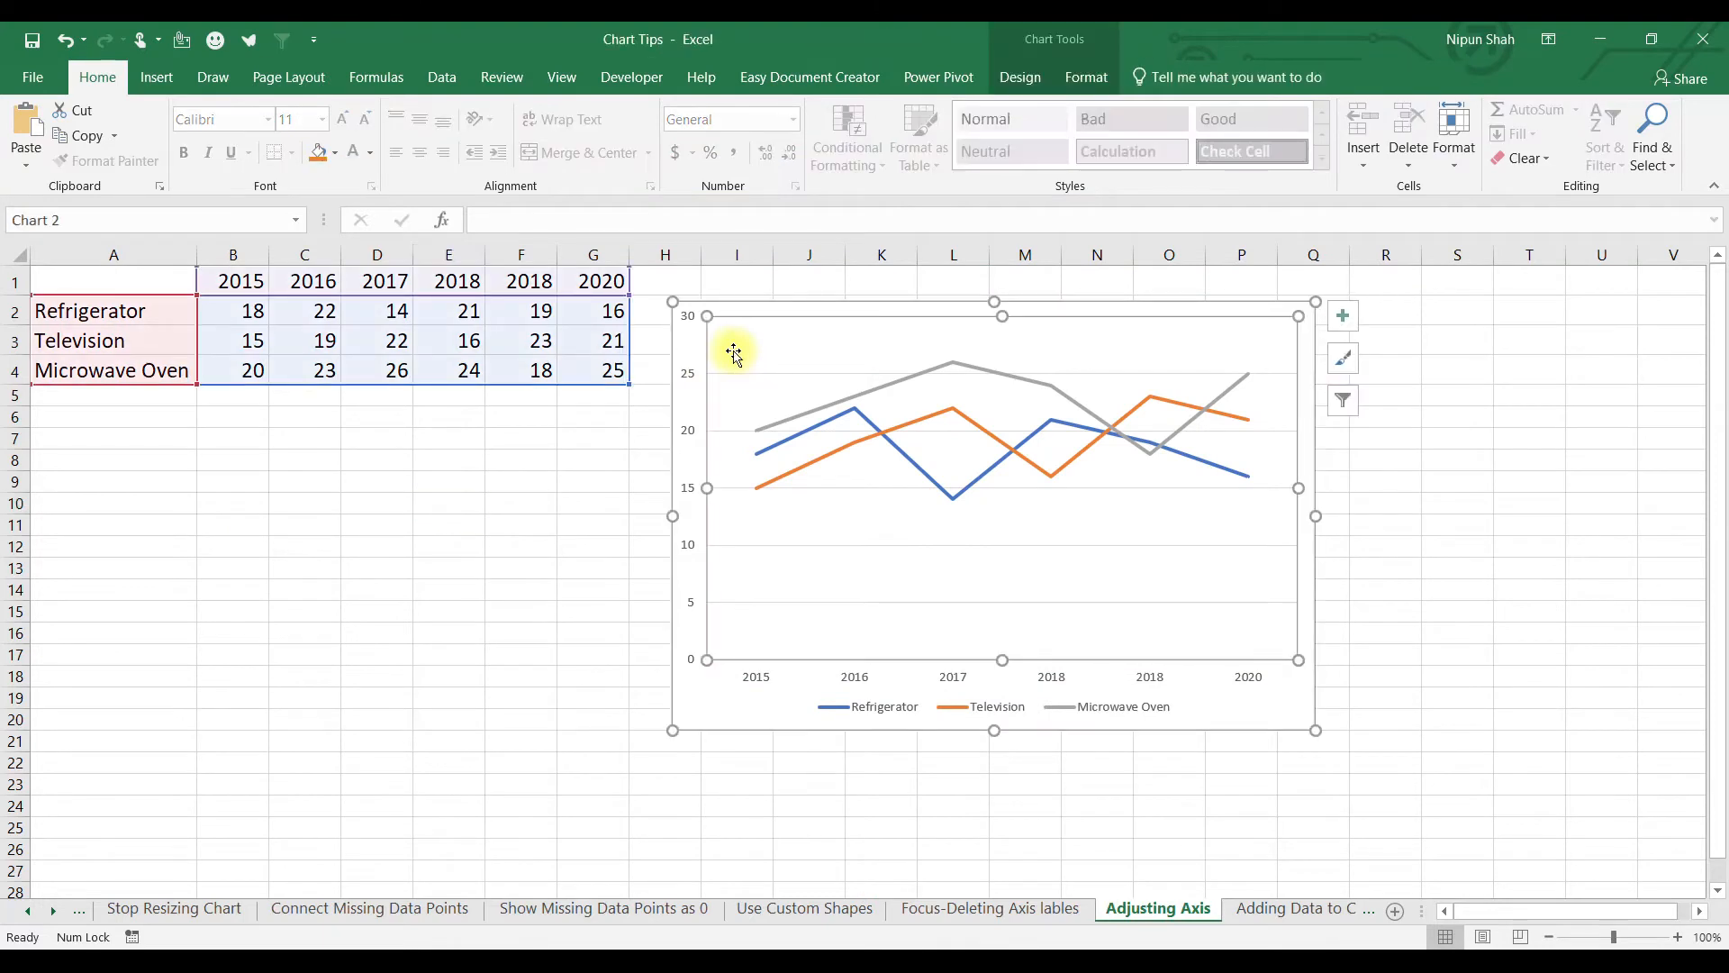
left_click(724, 520)
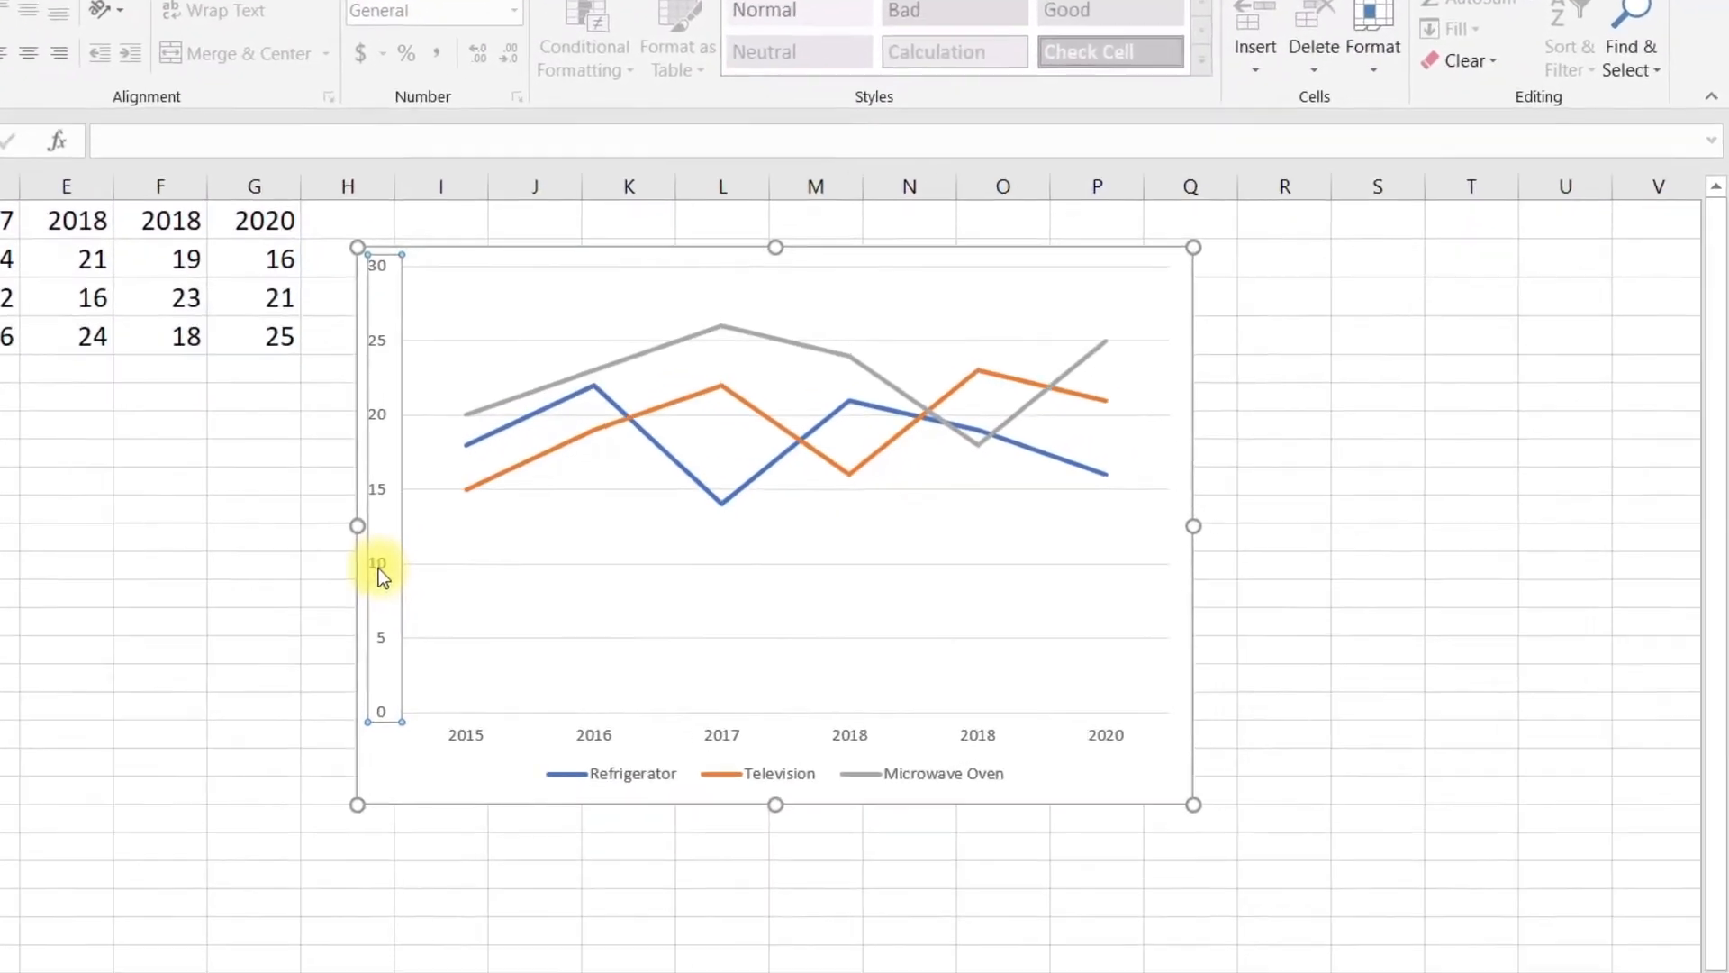
double_click(692, 553)
left_click_drag(1551, 402, 1424, 416)
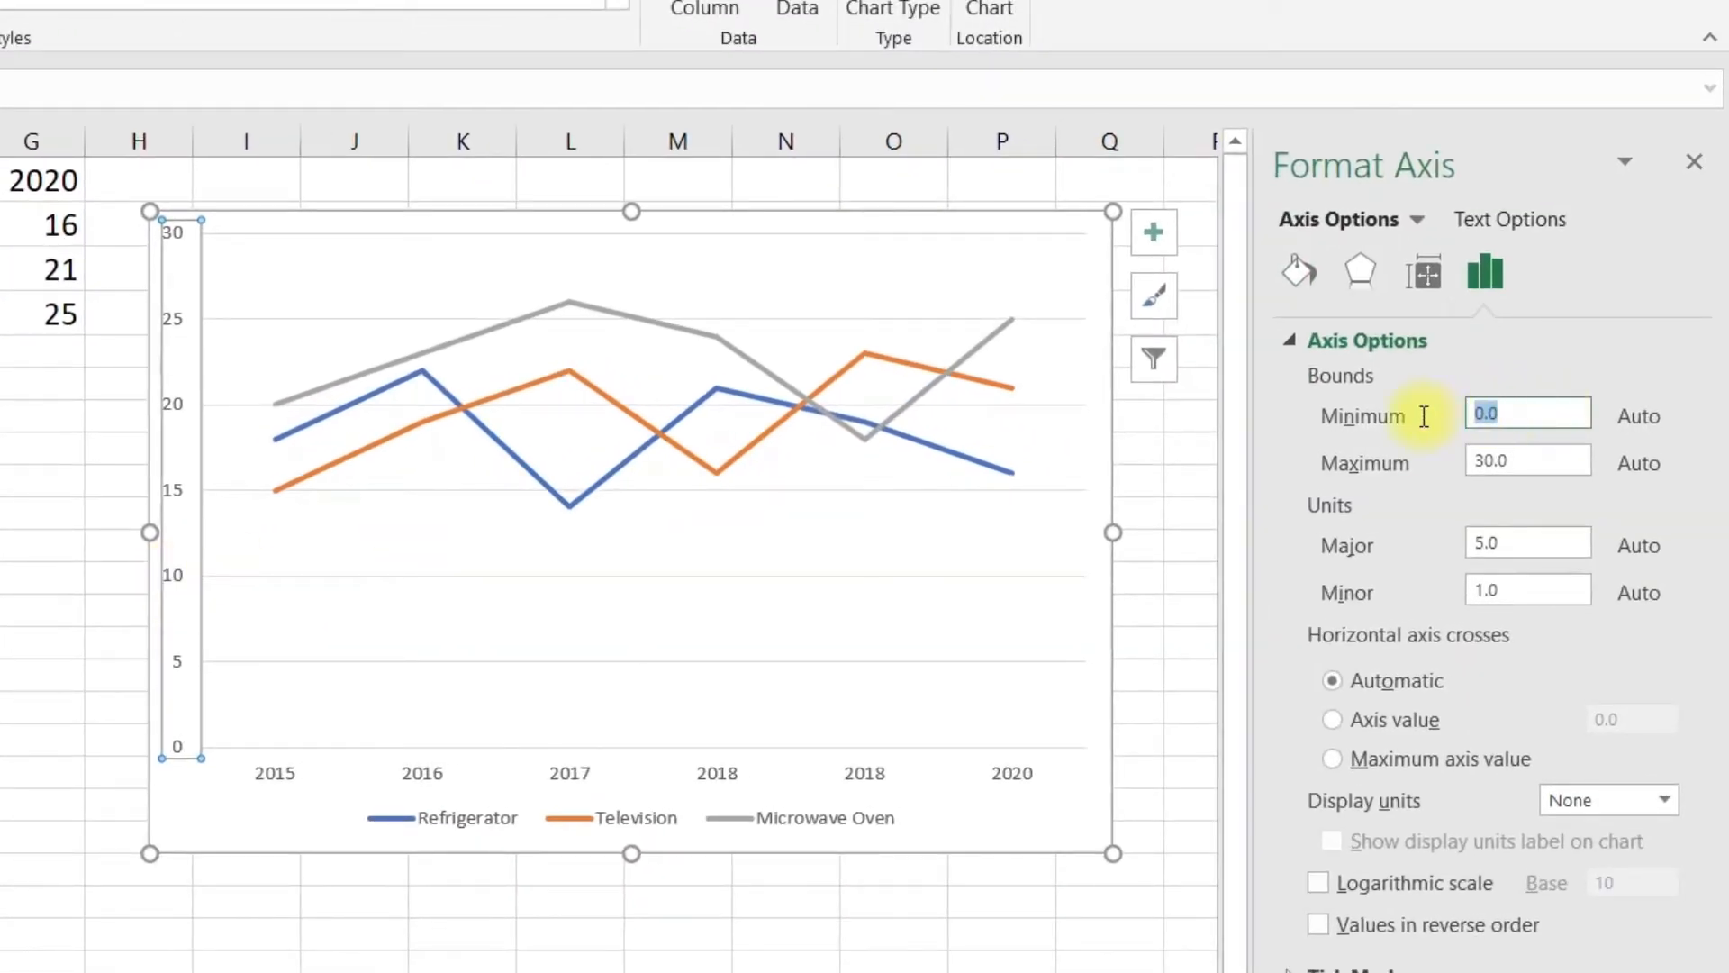
type("10")
key("Return")
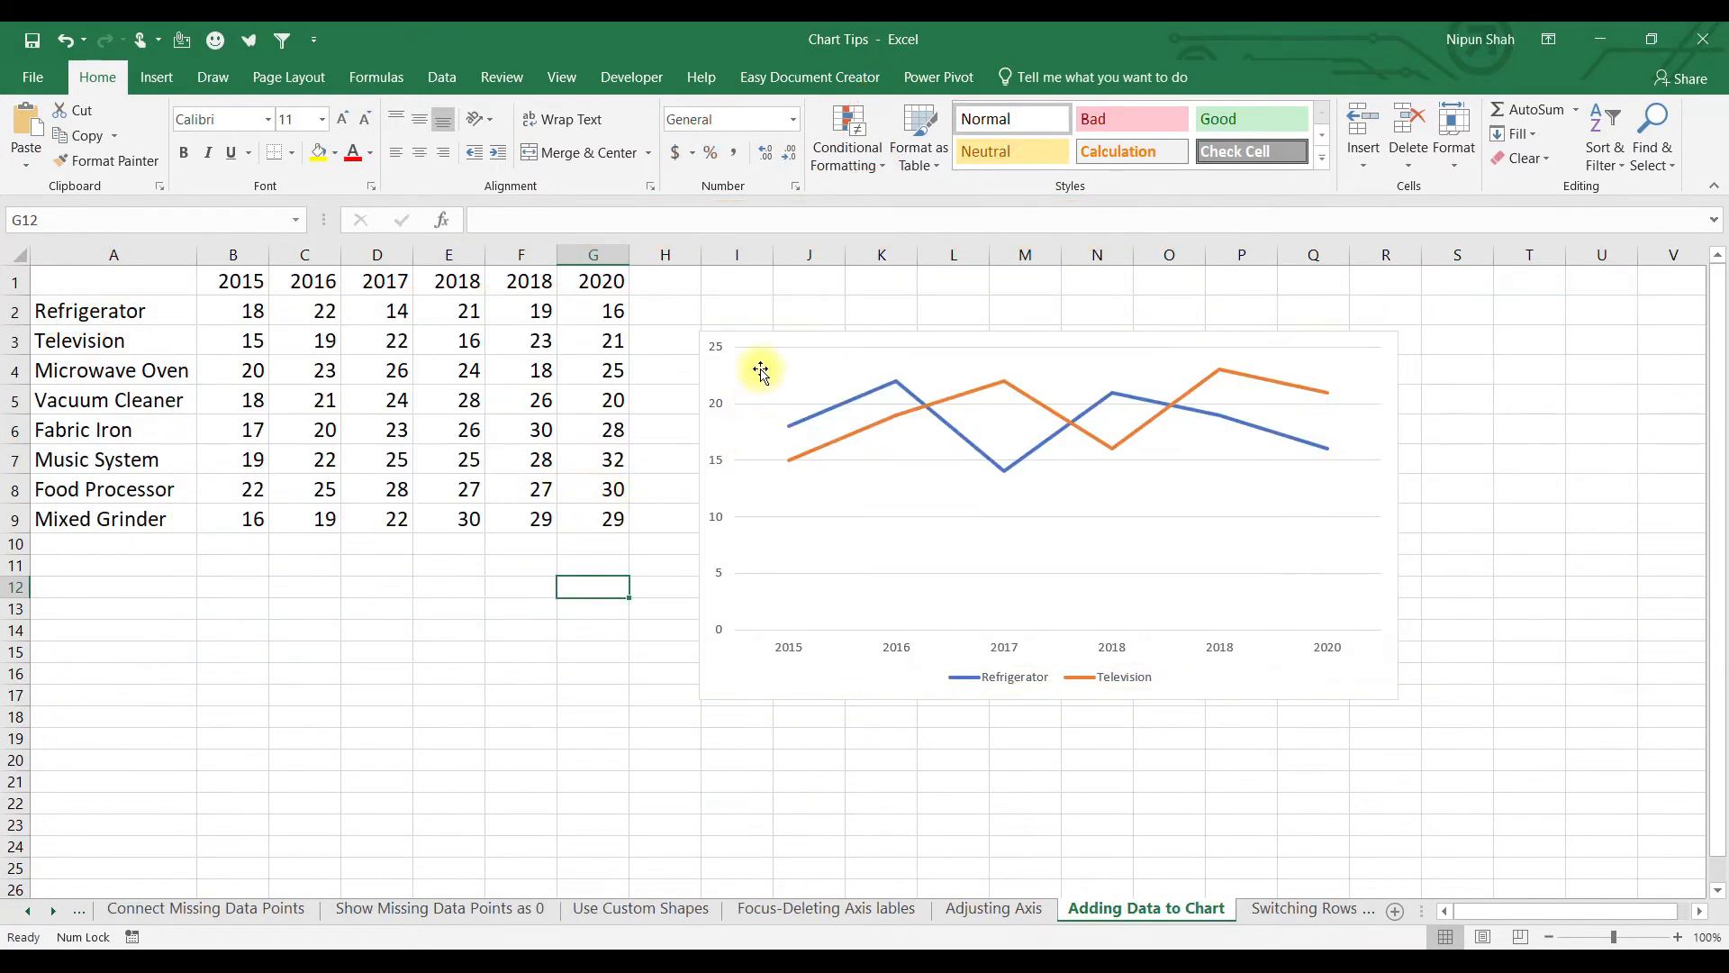
Copy the Fabric Iron row A6:G6 and paste it into the line chart as a new line.
left_click(760, 369)
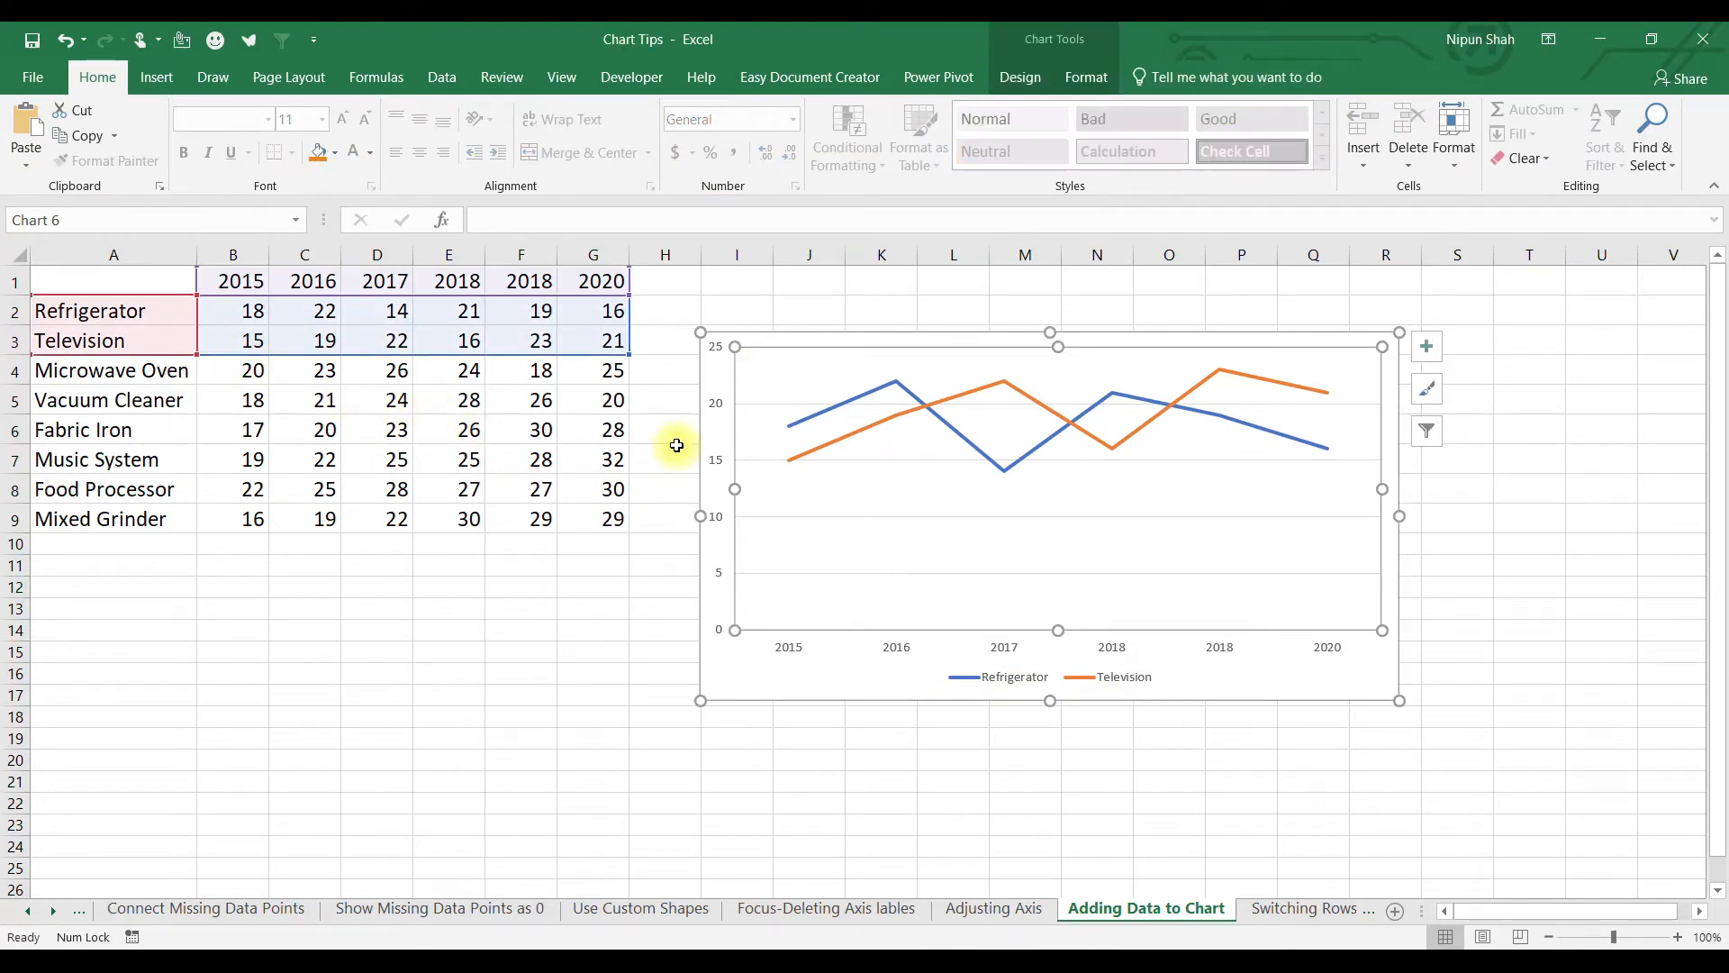
left_click_drag(627, 354, 616, 433)
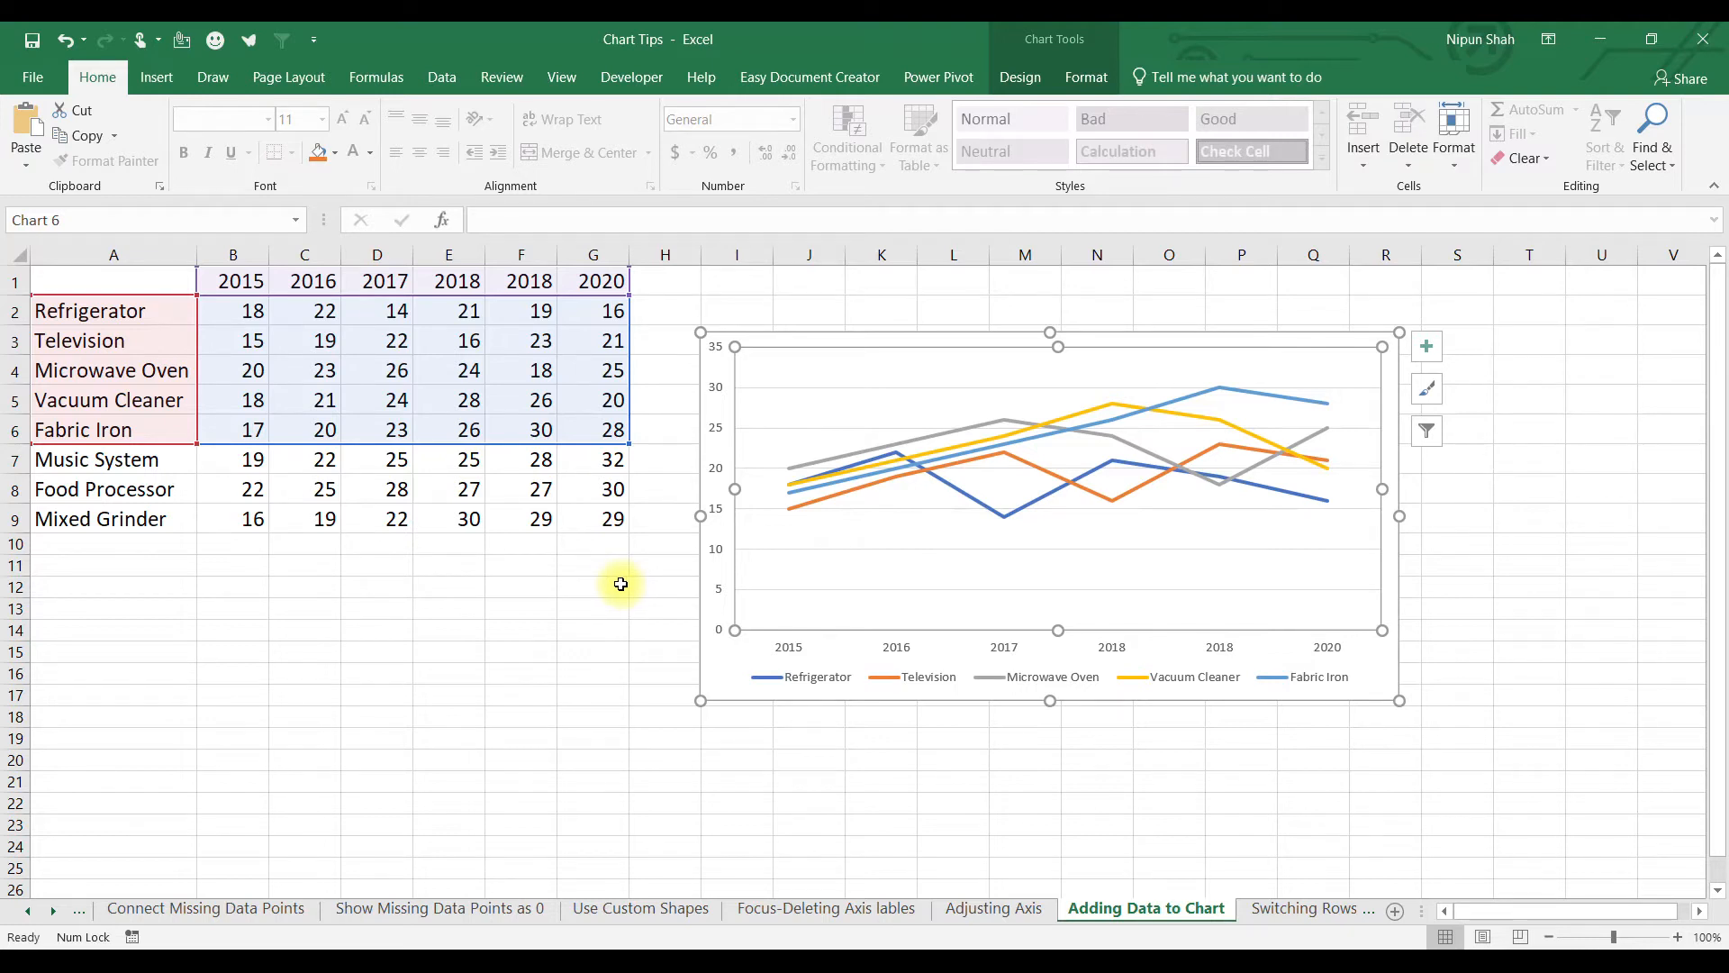
key("ctrl+z")
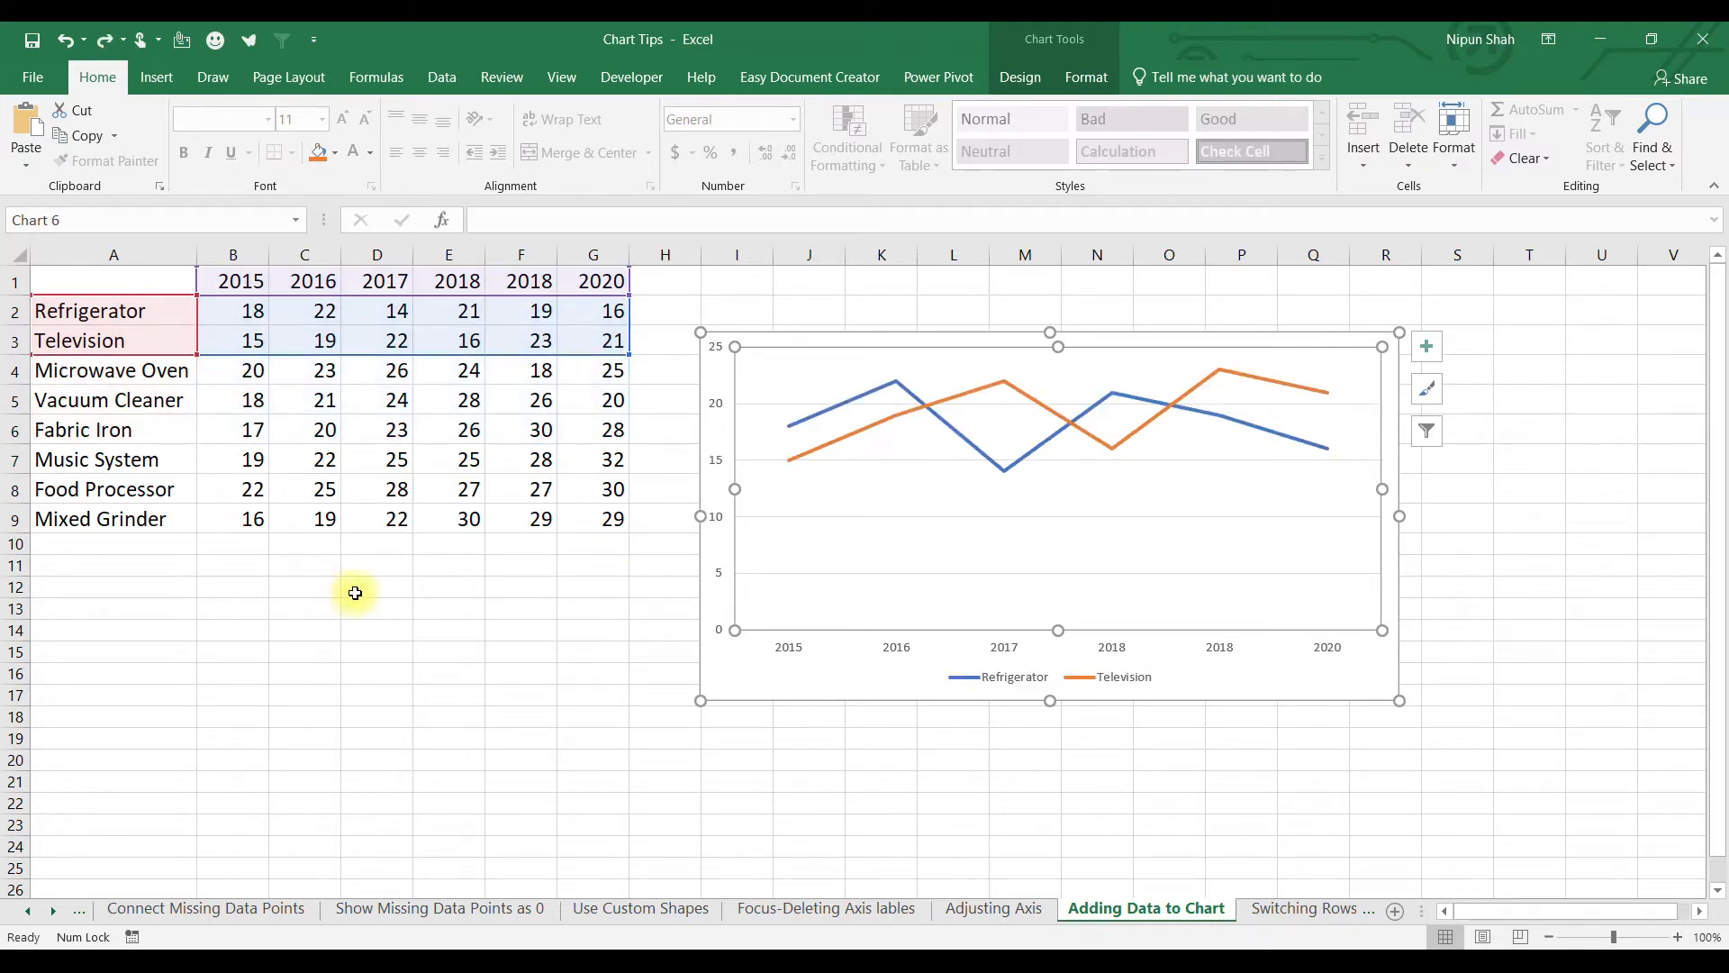
left_click_drag(137, 430, 594, 423)
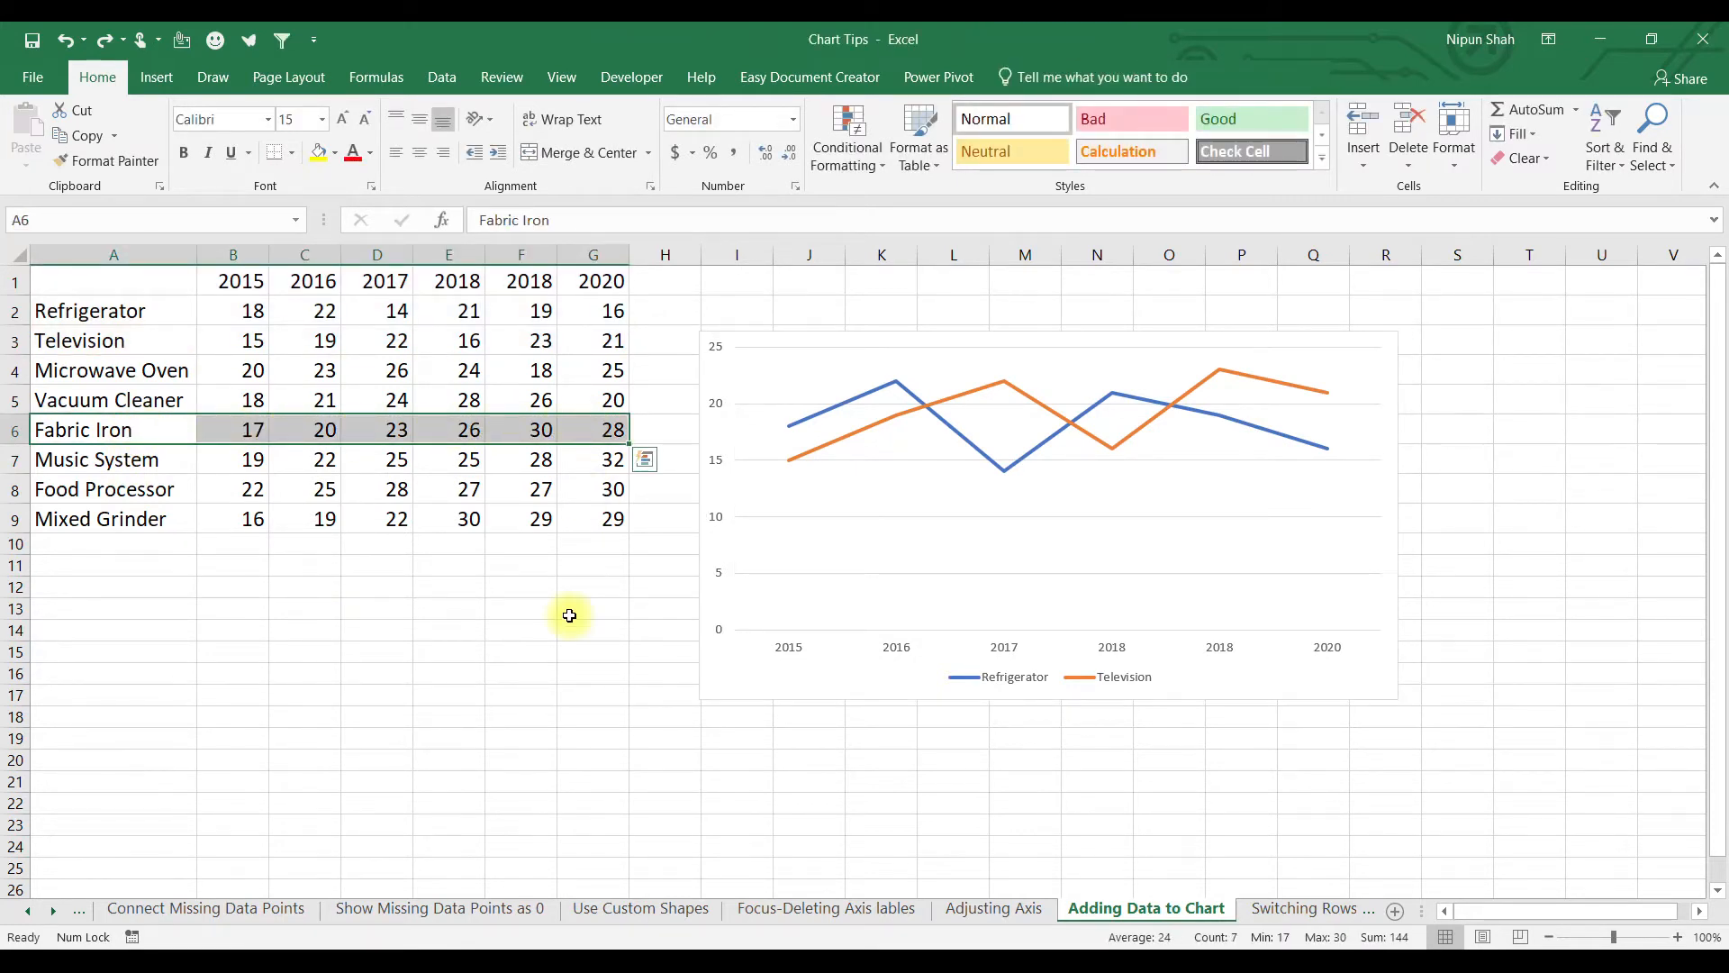
key("ctrl+c")
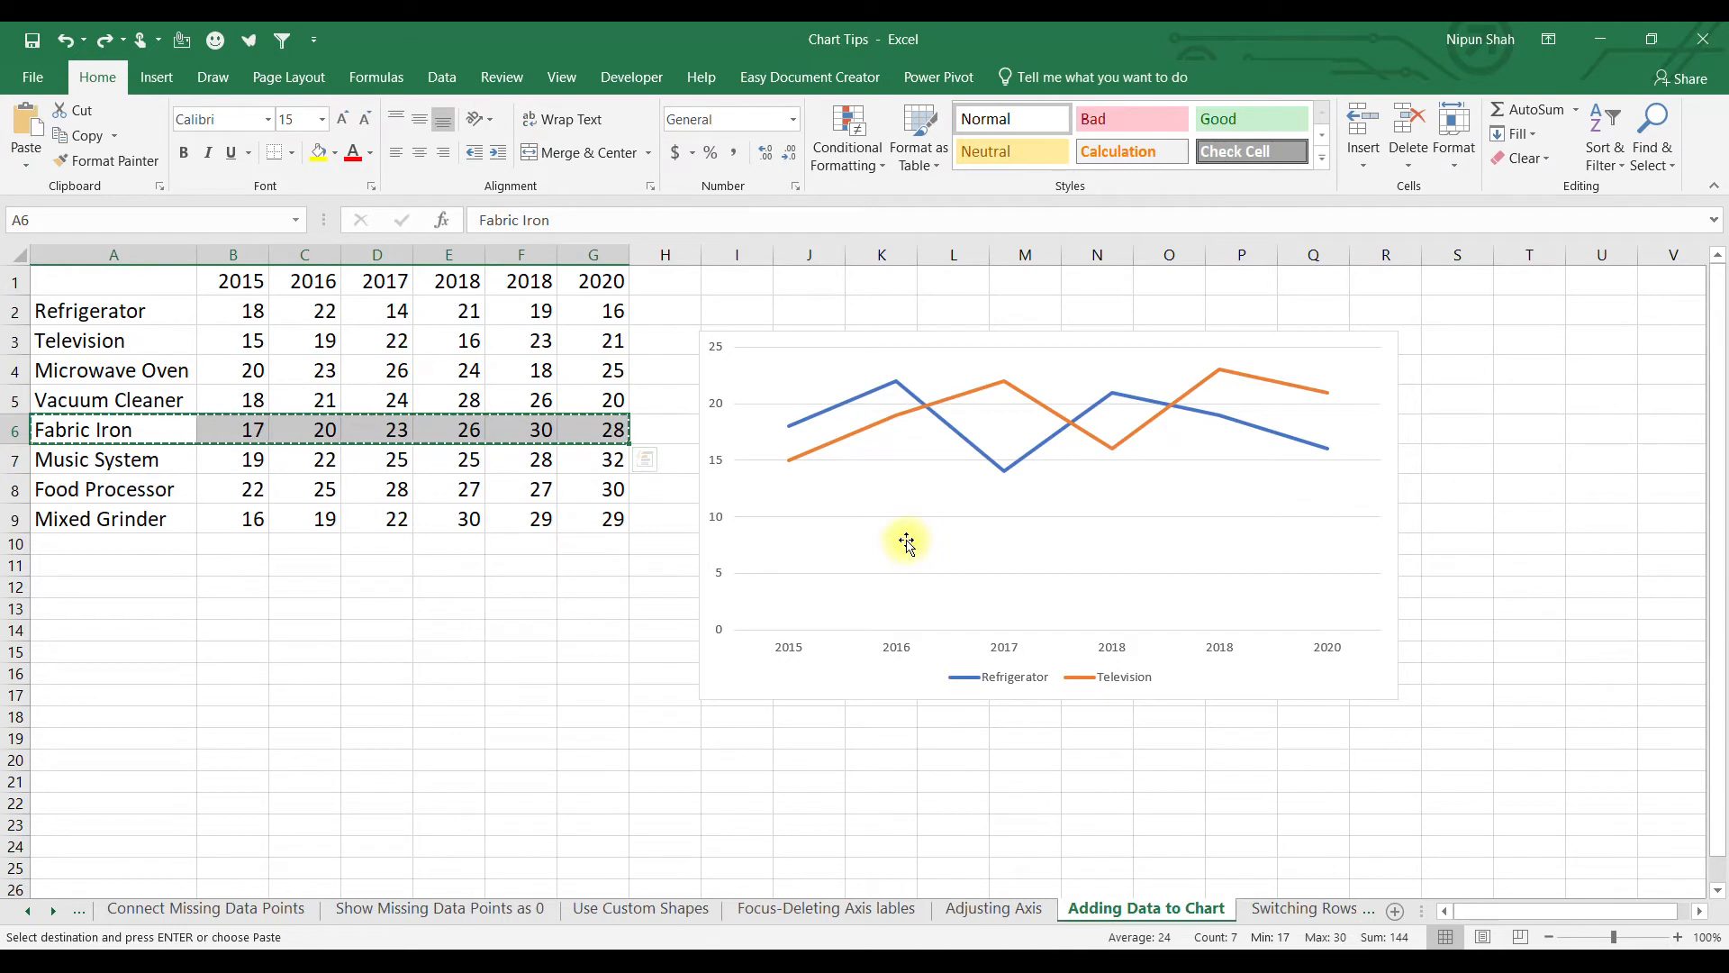
left_click(915, 538)
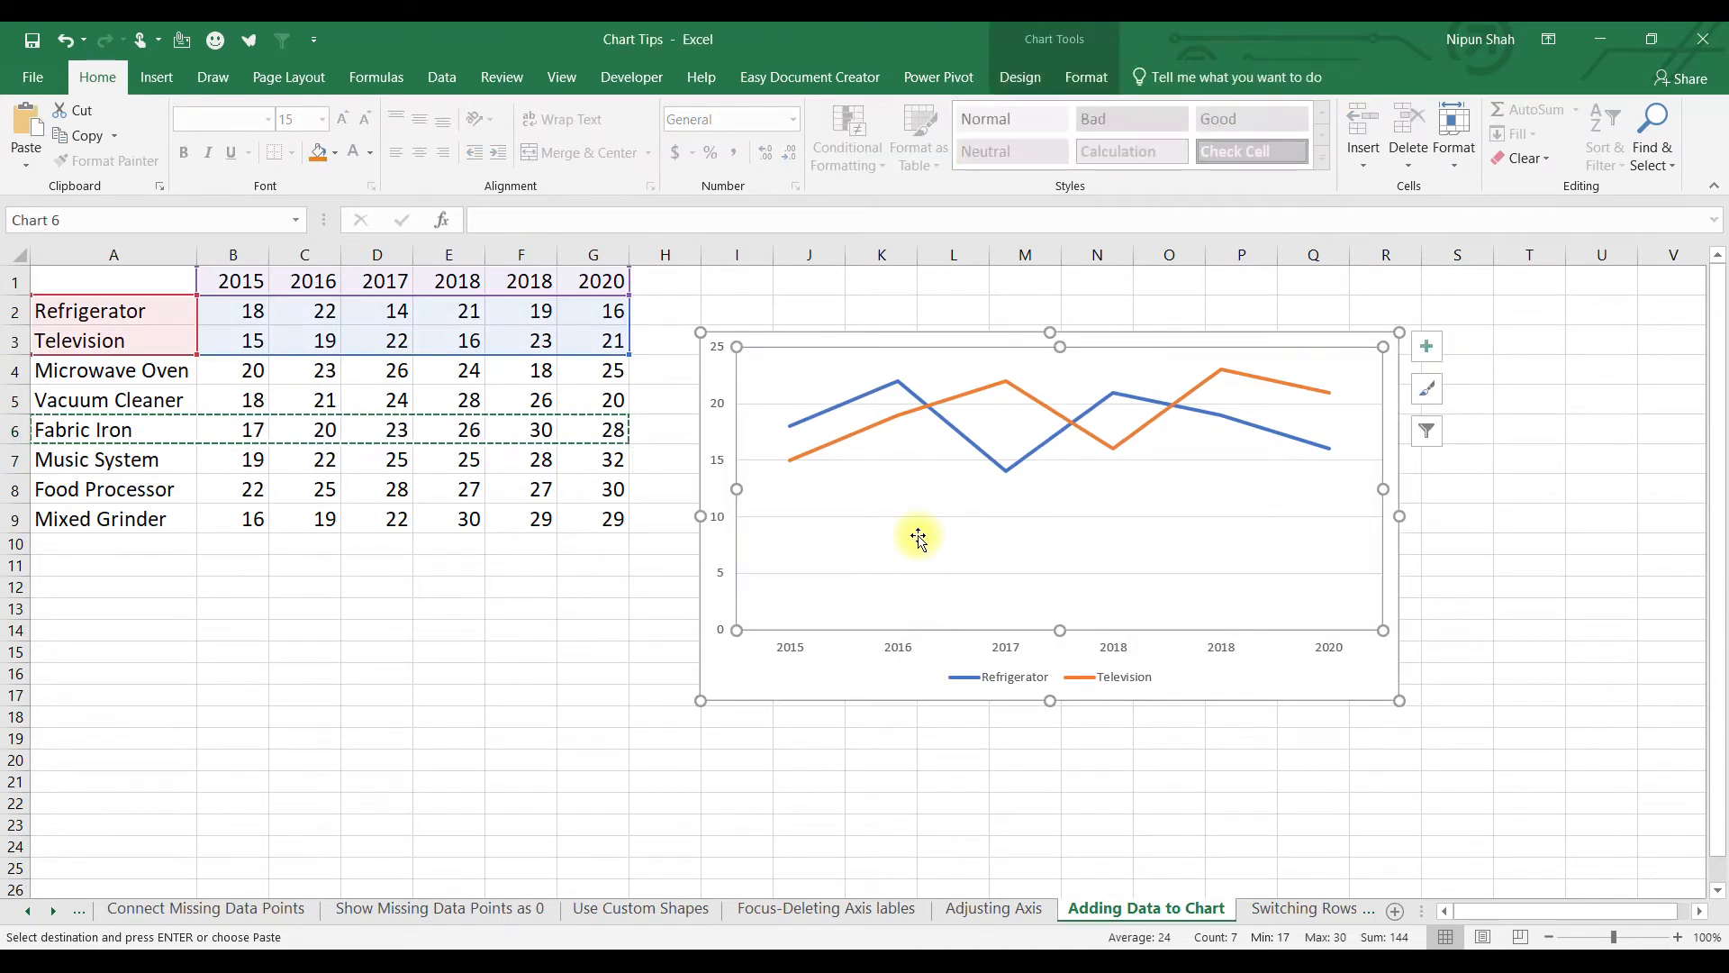
key("ctrl+v")
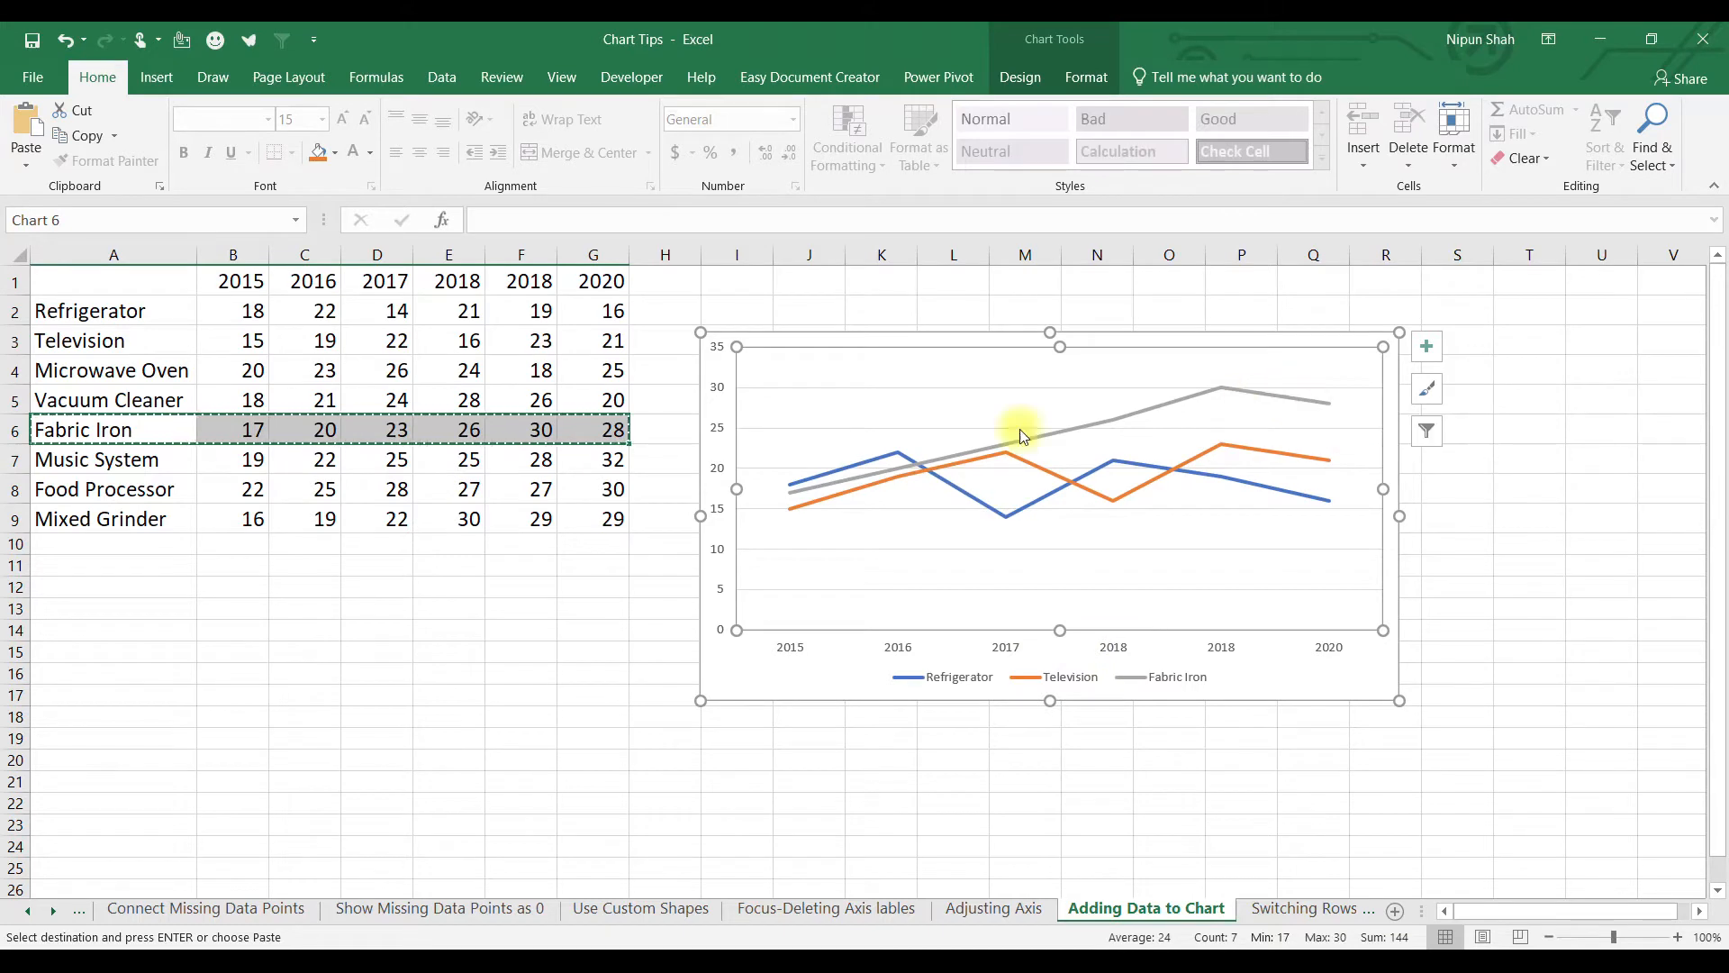
Paste the Food Processor row A8:G8 into the chart as another line.
left_click_drag(160, 495, 576, 483)
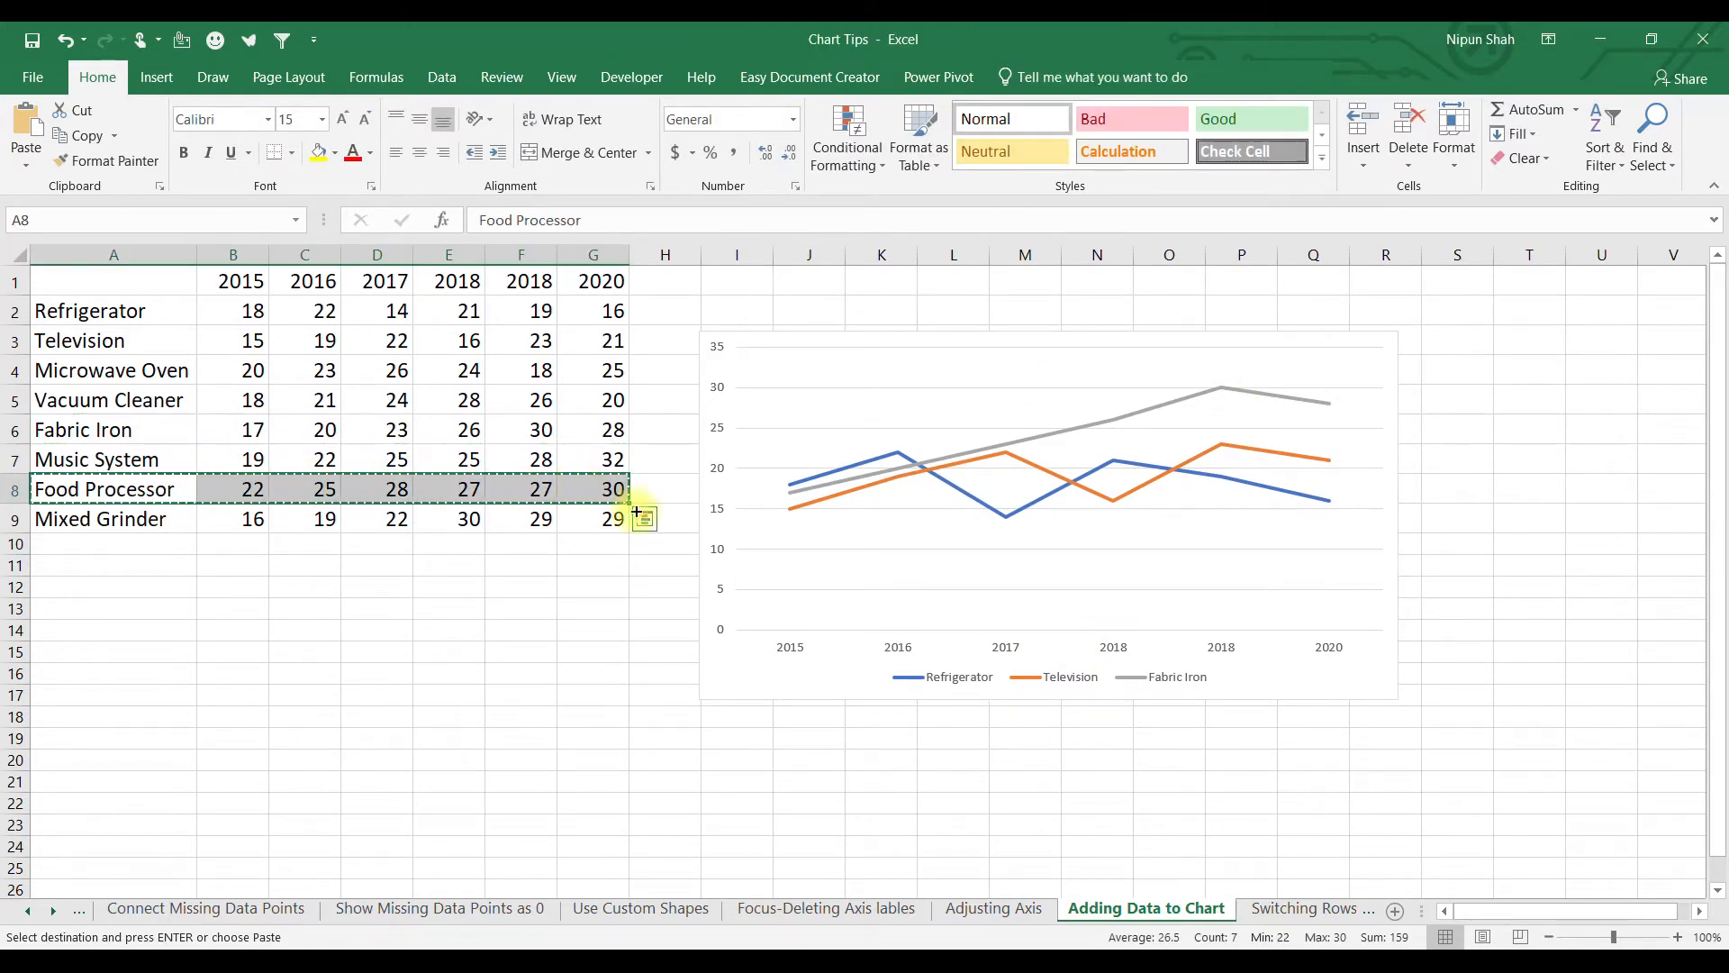
left_click(897, 400)
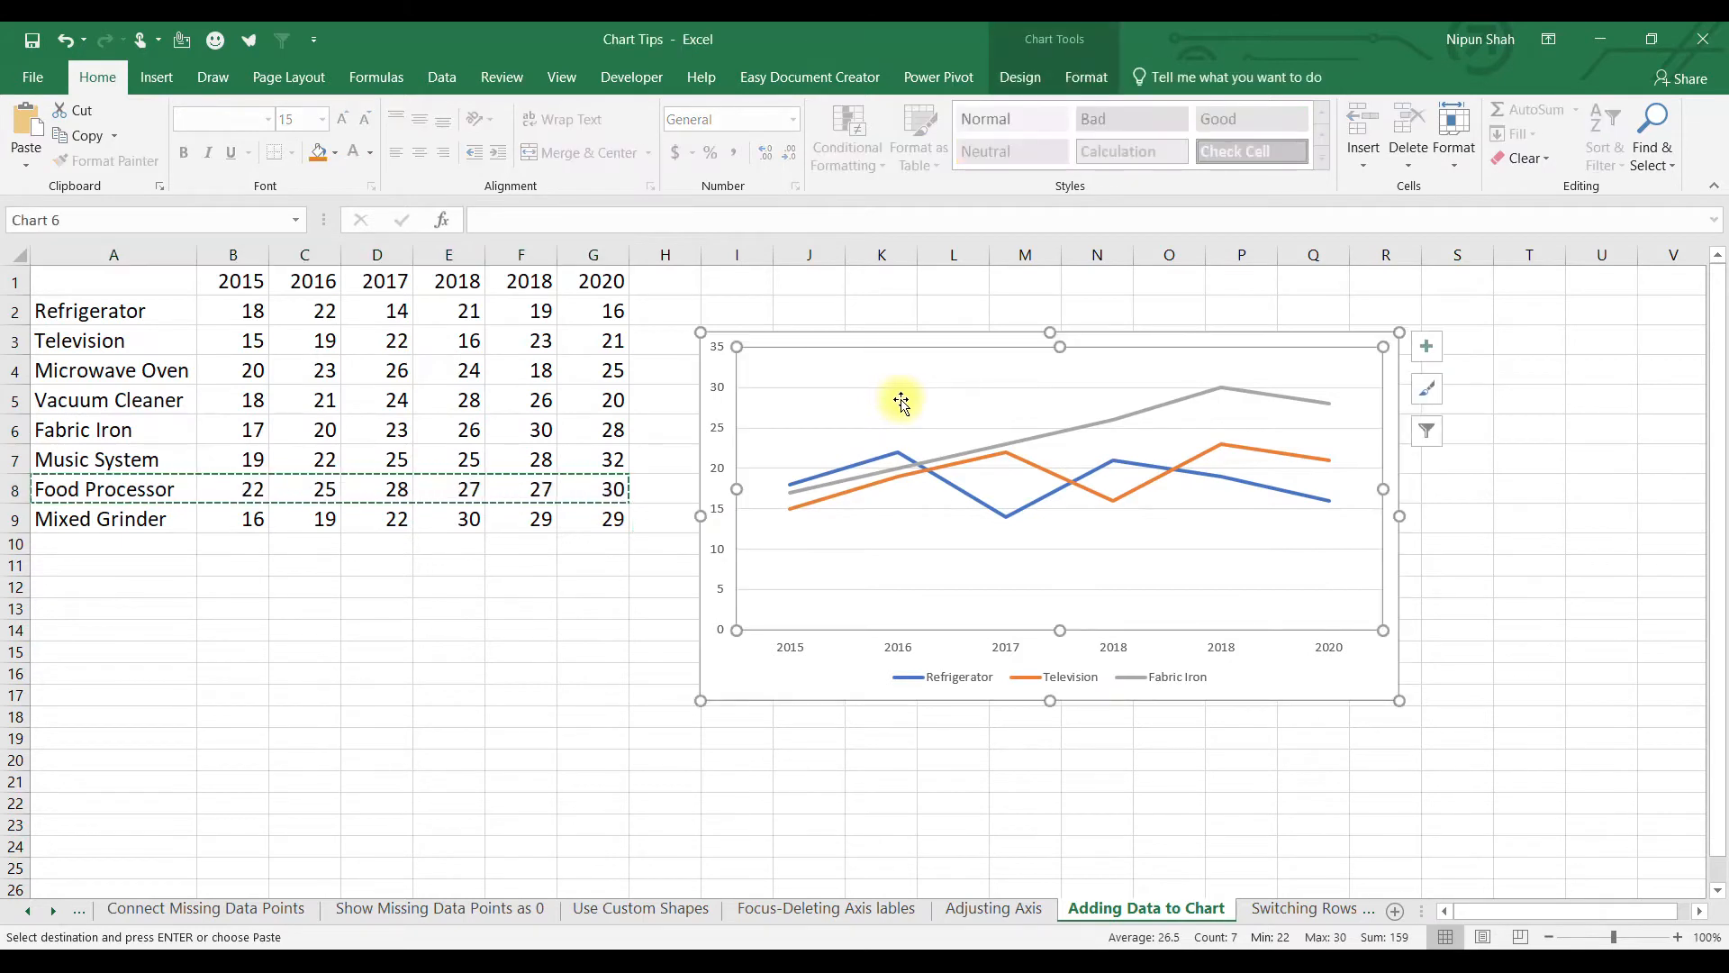
key("ctrl+v")
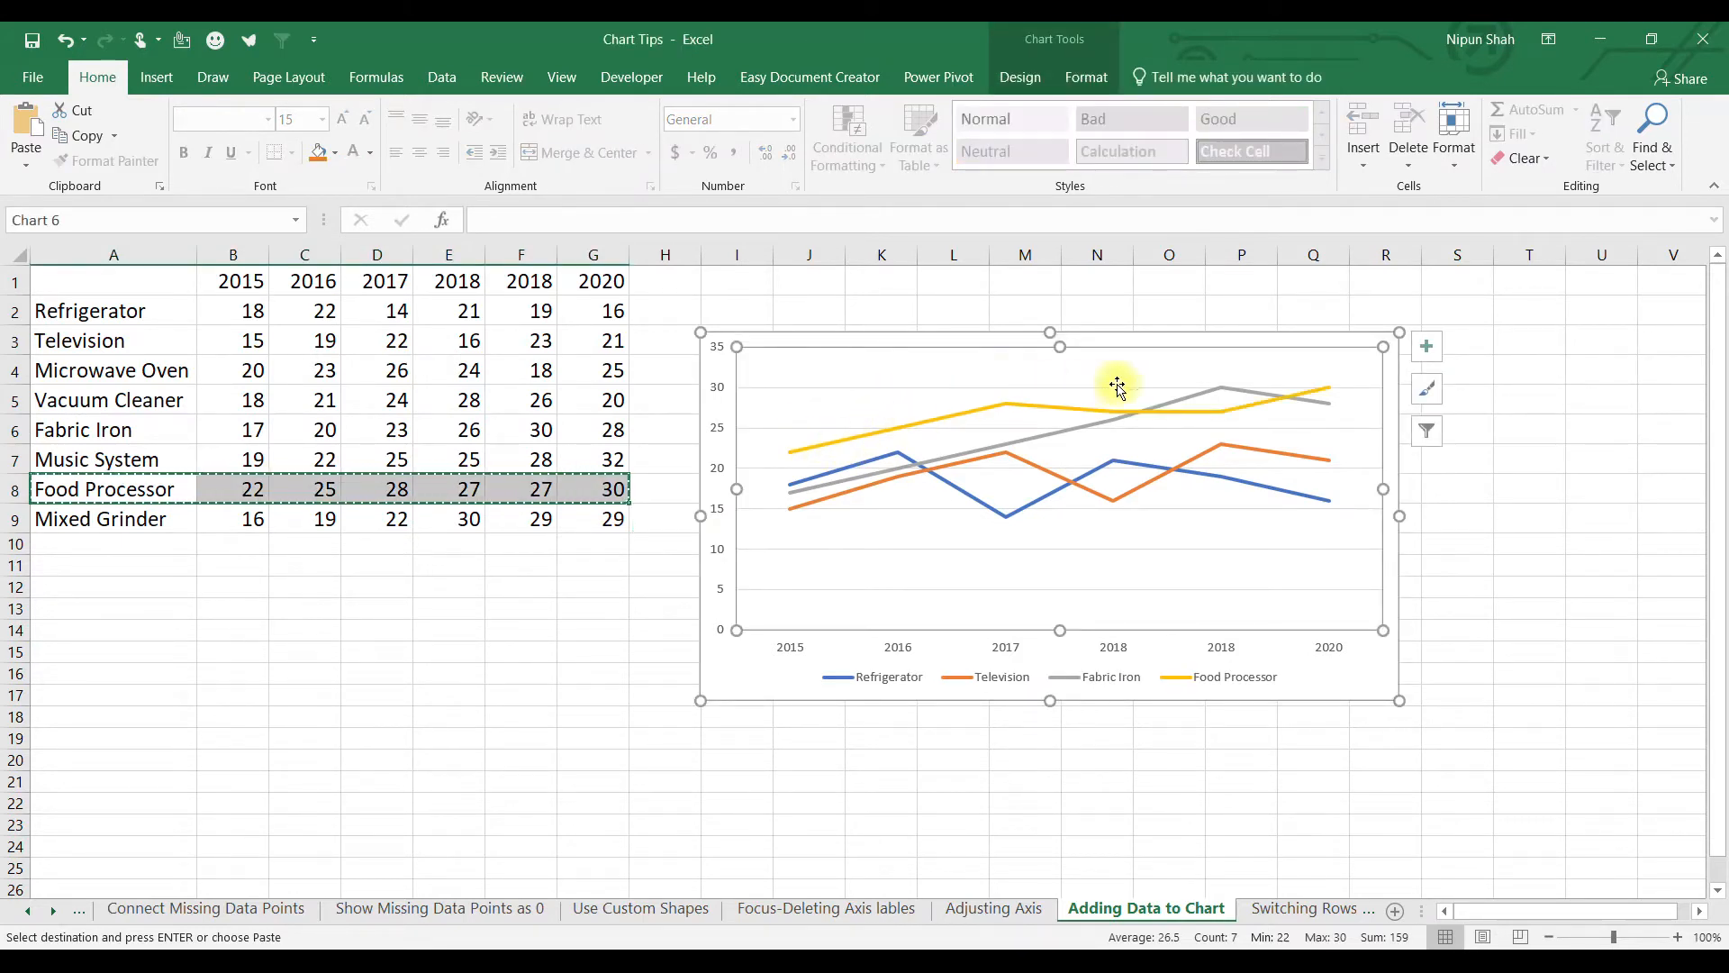
mouse_move(1336, 389)
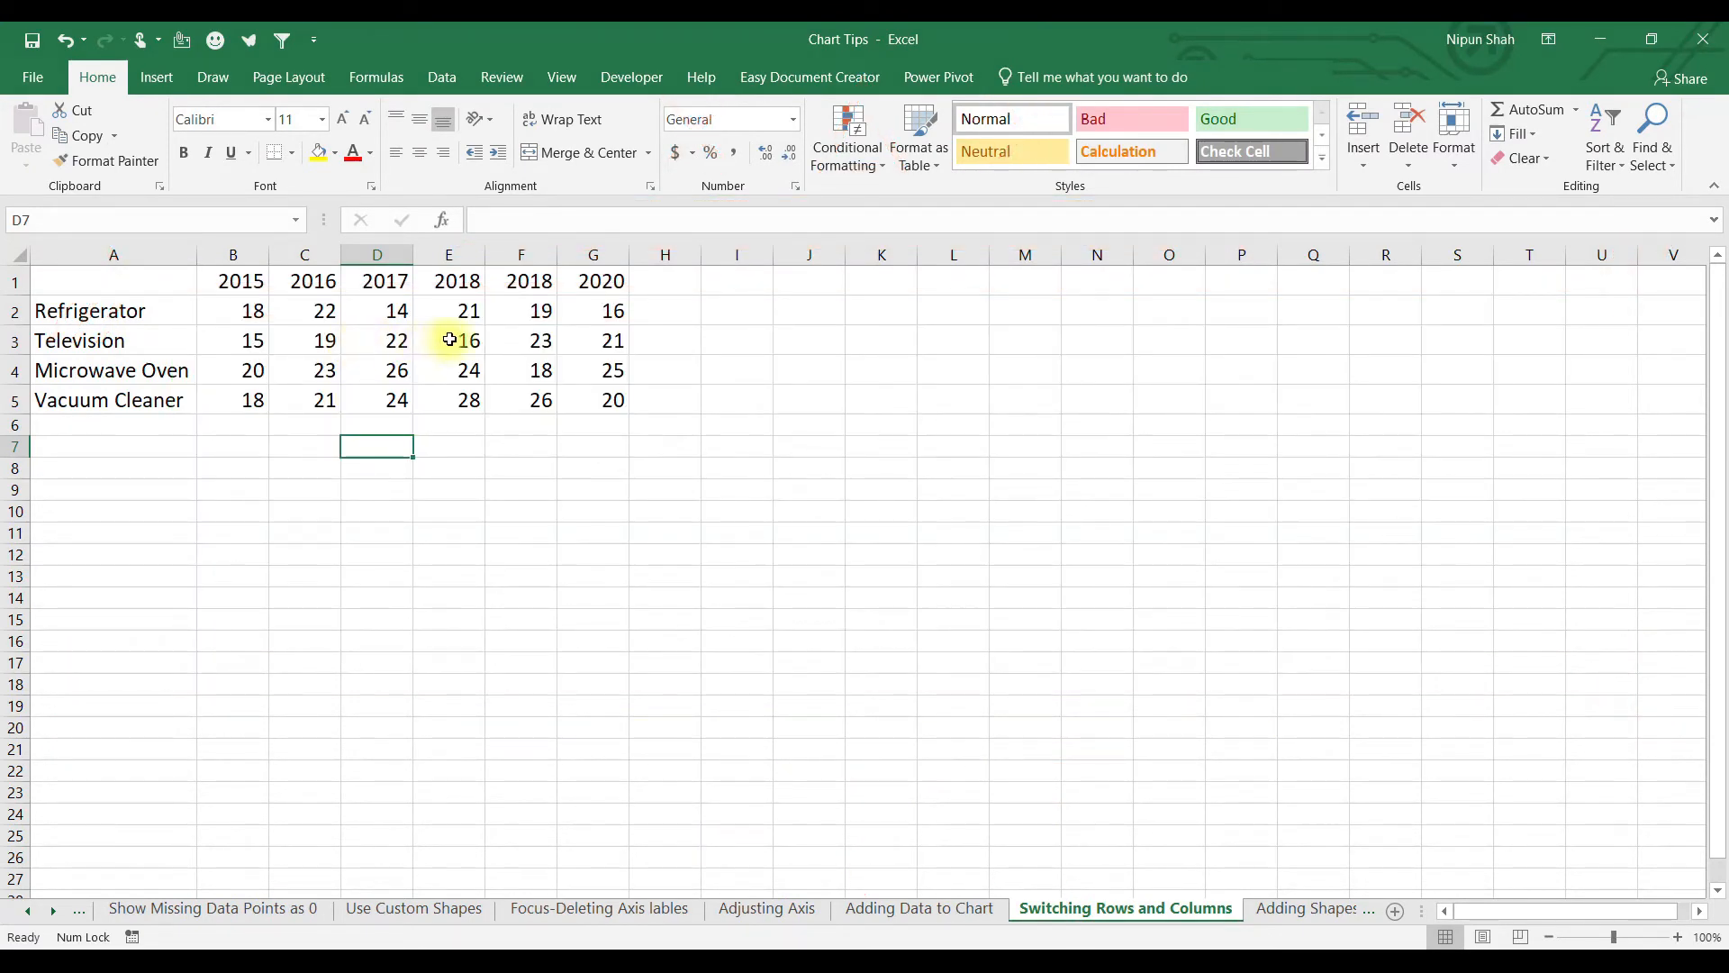
Chart A1:G5 as clustered columns with Alt+F1, then switch row/column to group by product.
left_click_drag(231, 280, 598, 279)
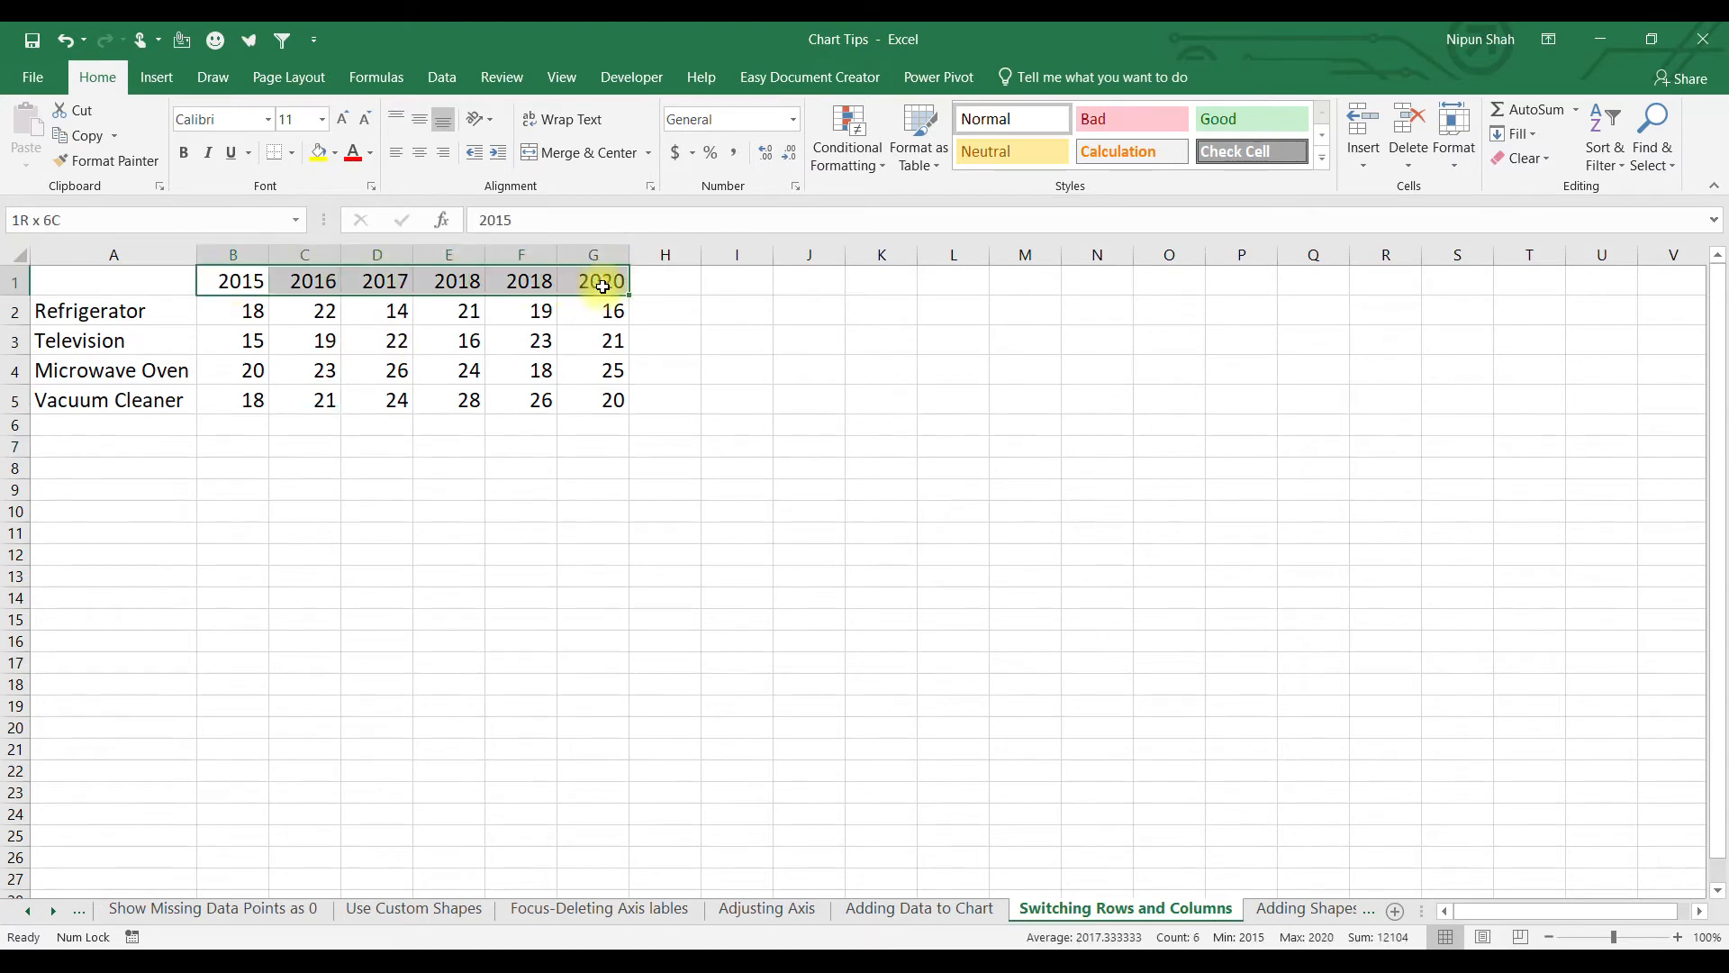
left_click_drag(159, 315, 147, 392)
left_click_drag(146, 283, 613, 402)
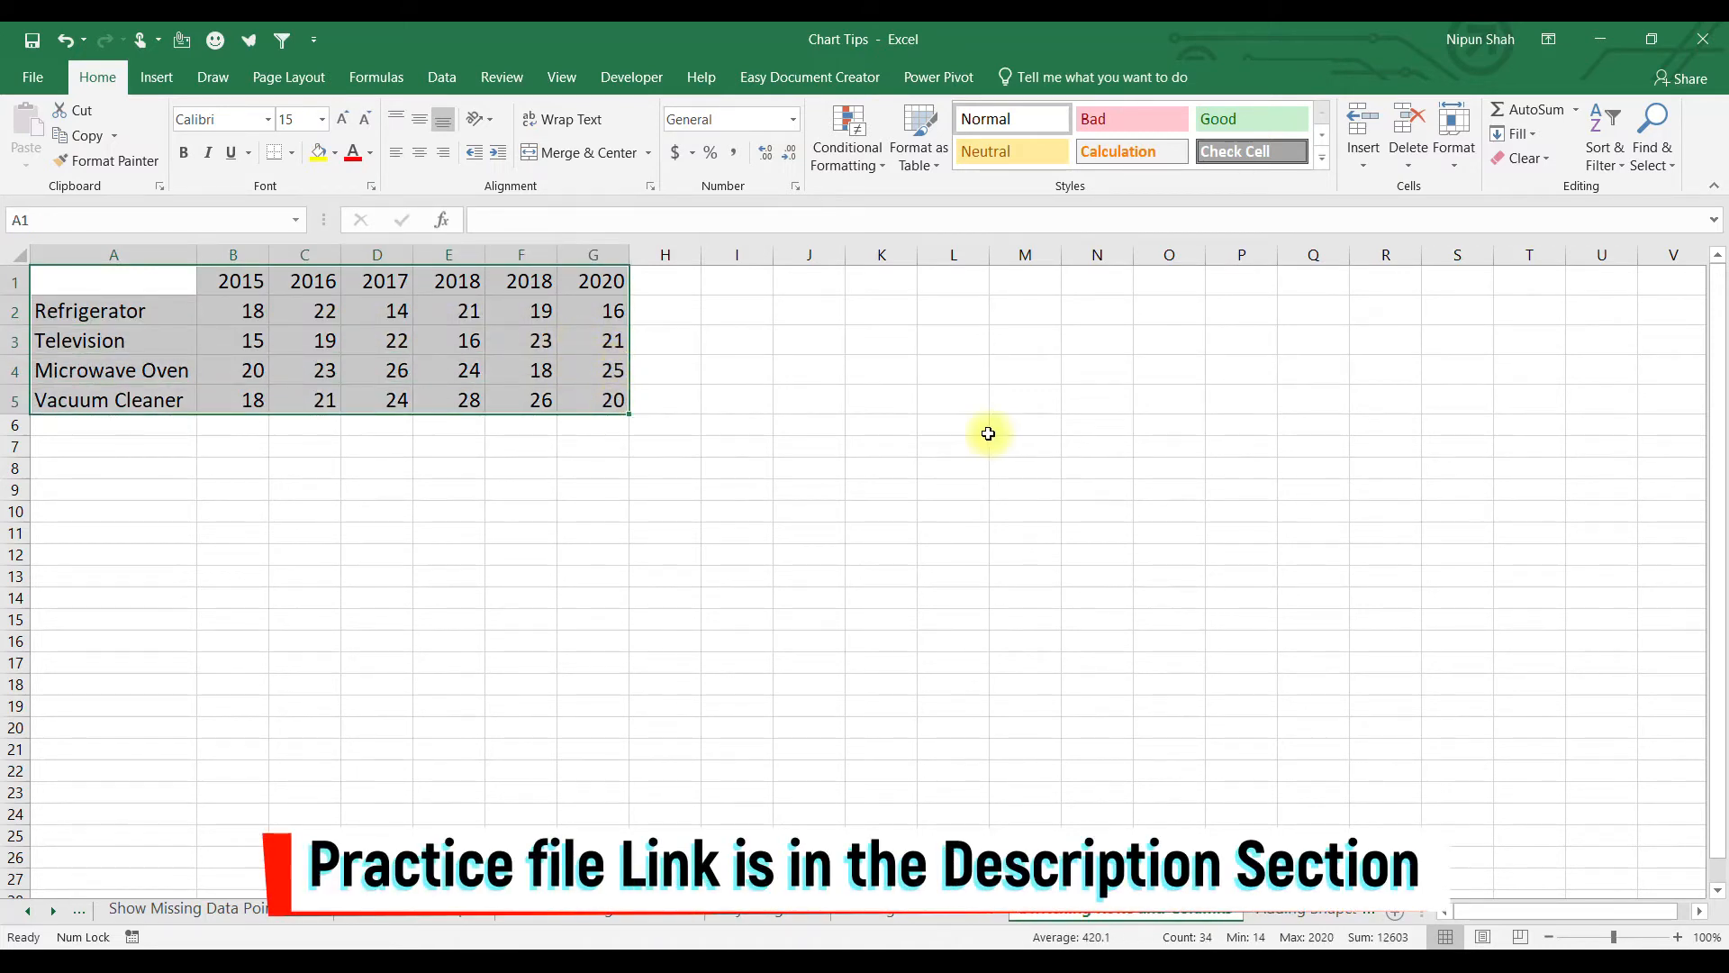
key("ctrl+z")
key("alt+F1")
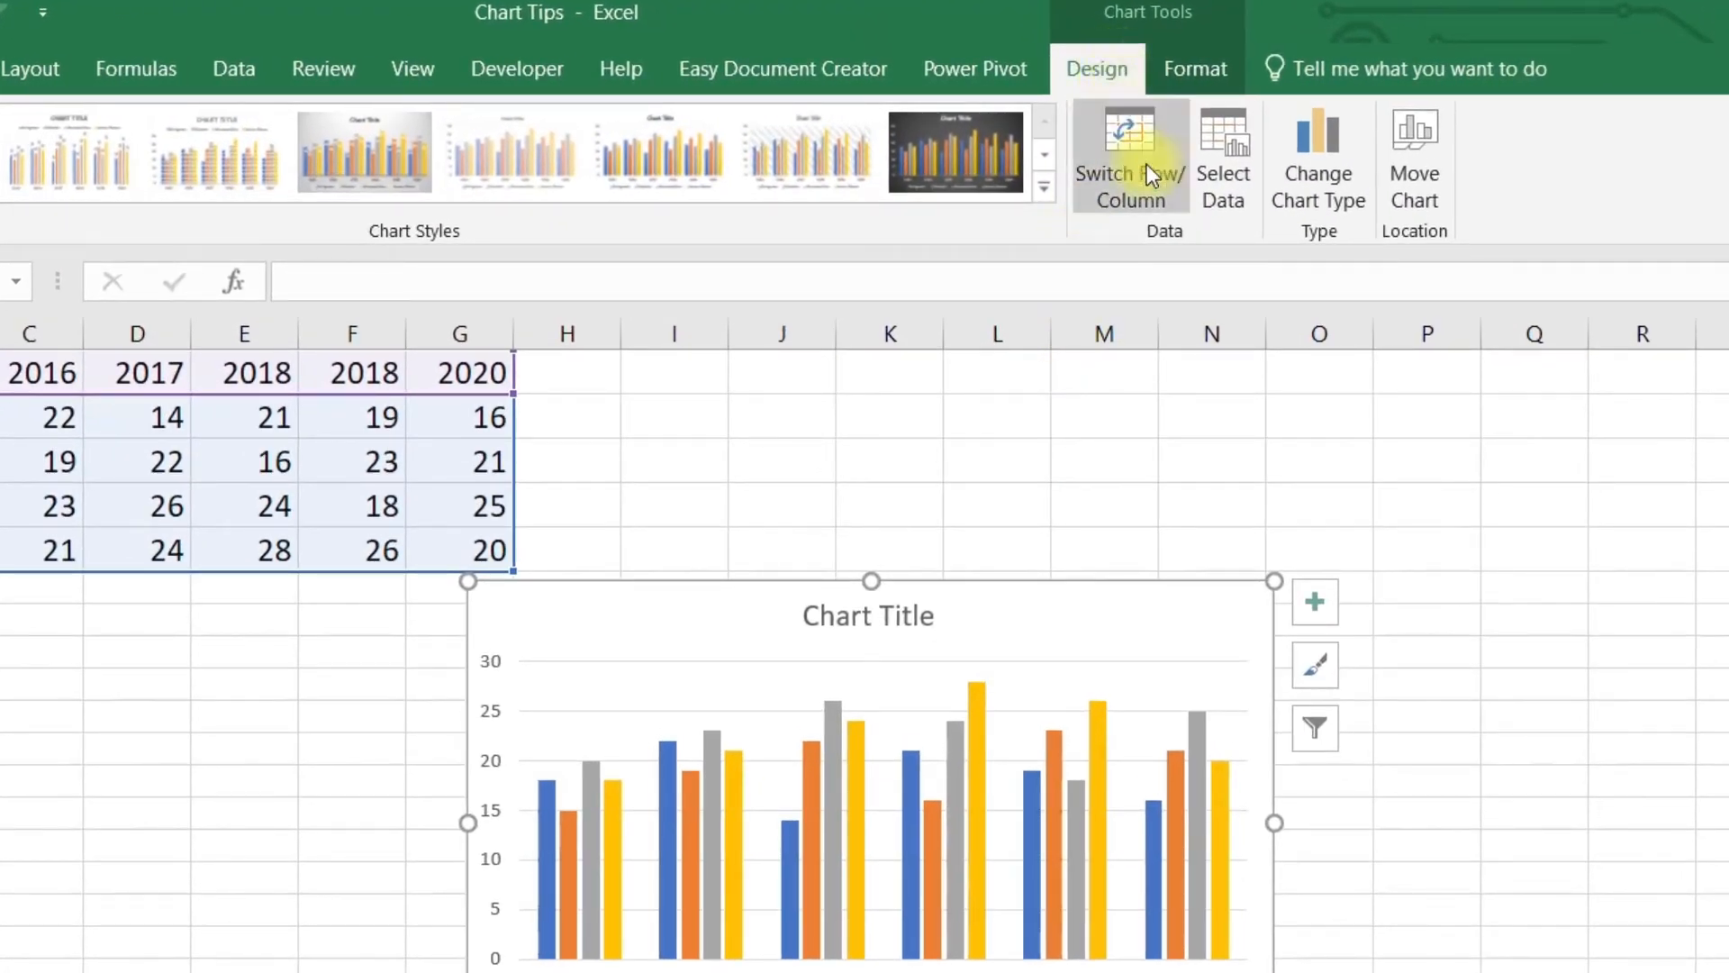
left_click(1133, 137)
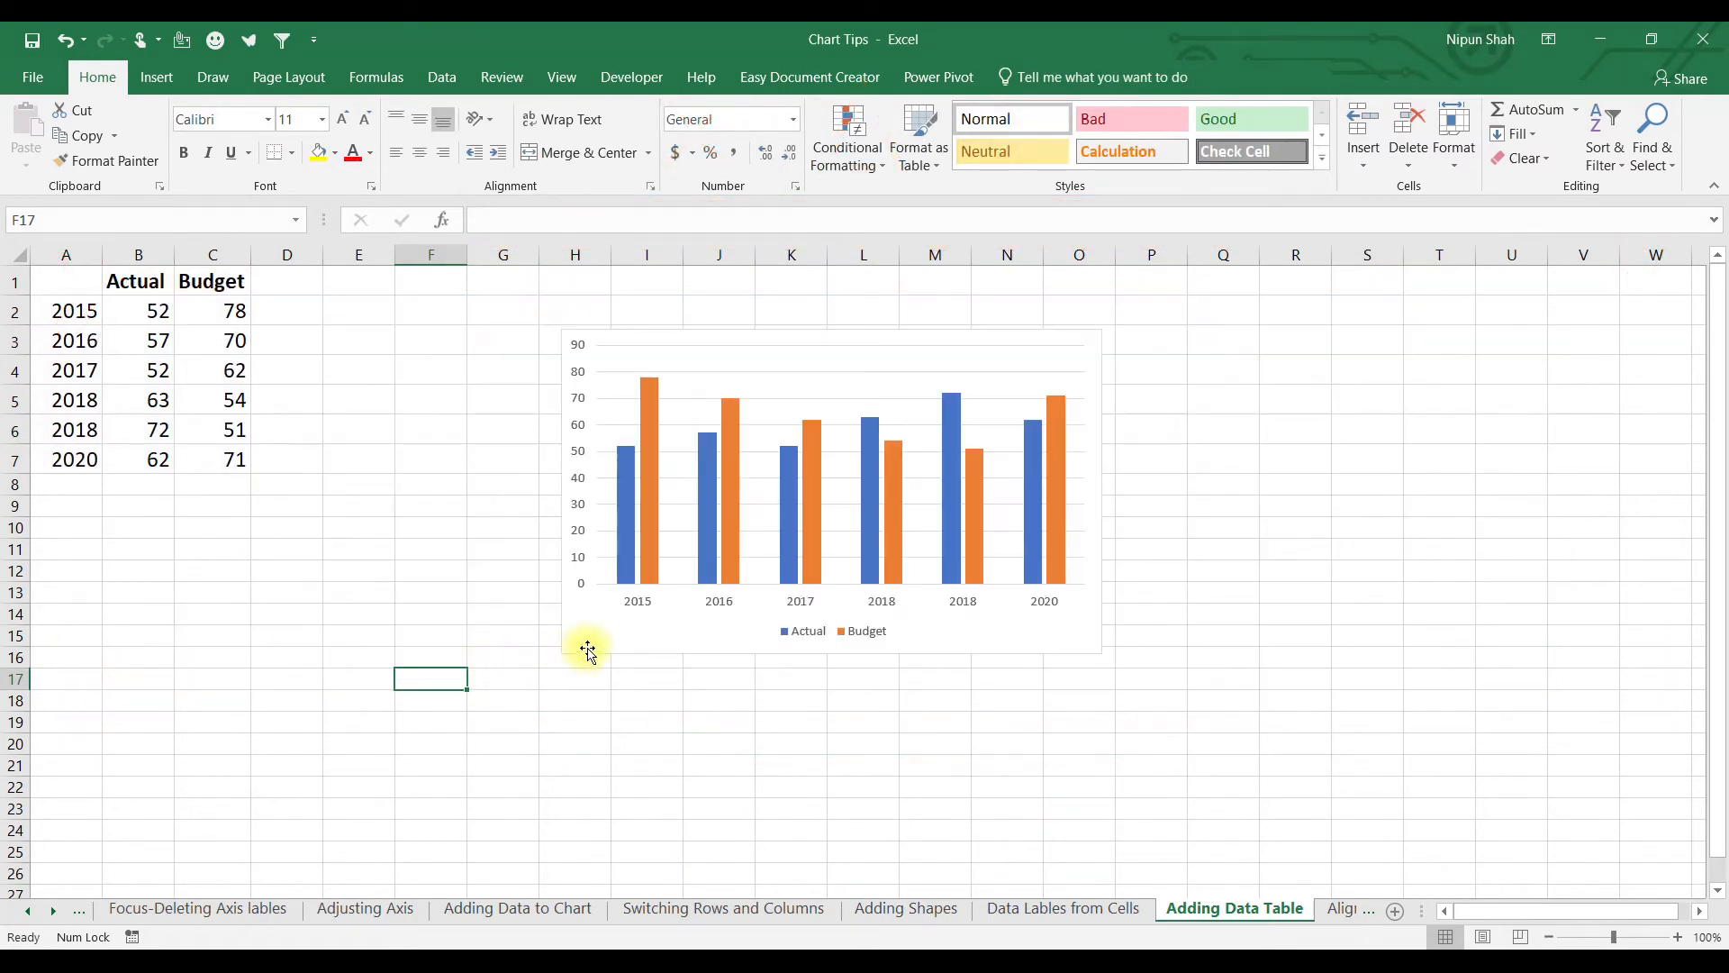
Attach a Data Table With Legend Keys below the Actual and Budget chart.
left_click(587, 645)
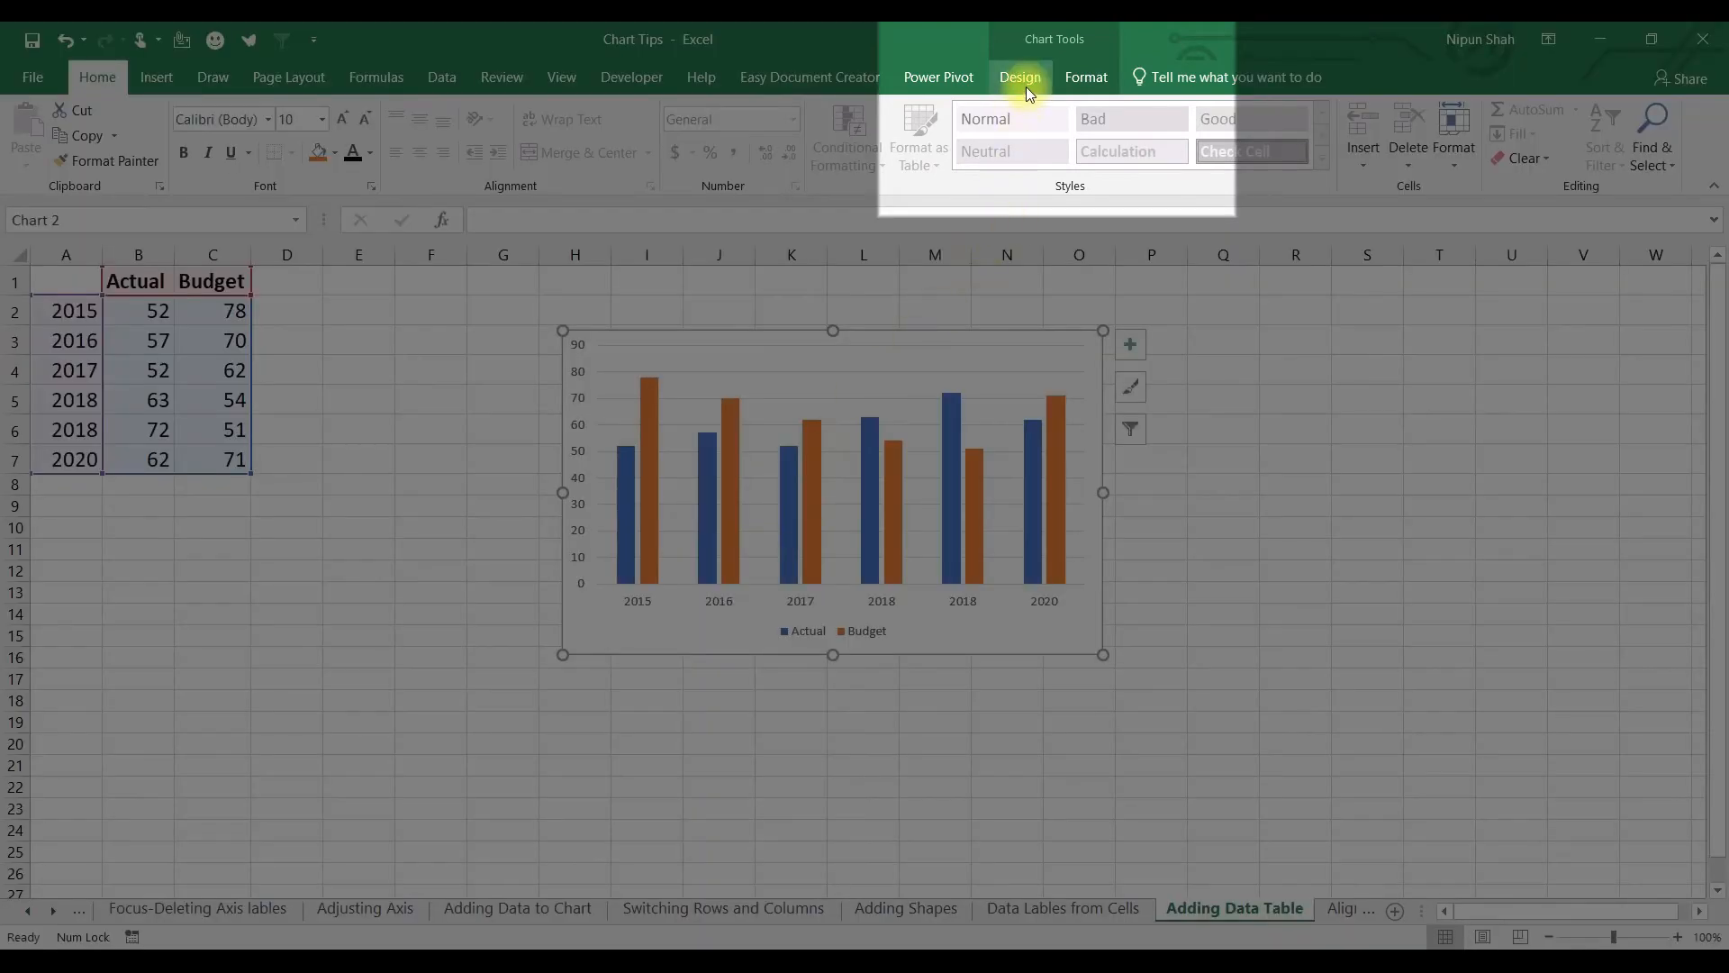
left_click(1020, 76)
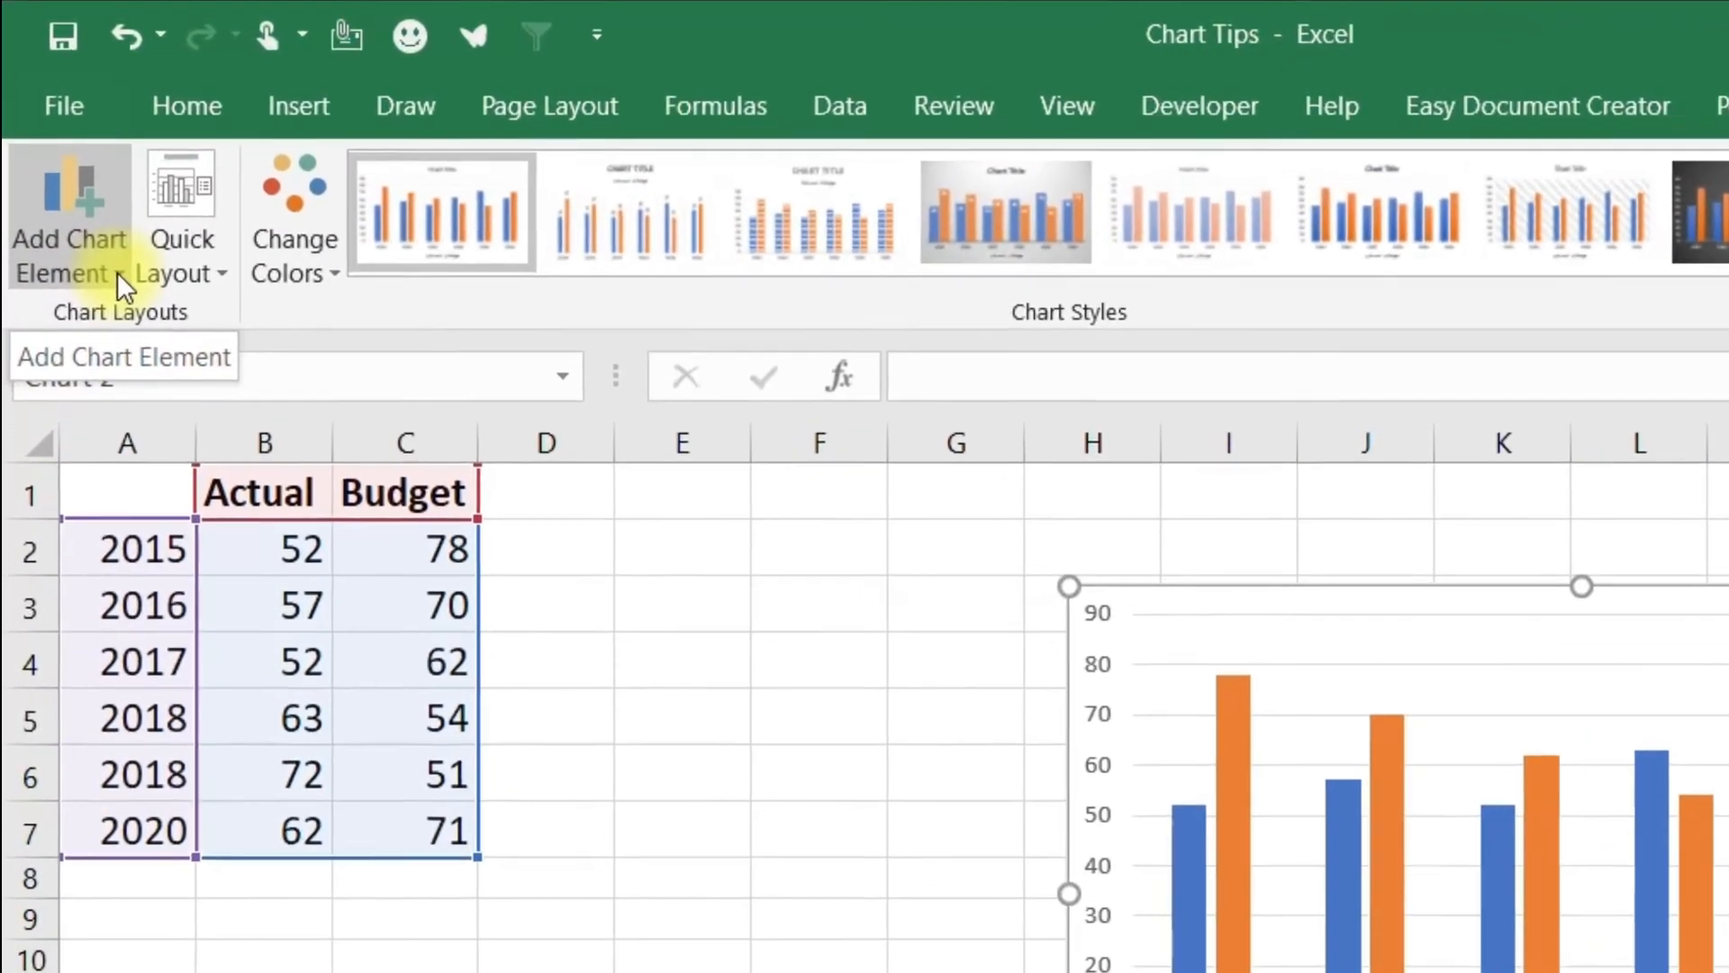
left_click(56, 168)
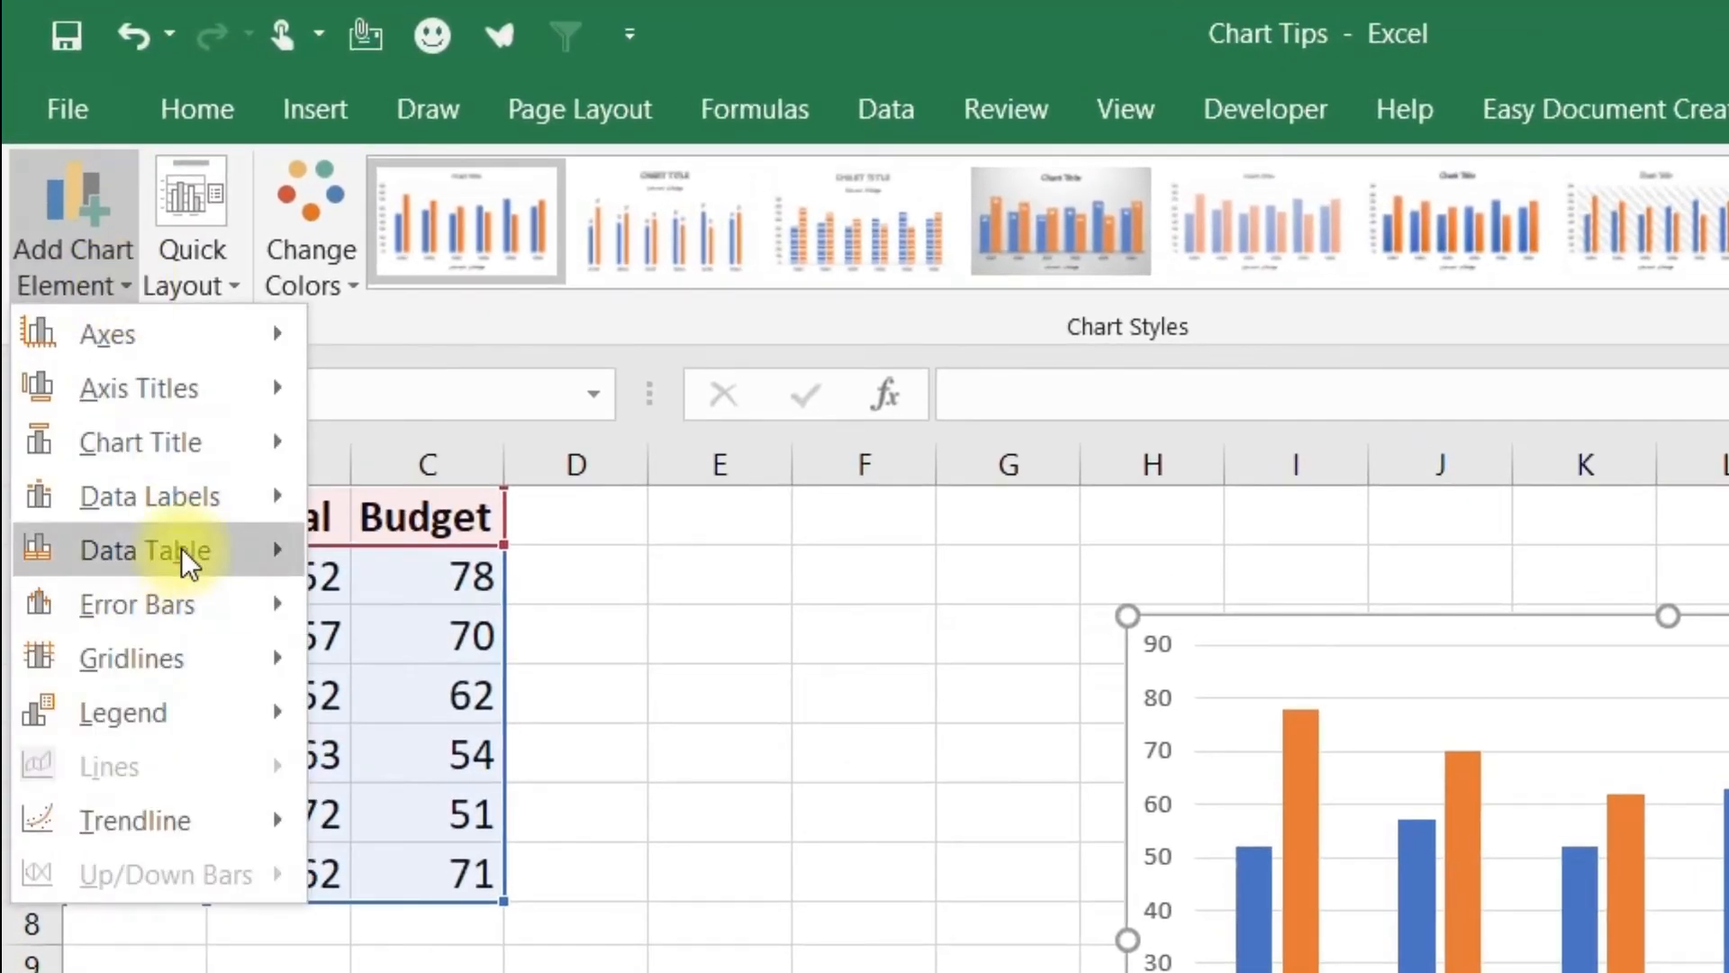
mouse_move(186, 559)
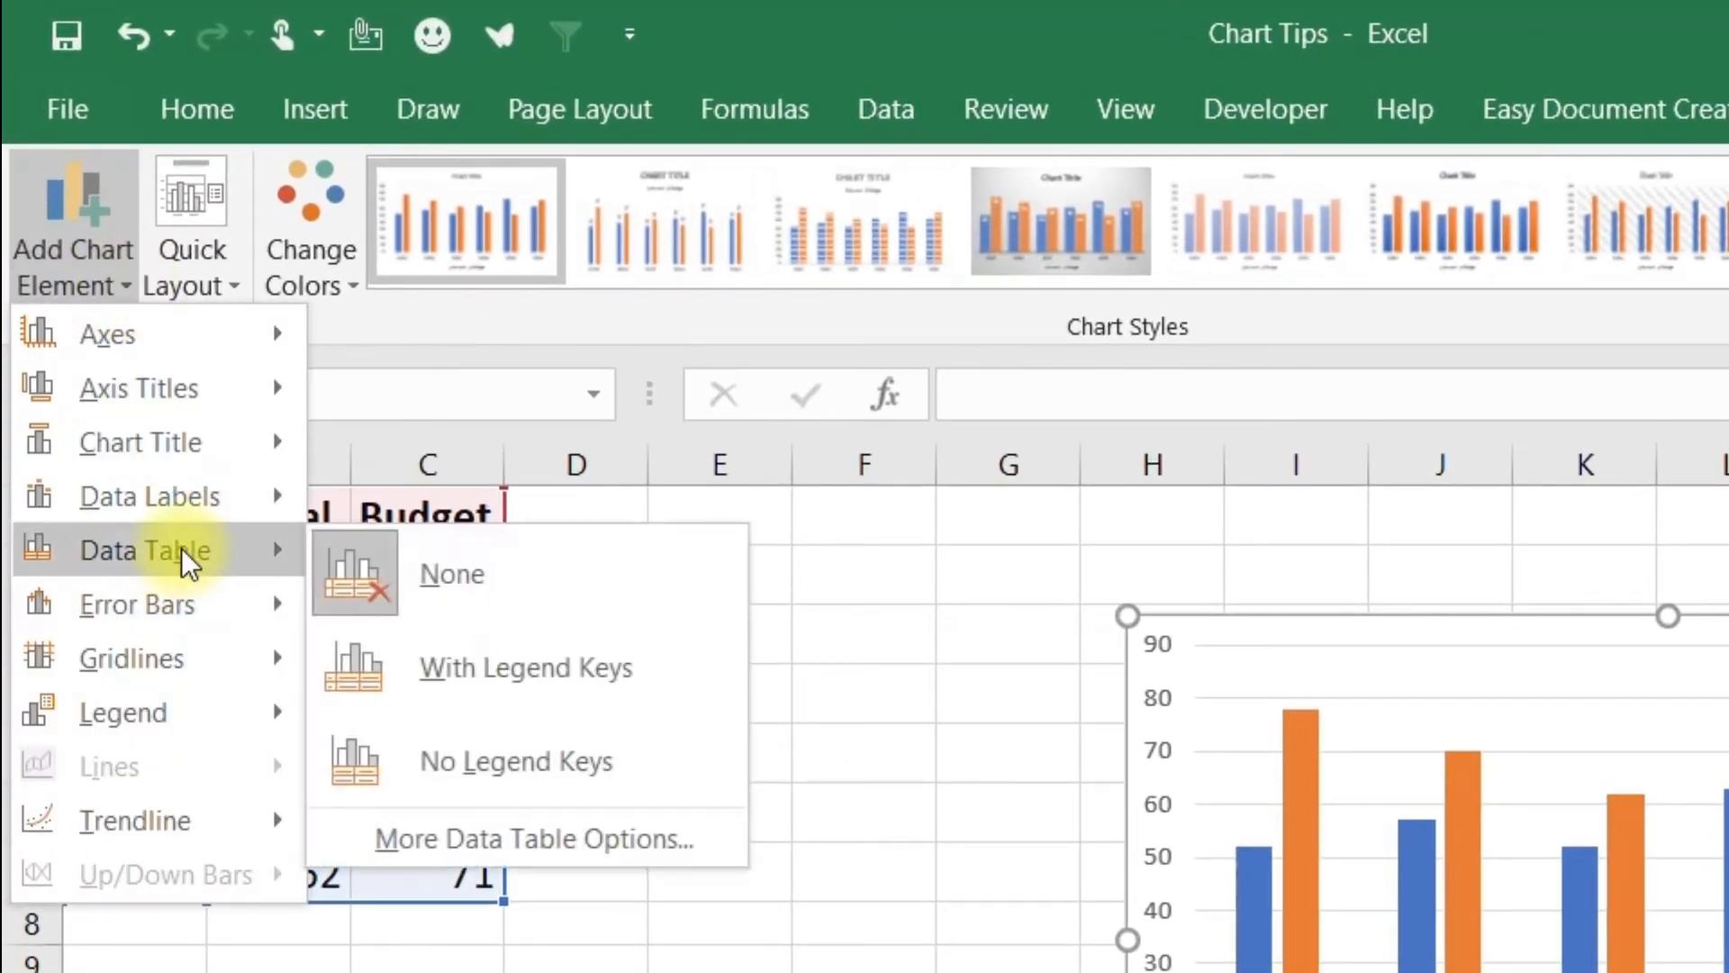
left_click(509, 696)
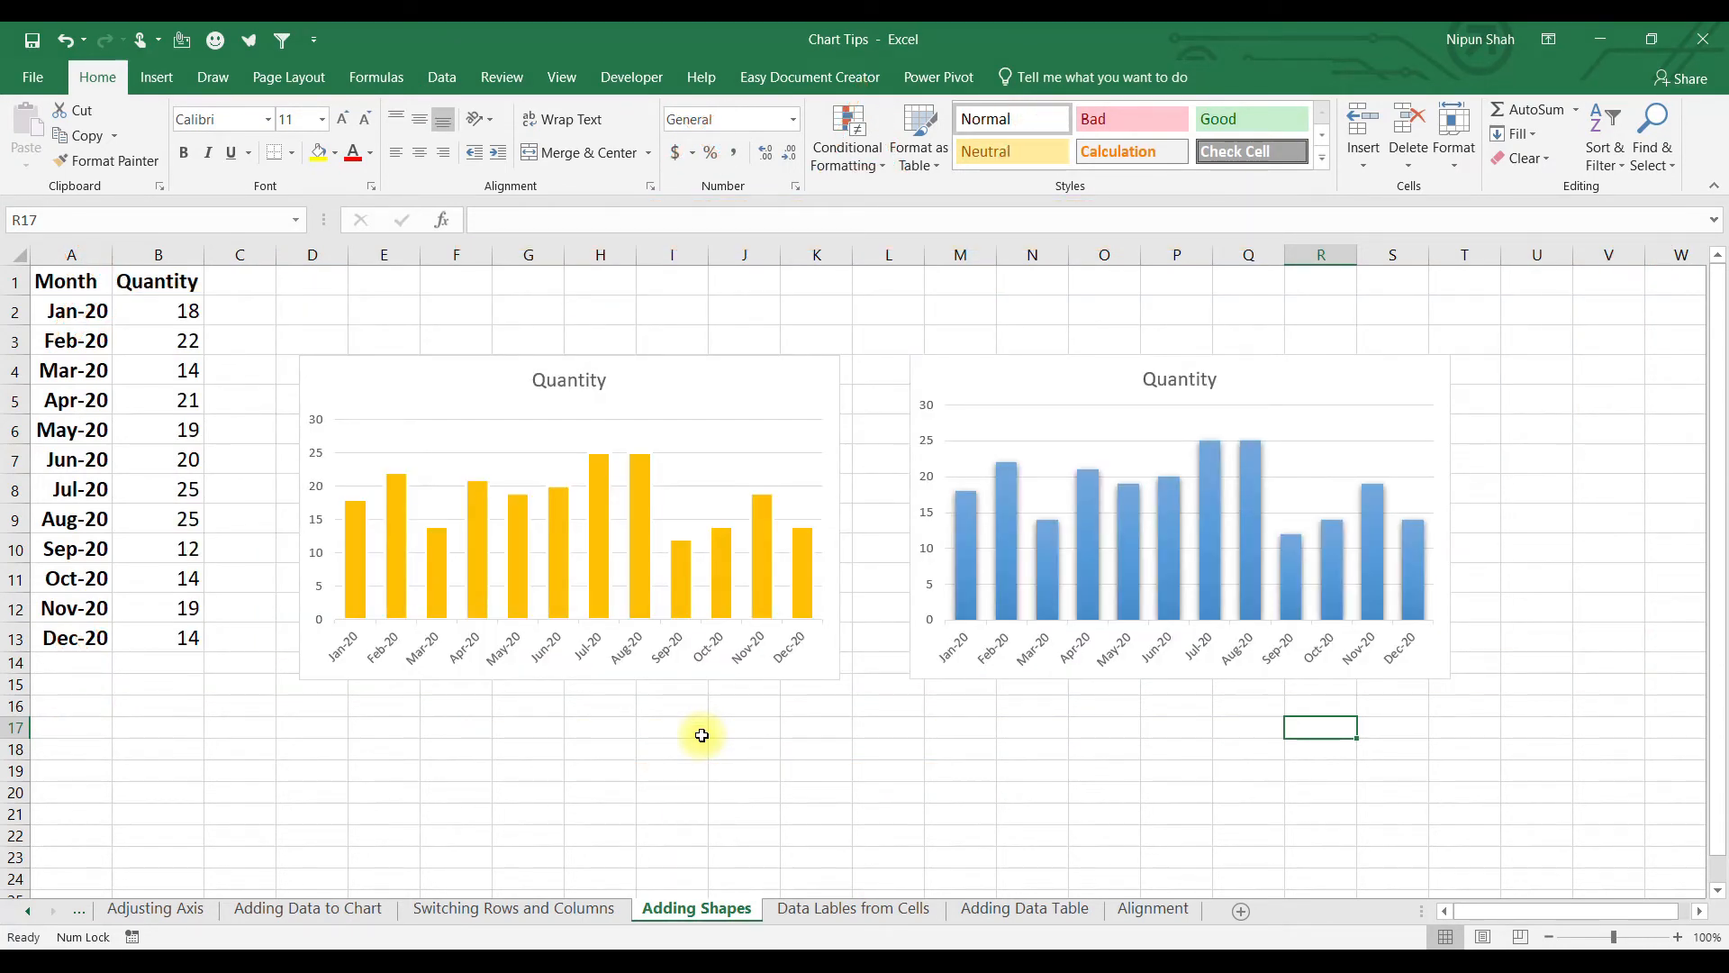
Replace the left chart's title with a yellow 5-inch rectangle across its top.
left_click(750, 403)
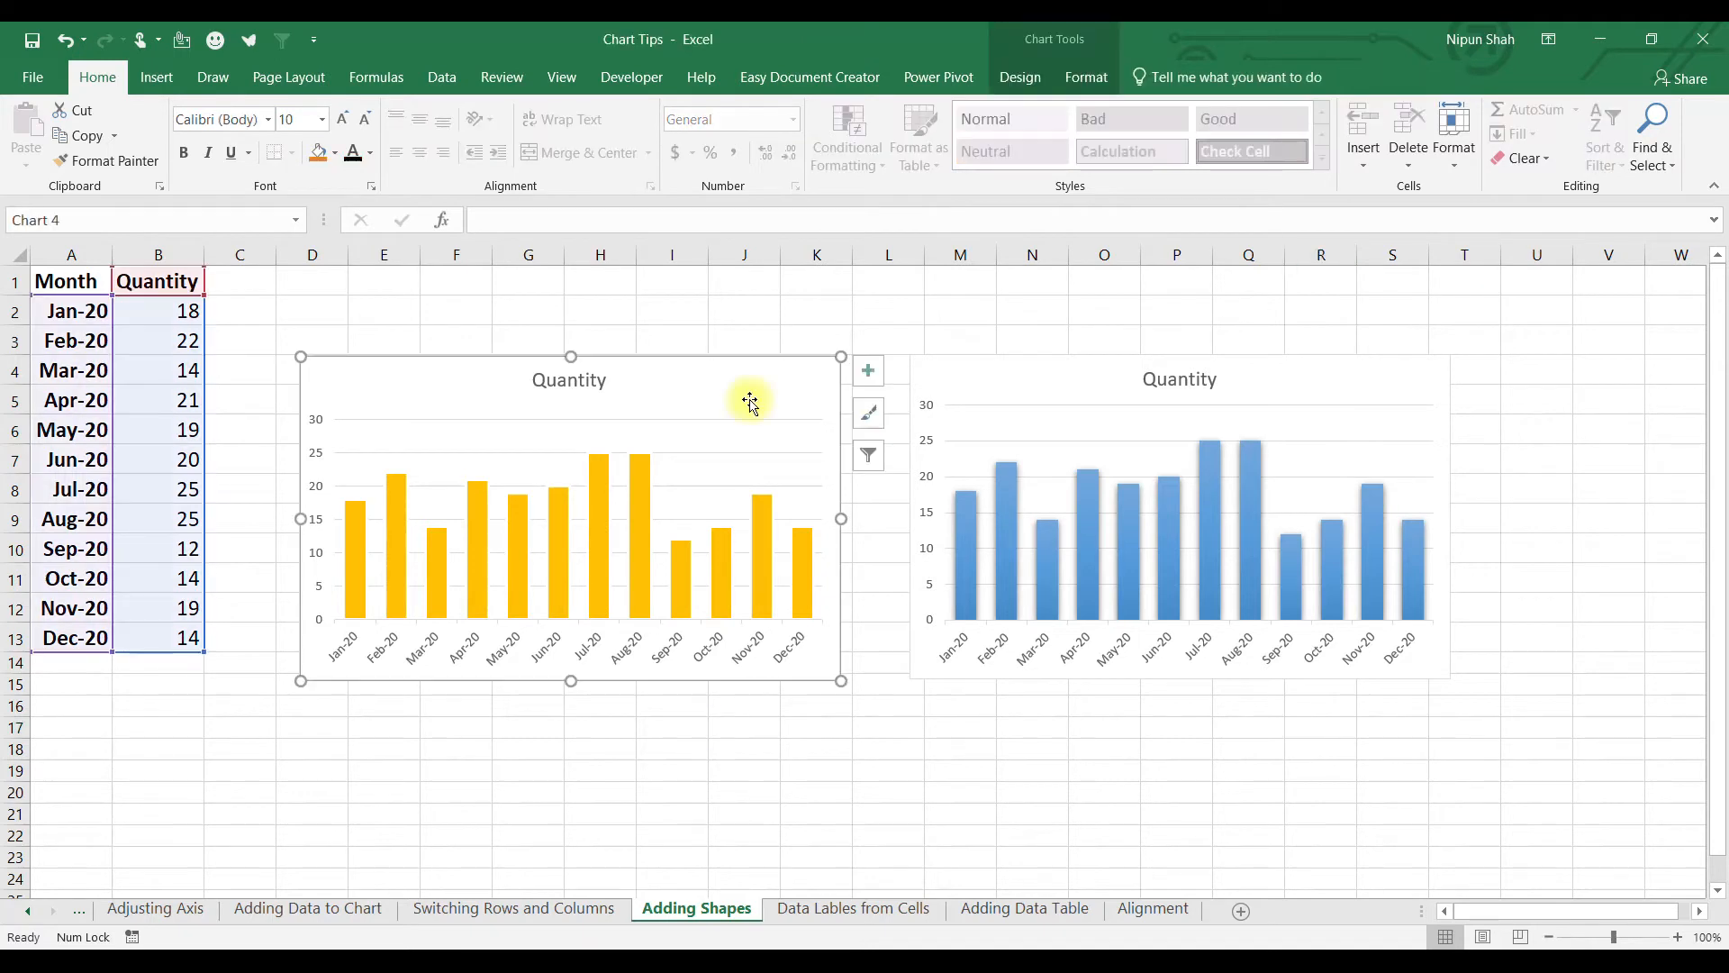
left_click(571, 389)
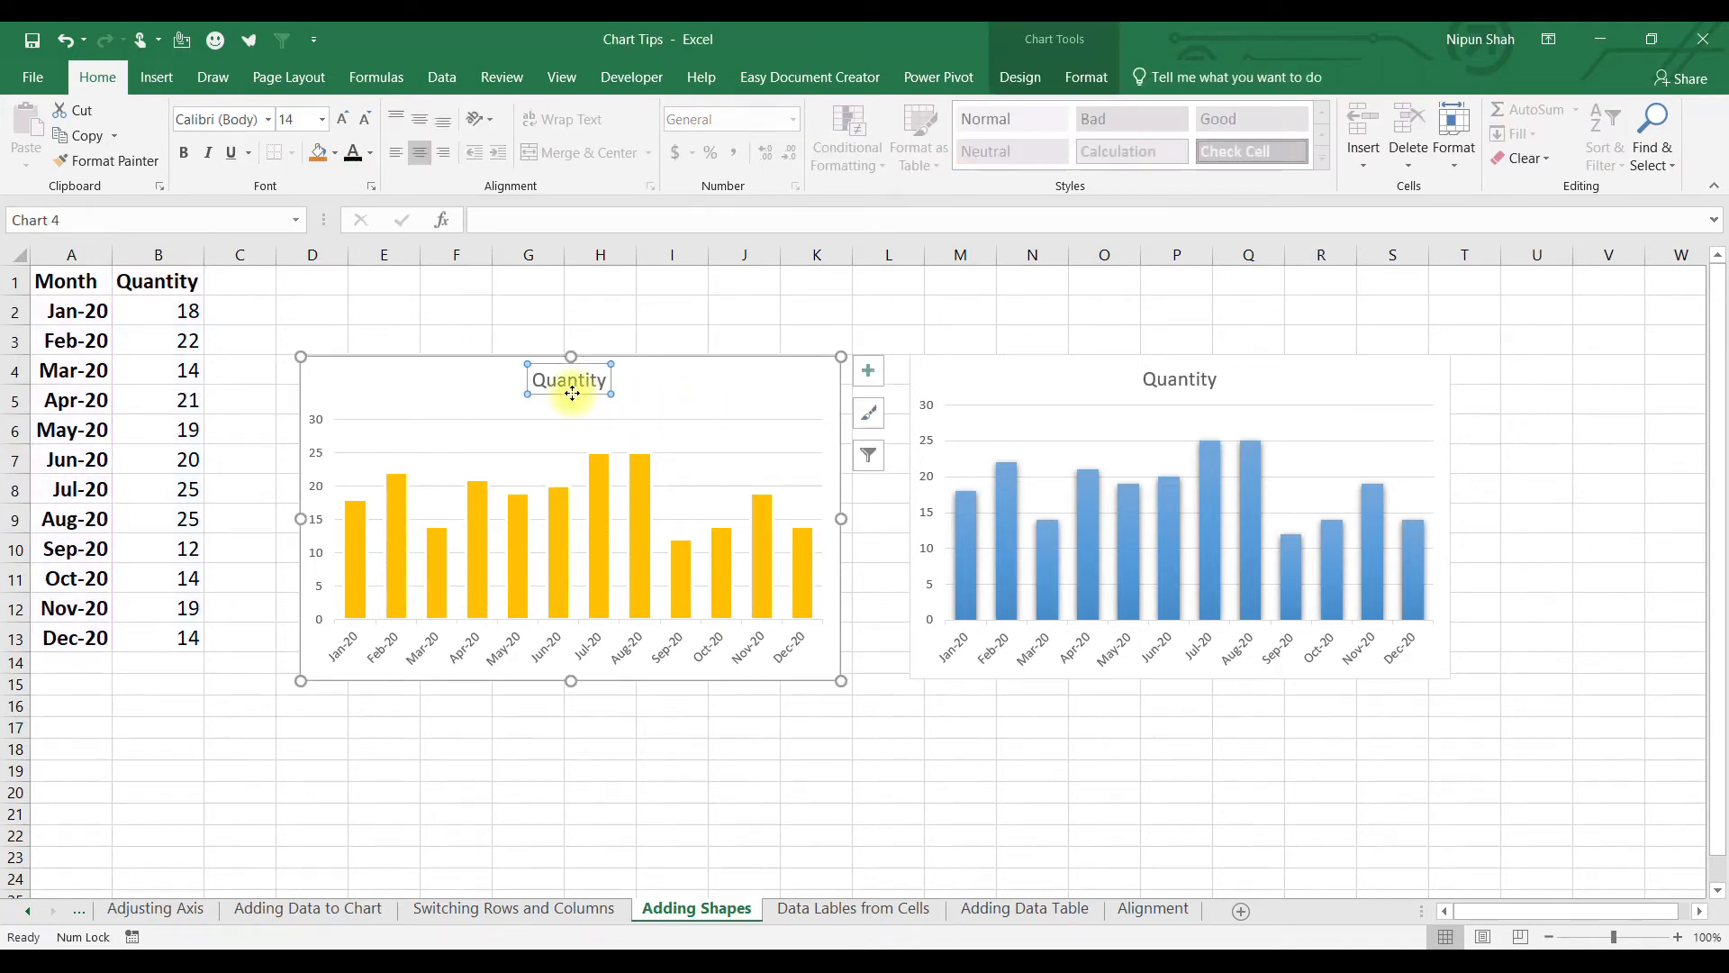
key("Delete")
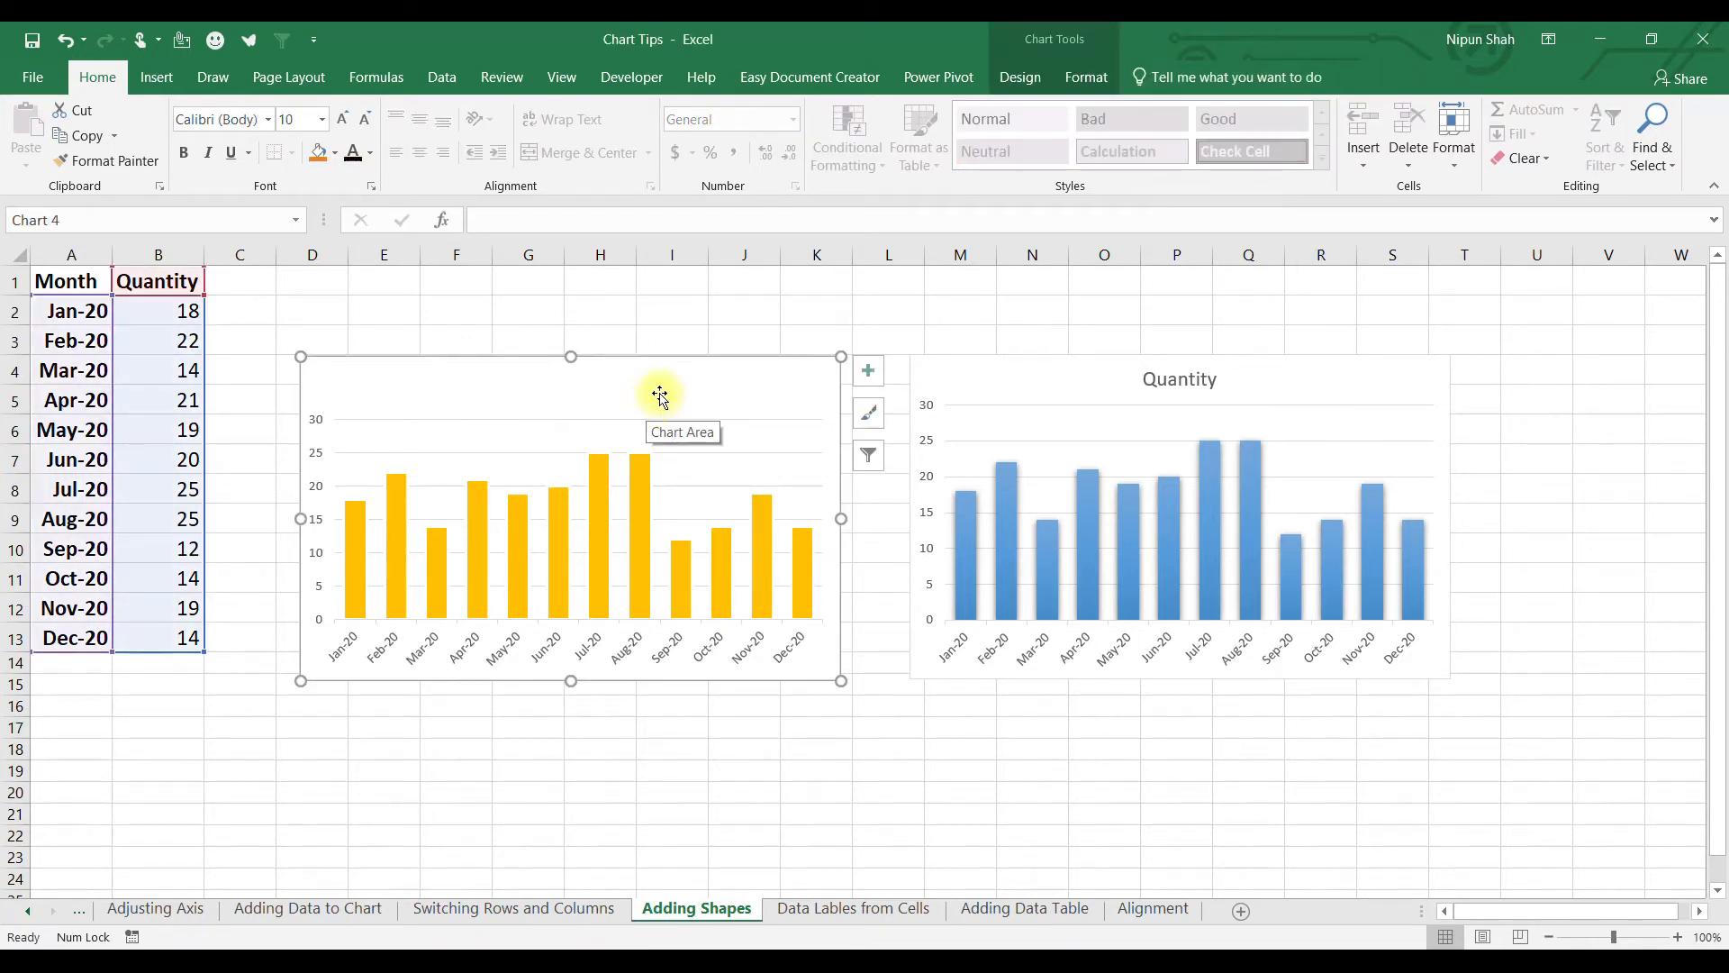
key("Escape")
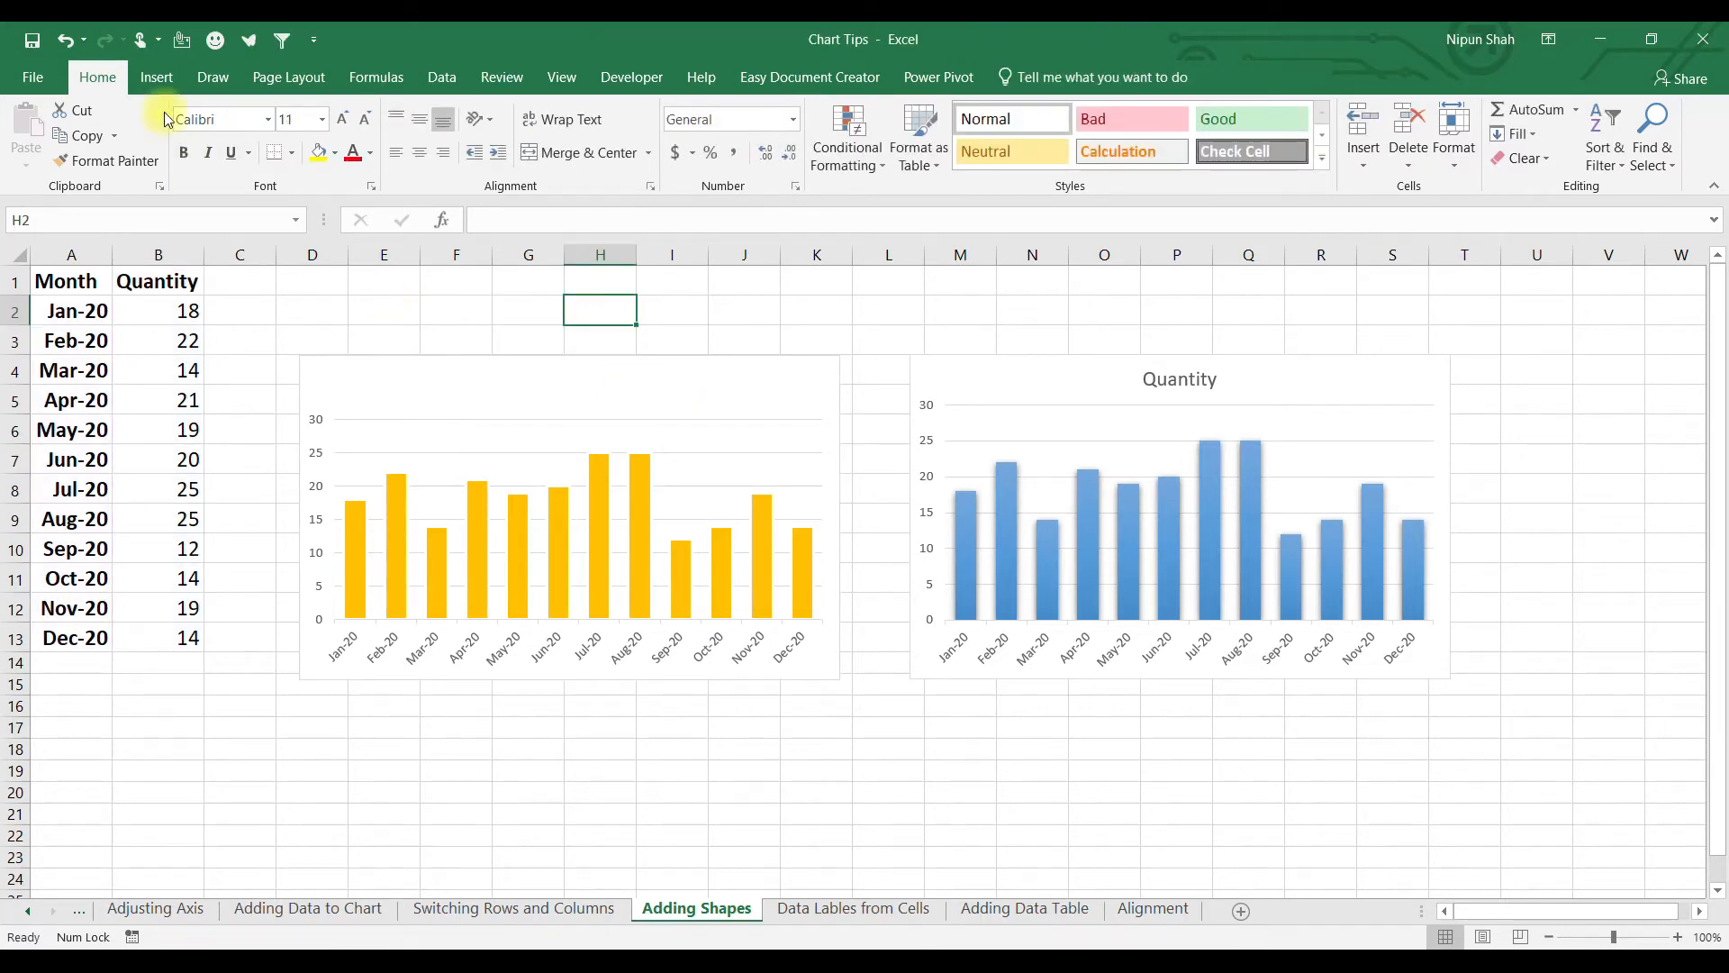
left_click(156, 76)
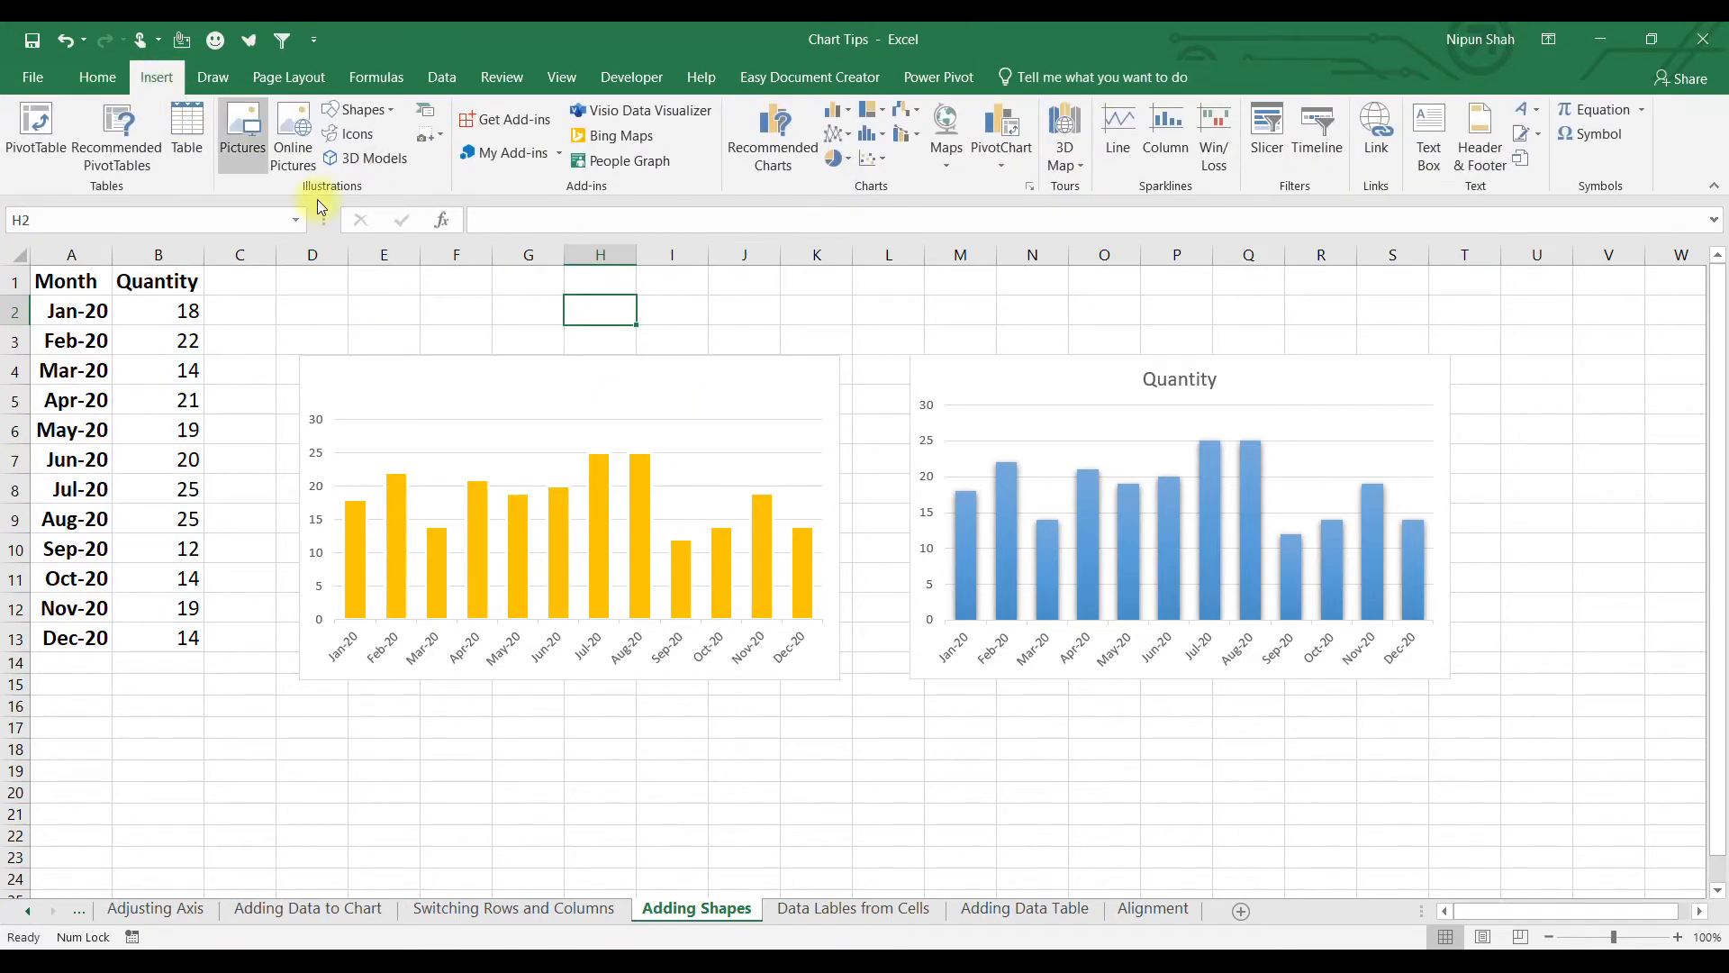
left_click(369, 110)
left_click(448, 162)
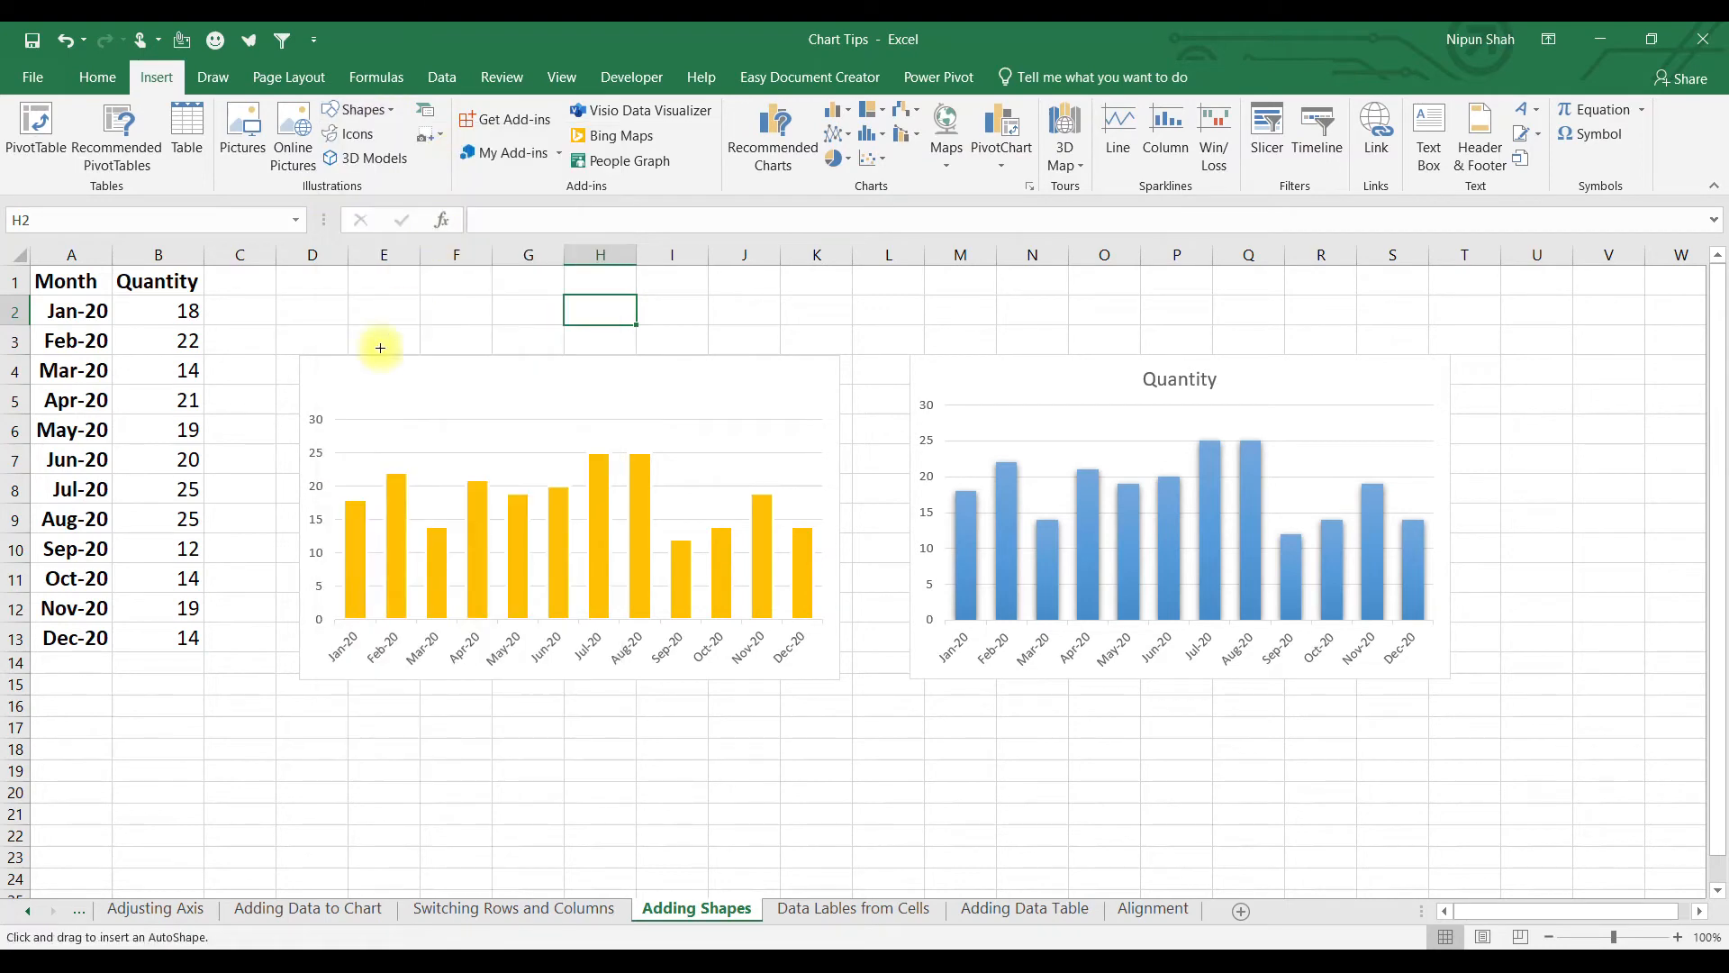
left_click_drag(303, 358, 840, 411)
left_click_drag(301, 385, 298, 386)
left_click(561, 130)
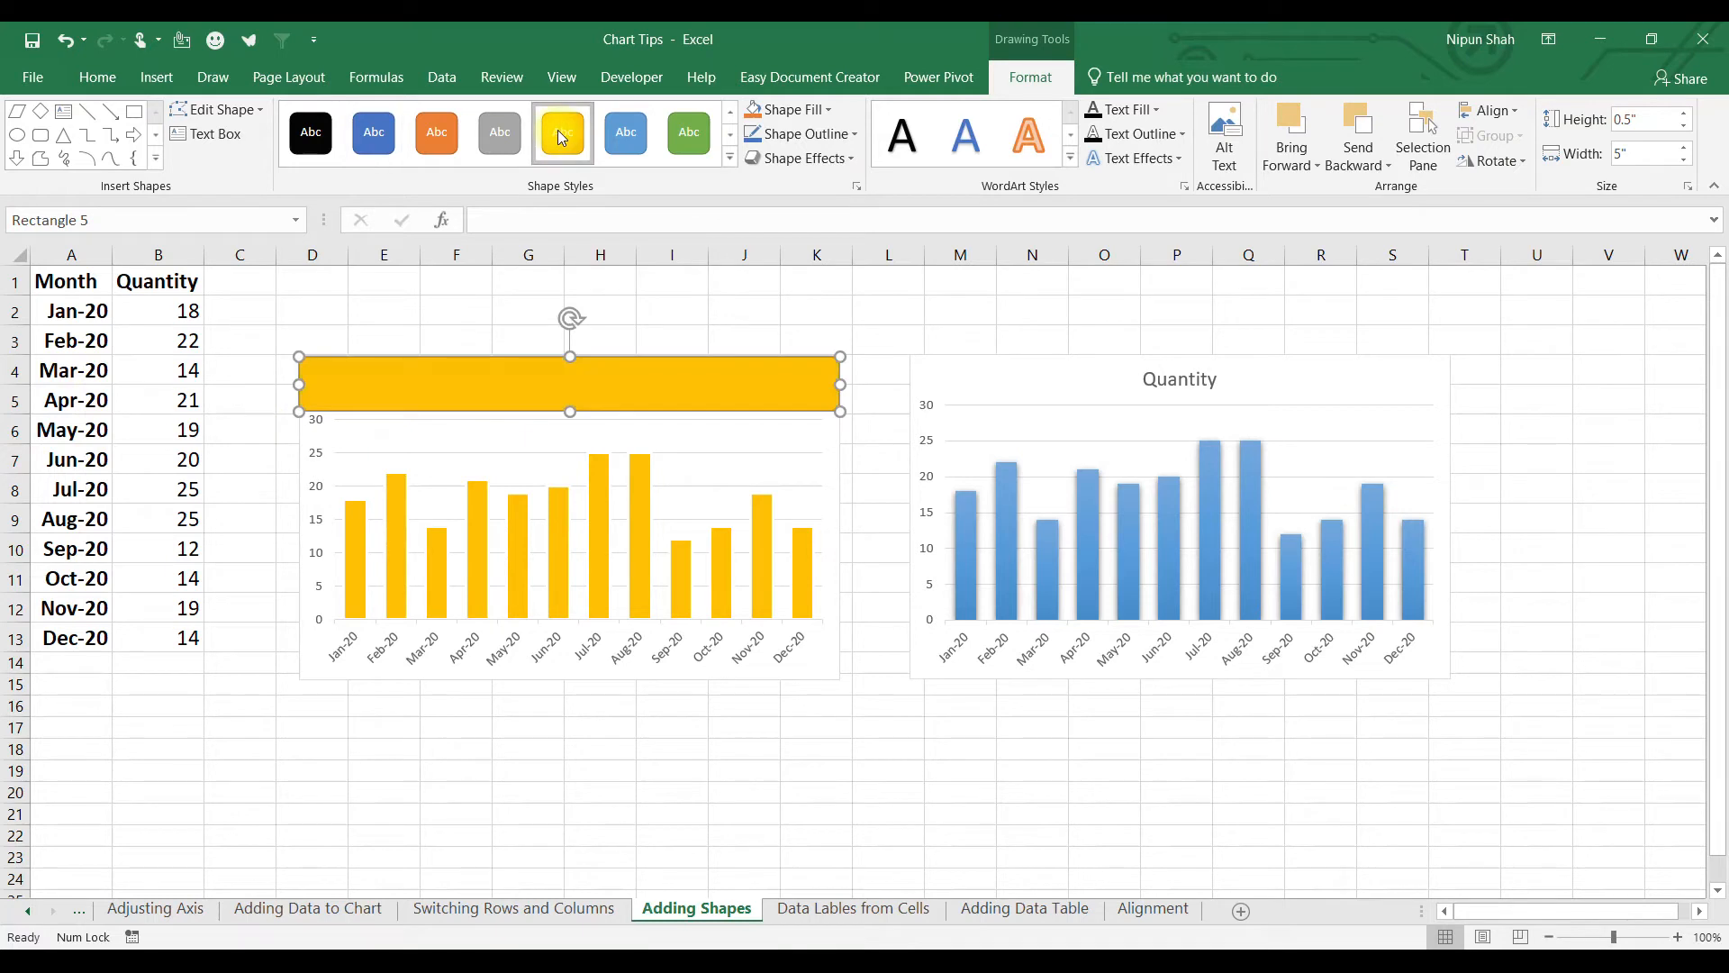
Link the rectangle's text to cell B1 (Quantity), centered at font size 20.
left_click(505, 220)
type("=")
left_click(155, 281)
key("Return")
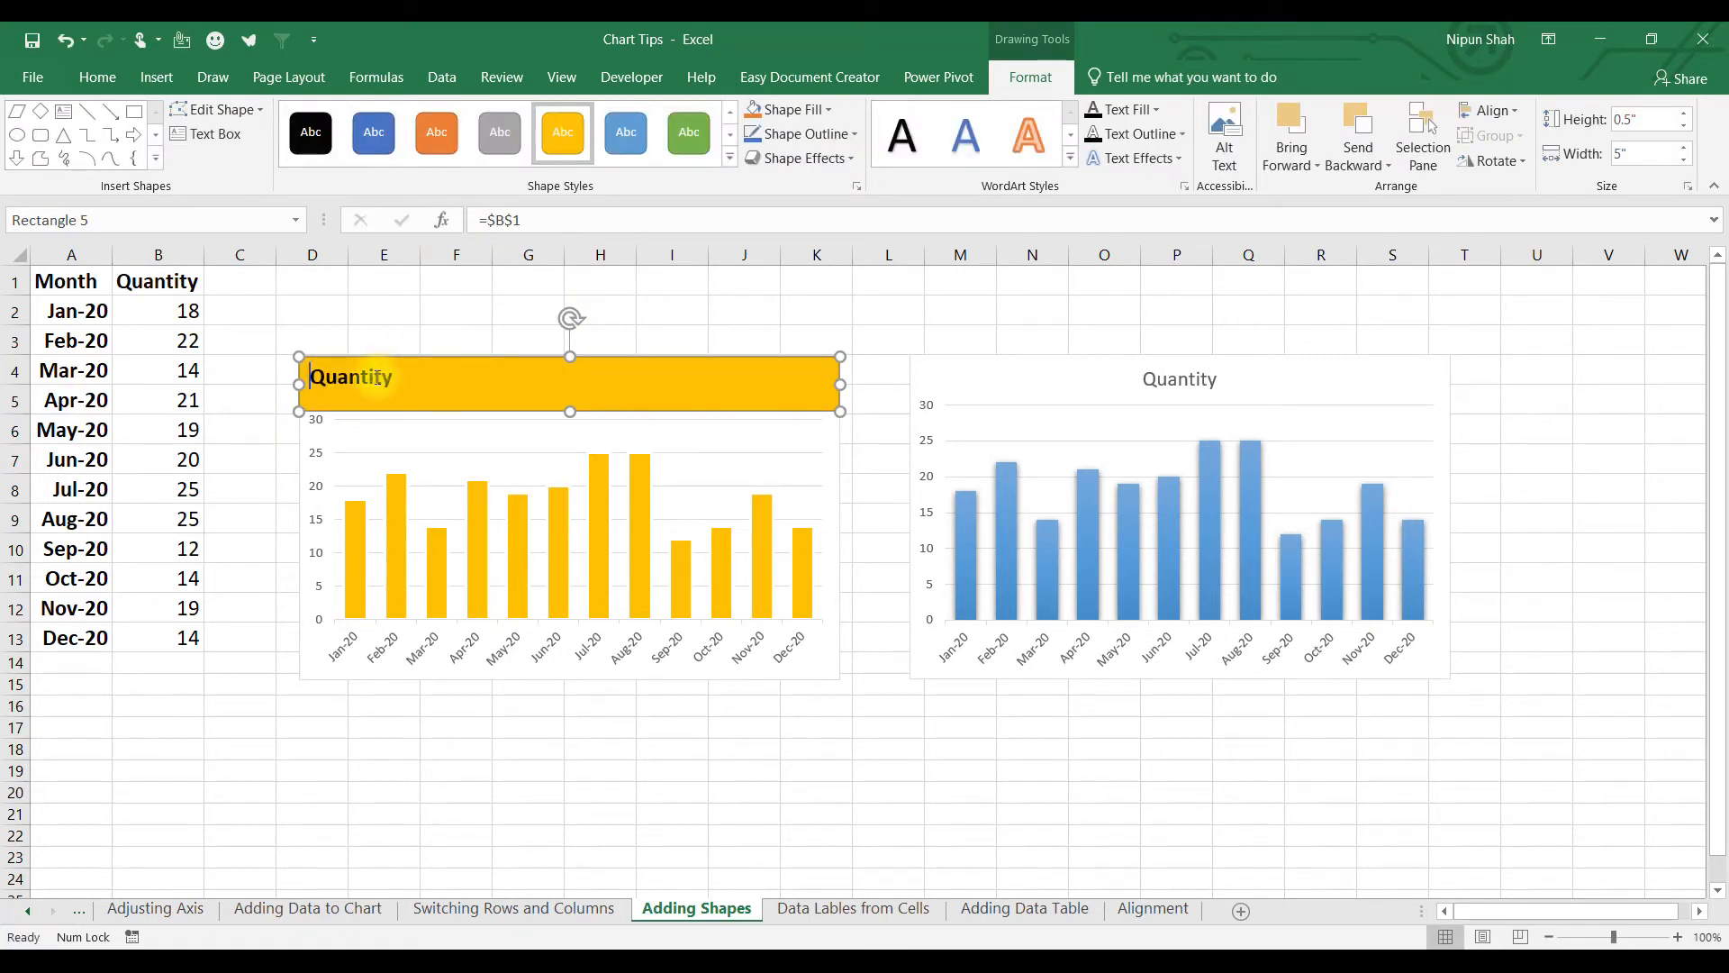
double_click(377, 377)
left_click(97, 76)
left_click(419, 152)
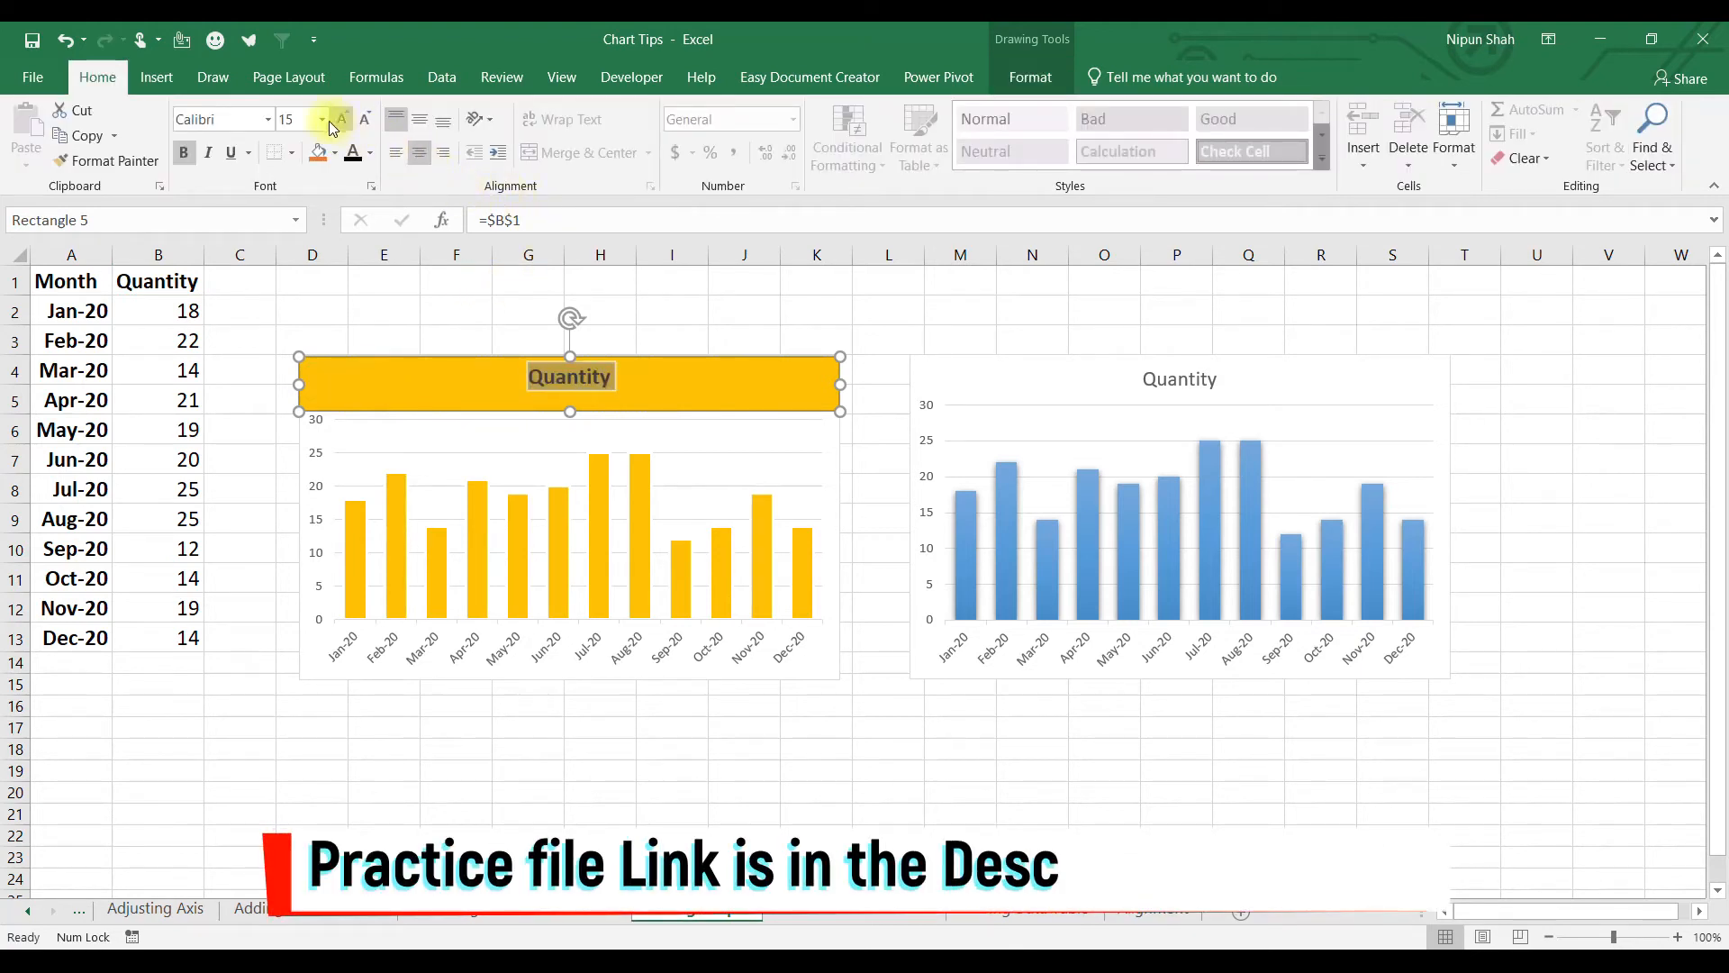
left_click(321, 119)
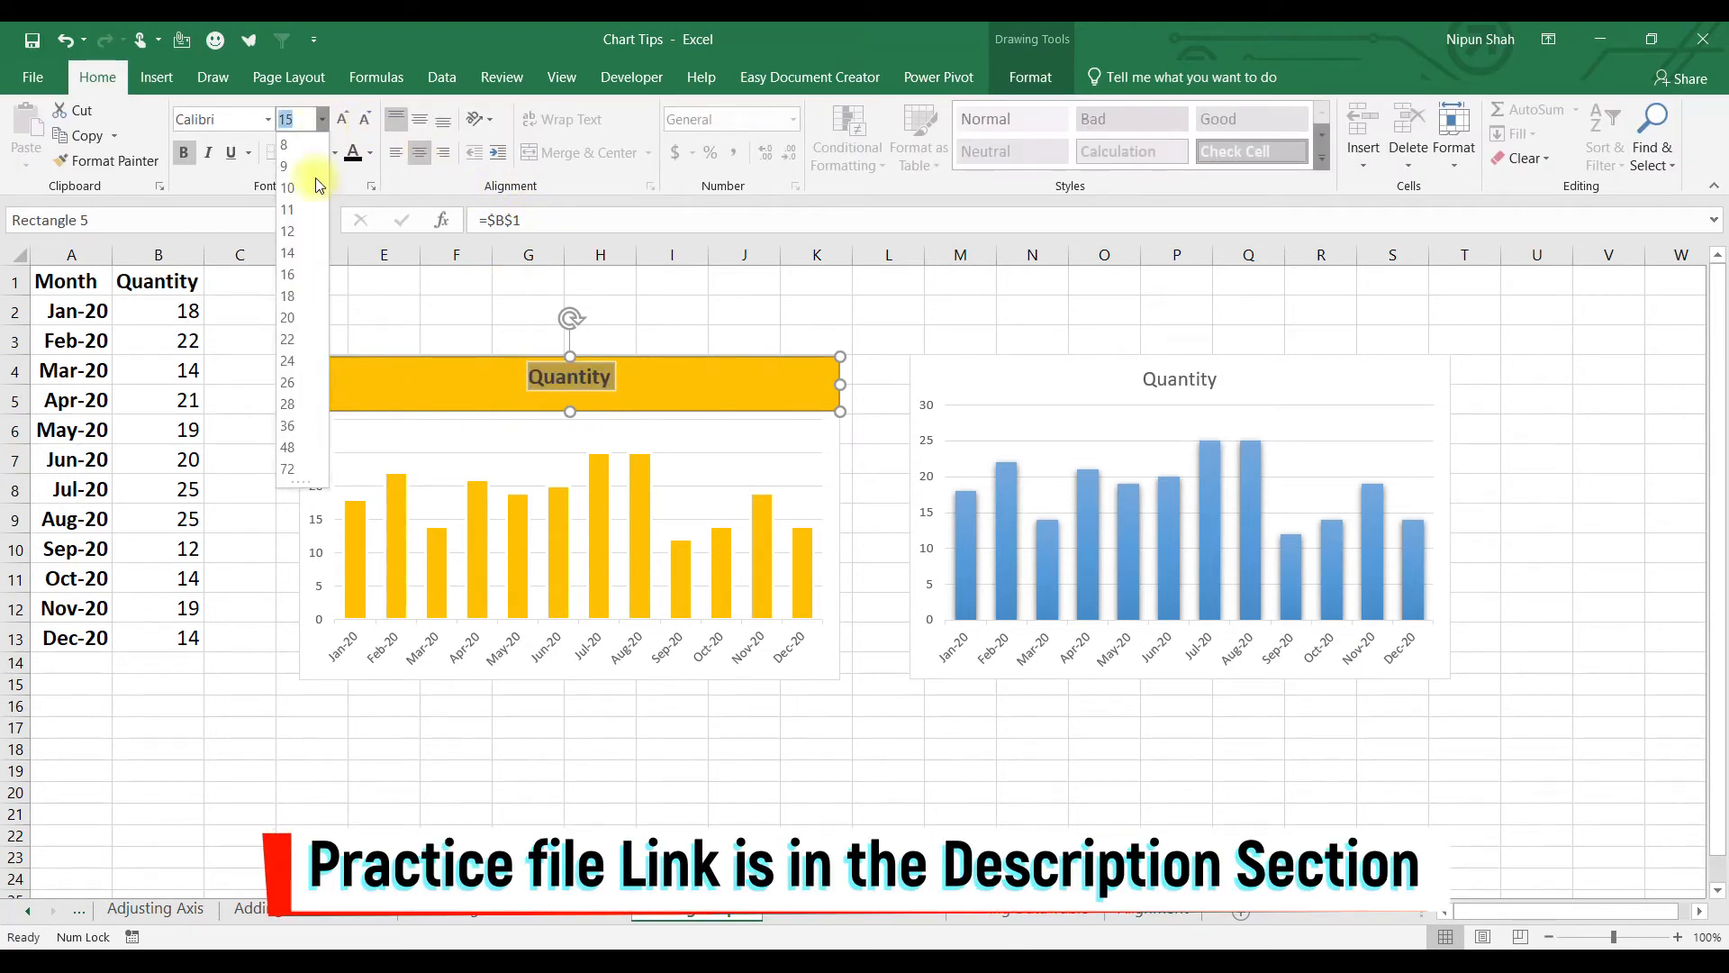
left_click(289, 317)
left_click(671, 727)
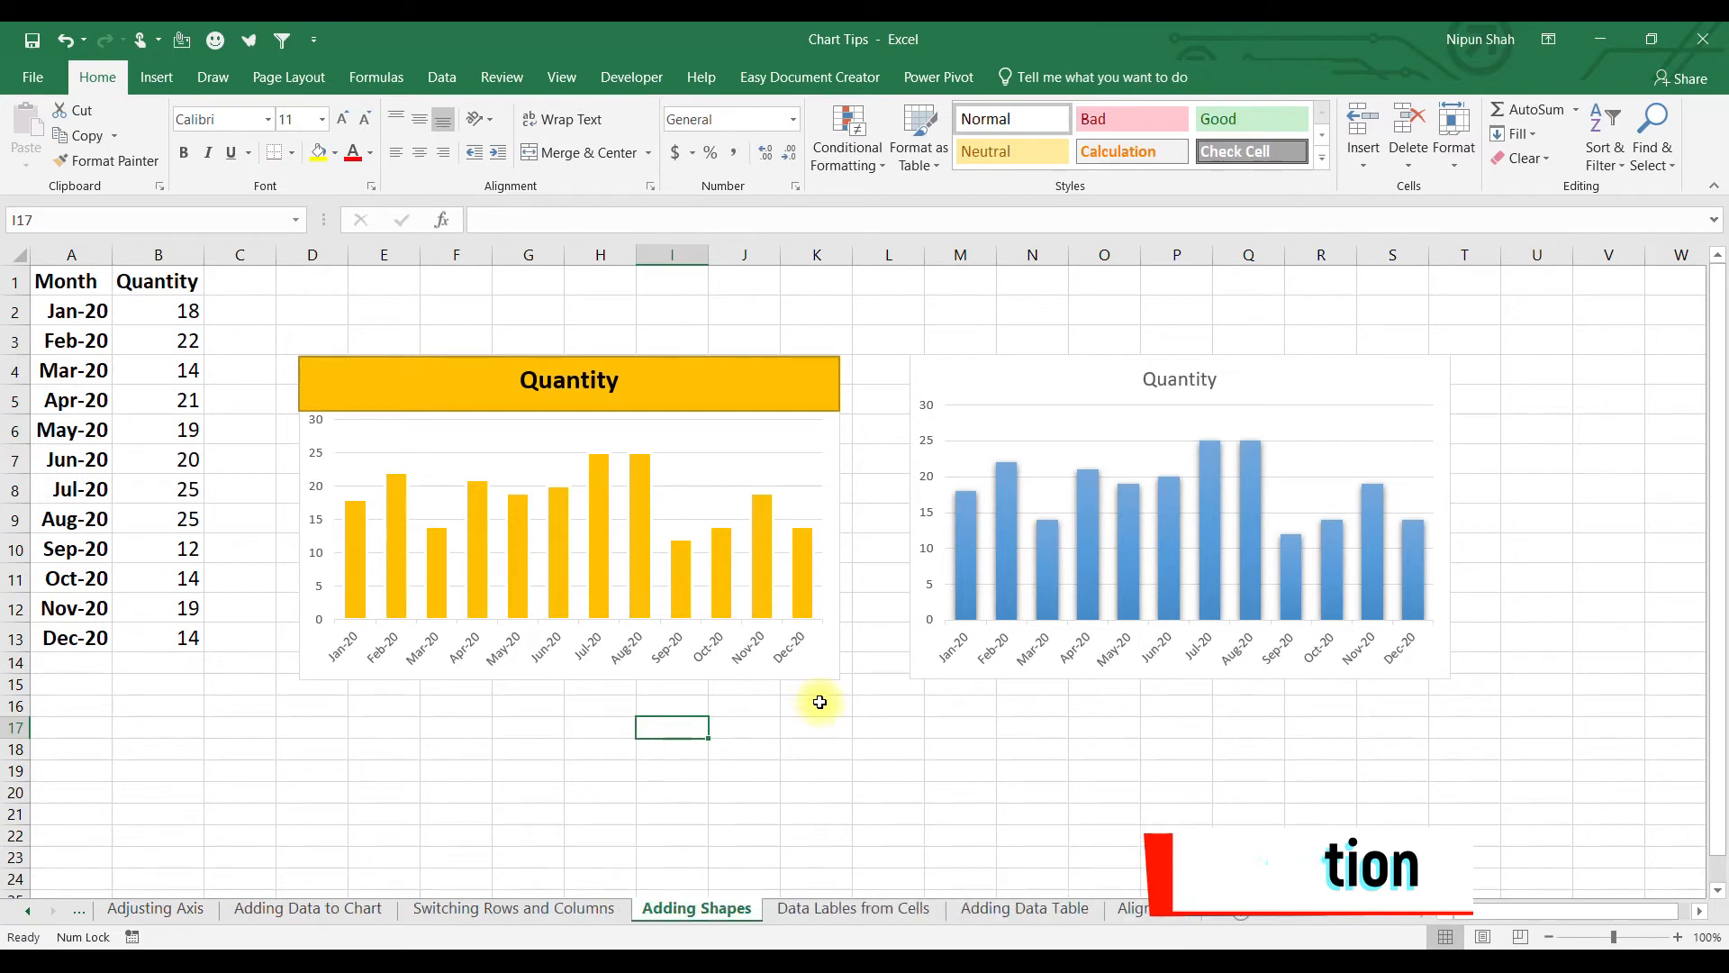
Group the Quantity title rectangle with the left chart and shift the group left.
left_click_drag(822, 659, 819, 756)
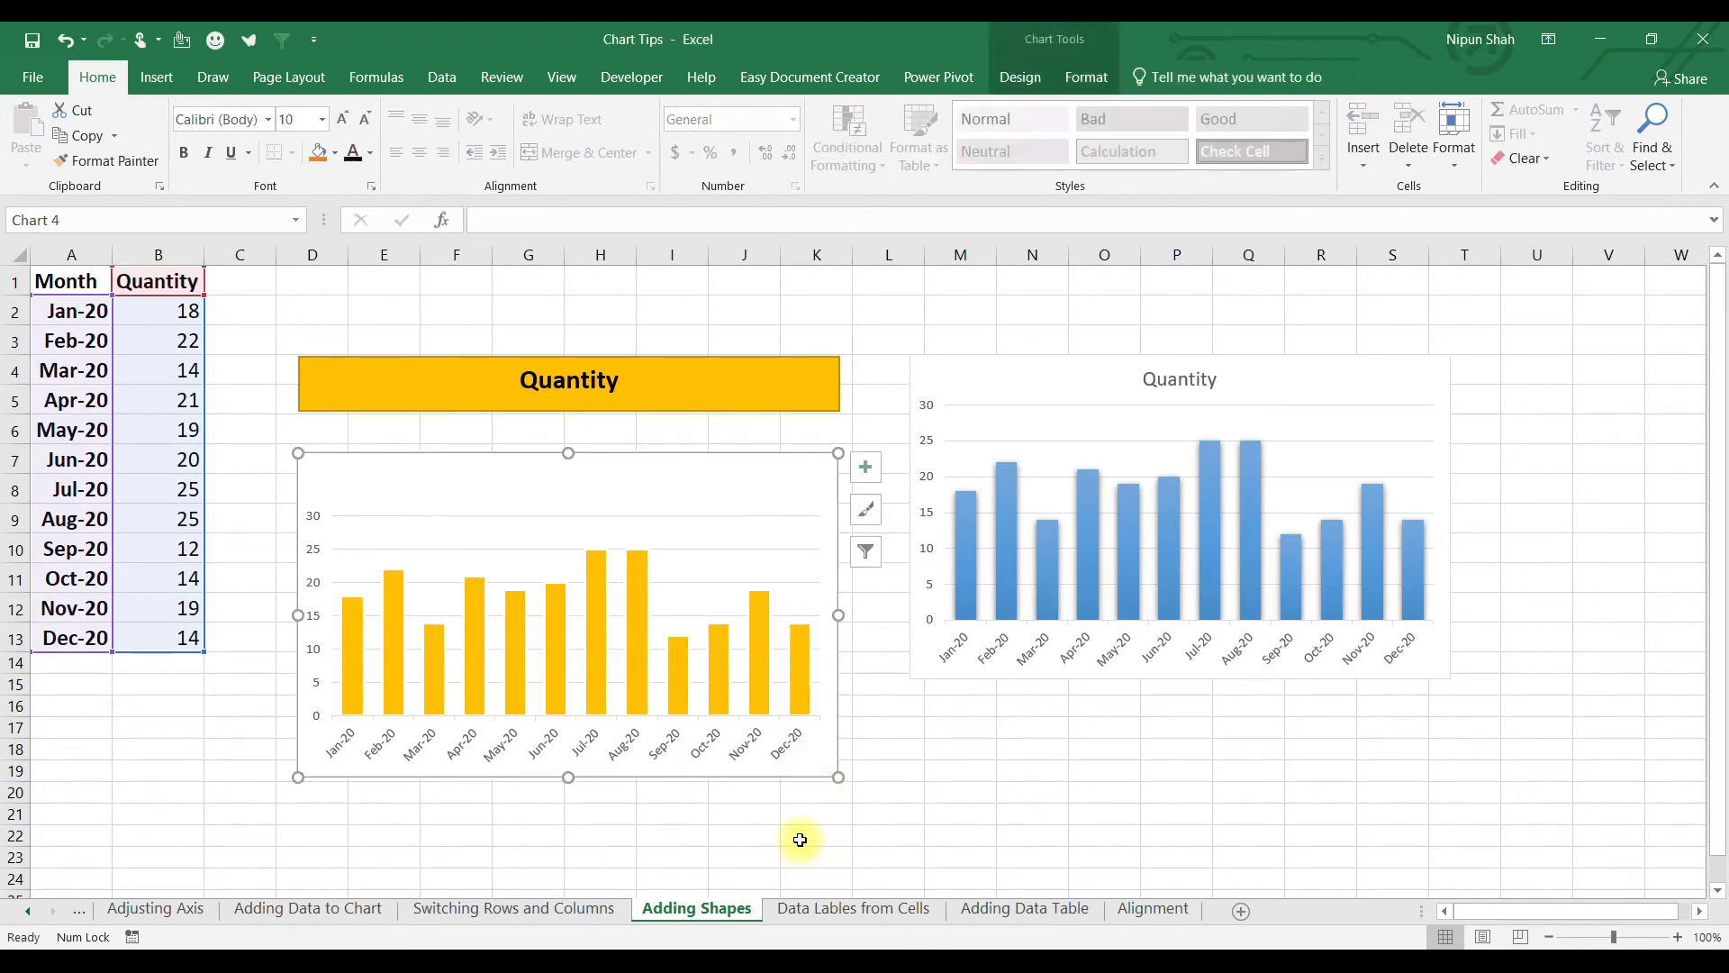
key("ctrl+z")
left_click(800, 840)
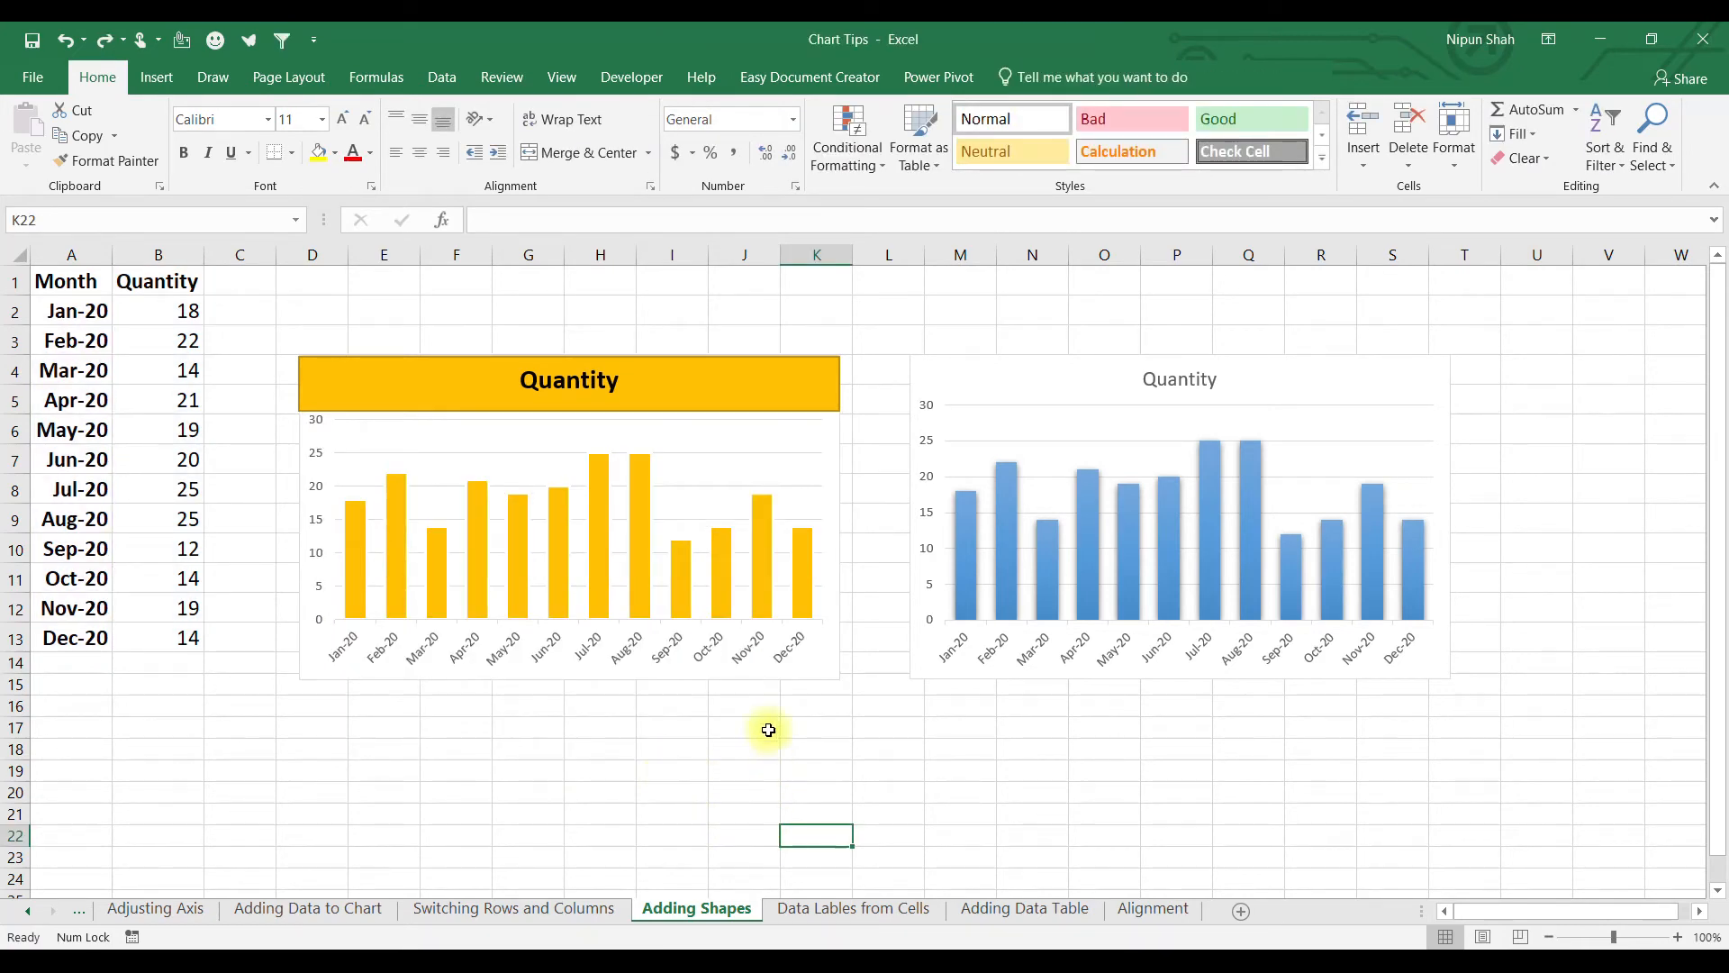
left_click(766, 383)
left_click(819, 456, "ctrl")
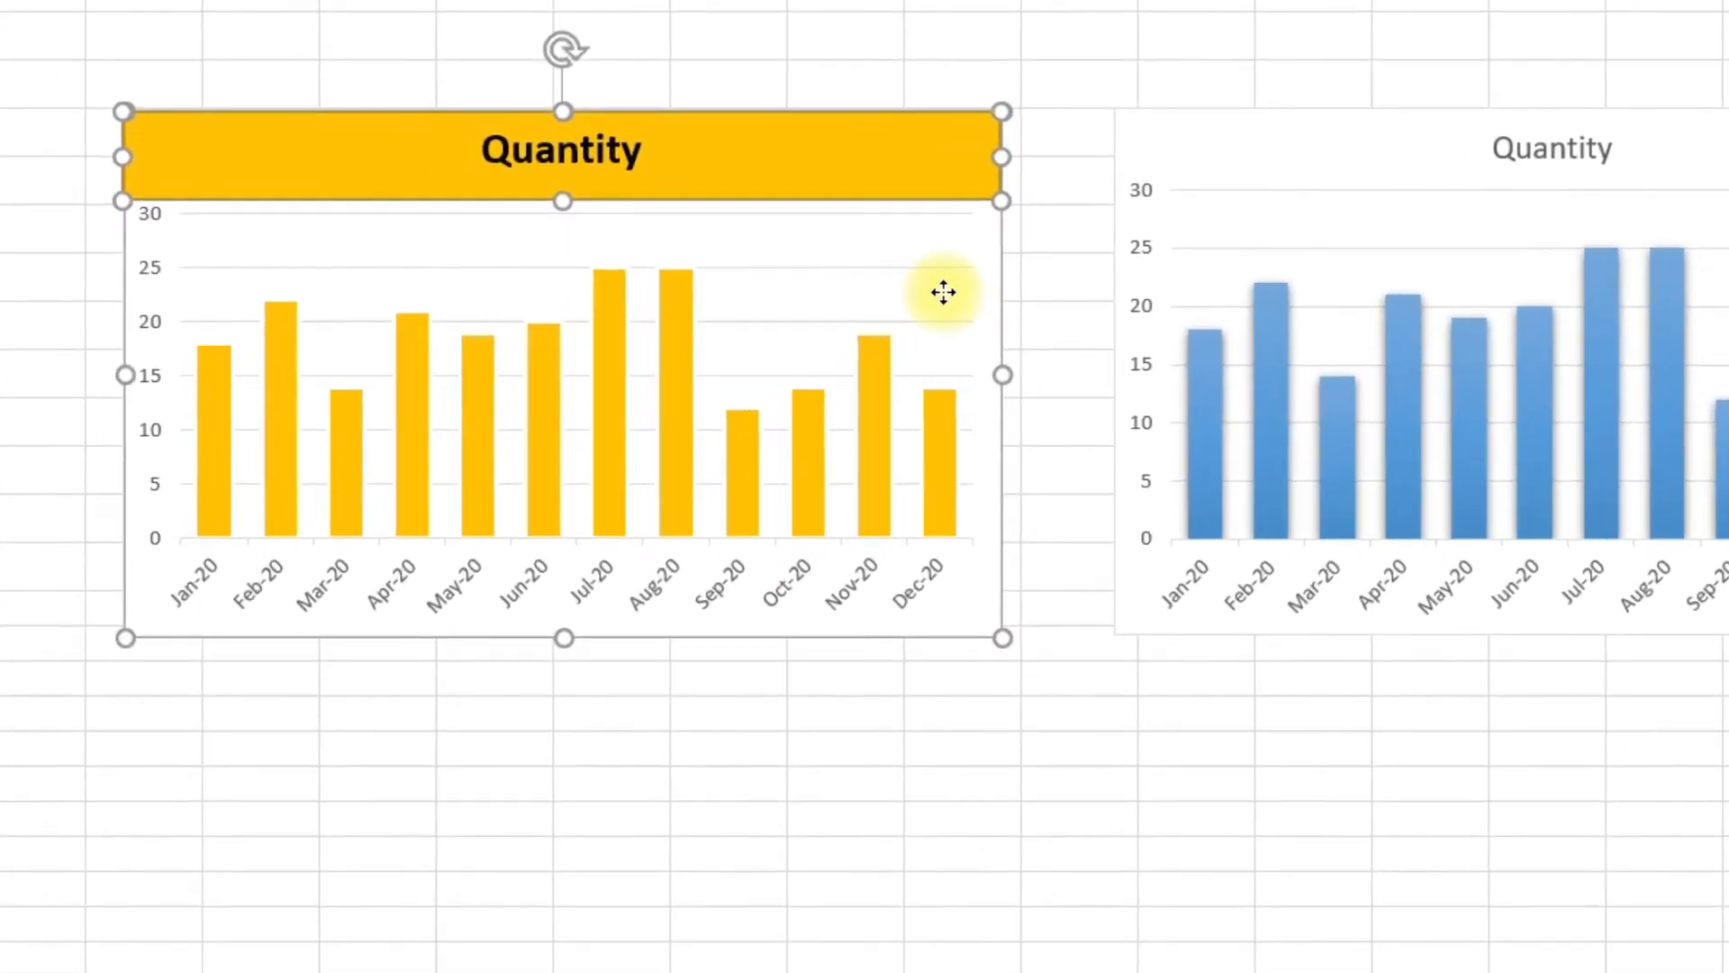
right_click(943, 292)
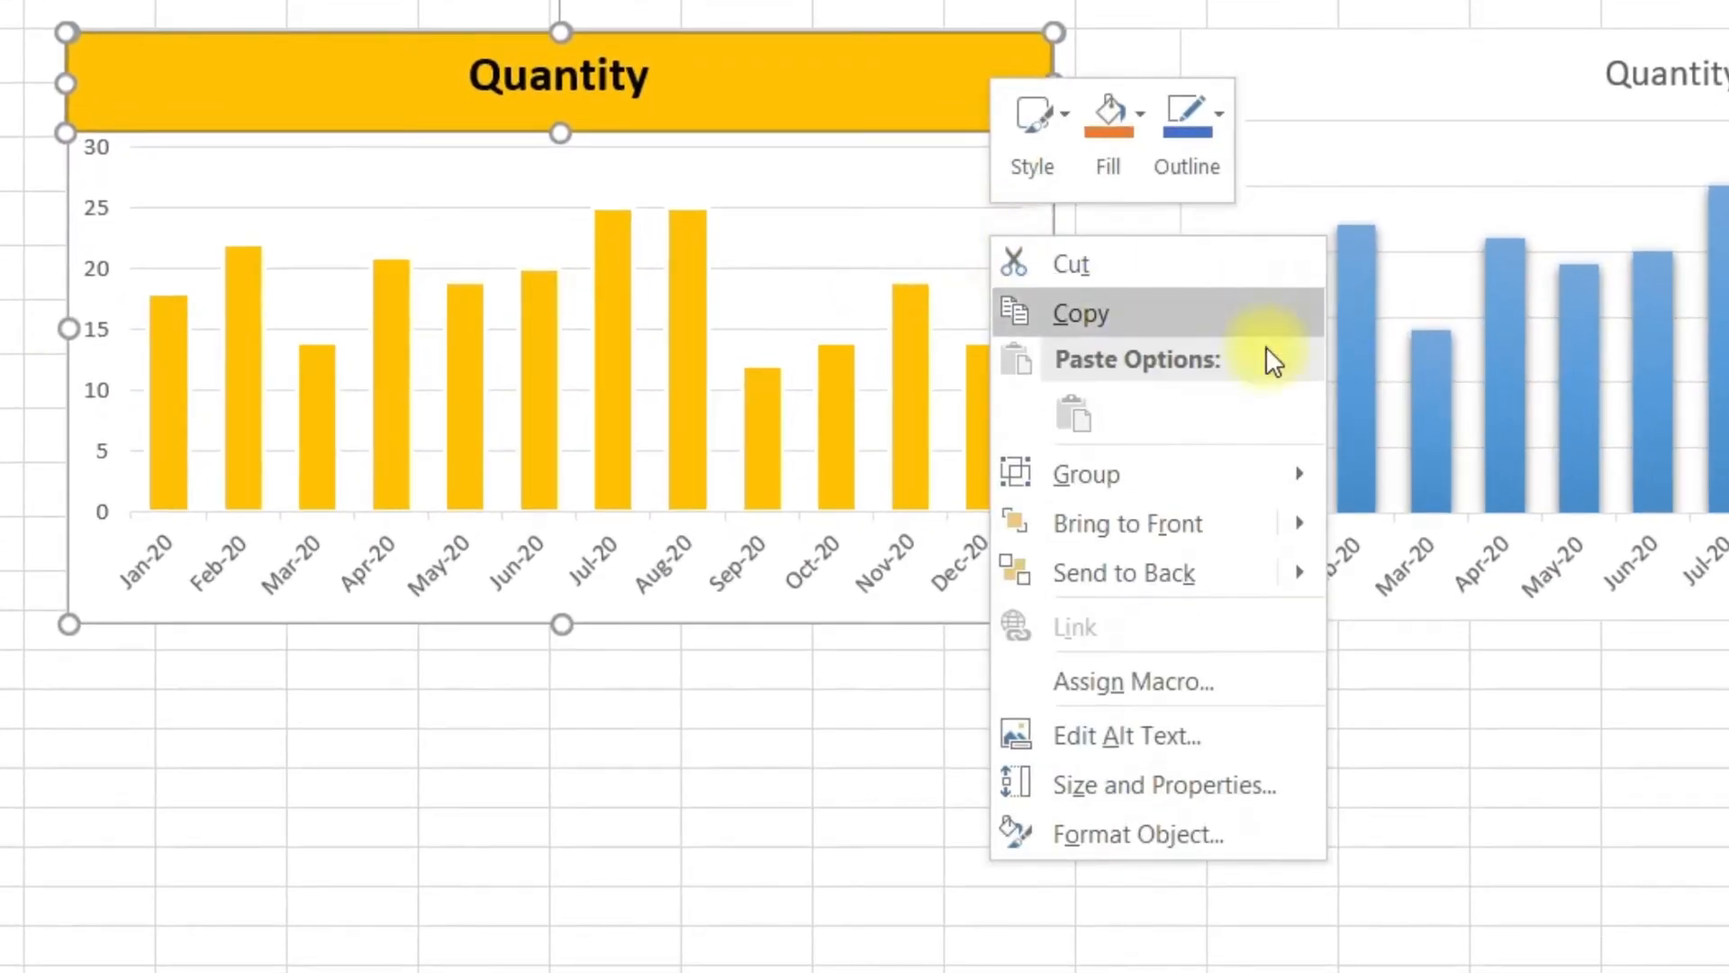
mouse_move(1222, 508)
left_click(1496, 474)
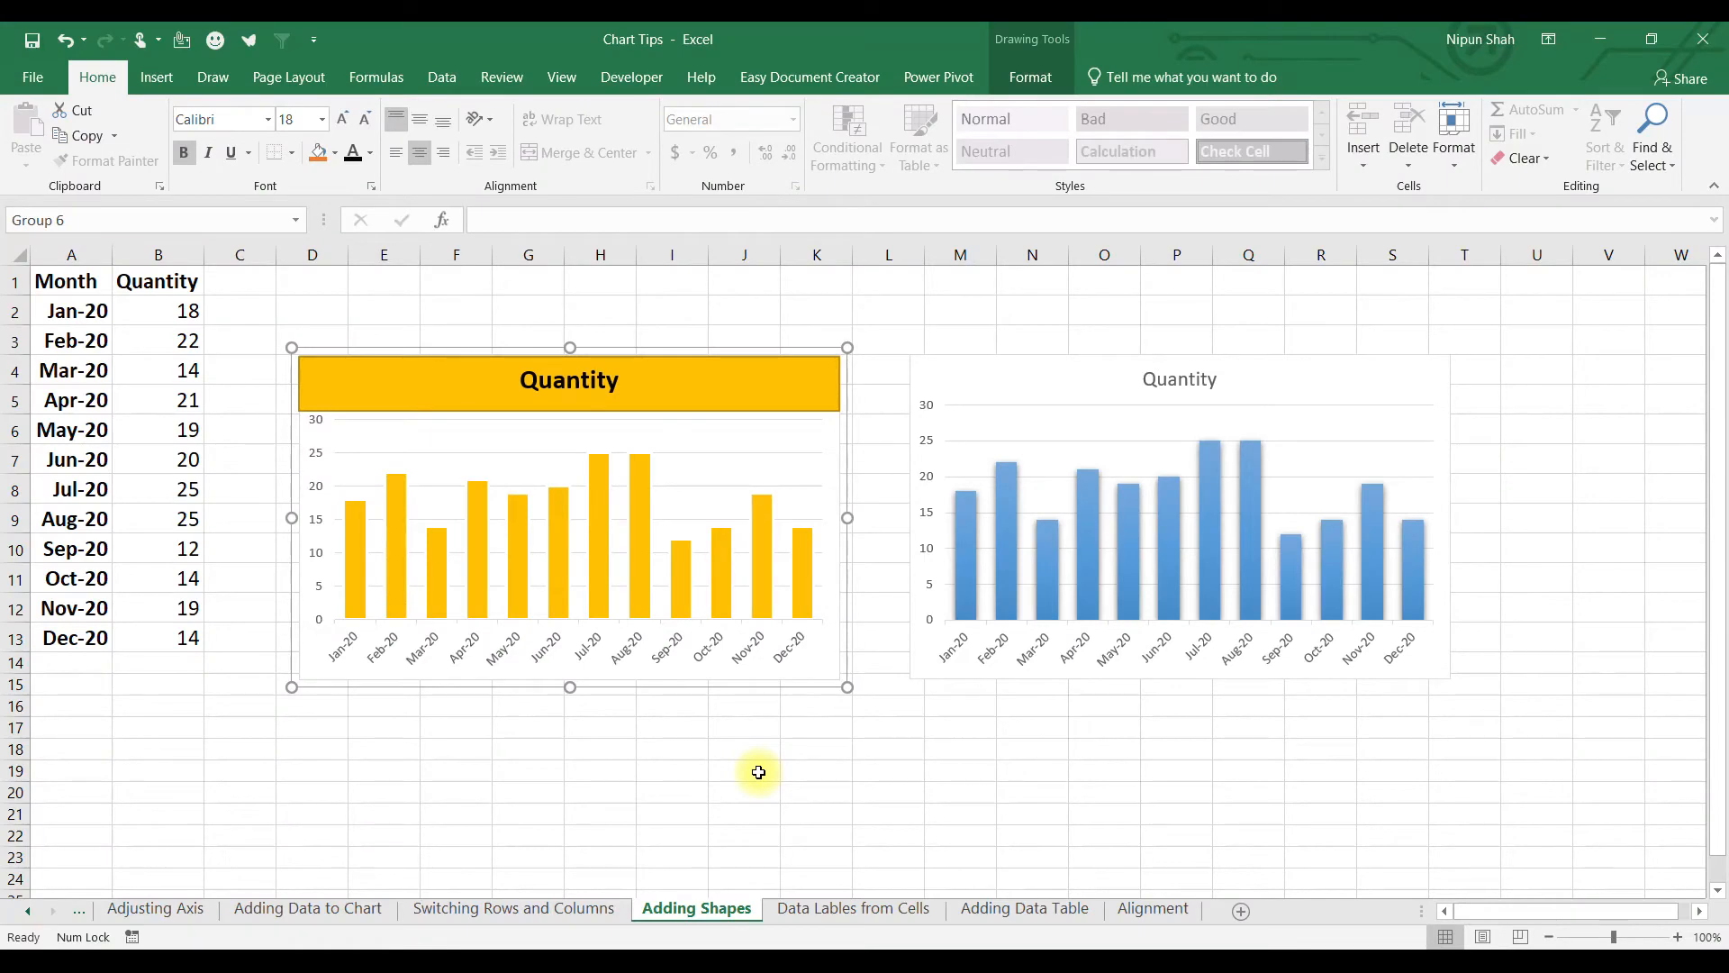
left_click_drag(733, 655, 823, 664)
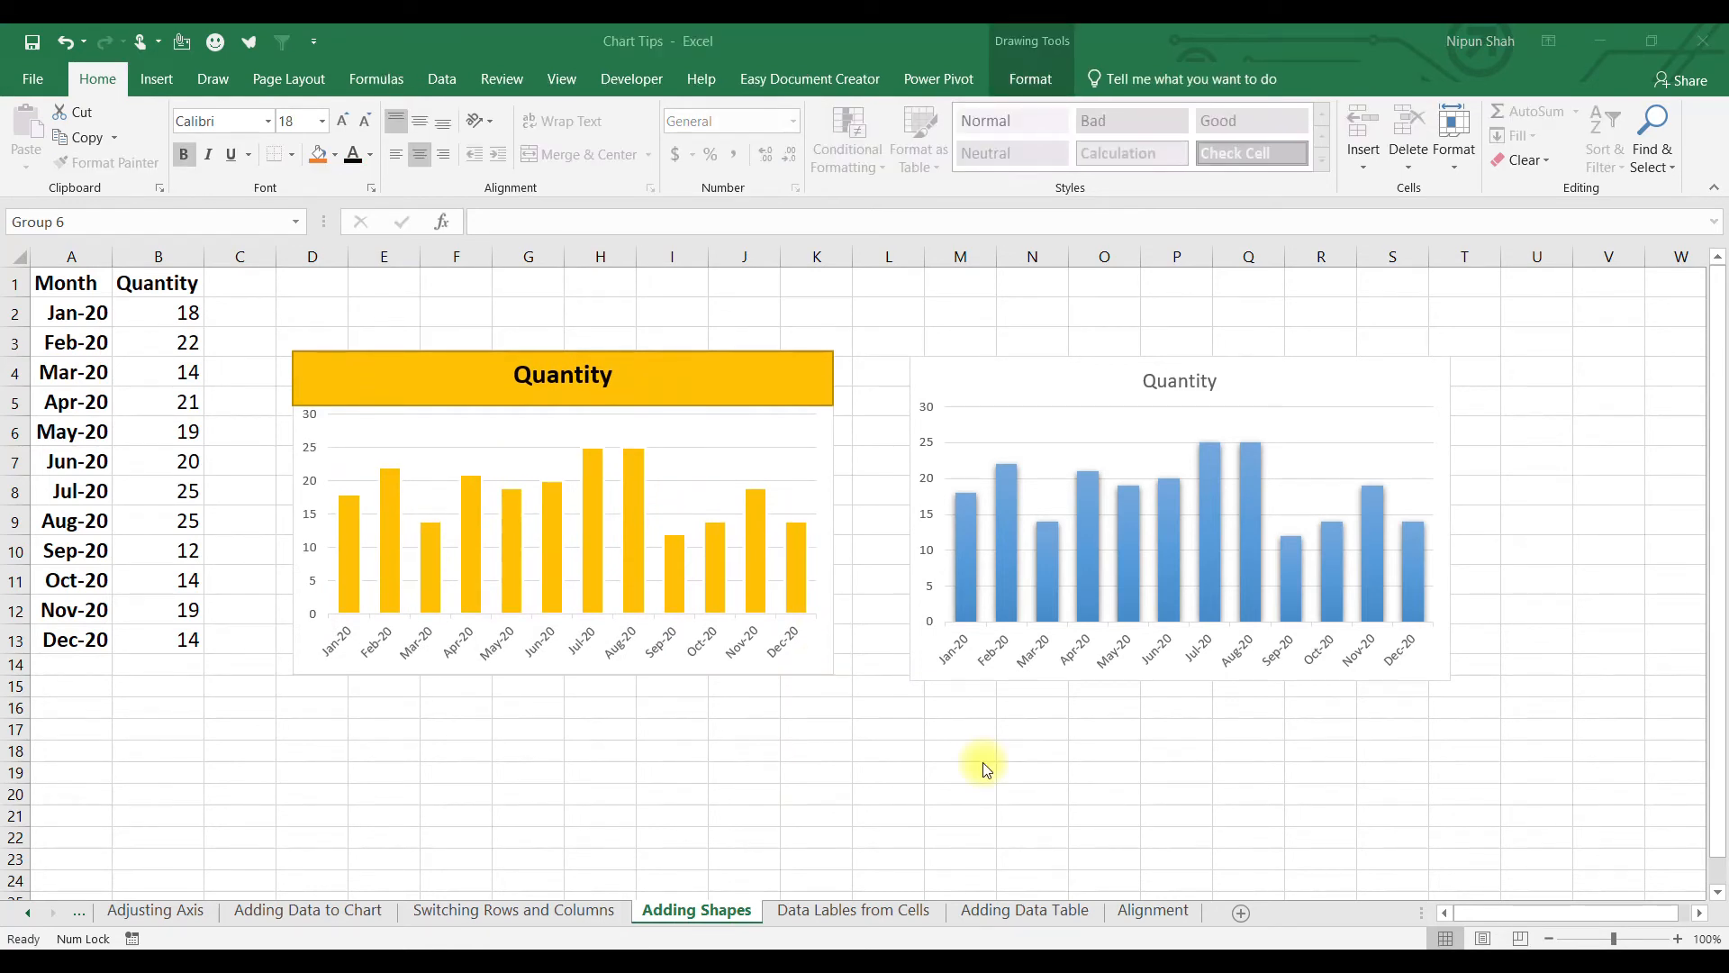
left_click(1096, 399)
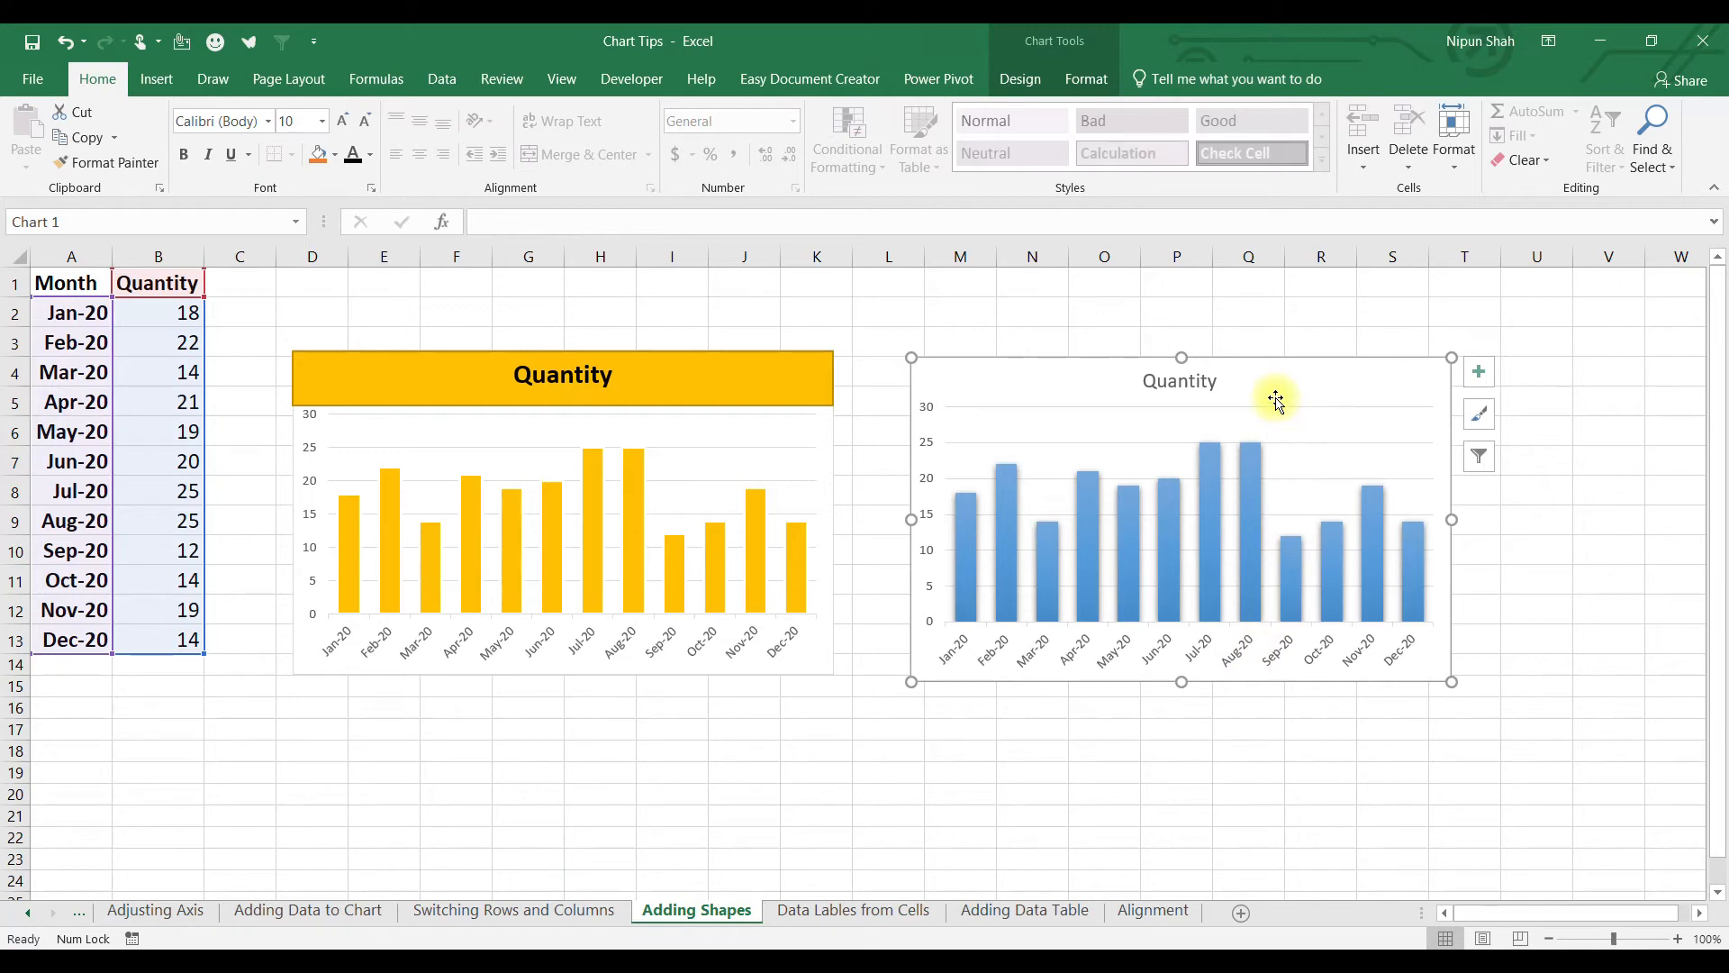
Draw a rounded rectangle over the Jul and Aug bars with 82% fill transparency.
left_click(153, 79)
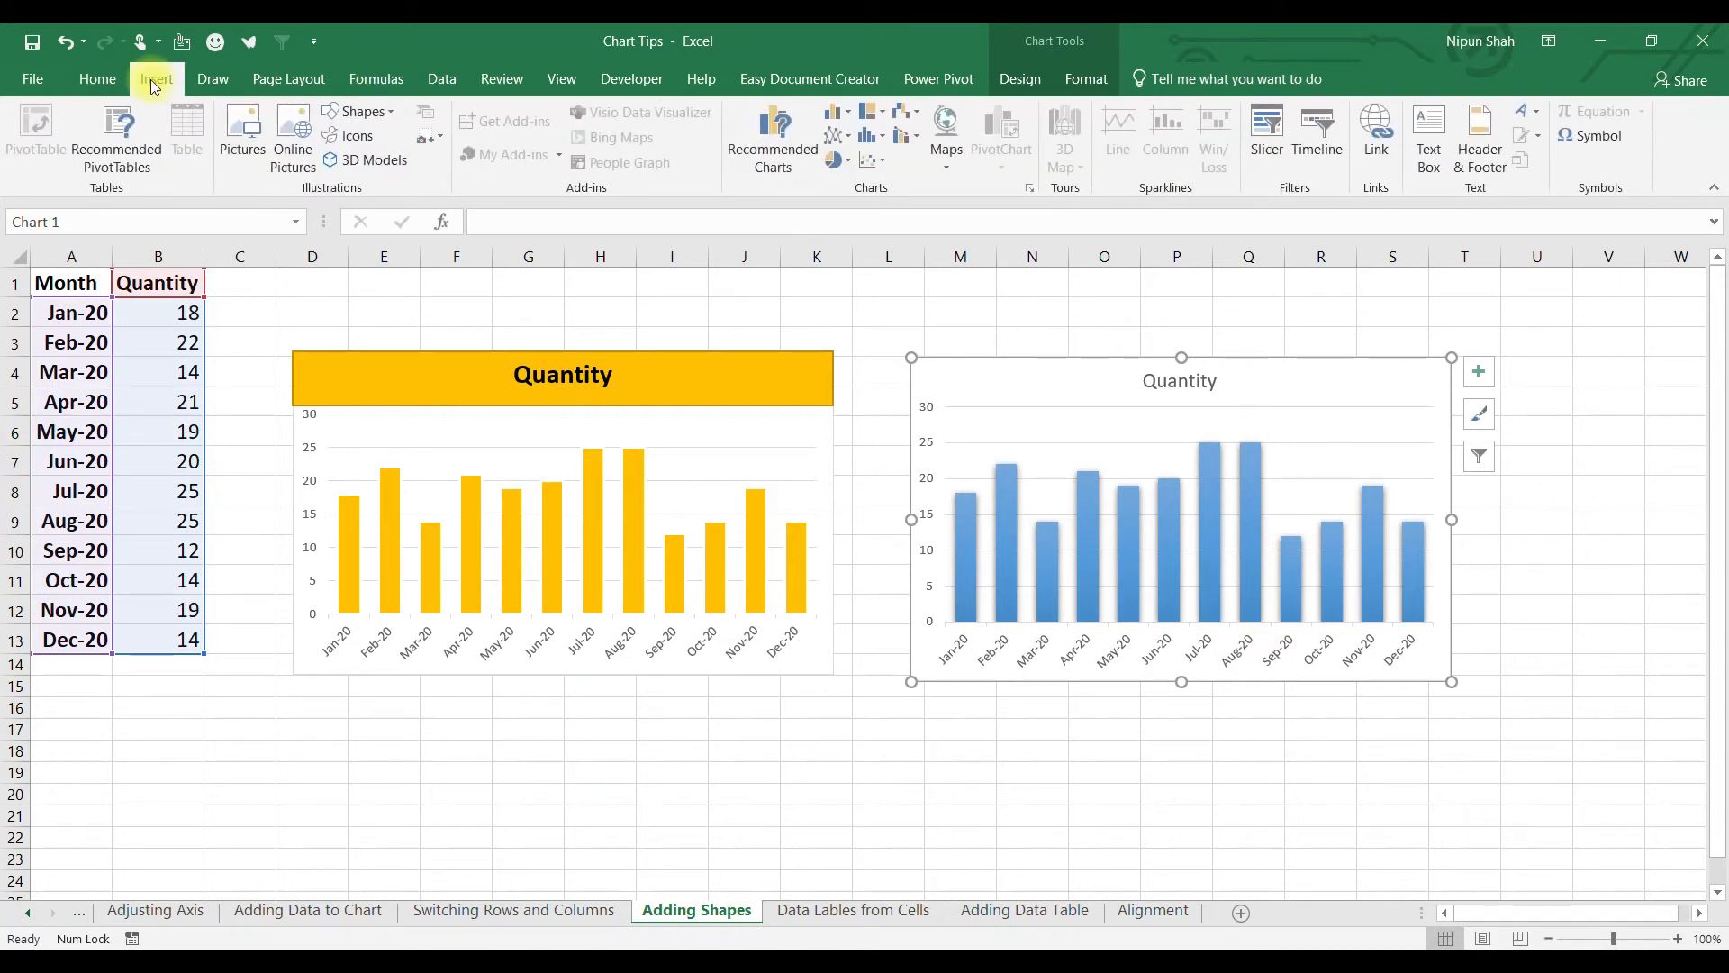
left_click(389, 113)
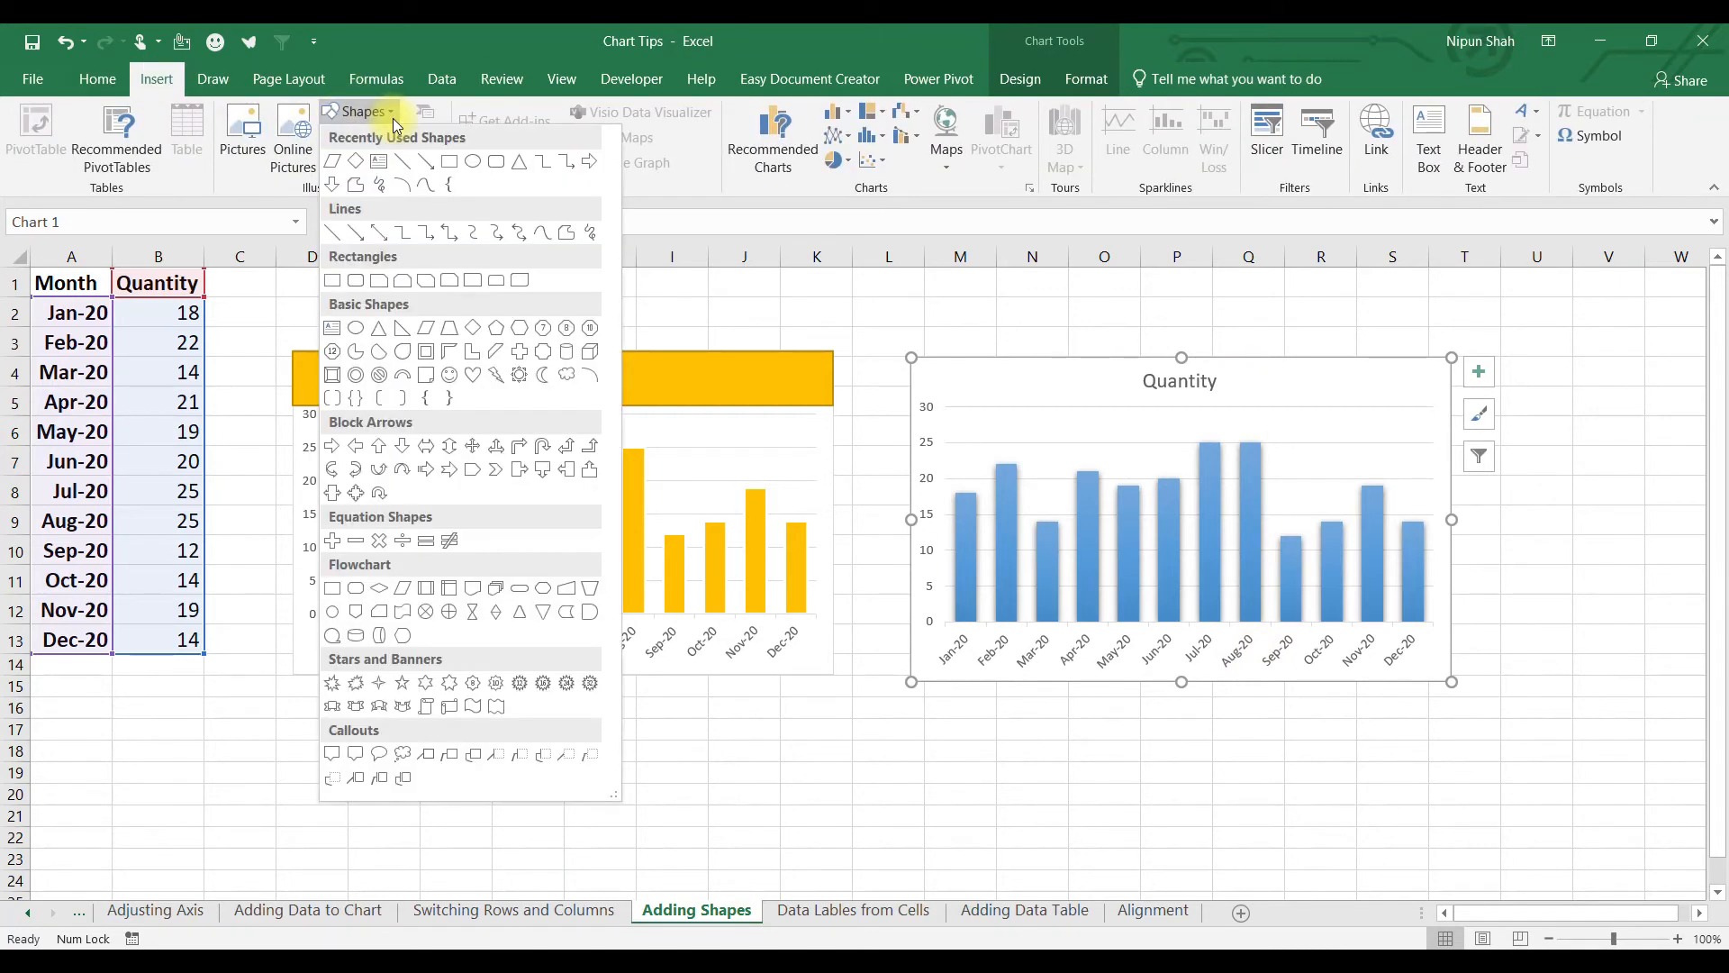
left_click(498, 164)
mouse_move(1188, 423)
left_mouse_down()
mouse_move(1243, 618)
mouse_move(1270, 630)
left_mouse_up()
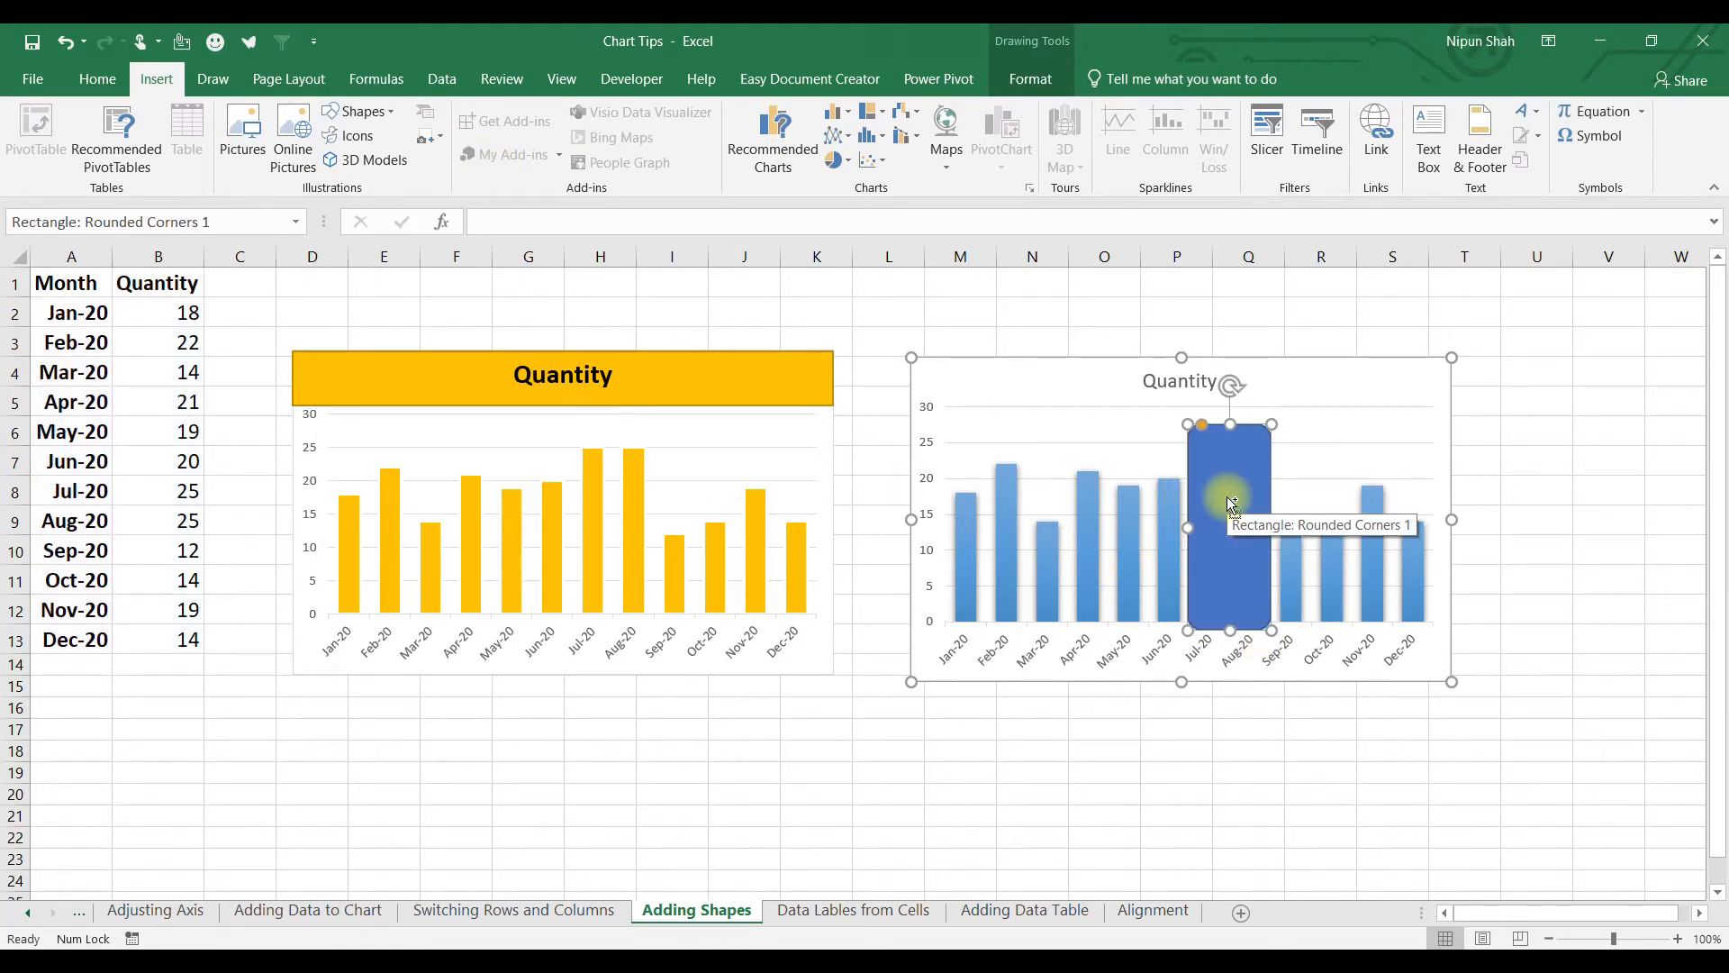
double_click(1229, 500)
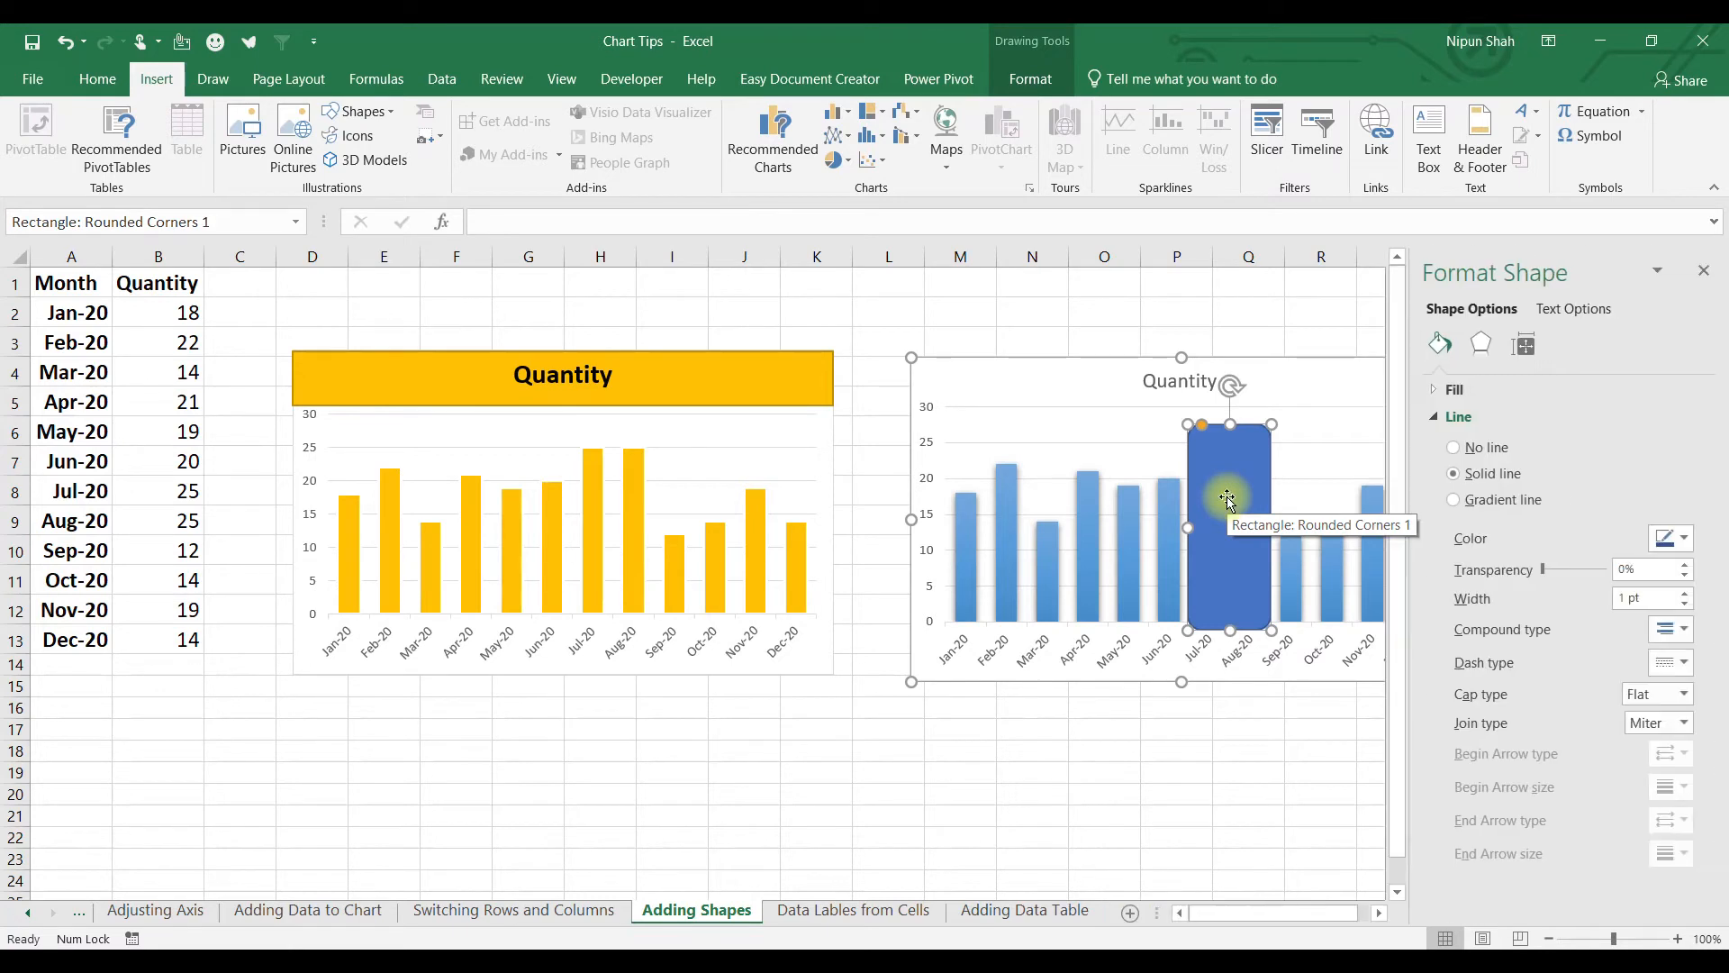
left_click(1438, 393)
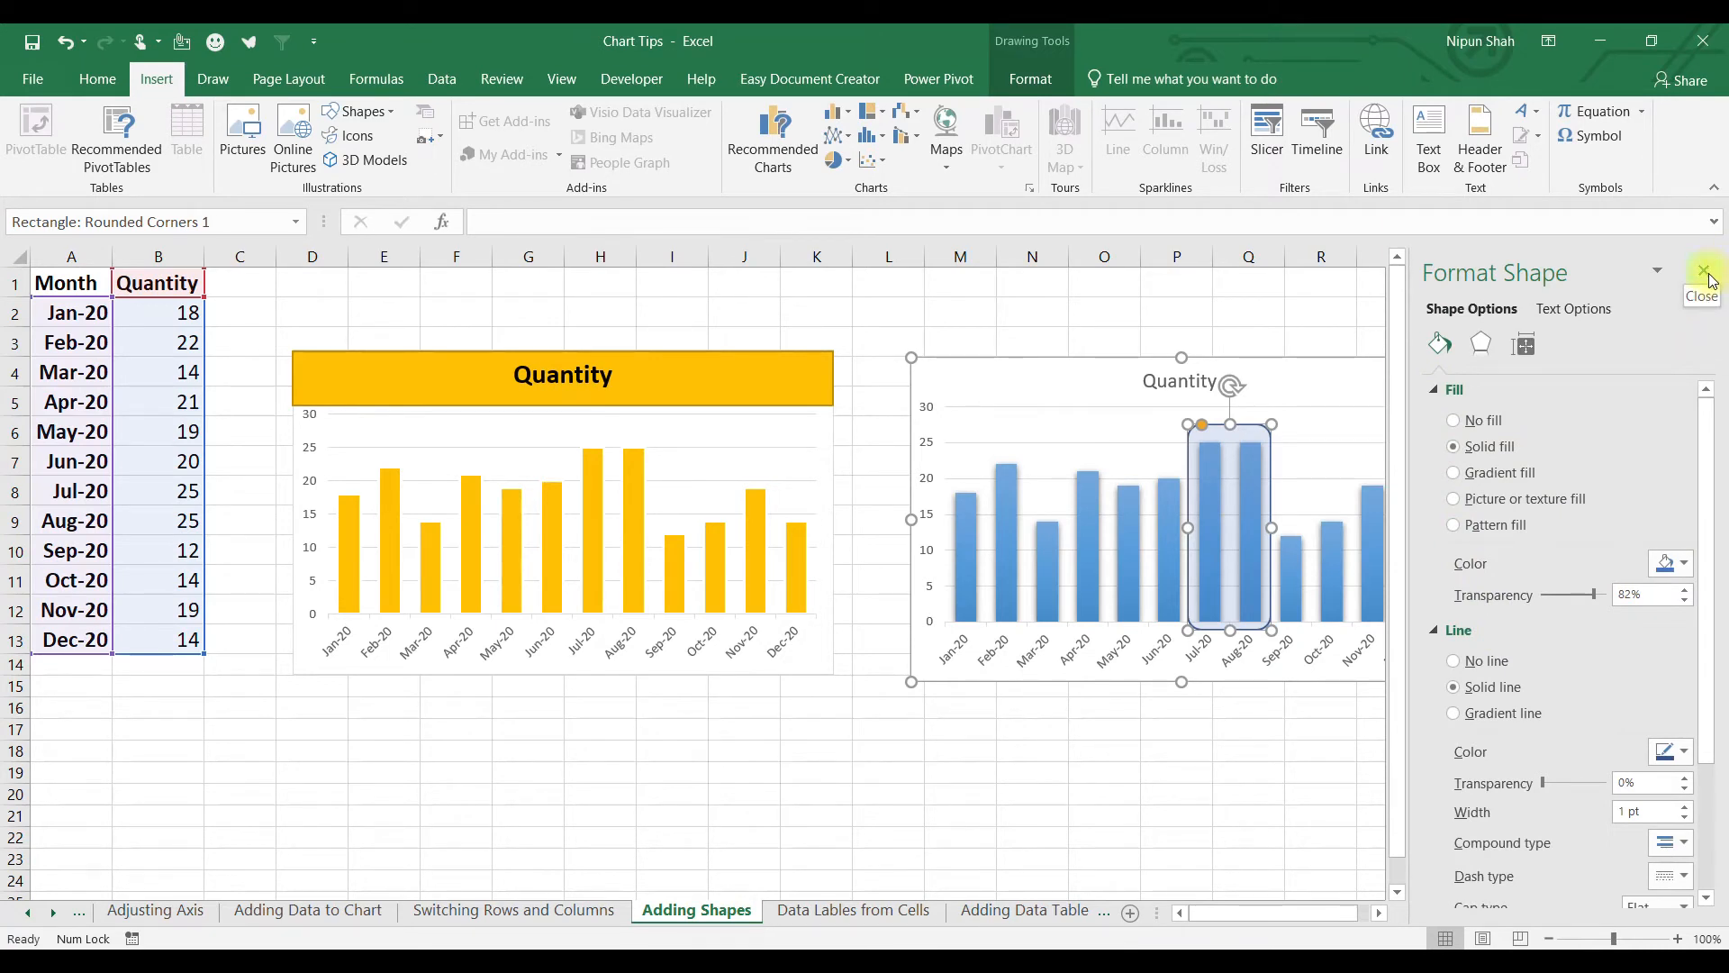
left_click(1704, 272)
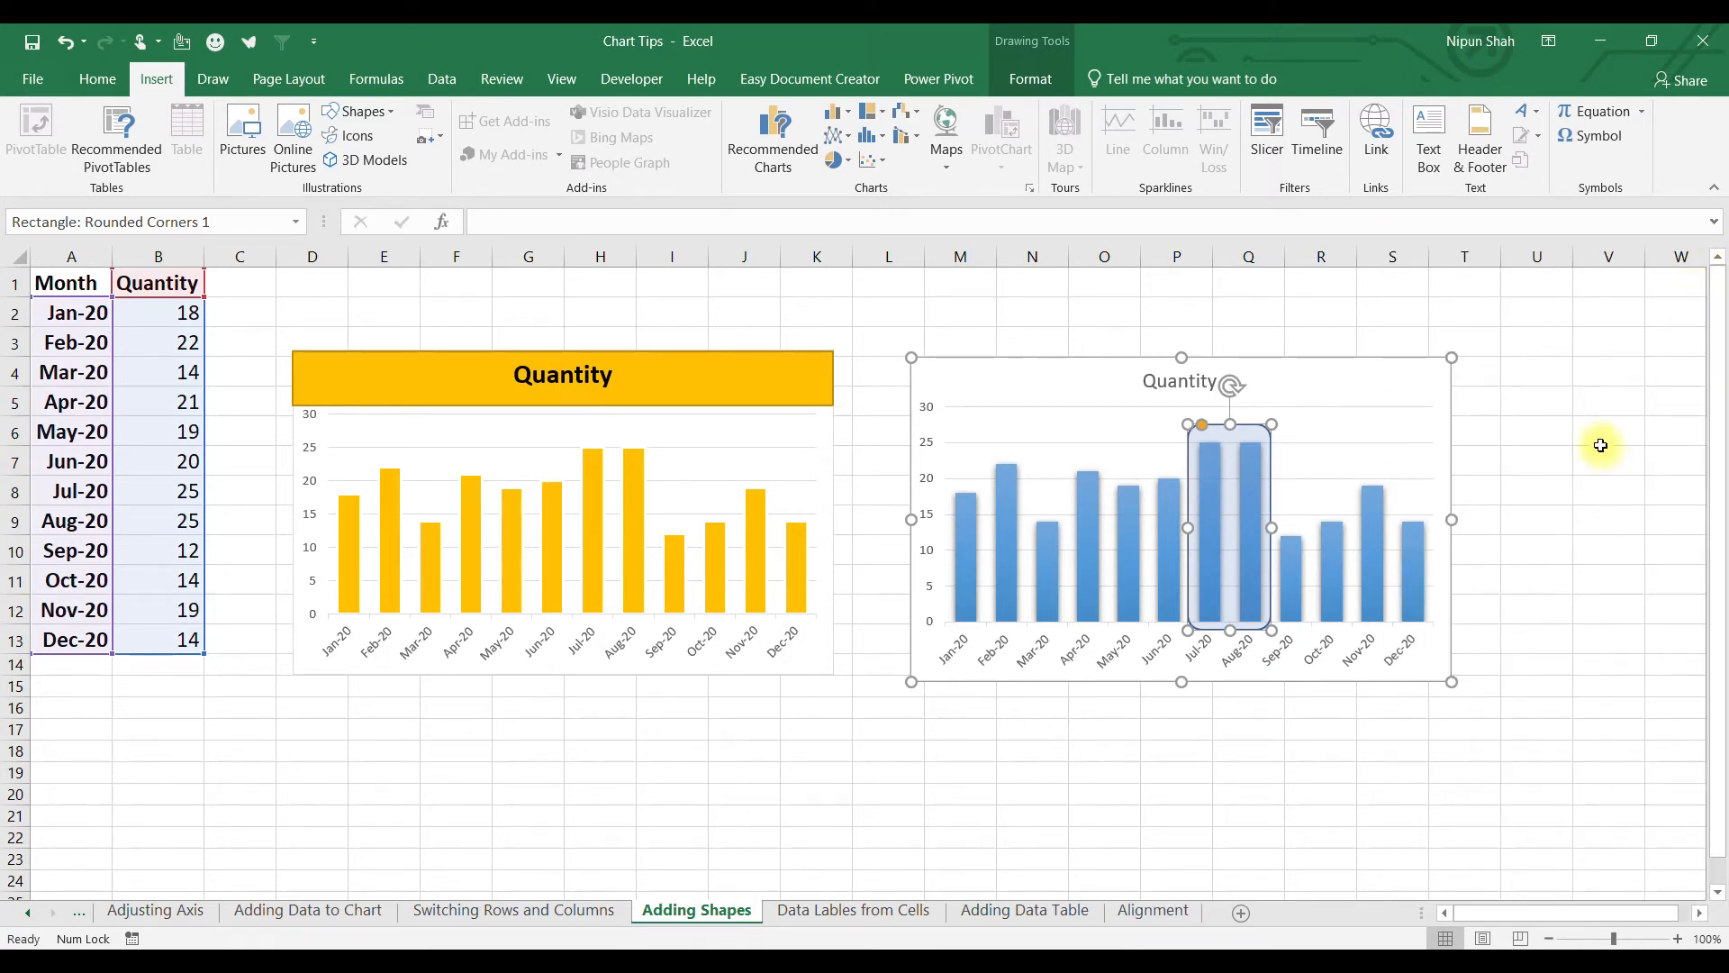
Nudge the blue Quantity chart slightly to the left.
left_click(1507, 413)
left_click(1390, 366)
mouse_move(1390, 367)
left_mouse_down()
mouse_move(1424, 461)
mouse_move(1347, 370)
mouse_move(1397, 316)
mouse_move(1451, 348)
mouse_move(1361, 368)
left_mouse_up()
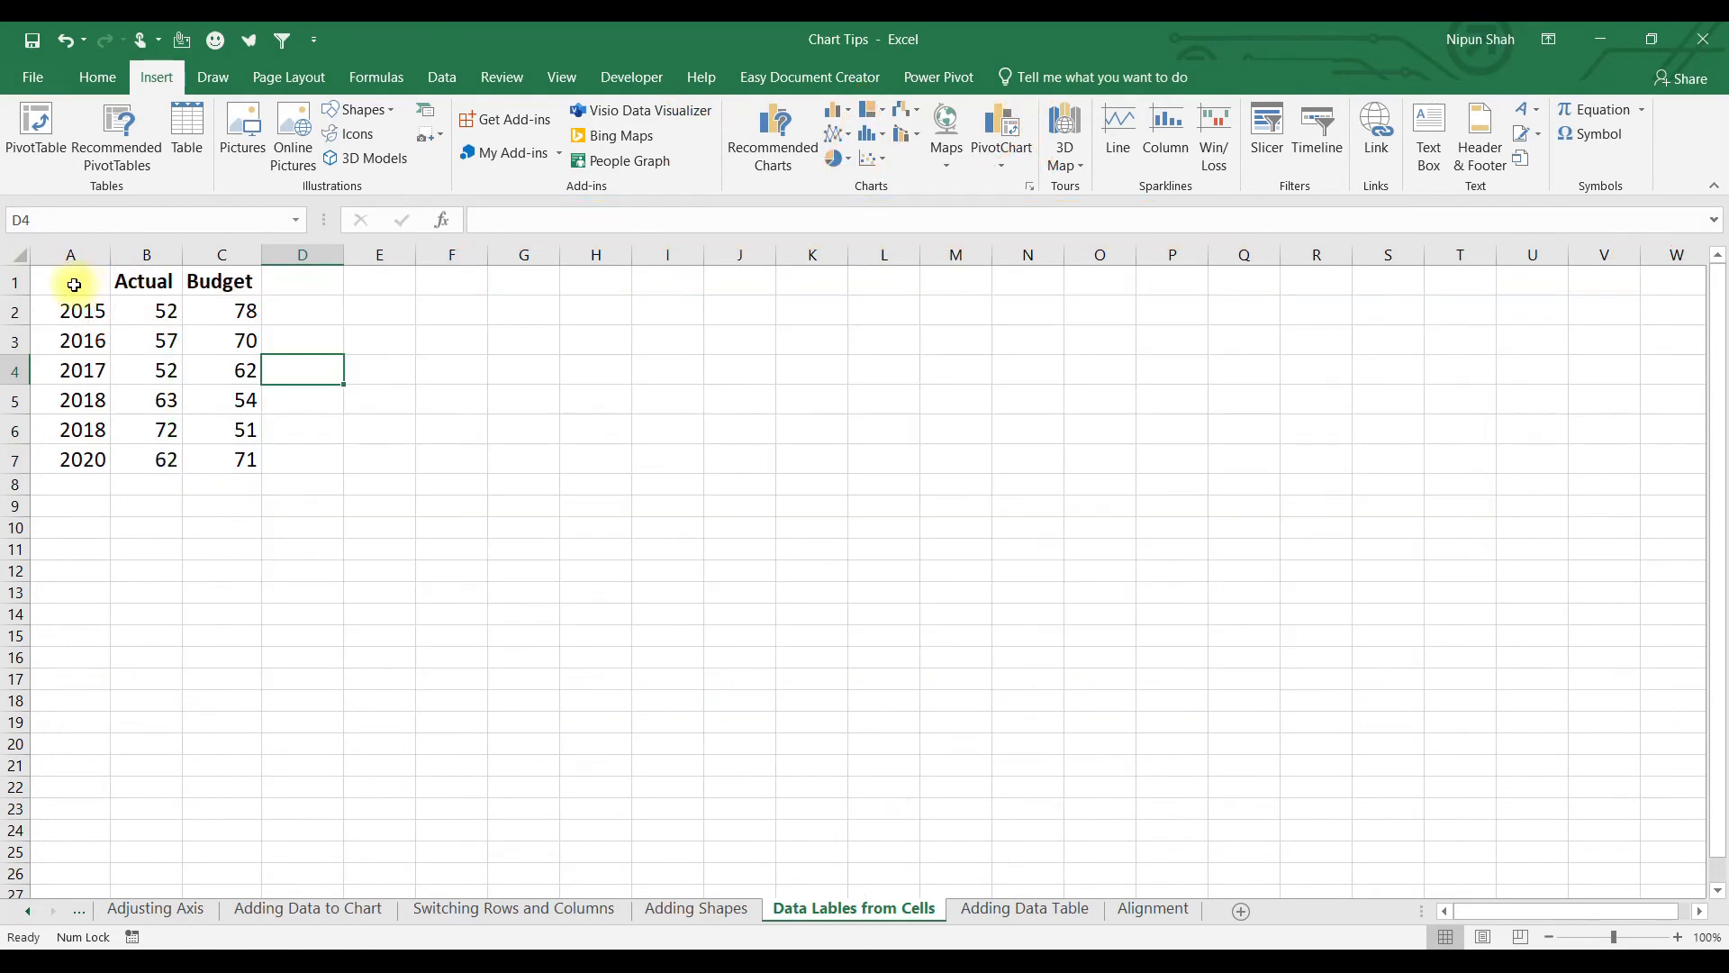
Add a Difference header in D1 and the formula =(B2-C2)/C2 in D2.
left_click_drag(73, 286, 253, 459)
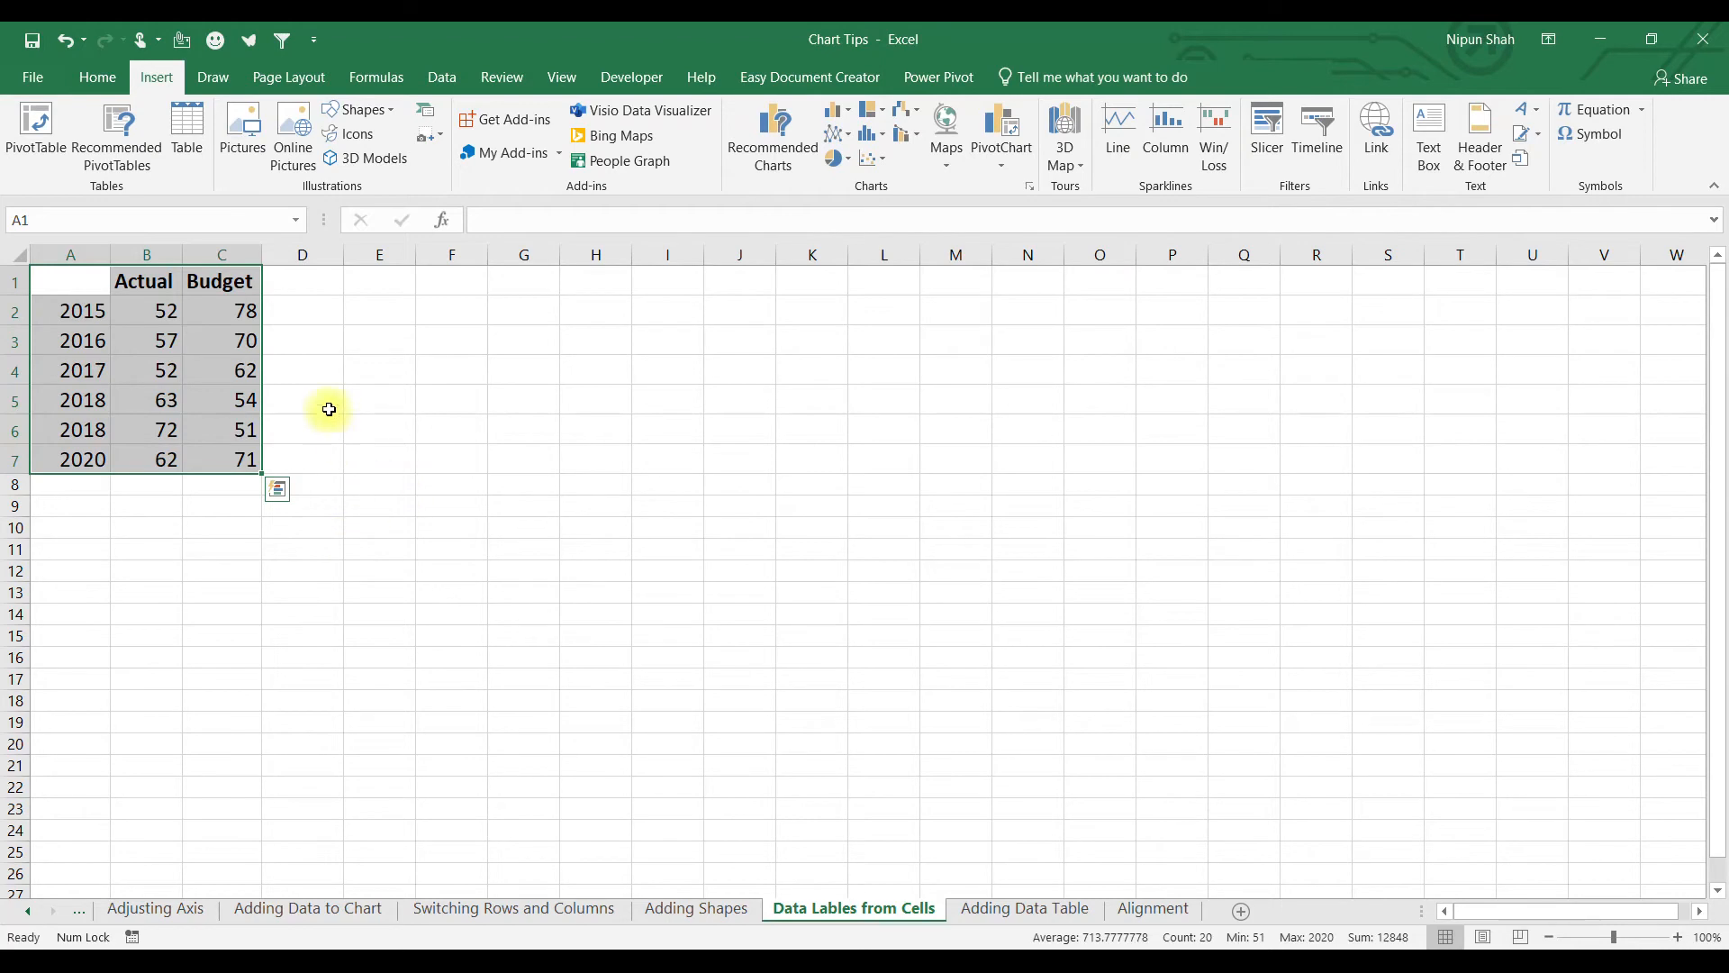
left_click(322, 287)
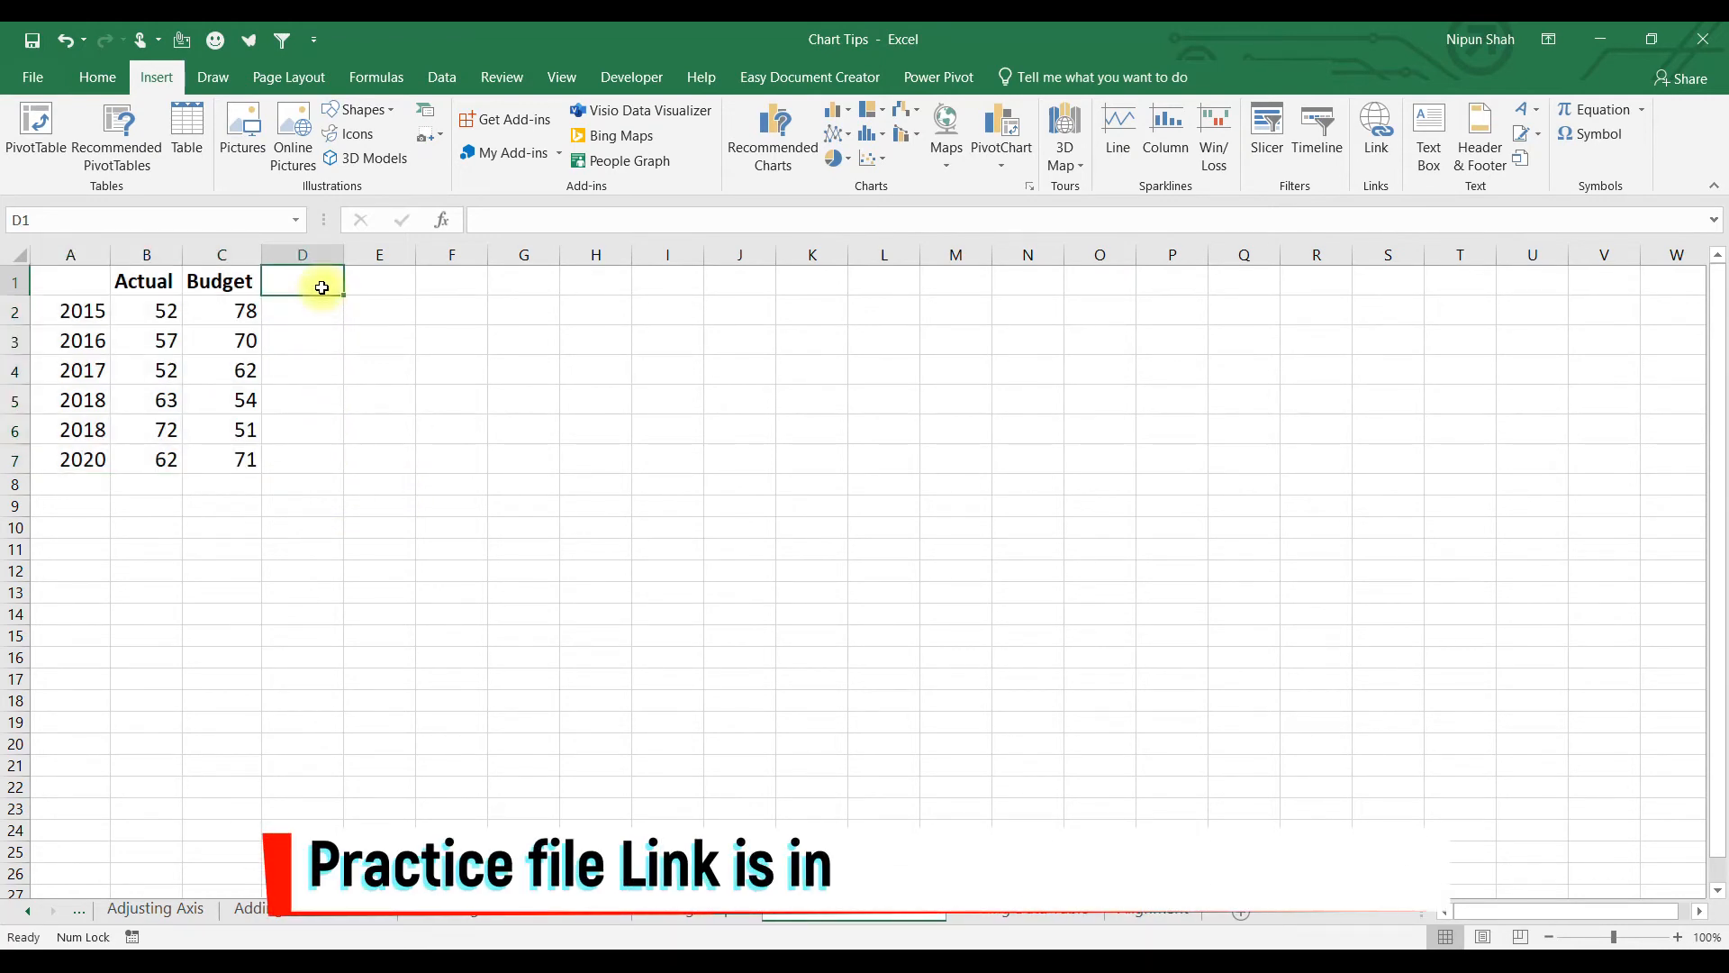
type("Difference")
key("Return")
type("=")
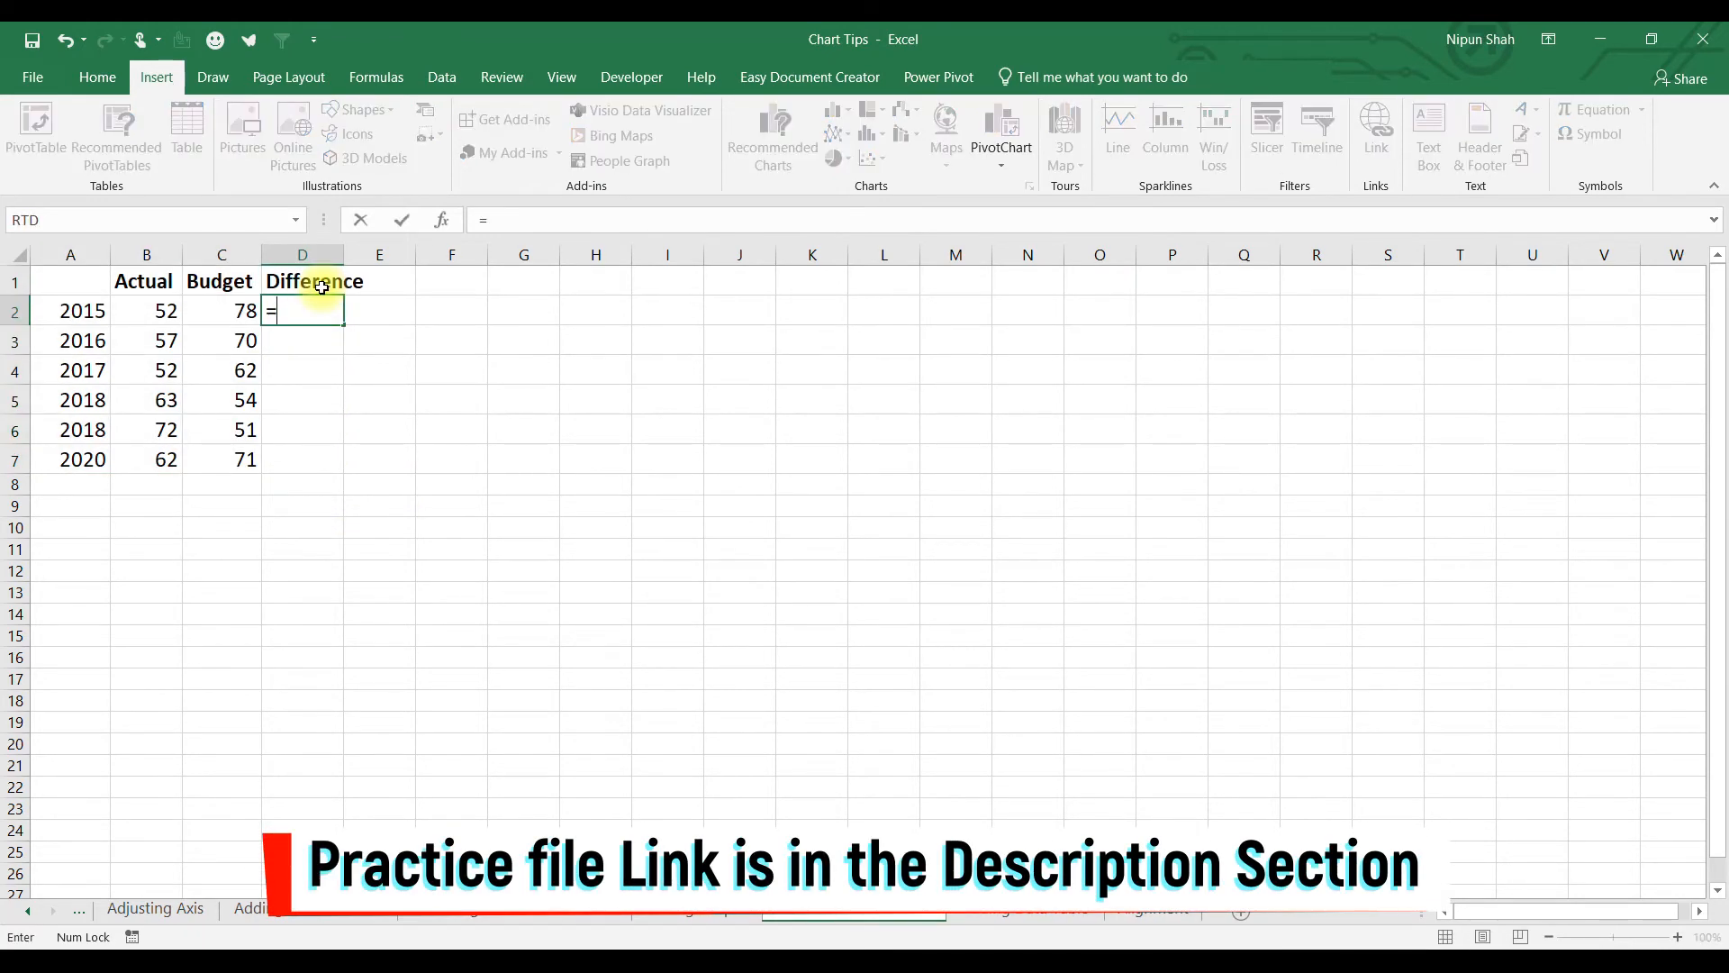
type("(")
key("Left")
key("Left")
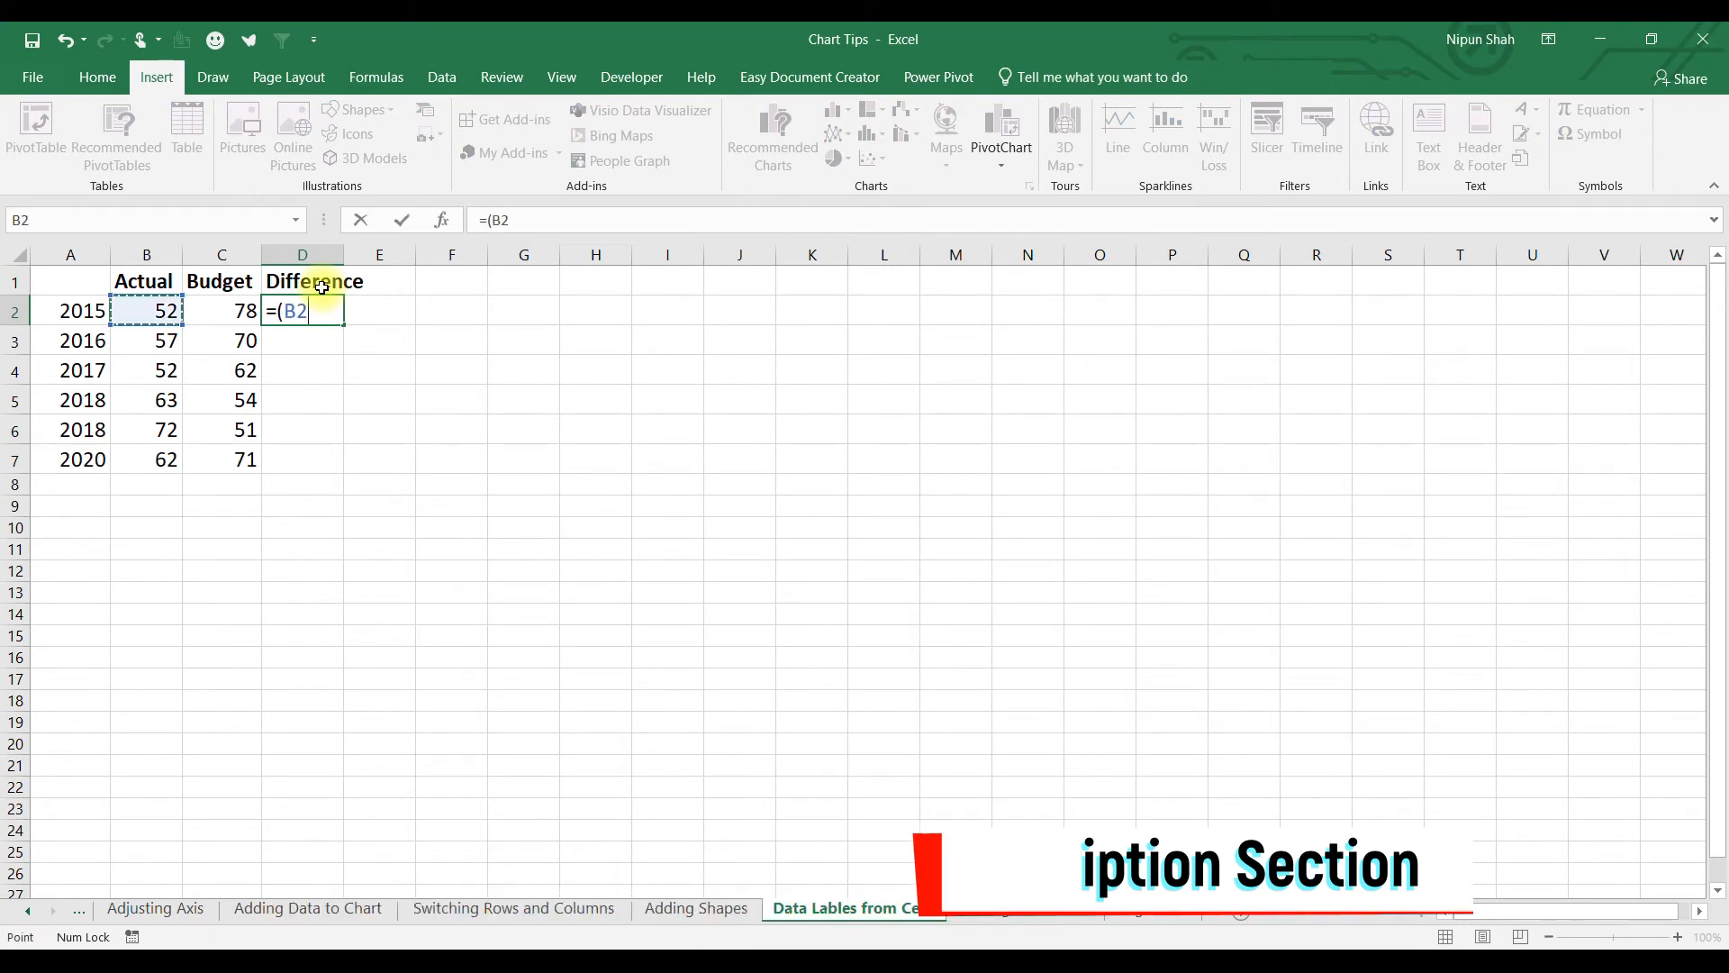
type("-")
key("Left")
type(")")
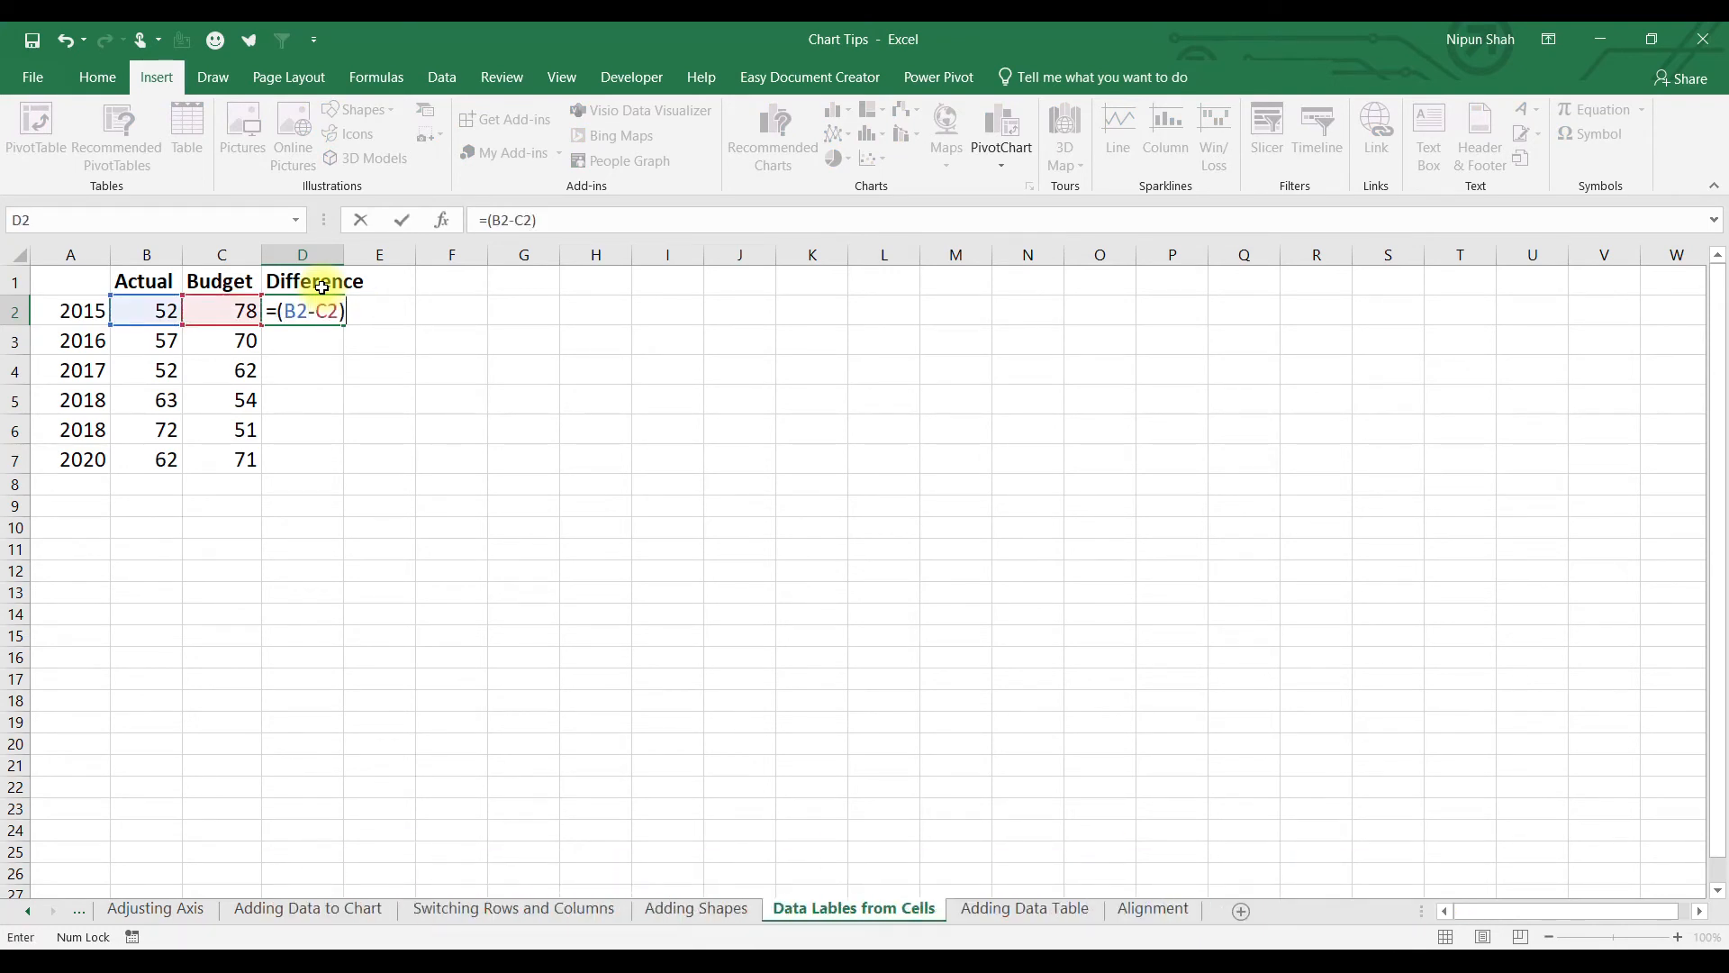
type("/")
key("Left")
key("Return")
Fill the formula to D7 as percentages, autofit column D, and chart A1:B7 as columns.
key("Up")
key("shift+Down")
key("shift+Down")
key("shift+Down")
key("shift+Down")
key("shift+Down")
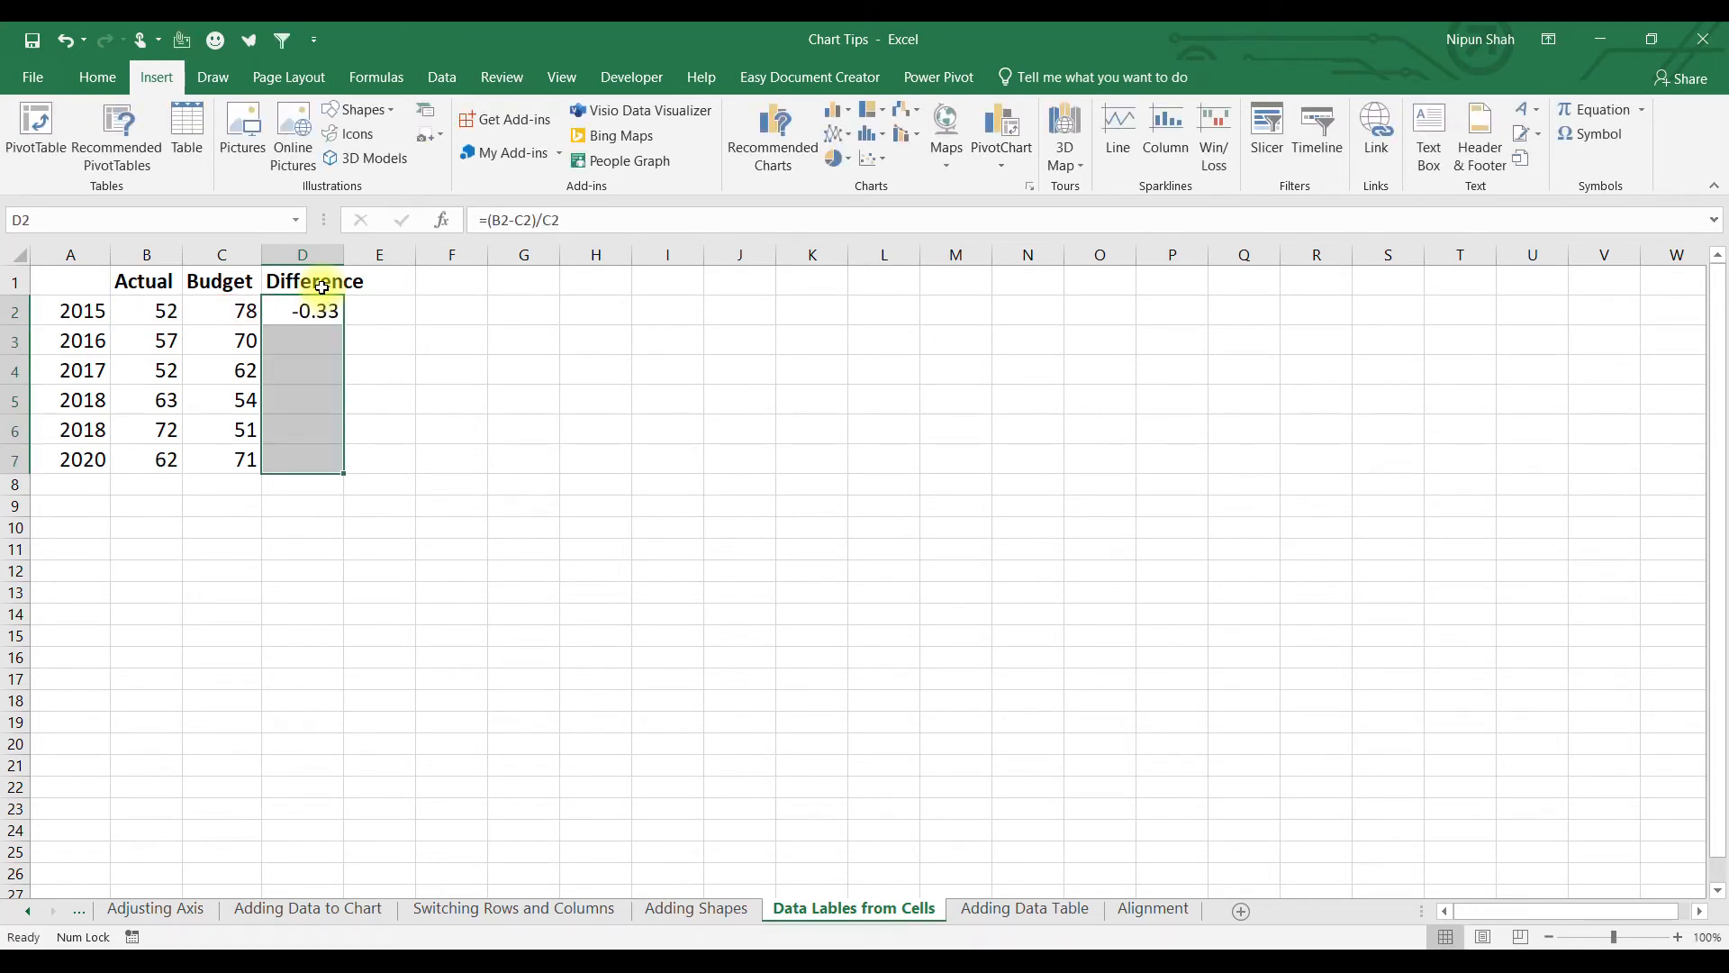
key("ctrl+d")
key("ctrl+shift+5")
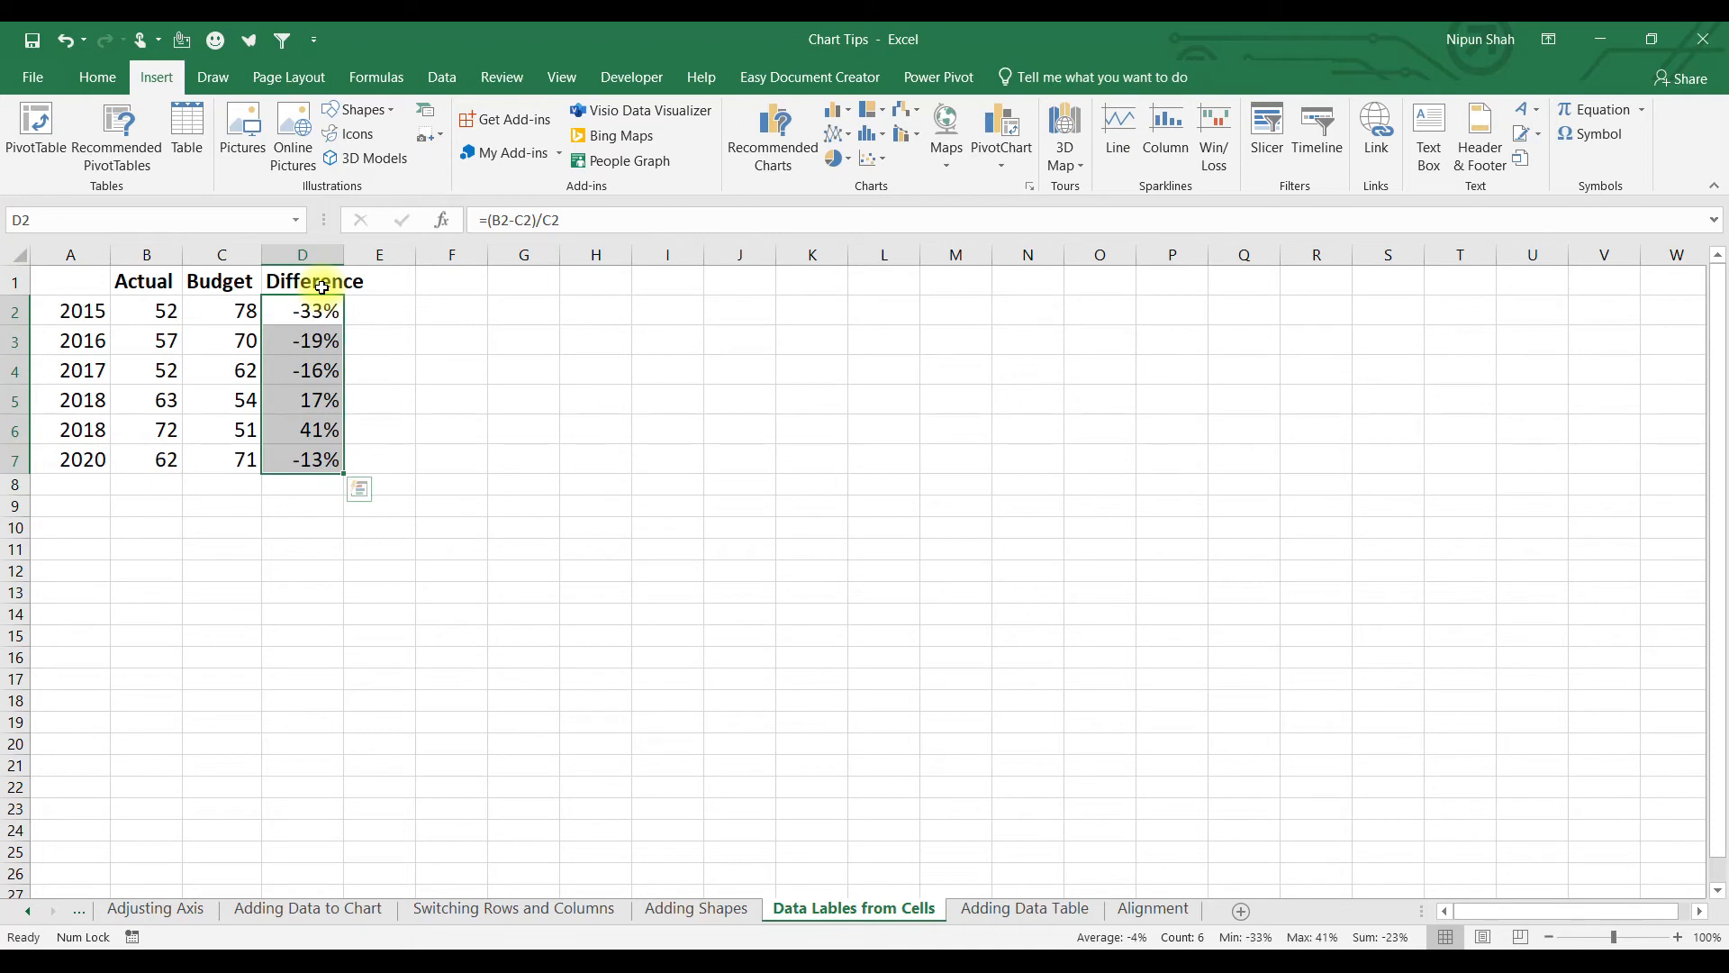
double_click(344, 251)
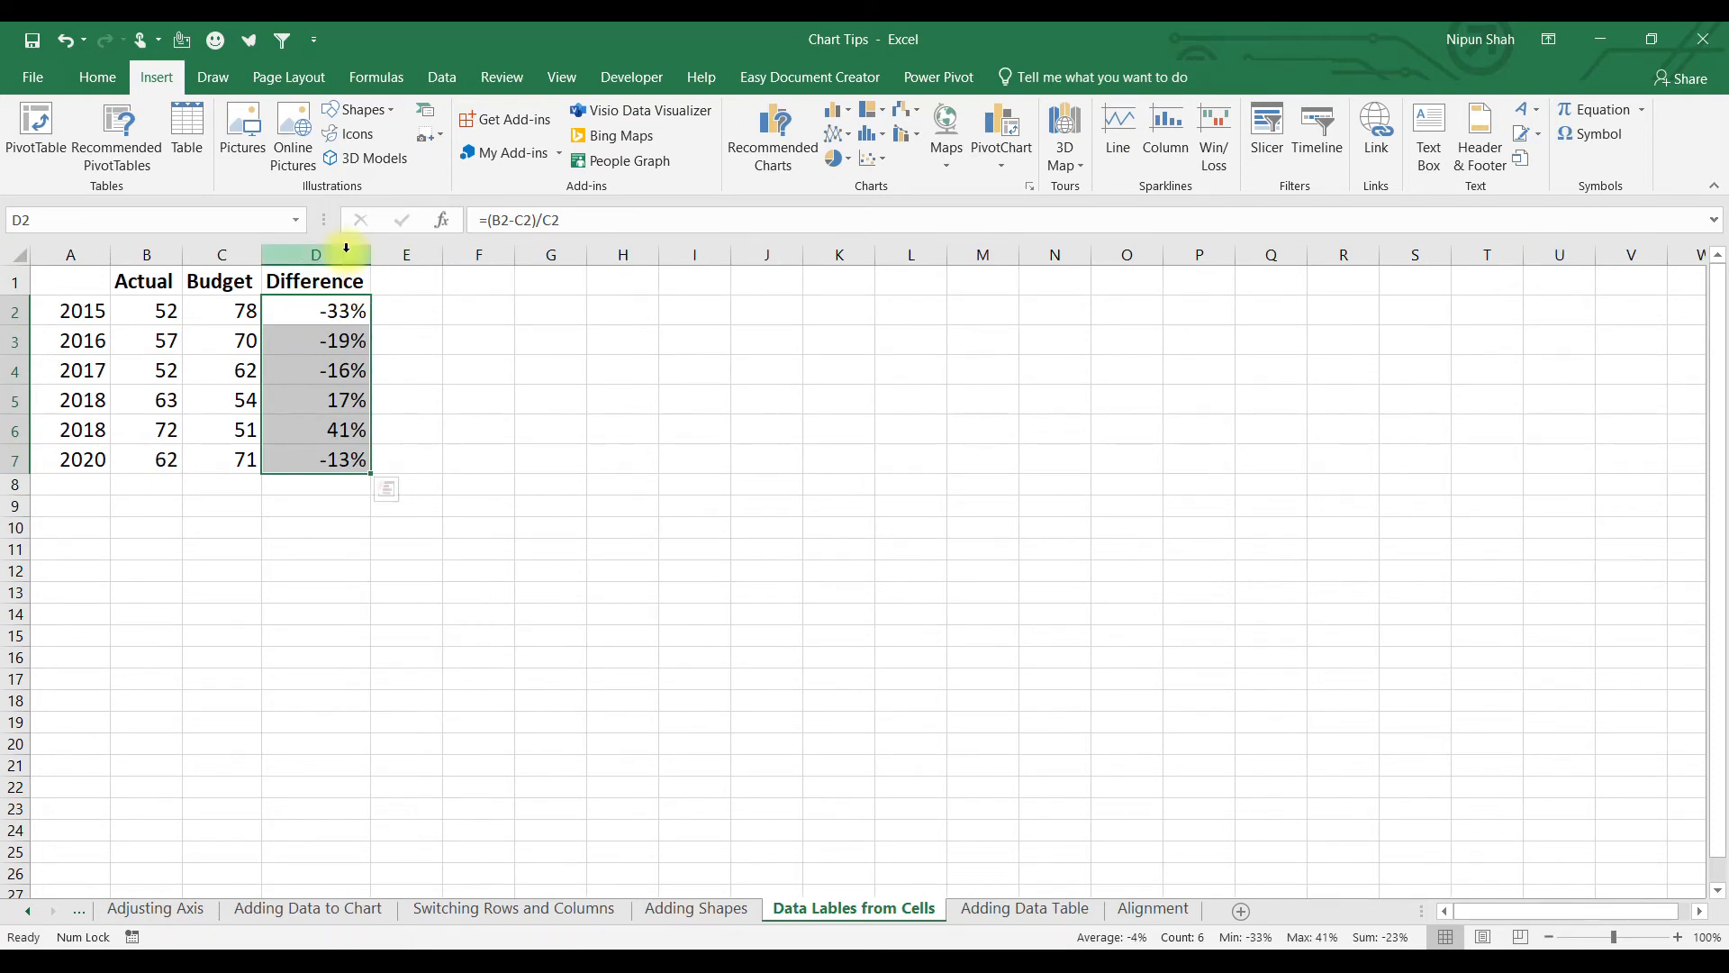
left_click_drag(66, 279, 137, 460)
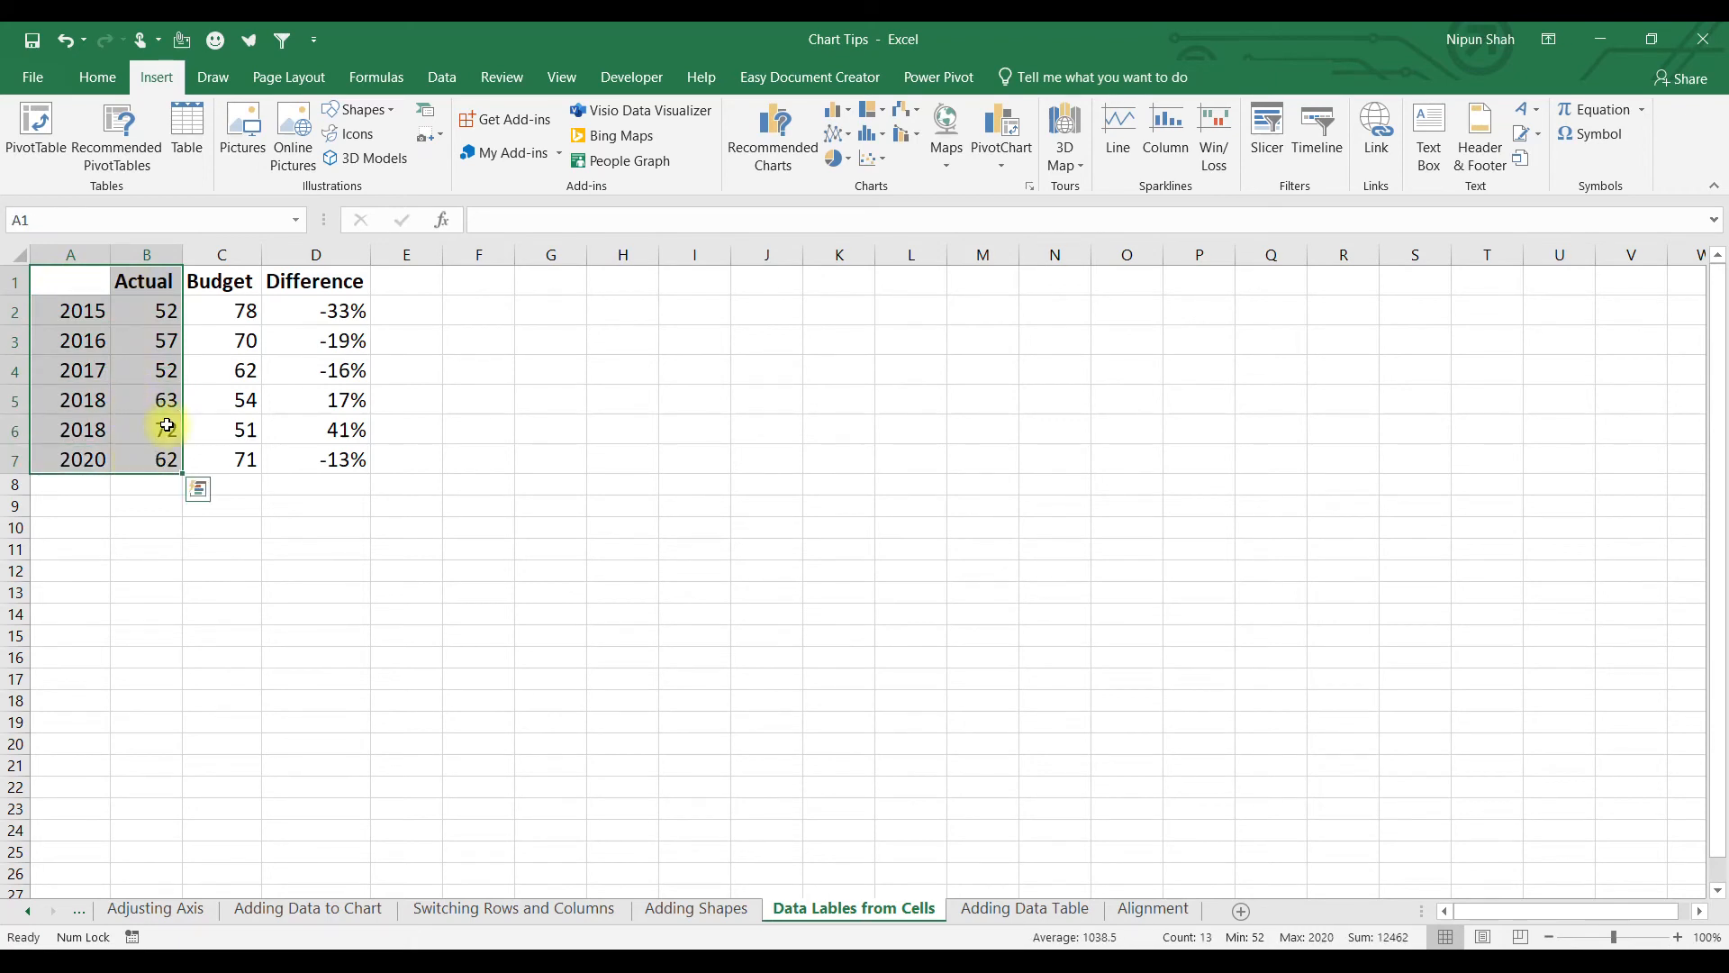
key("alt+F1")
Move the Actual chart and label its bars with values from cells D2:D7 instead of bar values.
left_click_drag(808, 435, 741, 326)
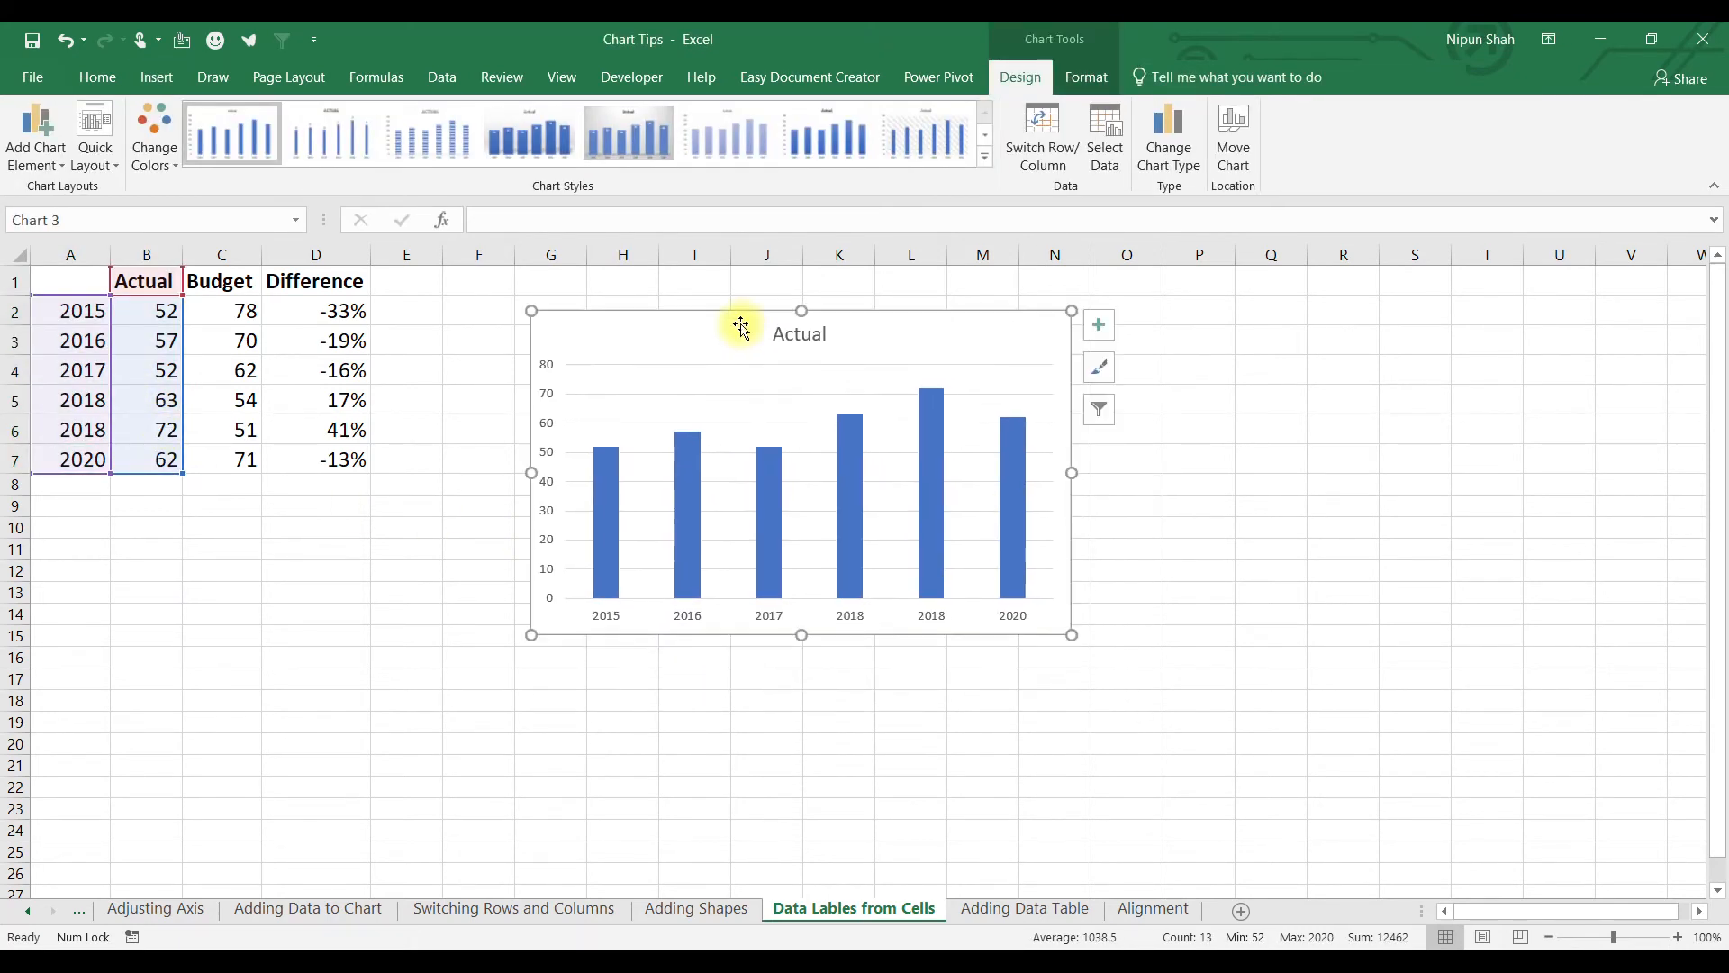
left_click(1103, 325)
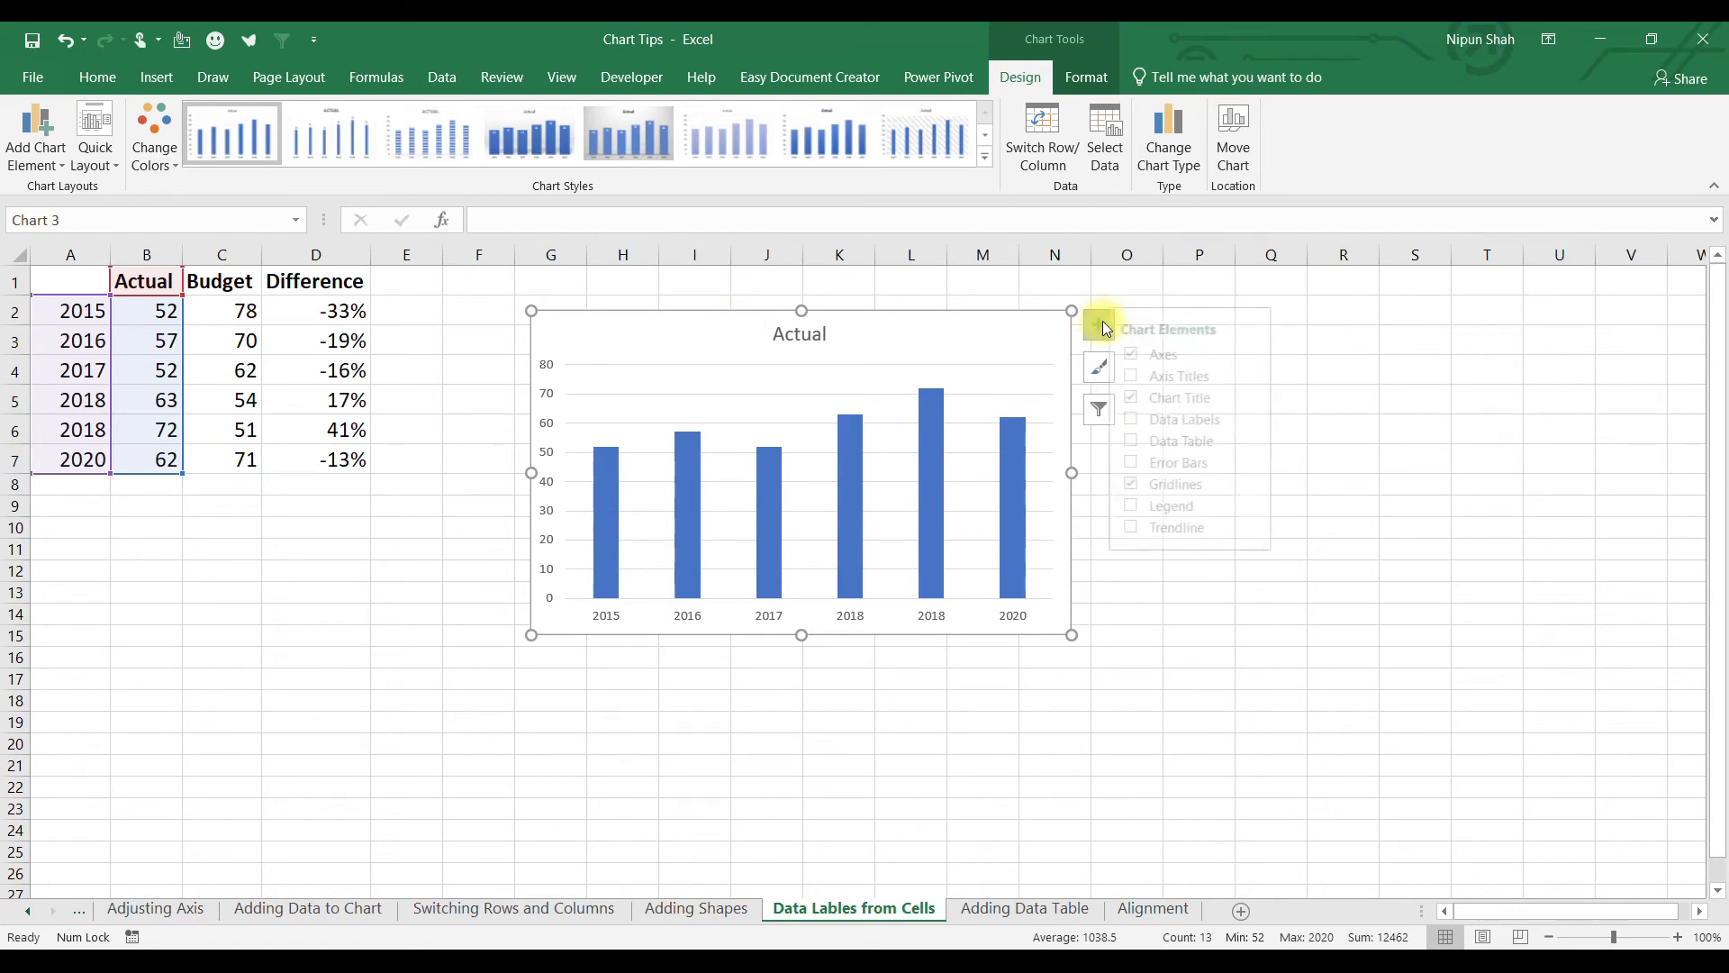
left_click(1241, 421)
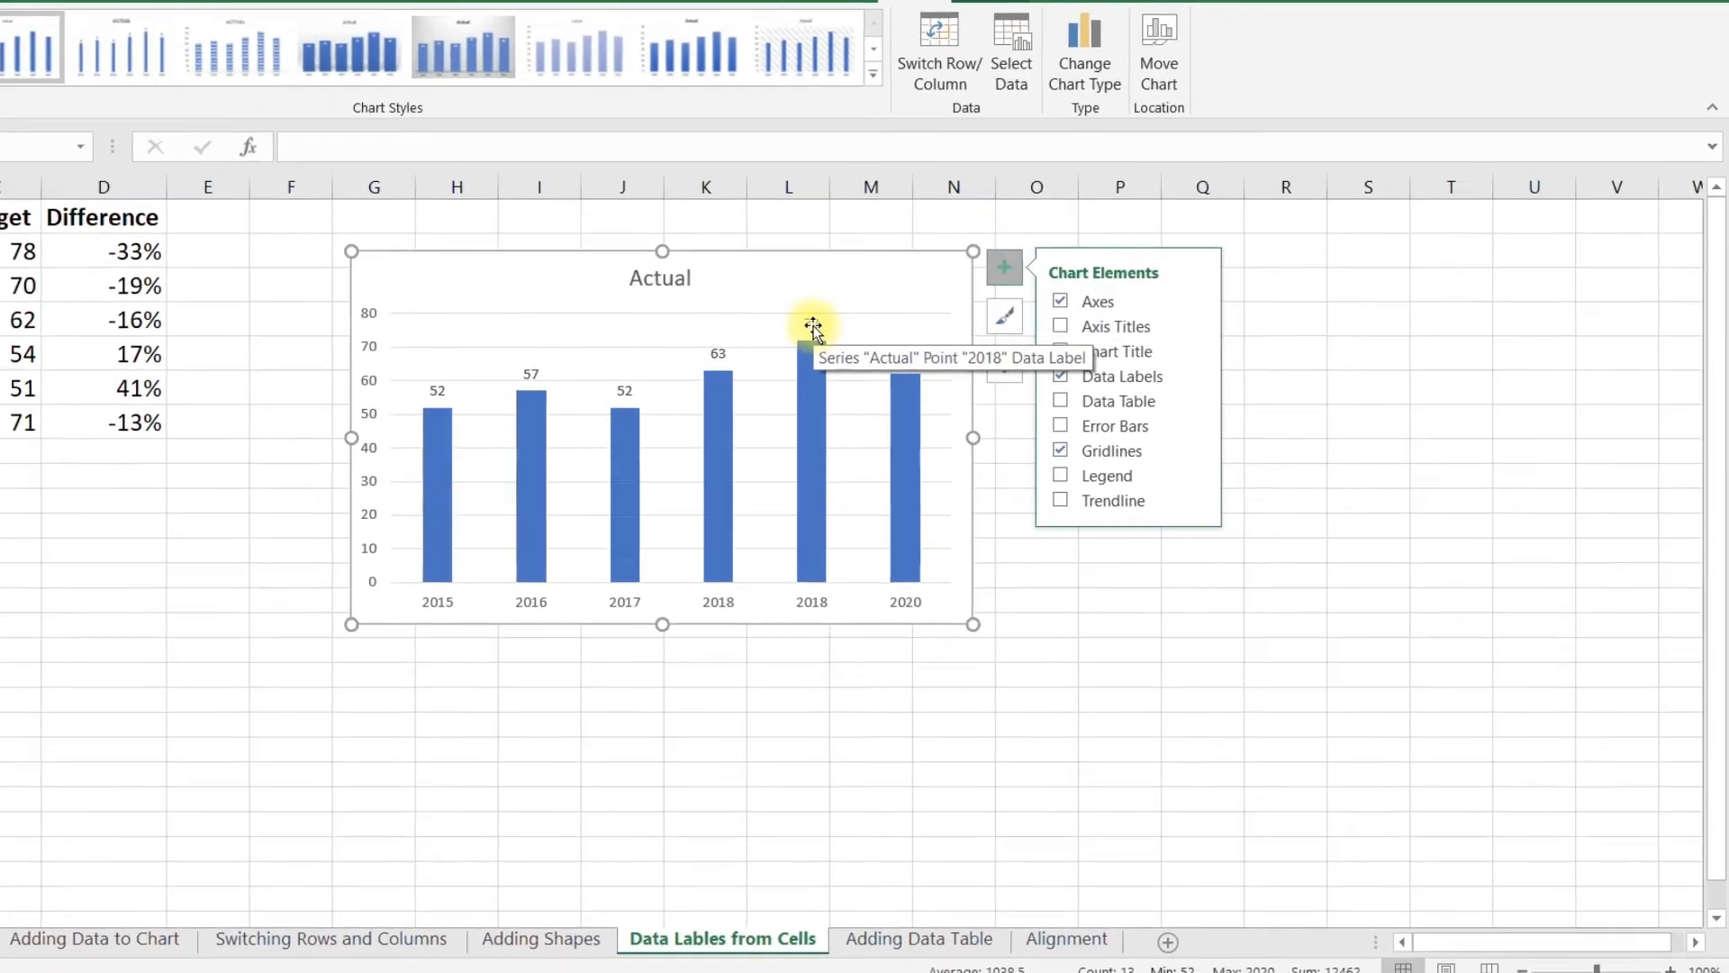
double_click(931, 373)
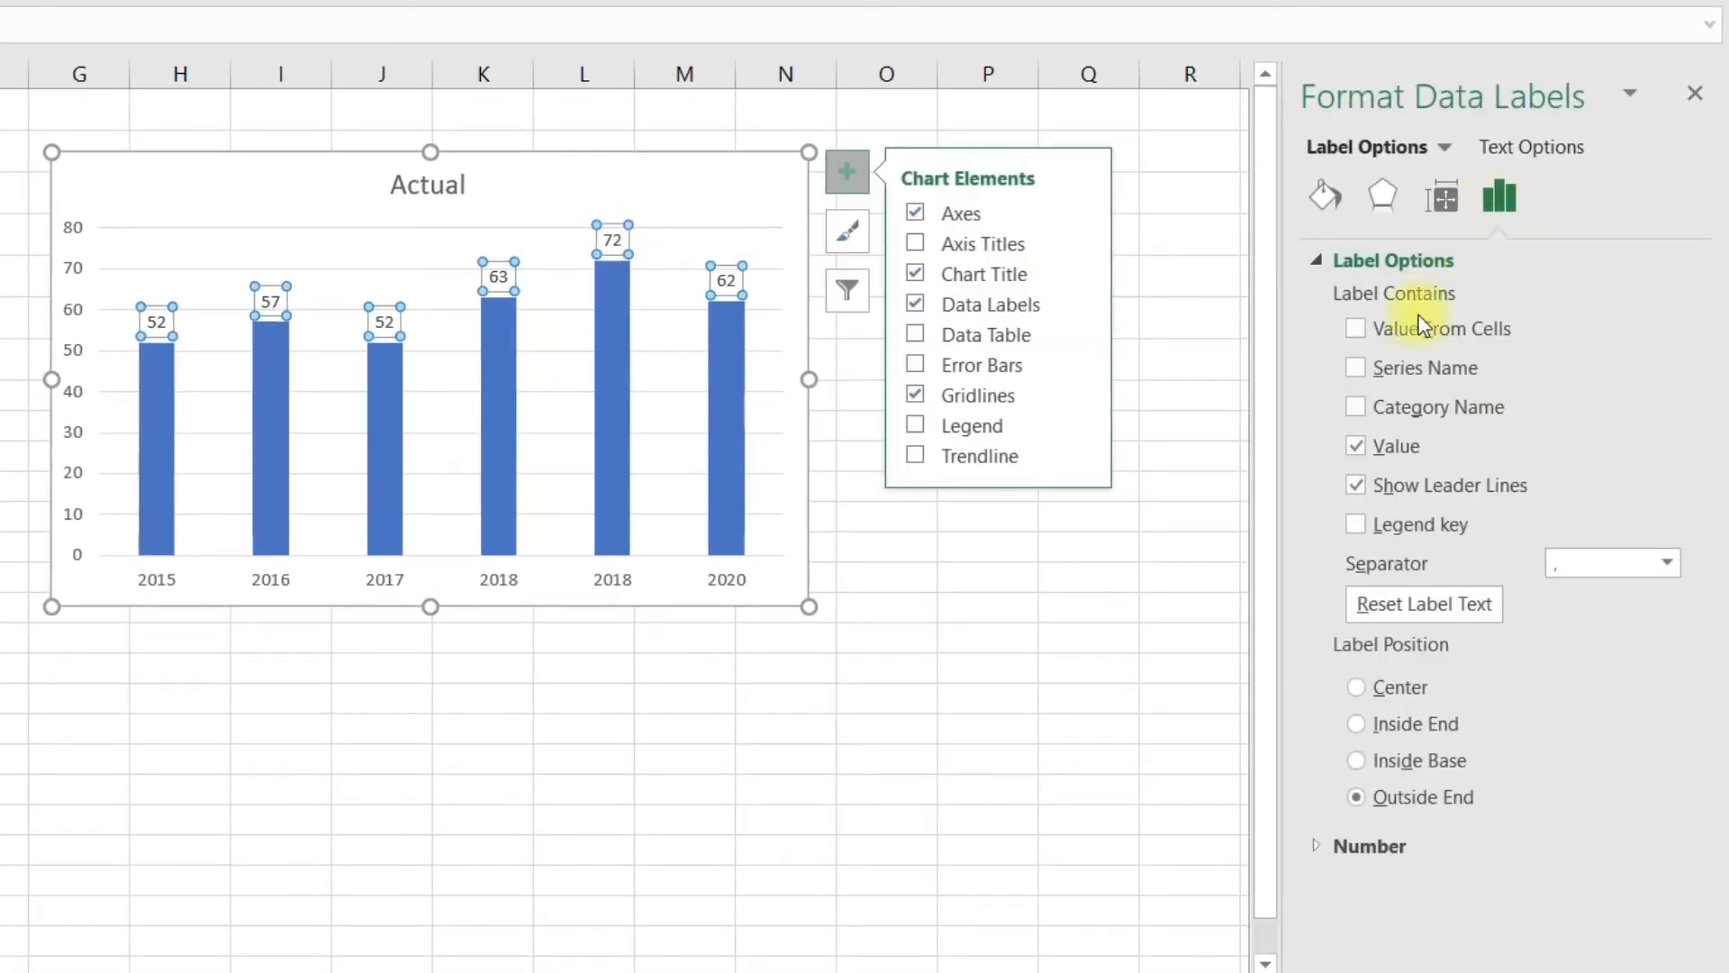
left_click(1357, 447)
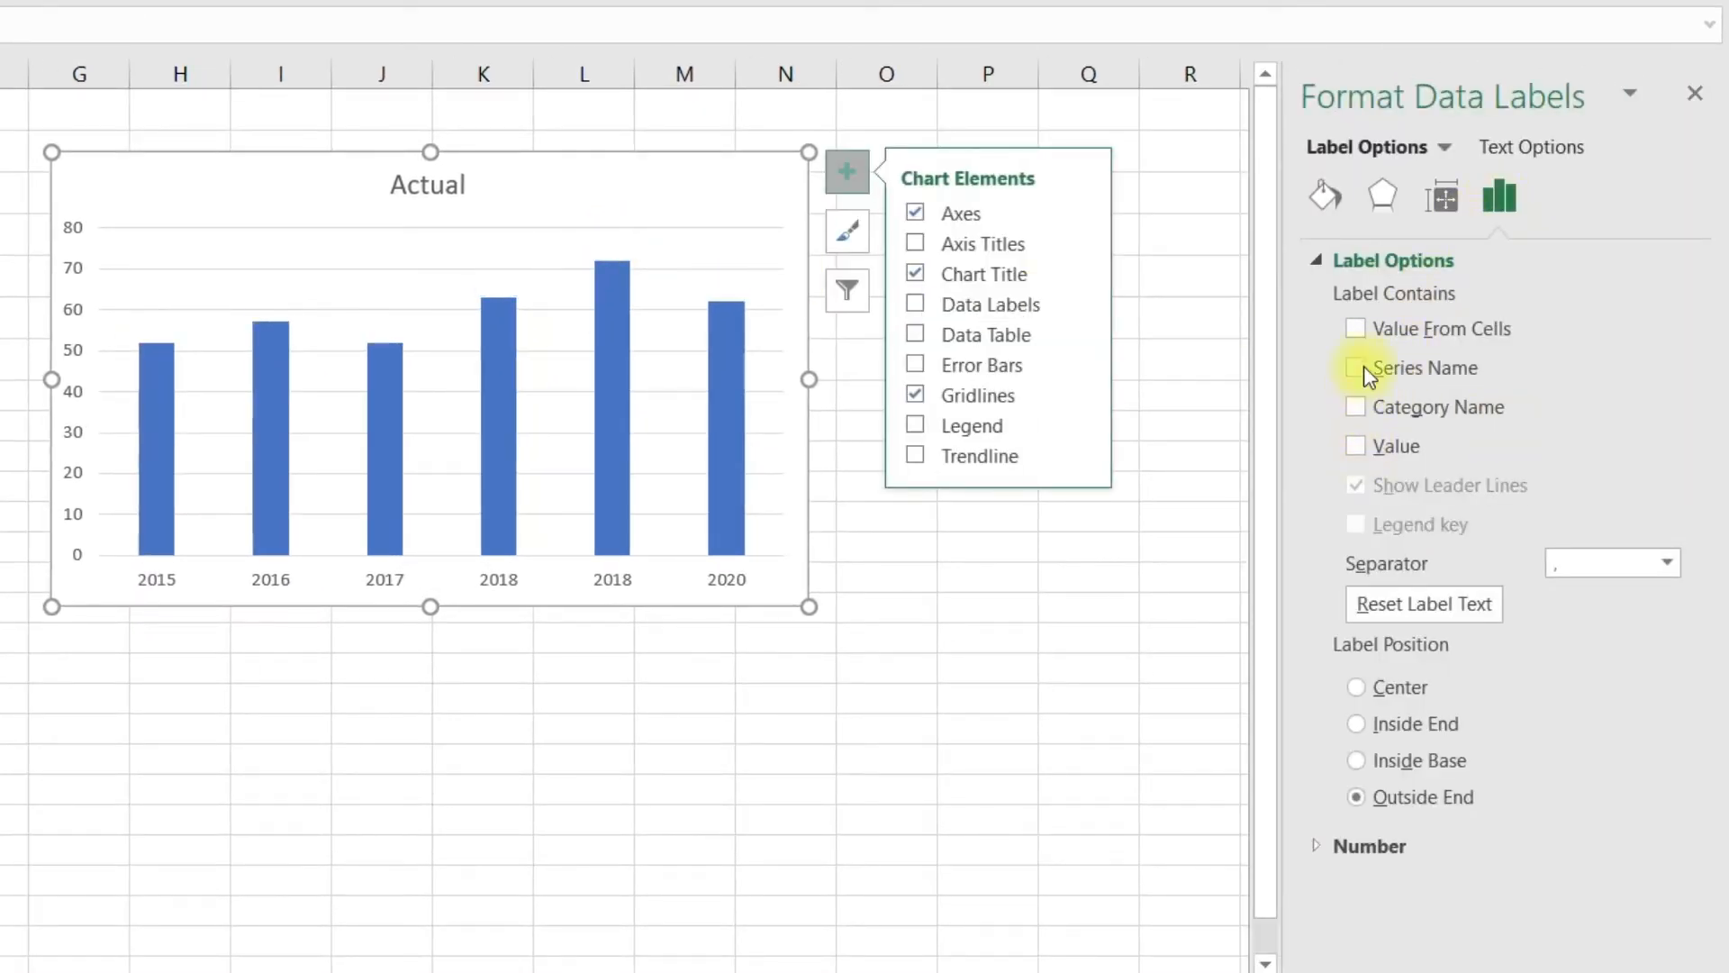
left_click(1355, 329)
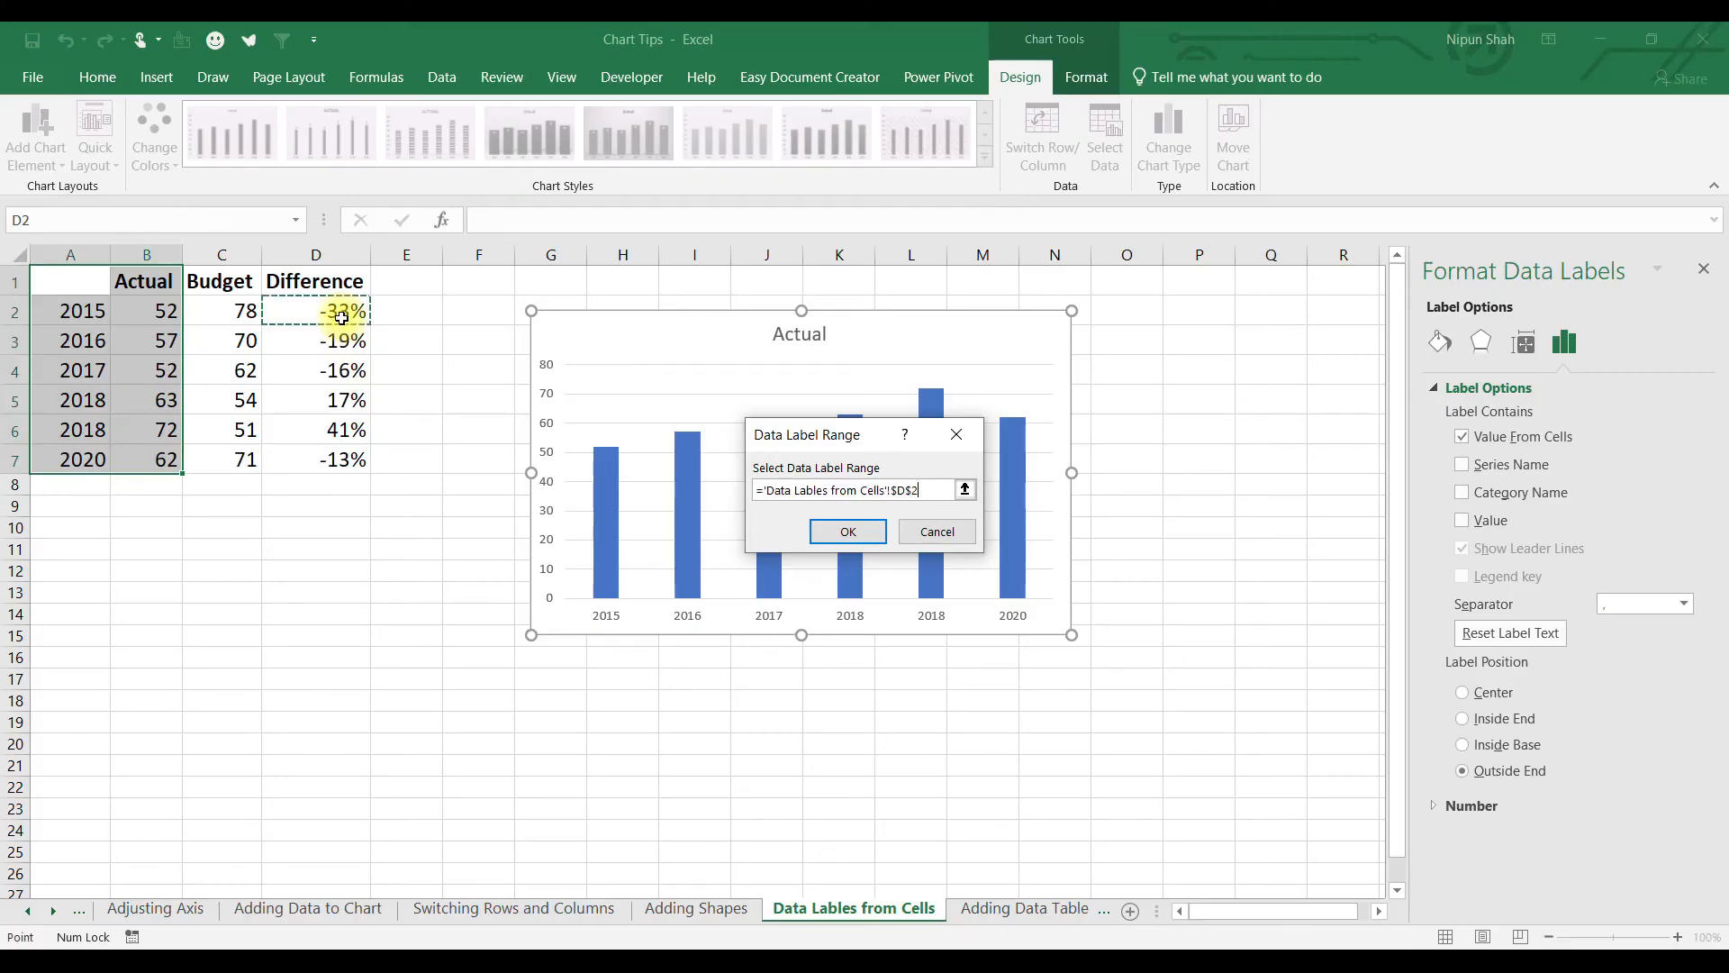
left_click_drag(333, 310, 332, 461)
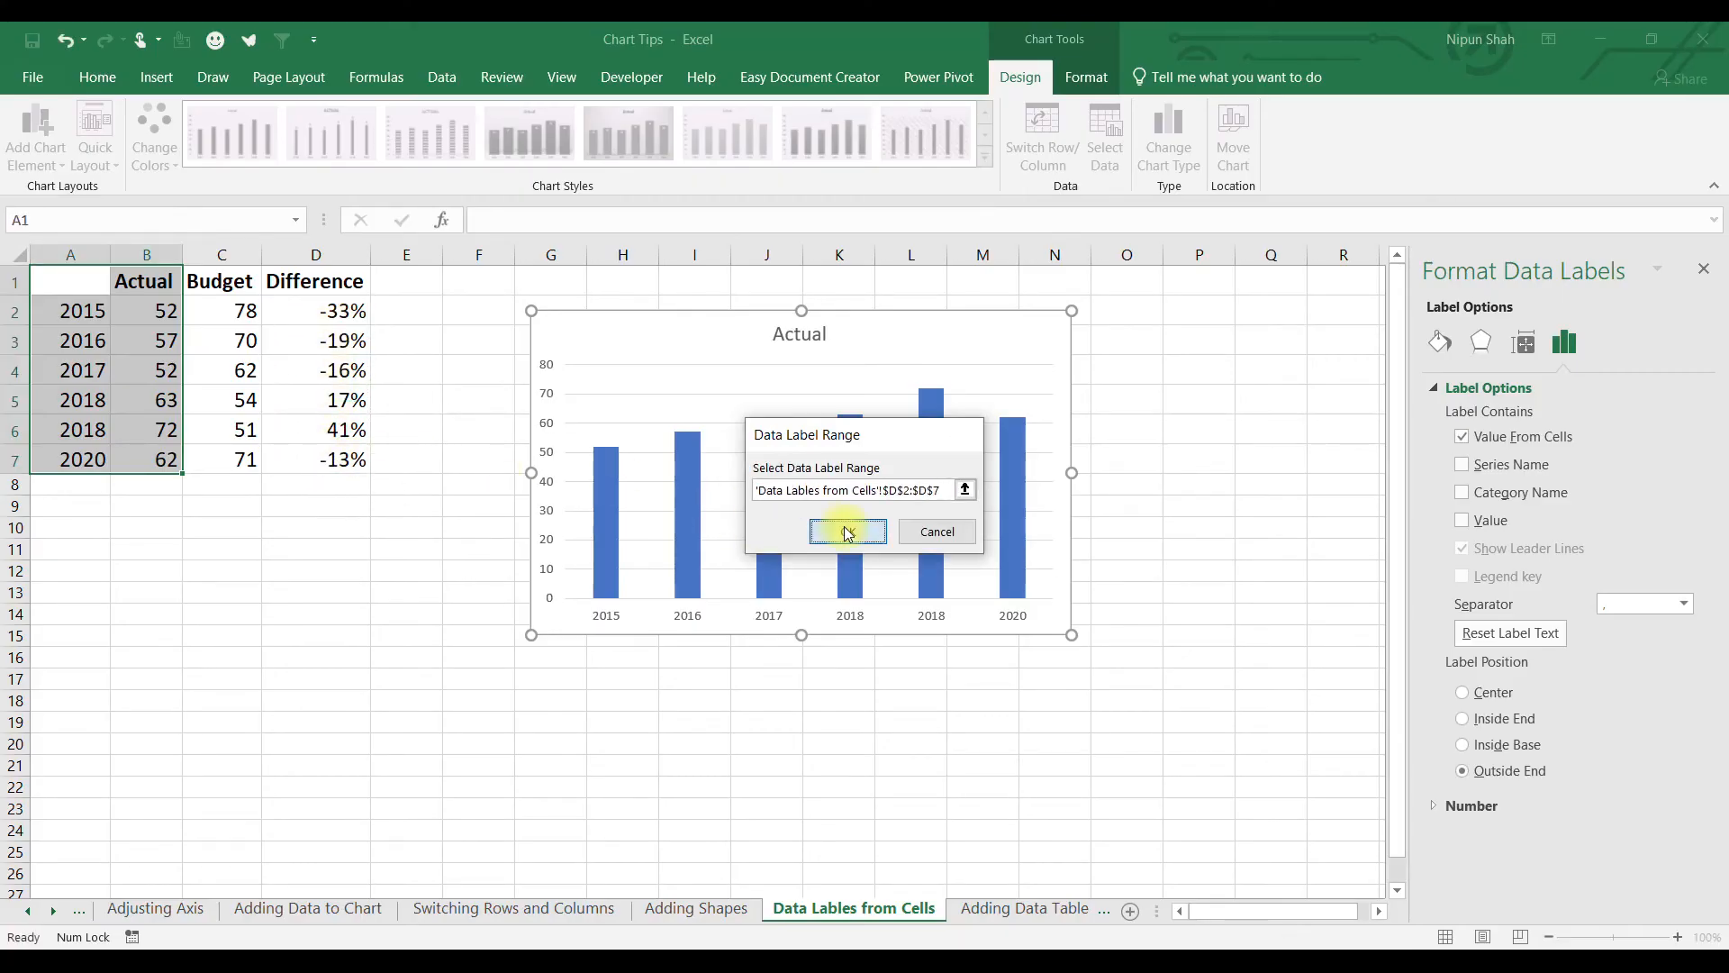
left_click(845, 526)
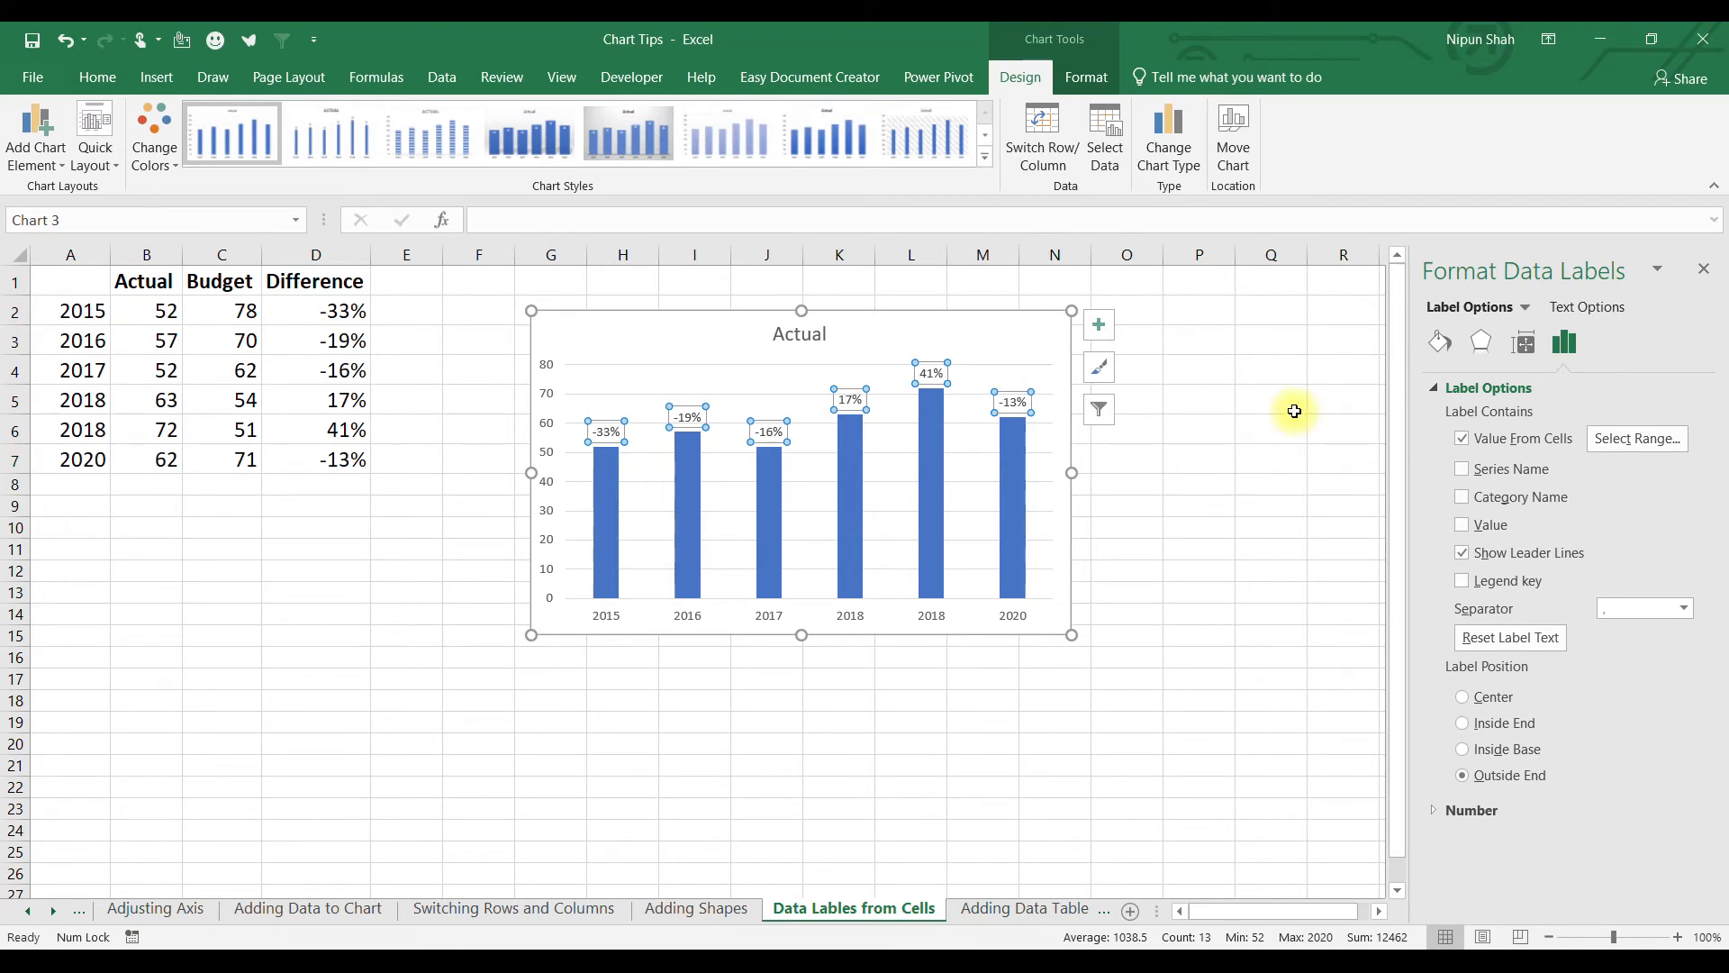
left_click(108, 89)
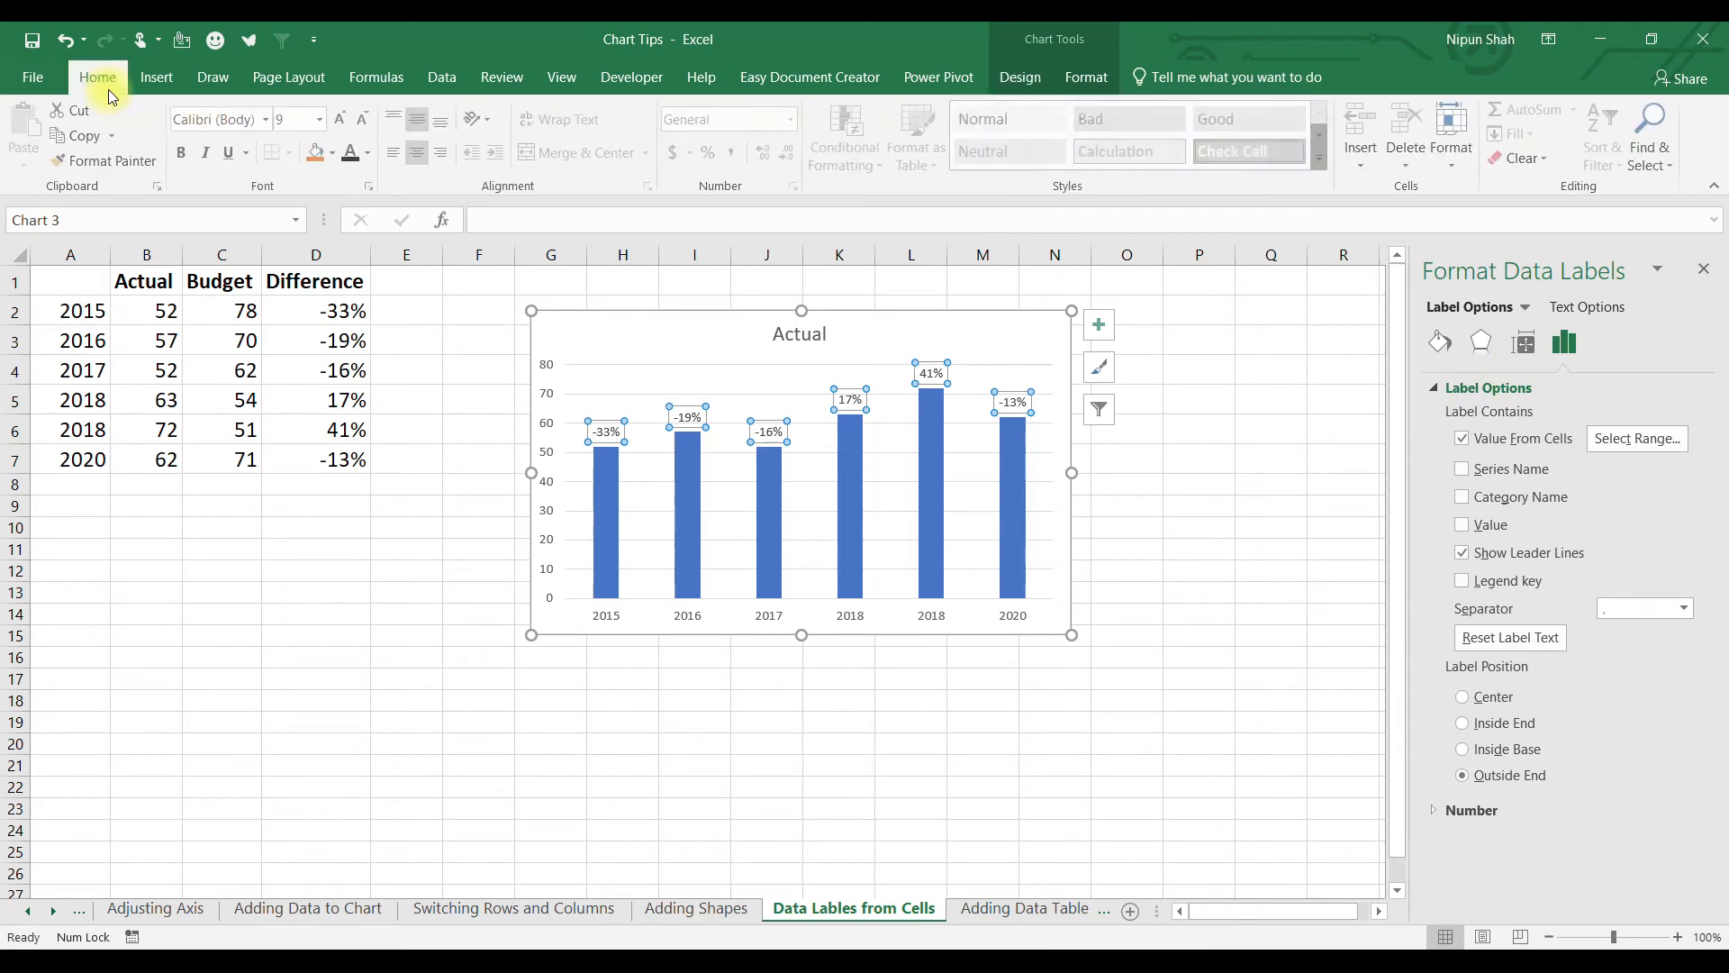
Set the data label font size to 16 and give D2:D7 the custom format 0%;(0%).
left_click(320, 119)
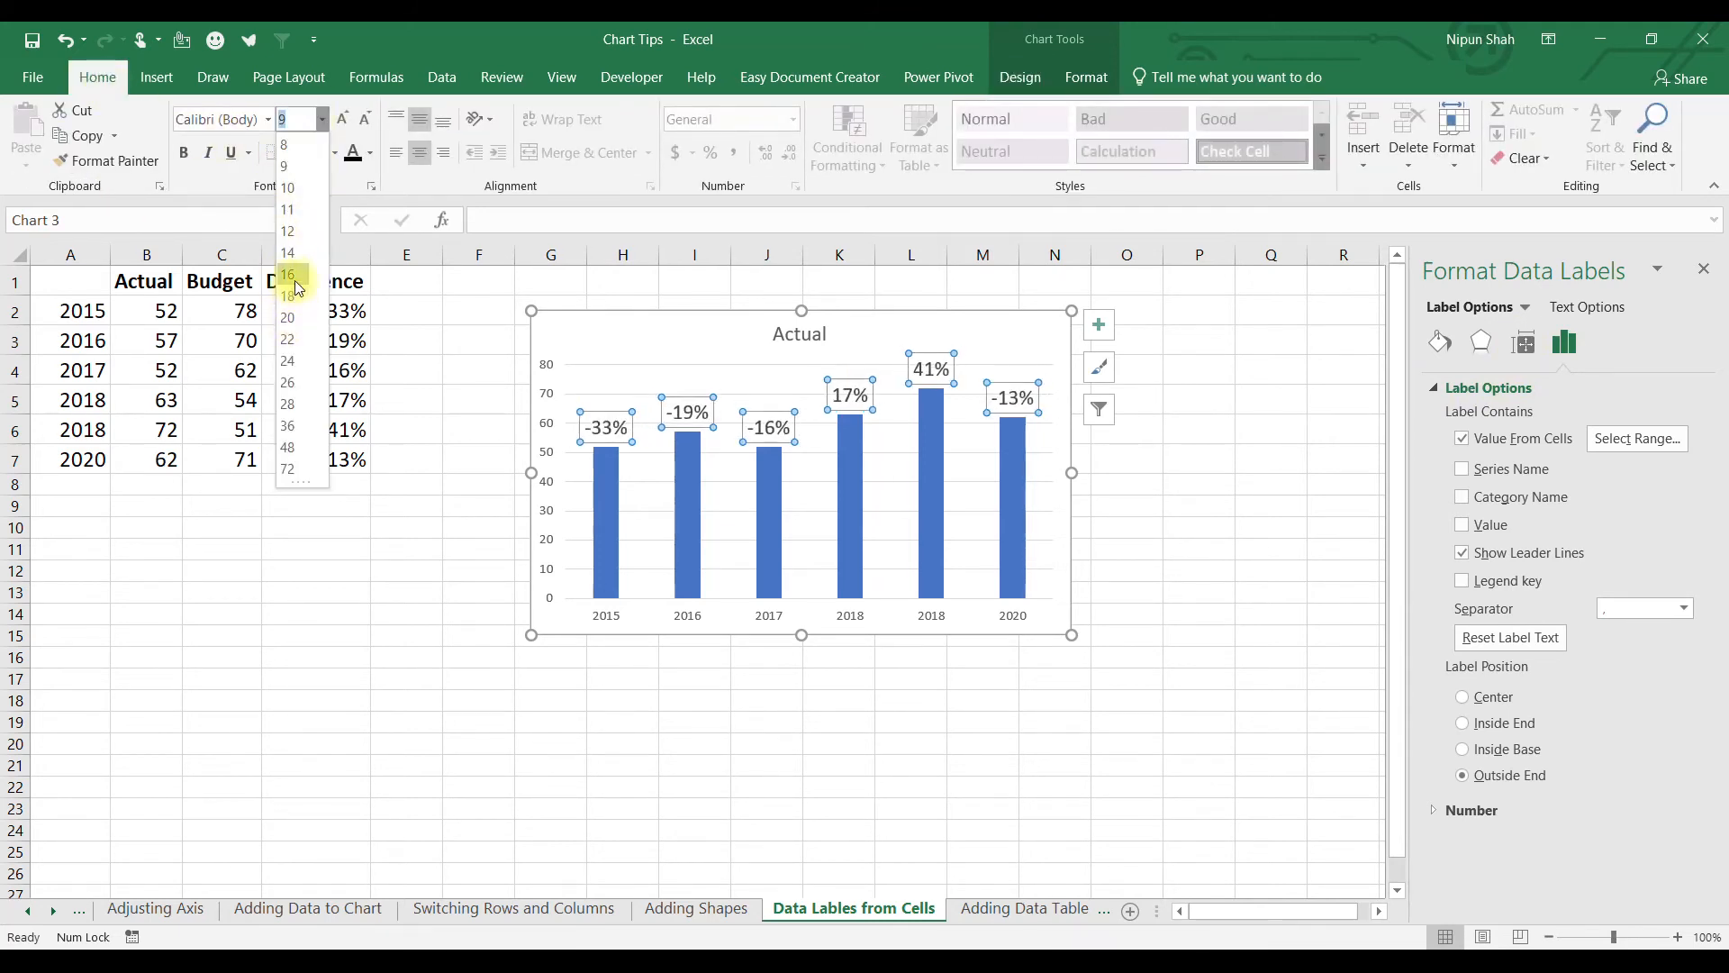
left_click(295, 280)
left_click_drag(321, 309, 310, 382)
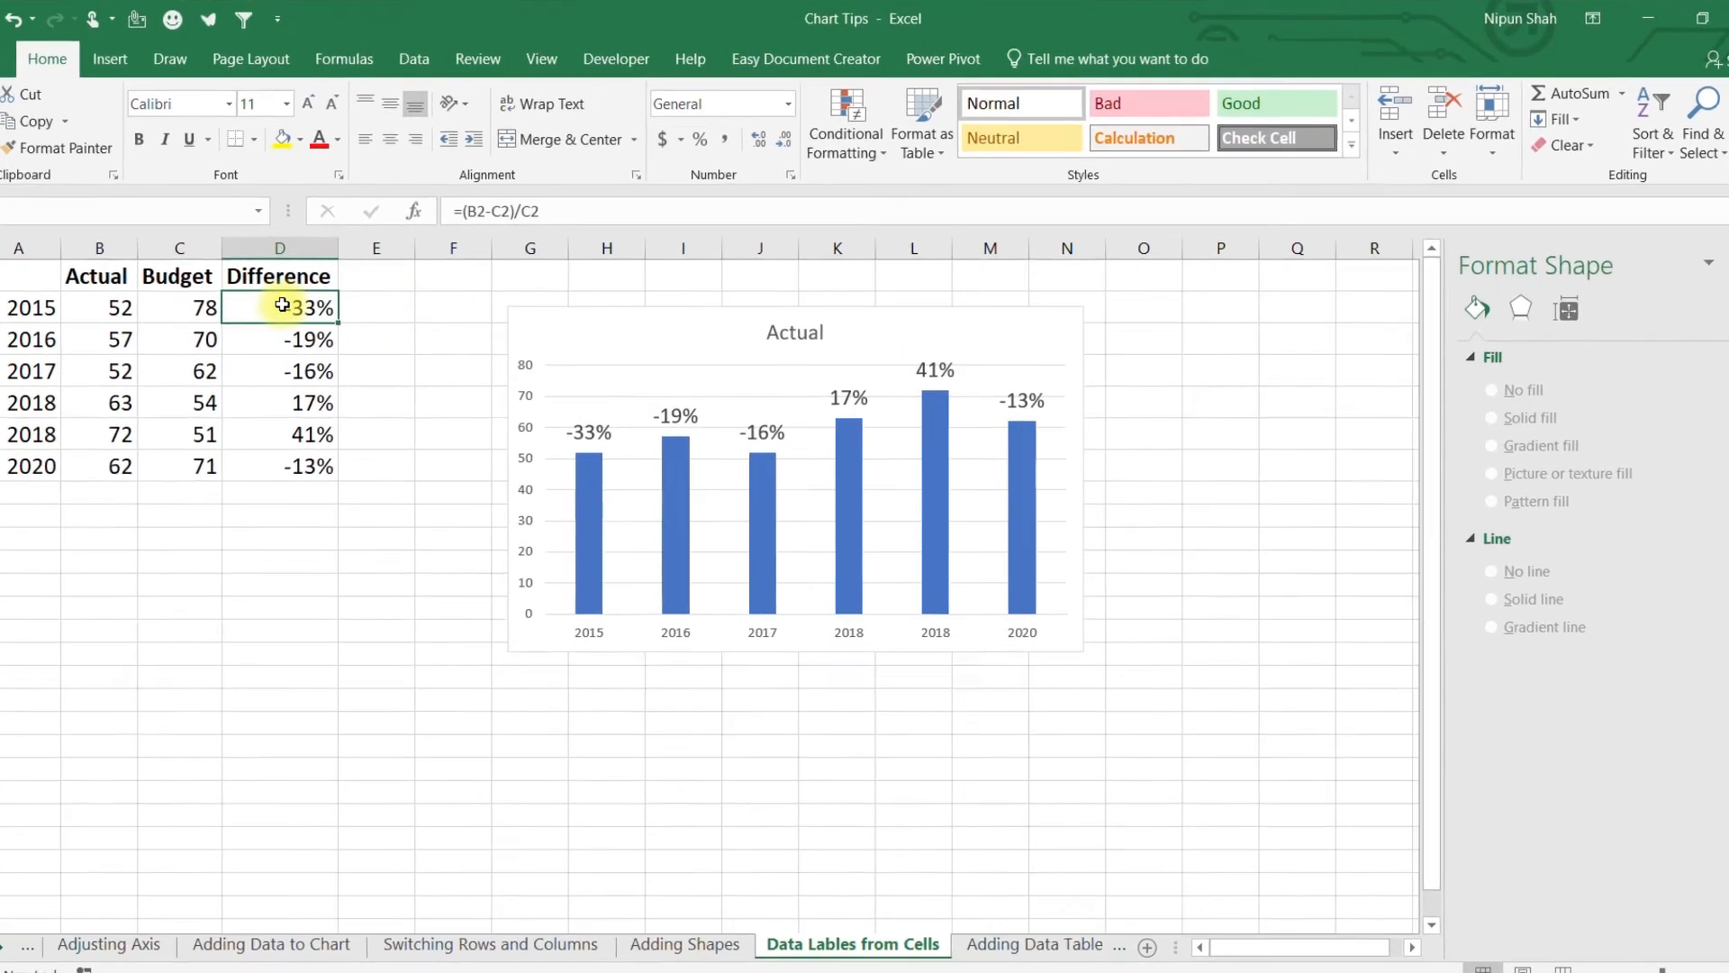
left_click_drag(202, 389, 204, 479)
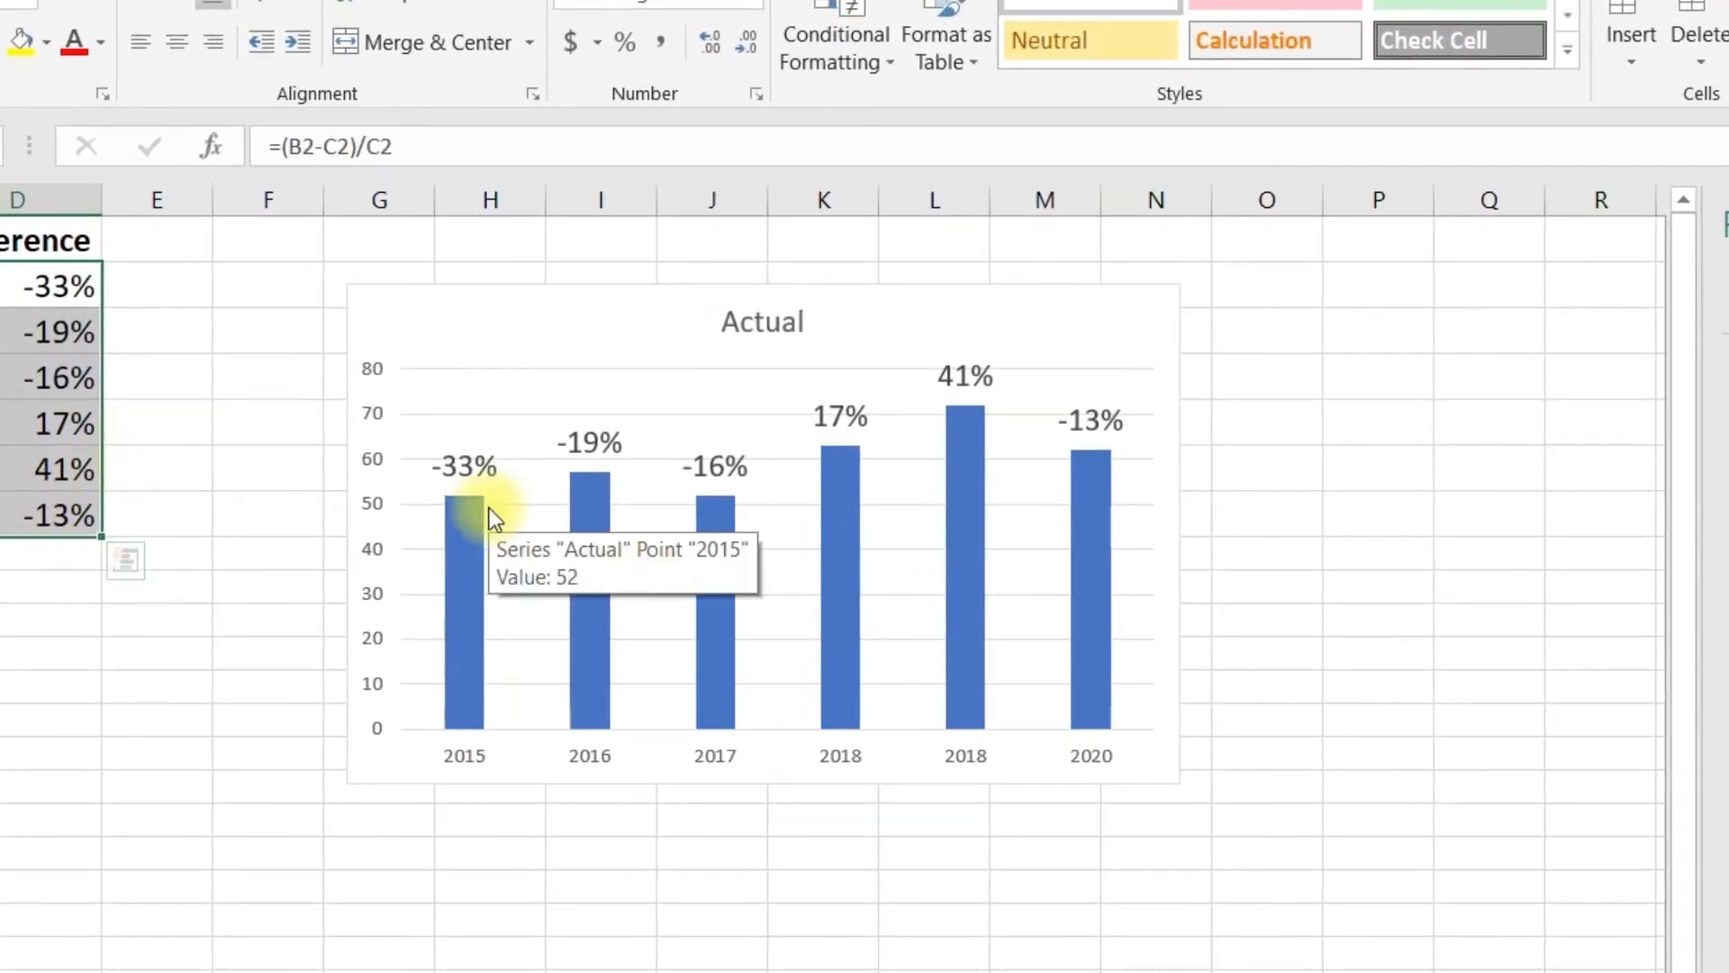
key("ctrl+1")
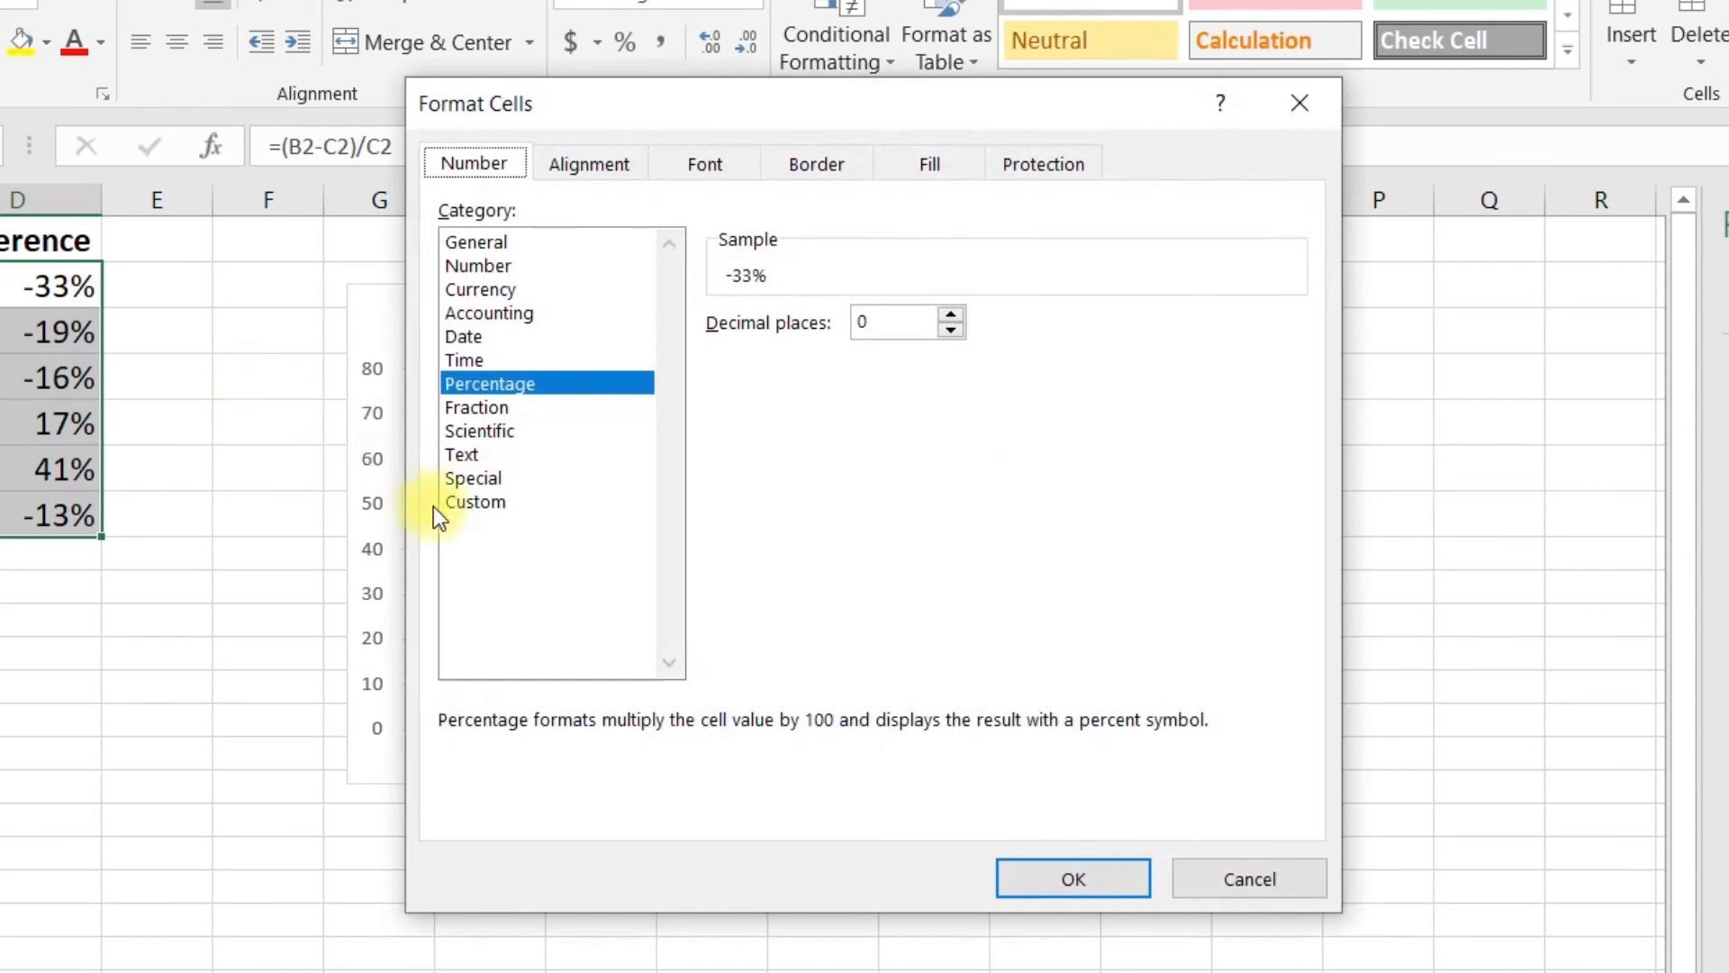
left_click(483, 501)
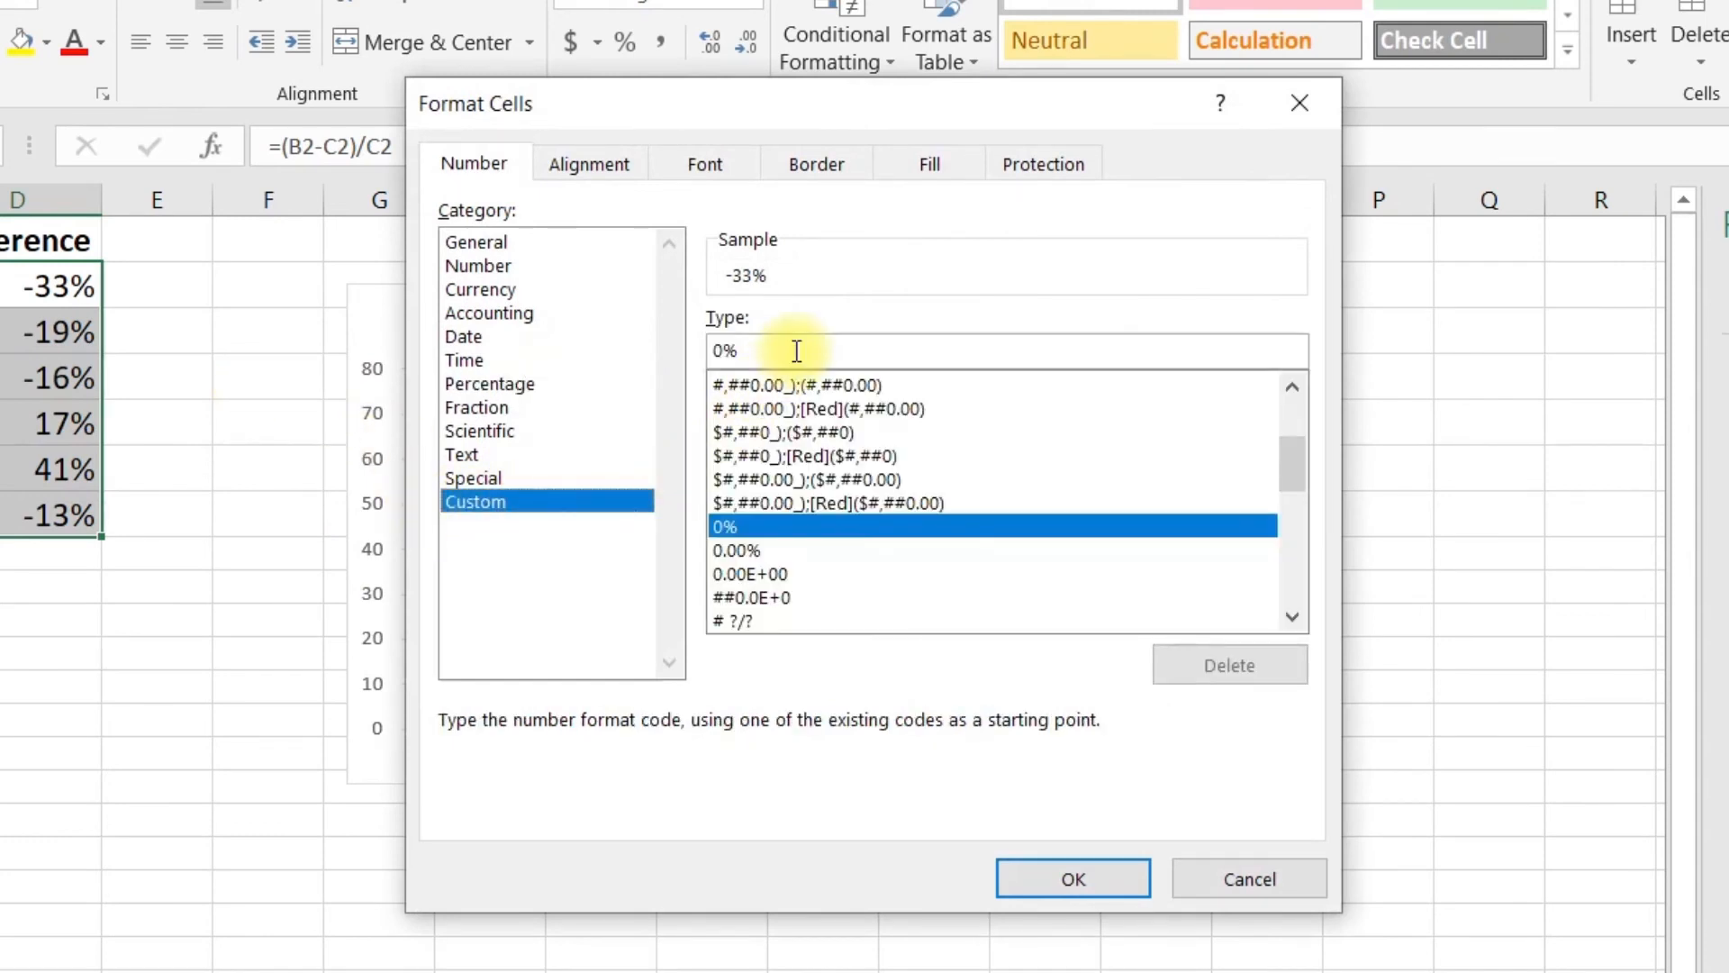
left_click_drag(797, 351, 576, 369)
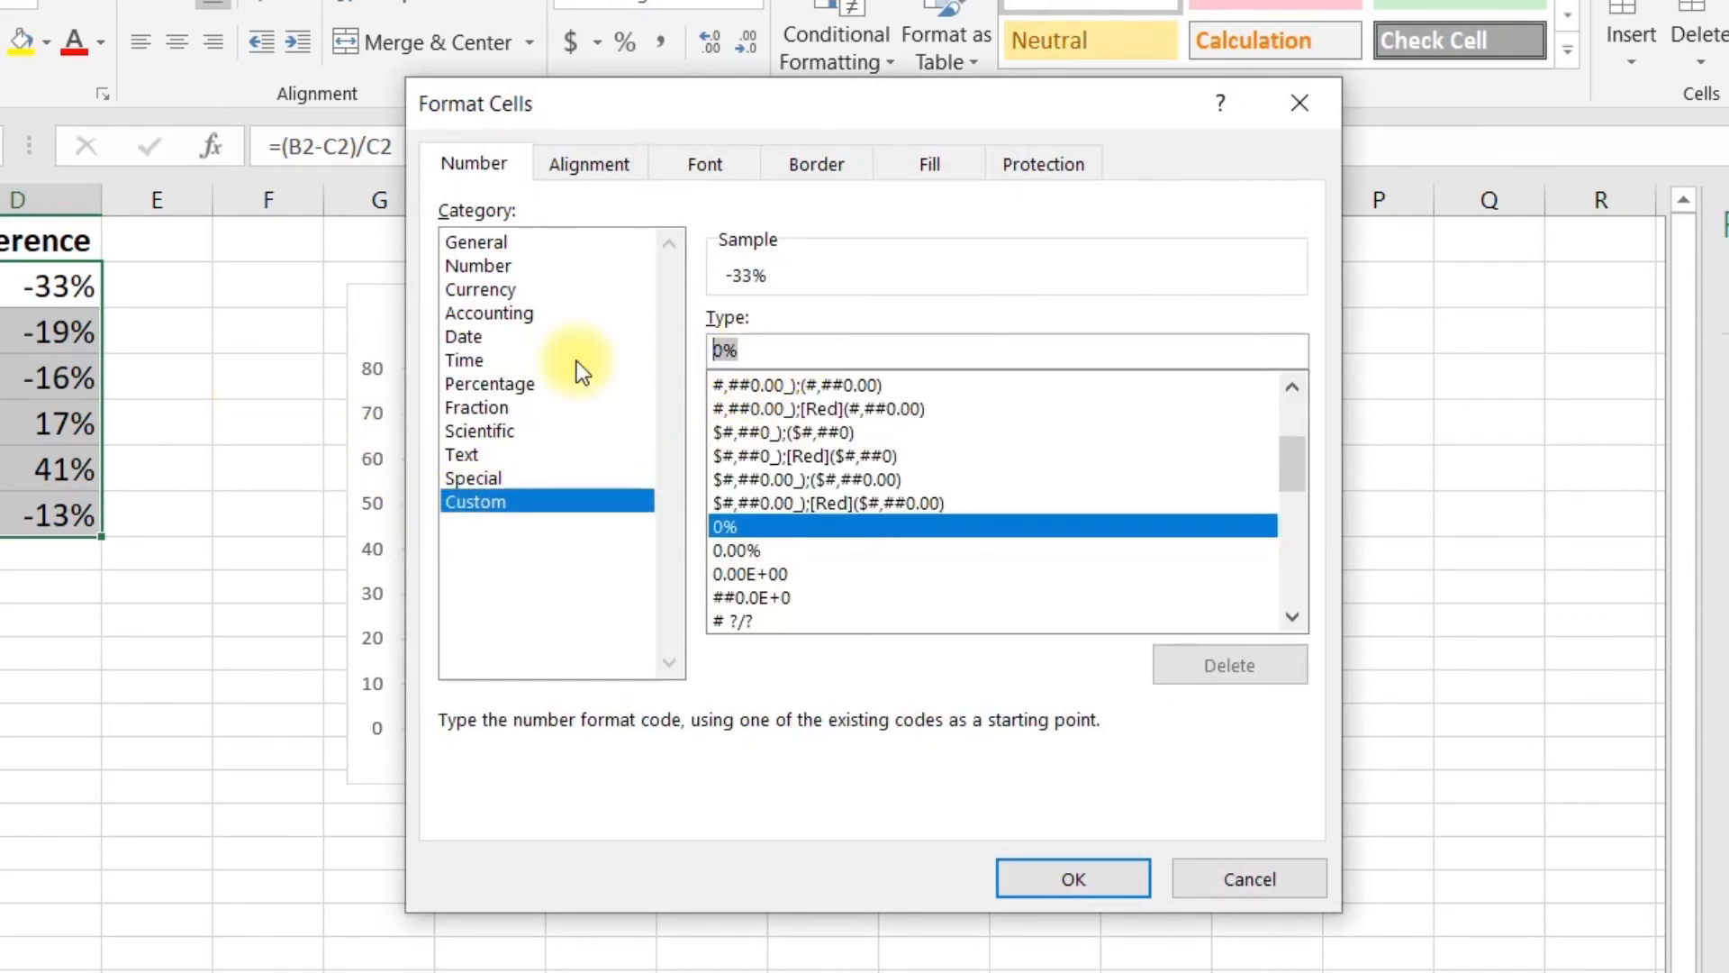
type("0%")
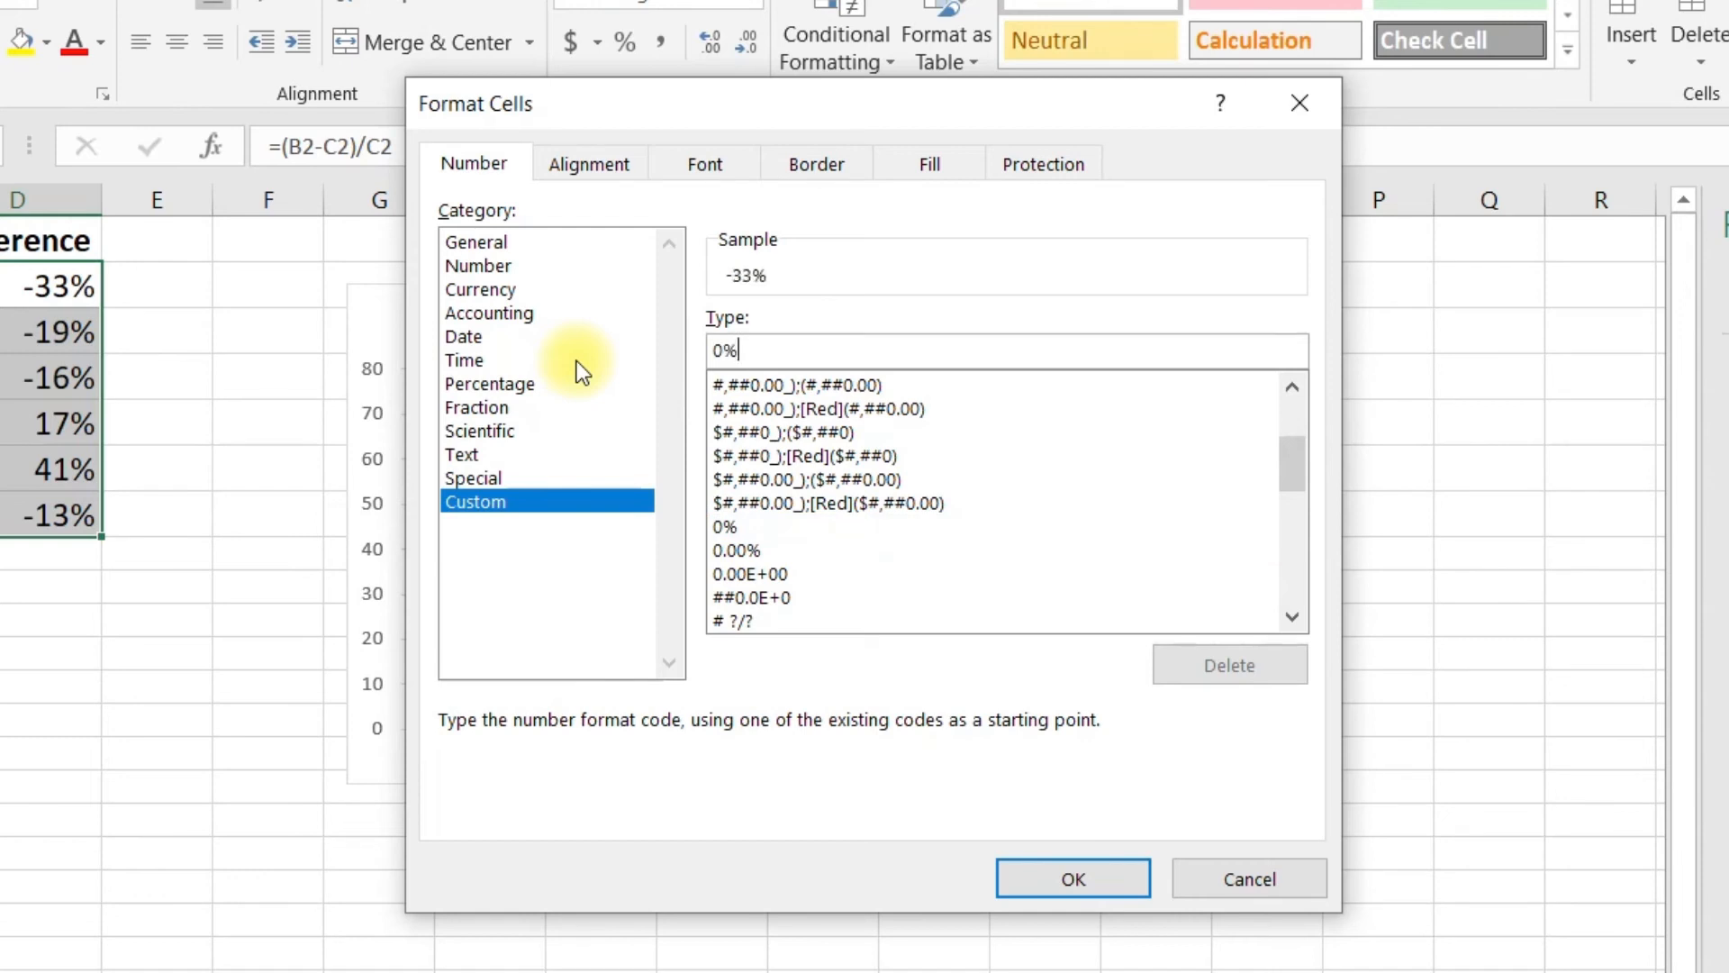
type(";(0")
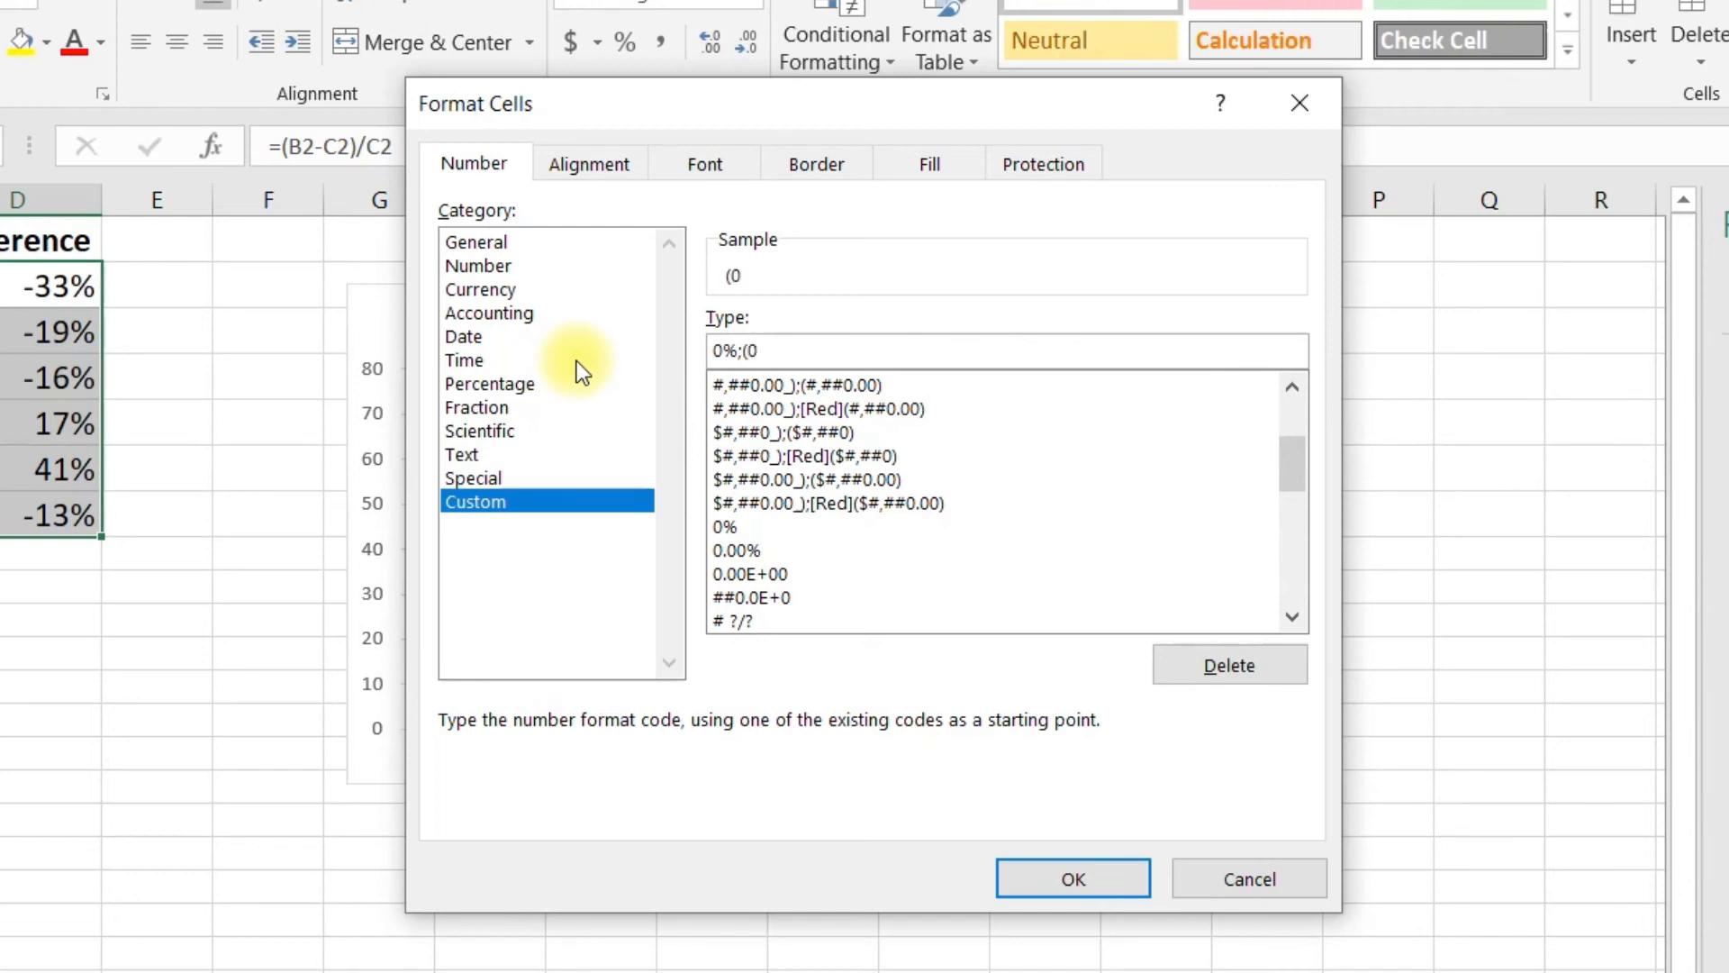
type("%)")
key("Return")
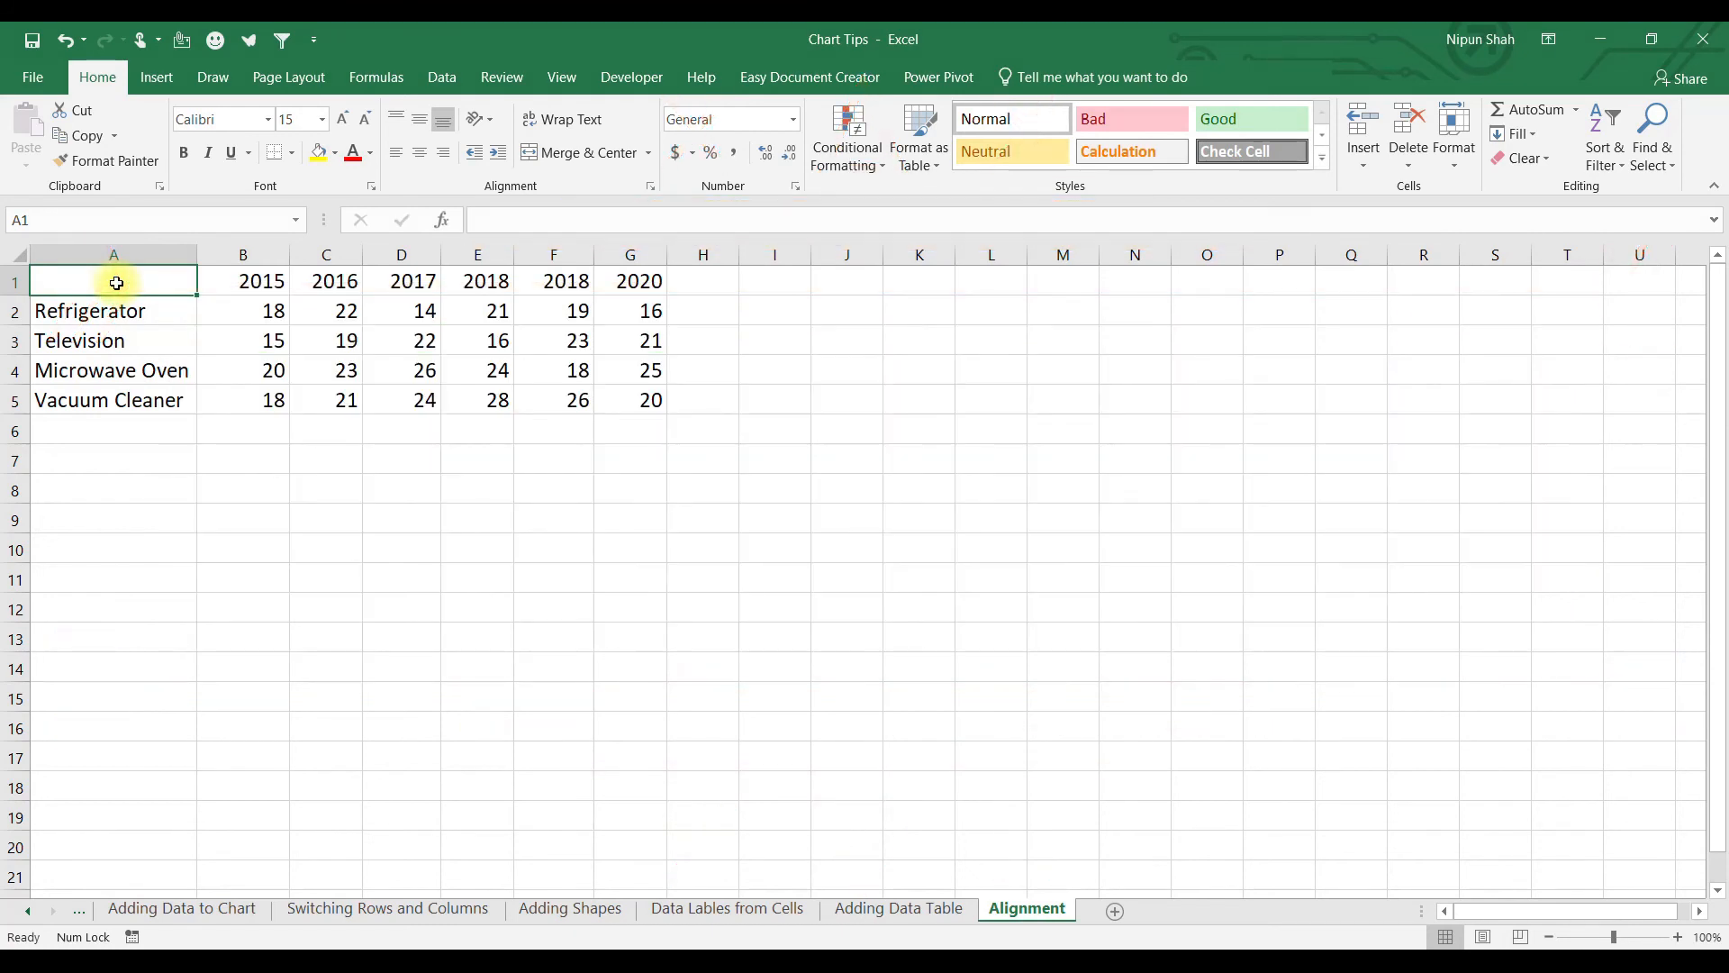
Insert a small Refrigerator sales column chart and move it to the upper right.
left_click_drag(189, 286, 635, 399)
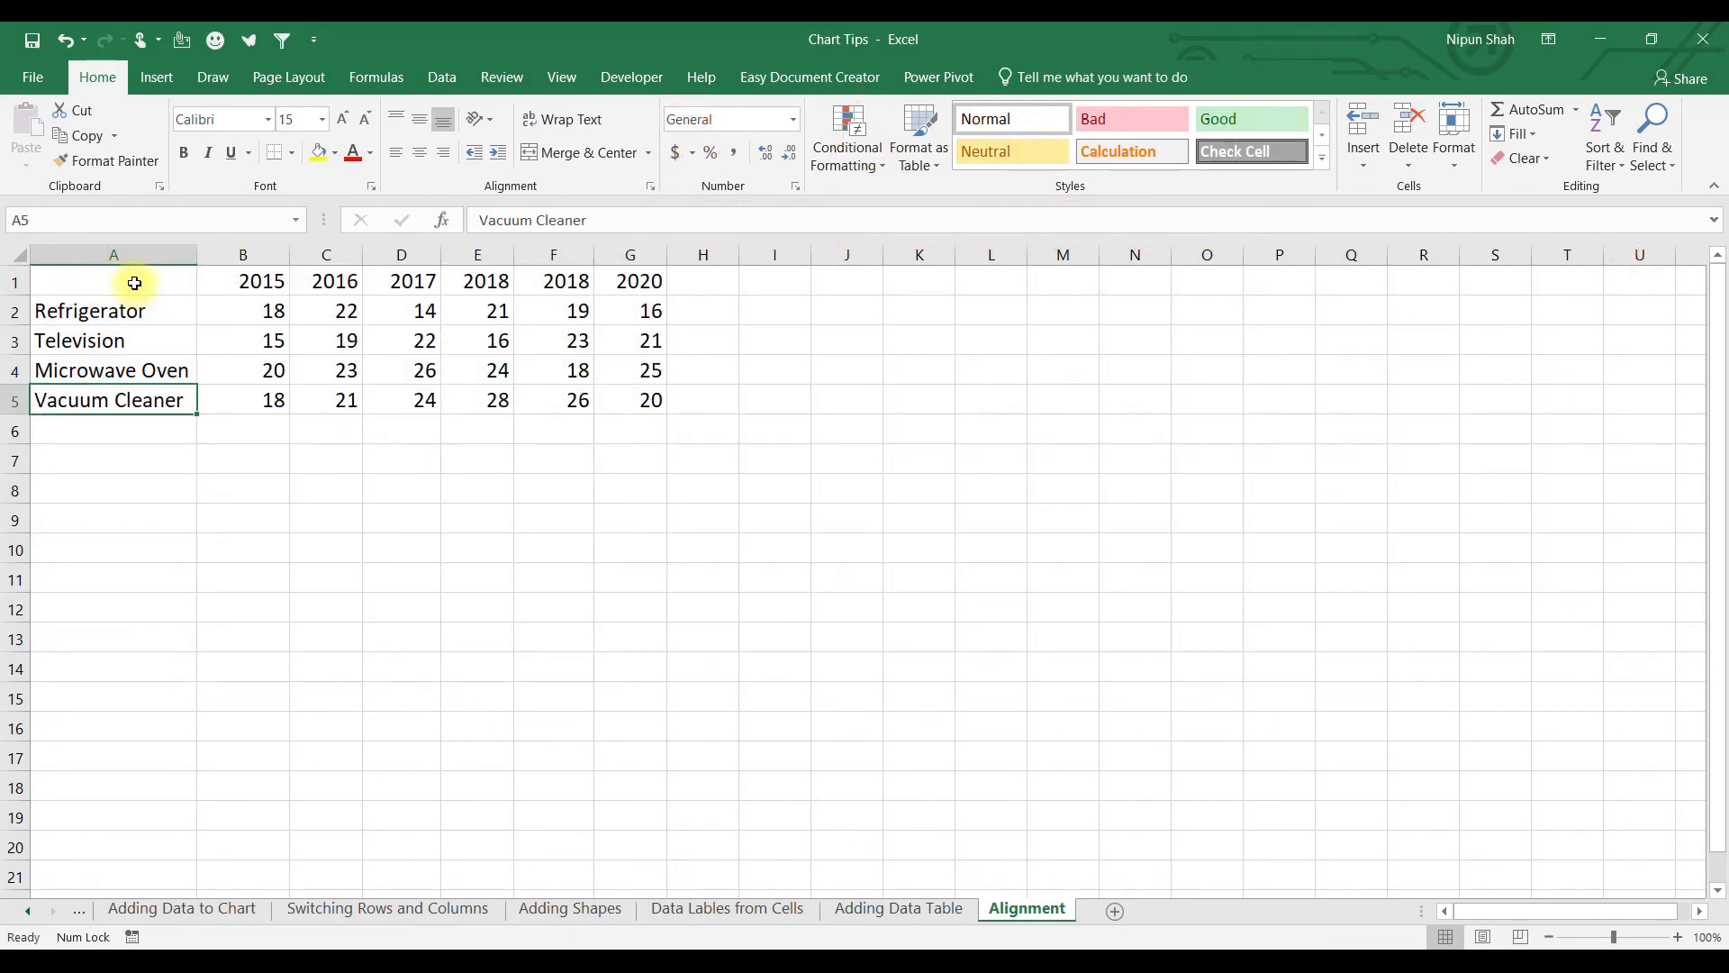
left_click_drag(135, 282, 638, 311)
key("alt+F1")
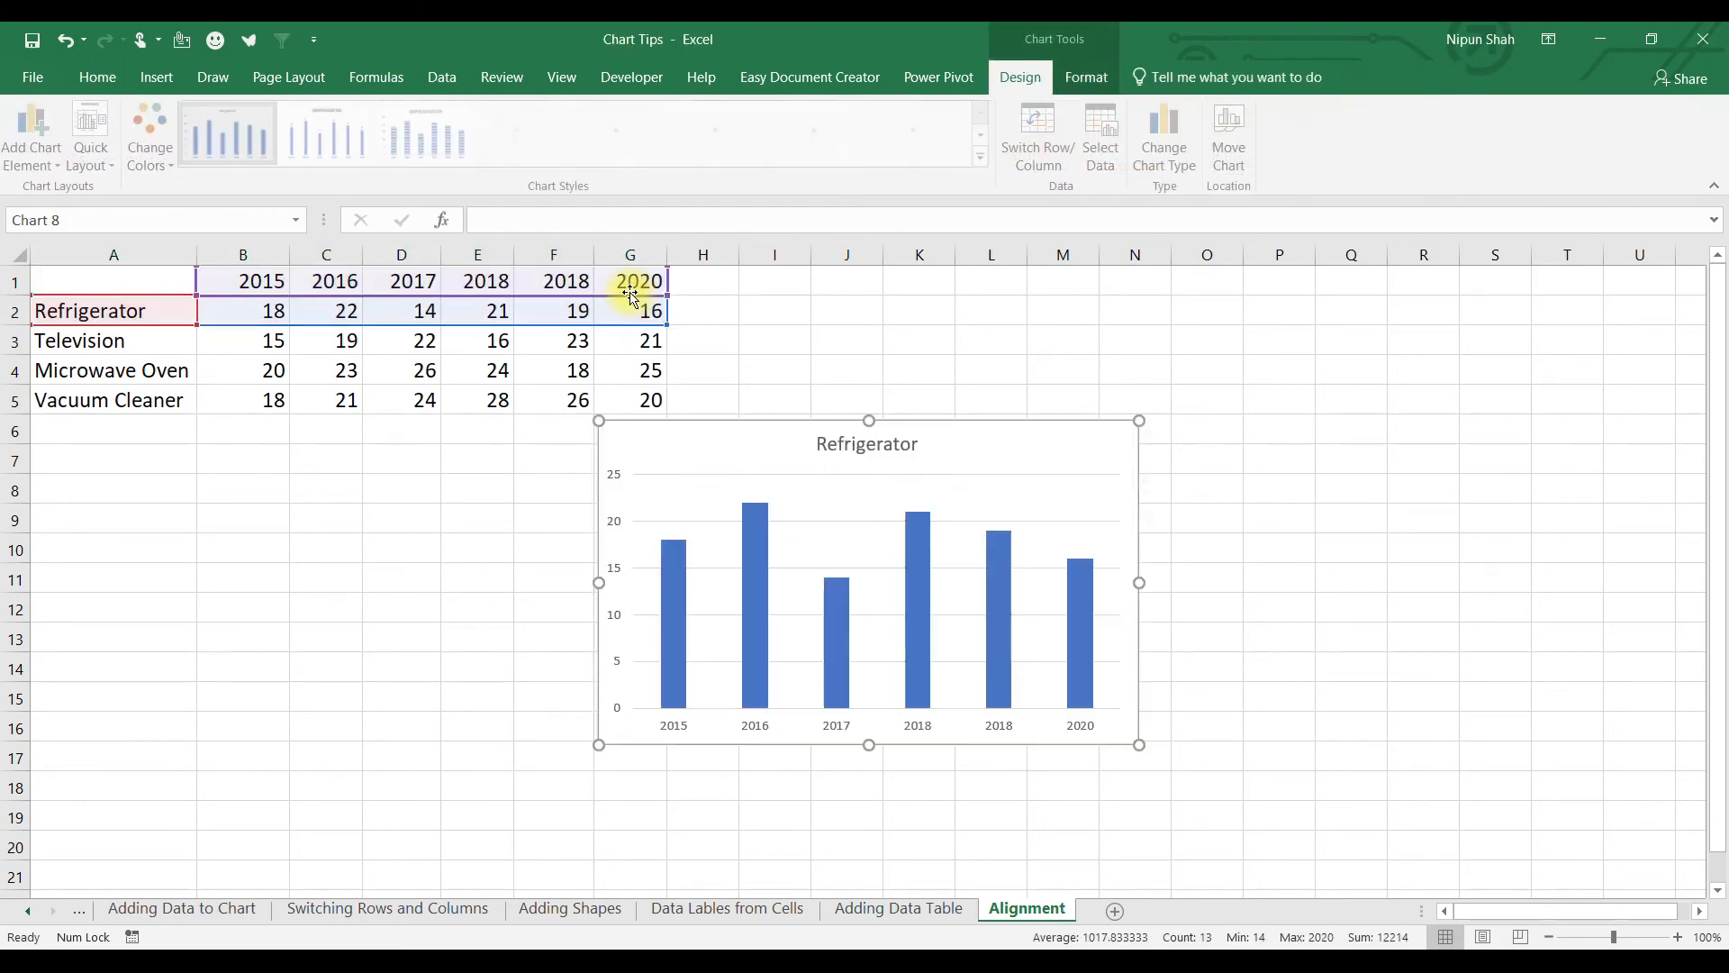
left_click_drag(1139, 745, 796, 589)
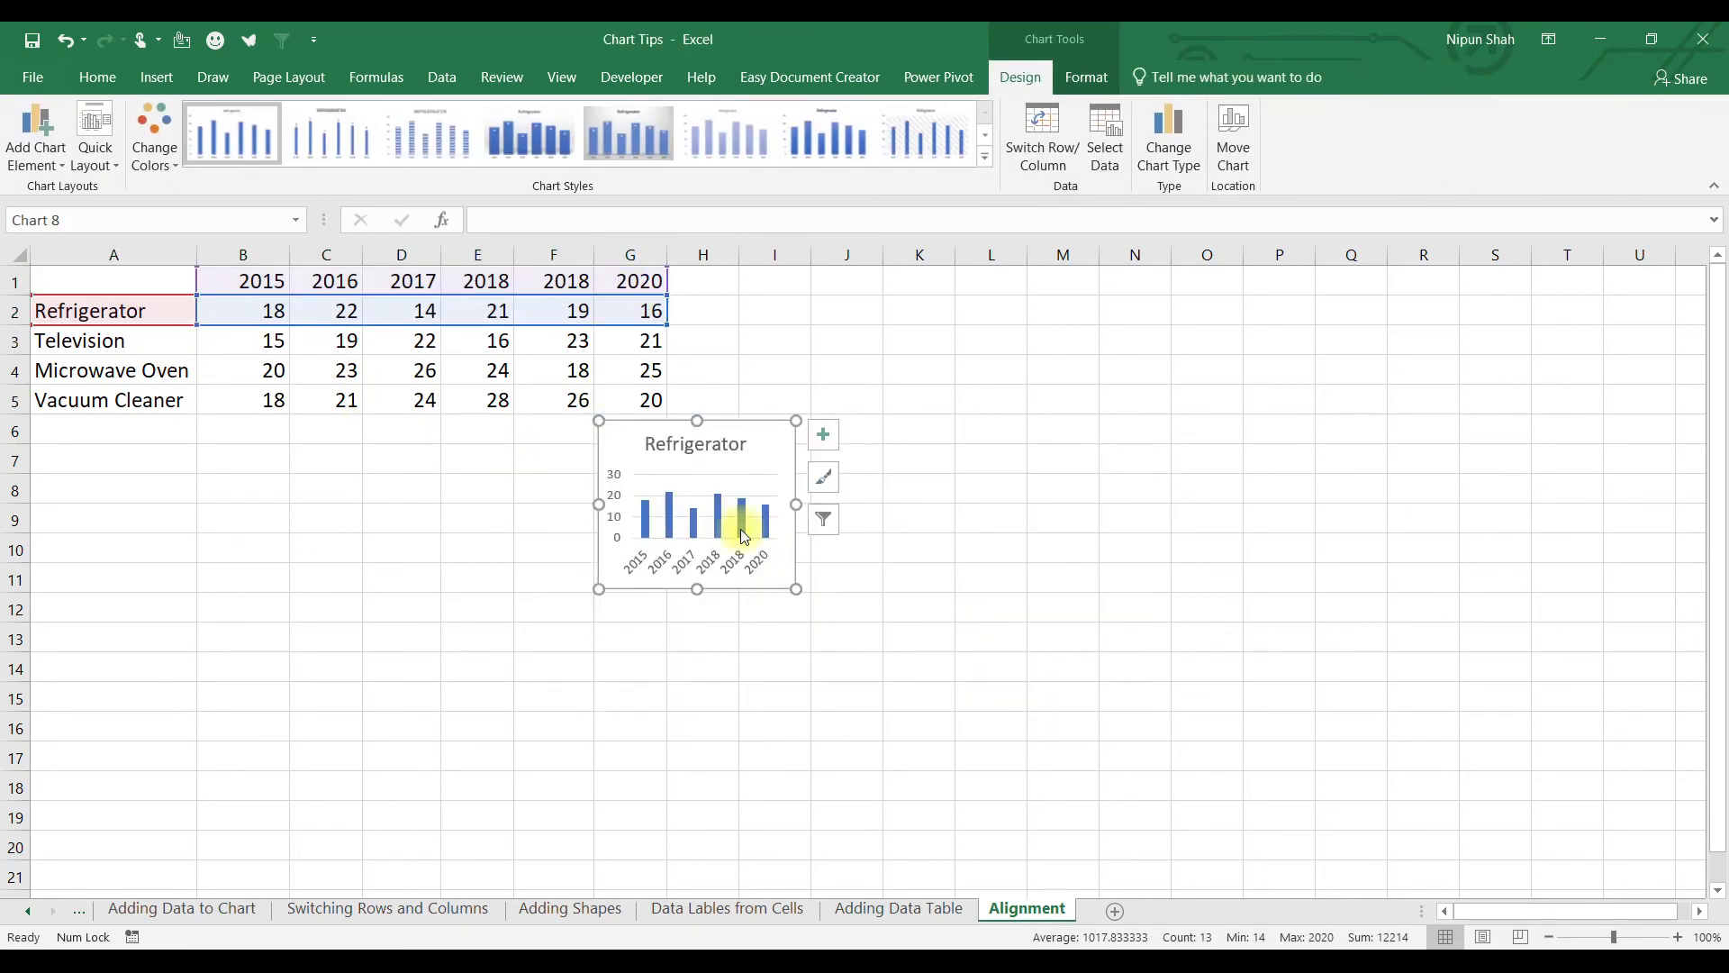
left_click_drag(681, 450, 1123, 340)
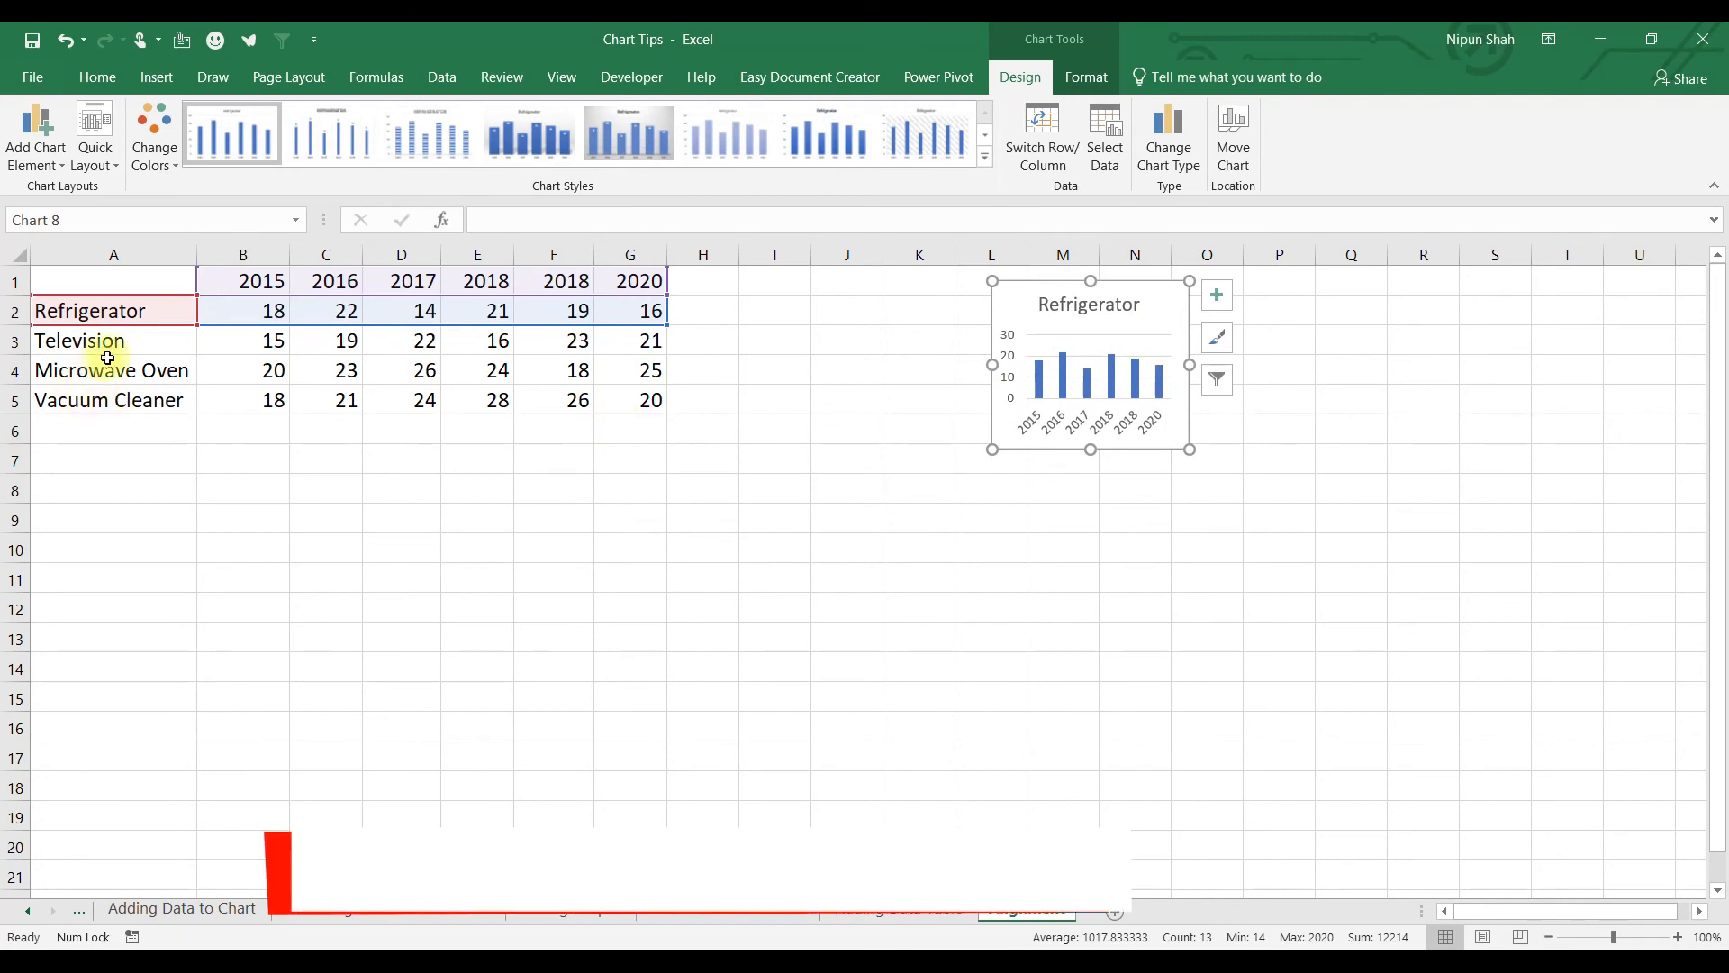
Insert a small Television sales column chart and place it at the lower left.
left_click_drag(106, 283, 621, 285)
left_click_drag(130, 339, 602, 350)
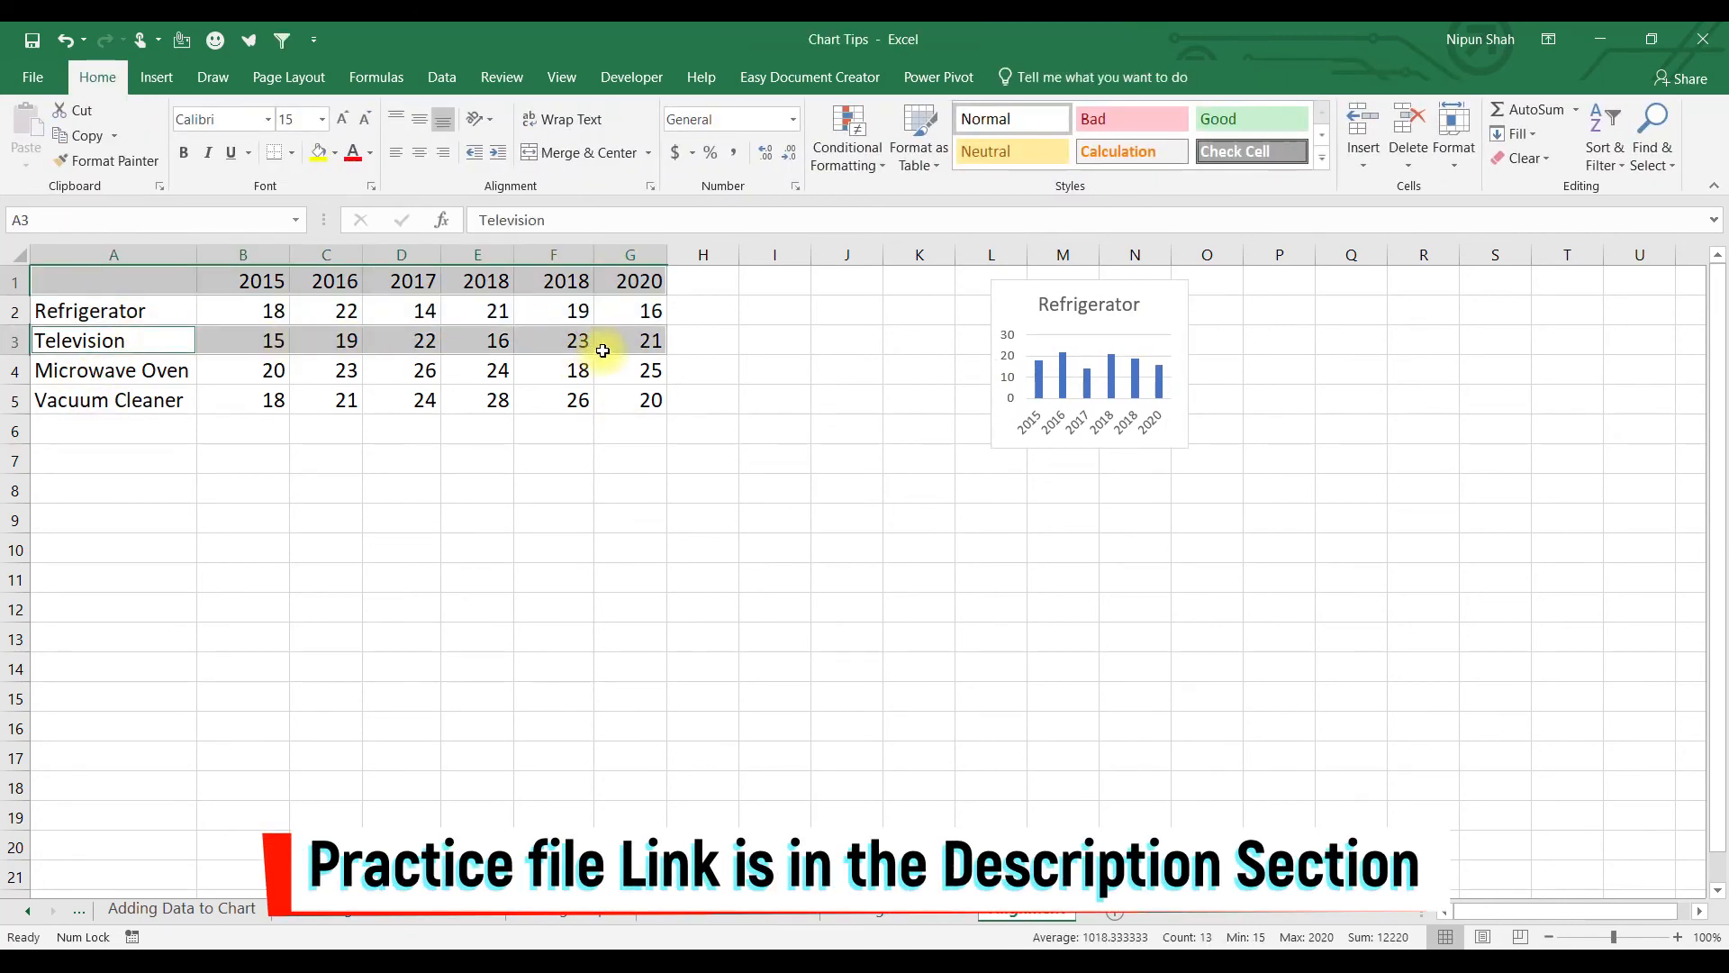
key("alt+F1")
left_click_drag(1136, 750, 822, 620)
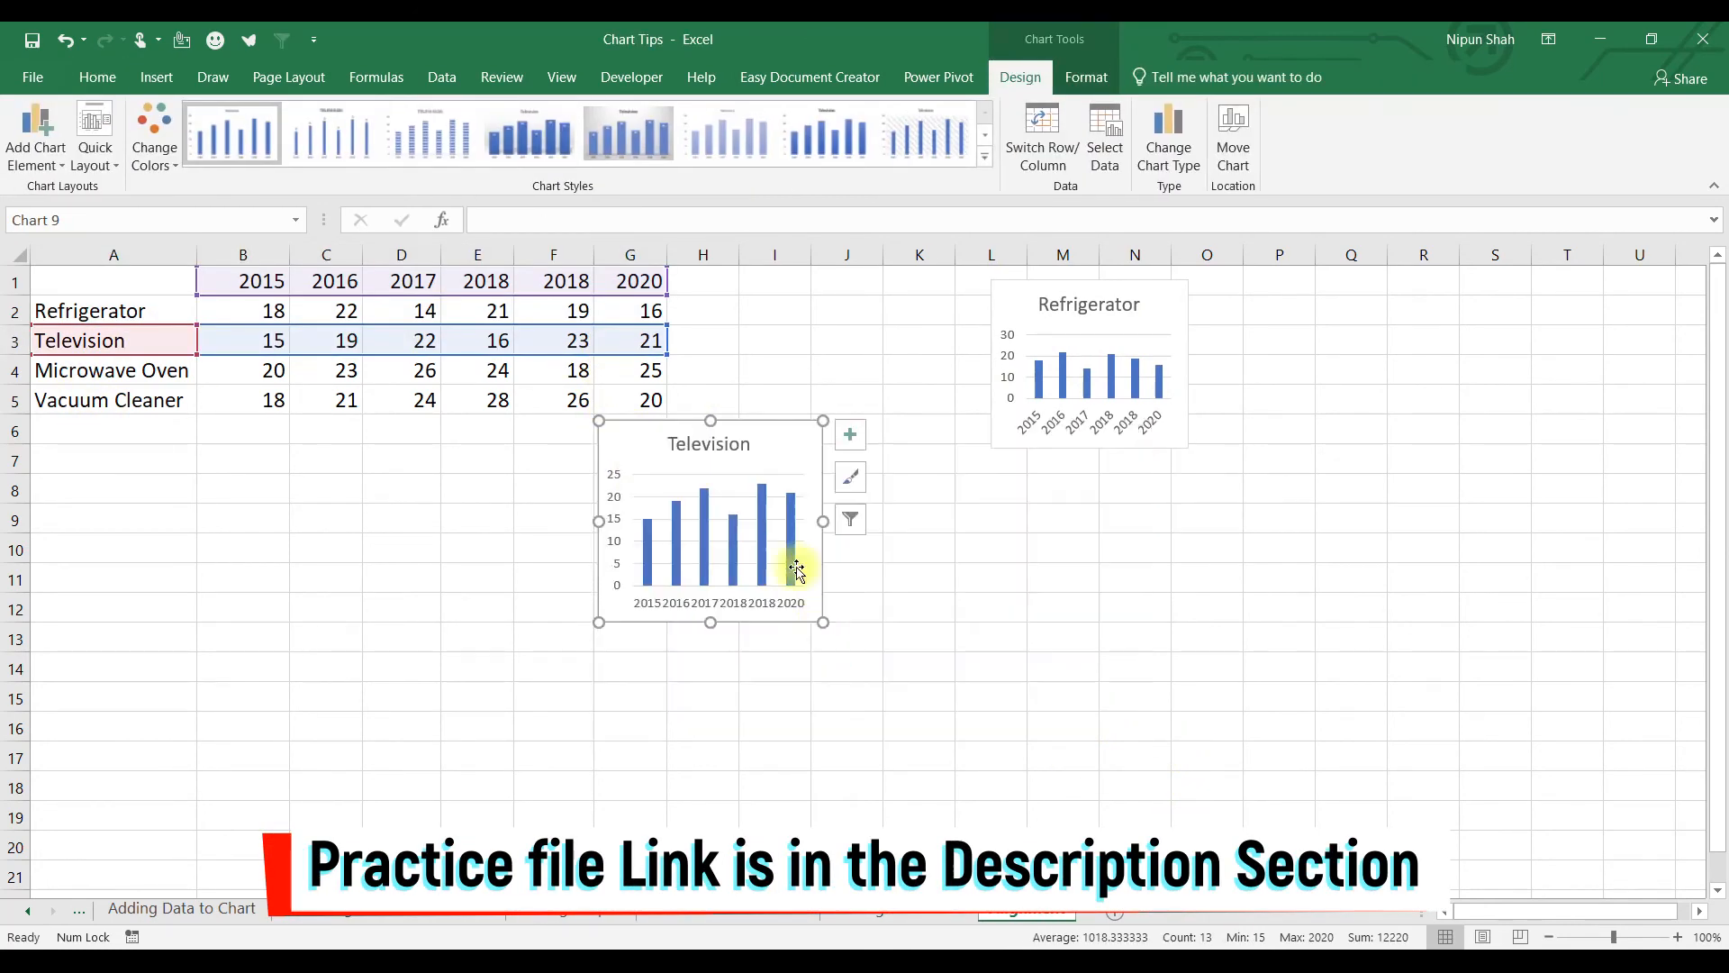
left_click_drag(792, 455, 225, 656)
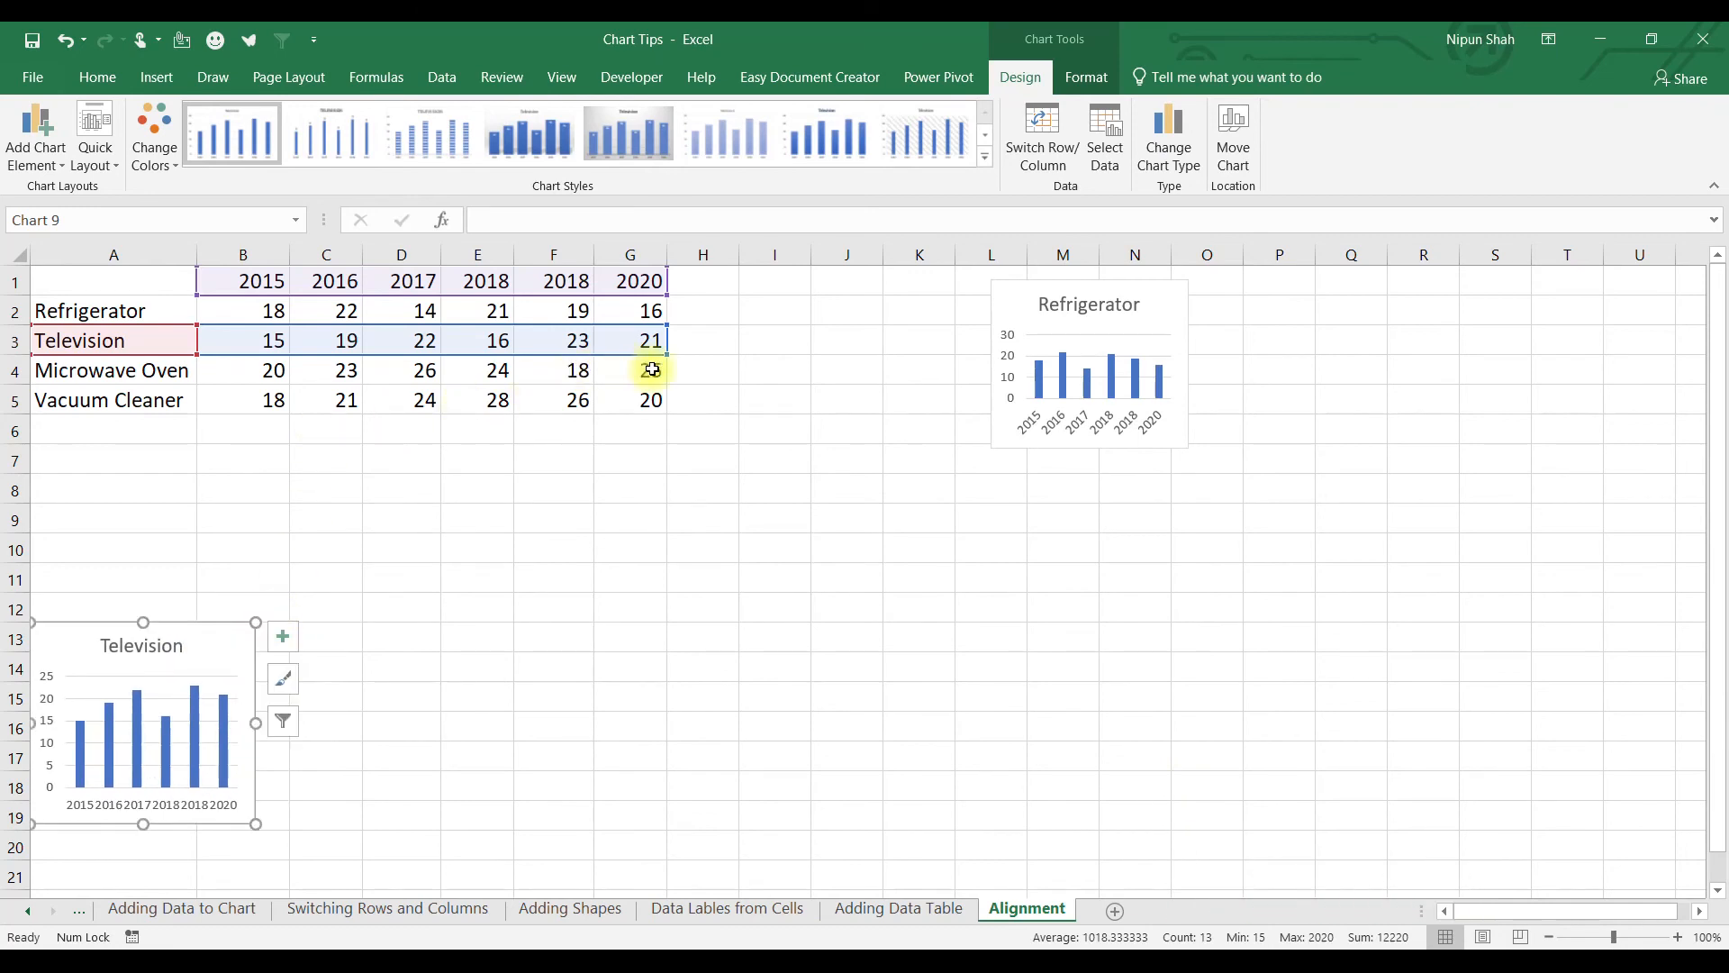
Insert a small Microwave Oven sales column chart and place it on the right.
key("Escape")
left_click_drag(618, 364, 100, 363)
key("alt+F1")
left_click_drag(1139, 744, 895, 610)
left_click_drag(854, 453, 1307, 524)
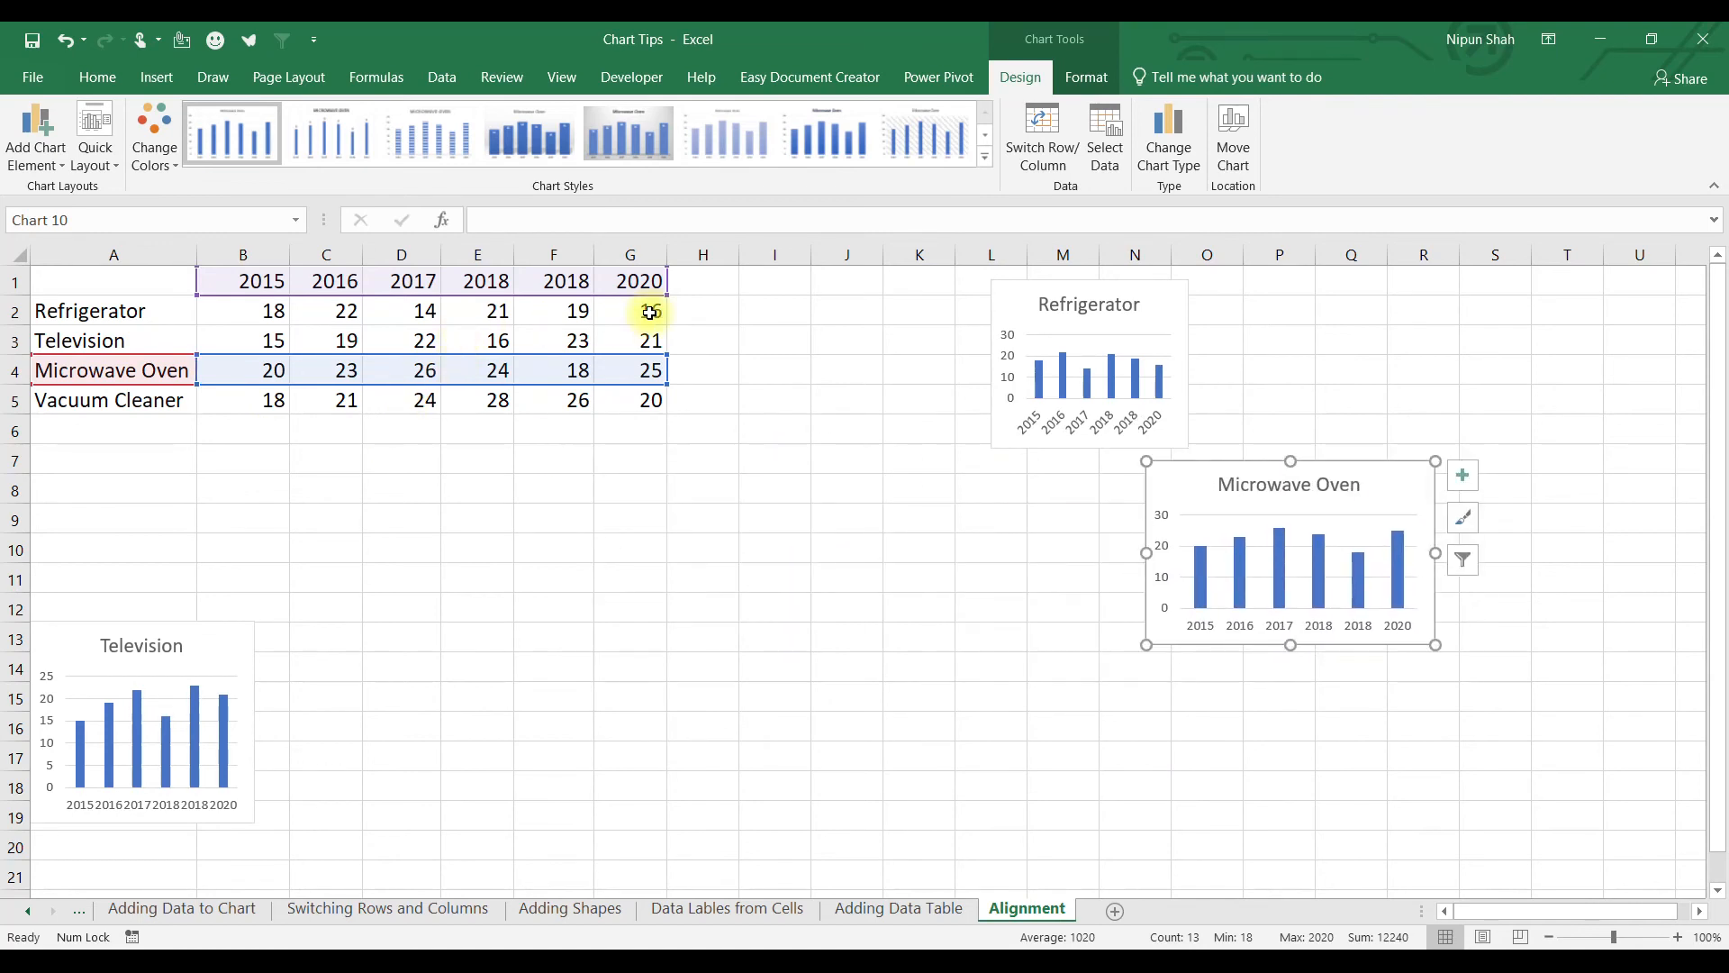
Add a small Vacuum Cleaner chart and arrange all four charts roughly in one row.
left_click_drag(113, 281, 612, 283)
left_click_drag(142, 400, 629, 401)
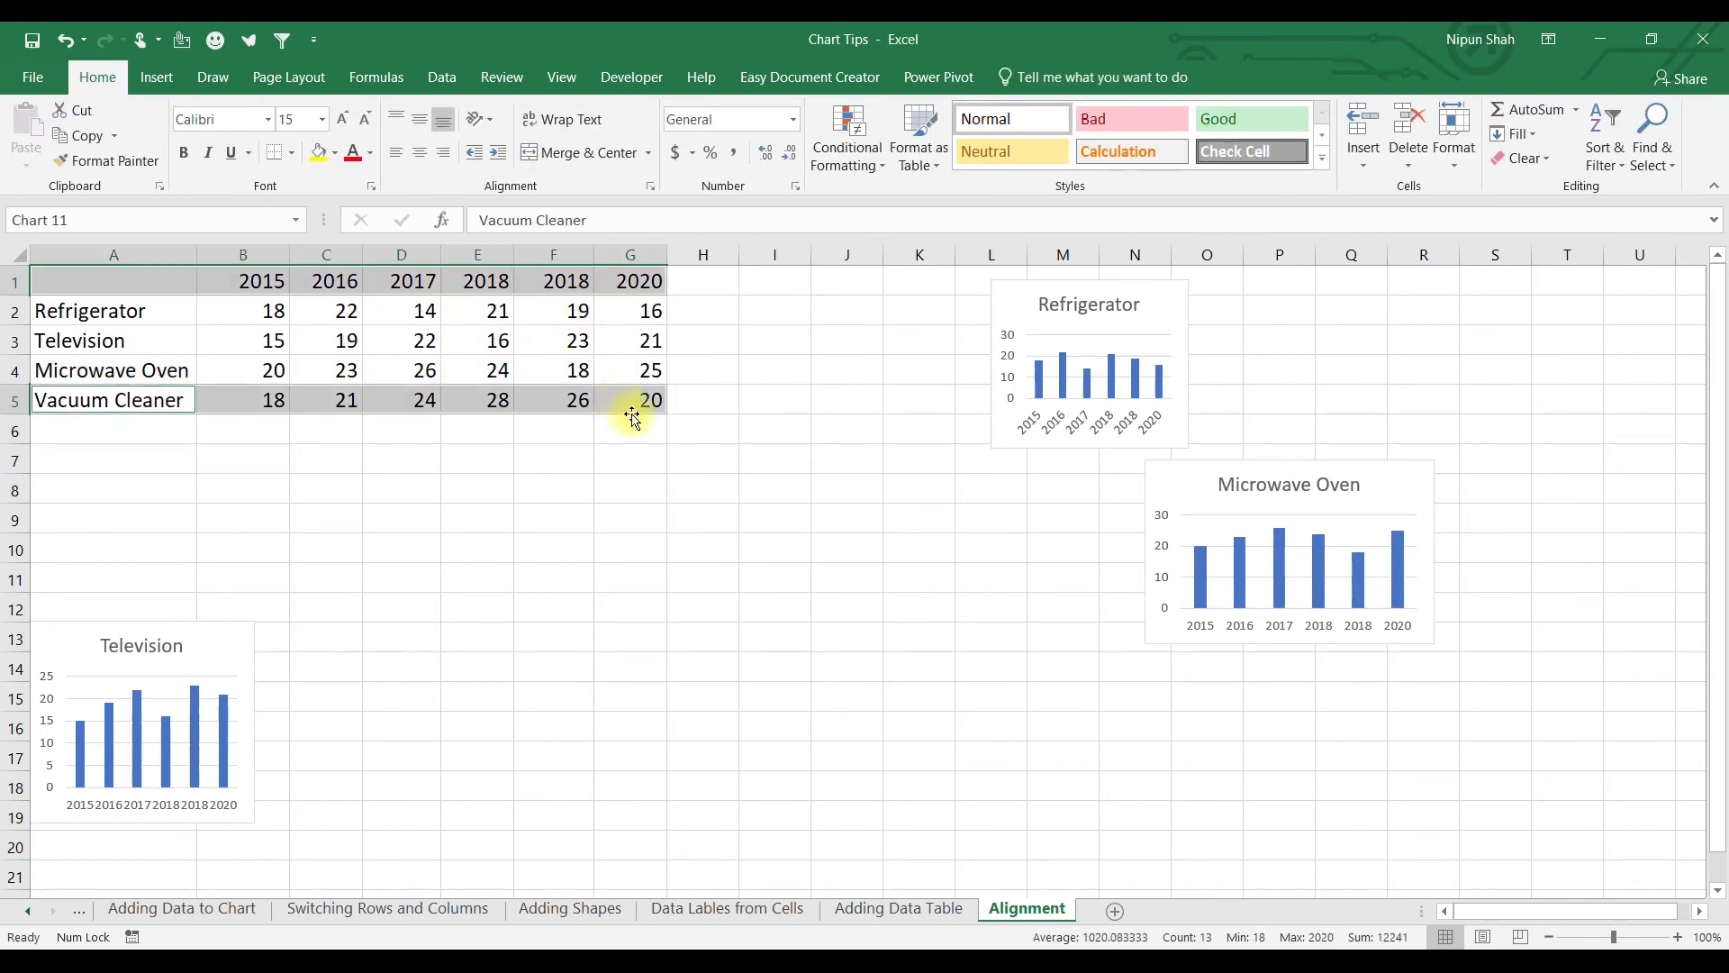
key("alt+F1")
left_click_drag(1139, 744, 969, 550)
left_click_drag(668, 435, 380, 601)
left_click_drag(52, 648, 76, 549)
left_click_drag(1013, 301, 710, 546)
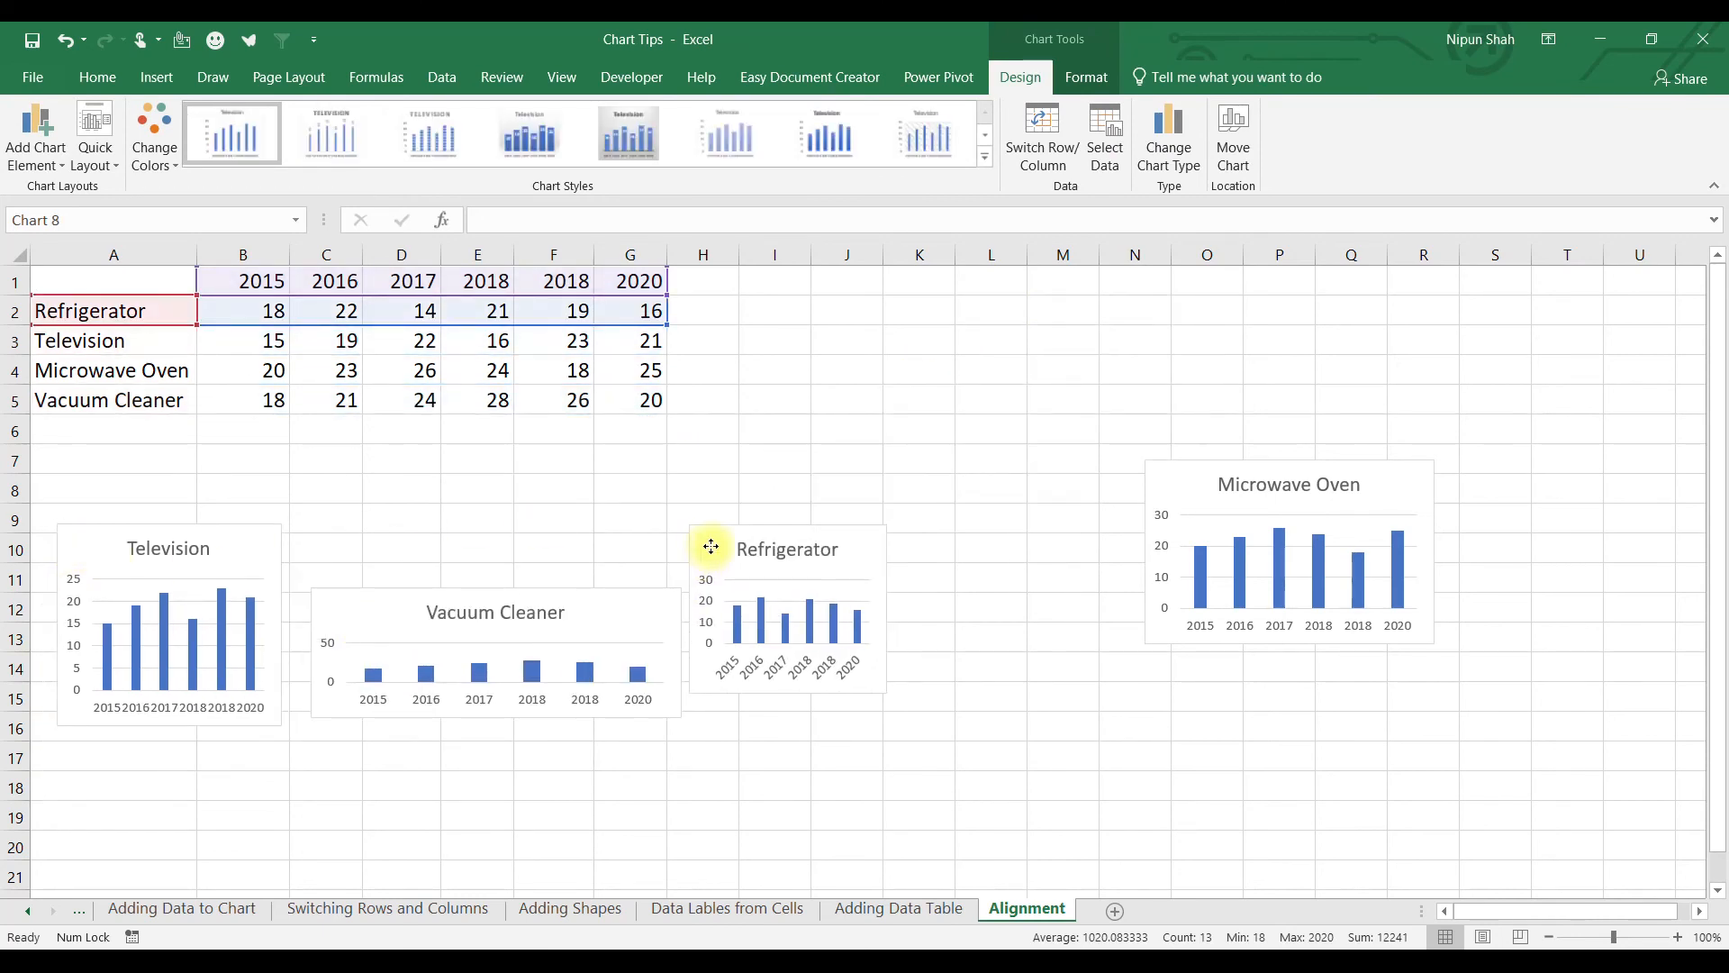
left_click_drag(1197, 486, 984, 584)
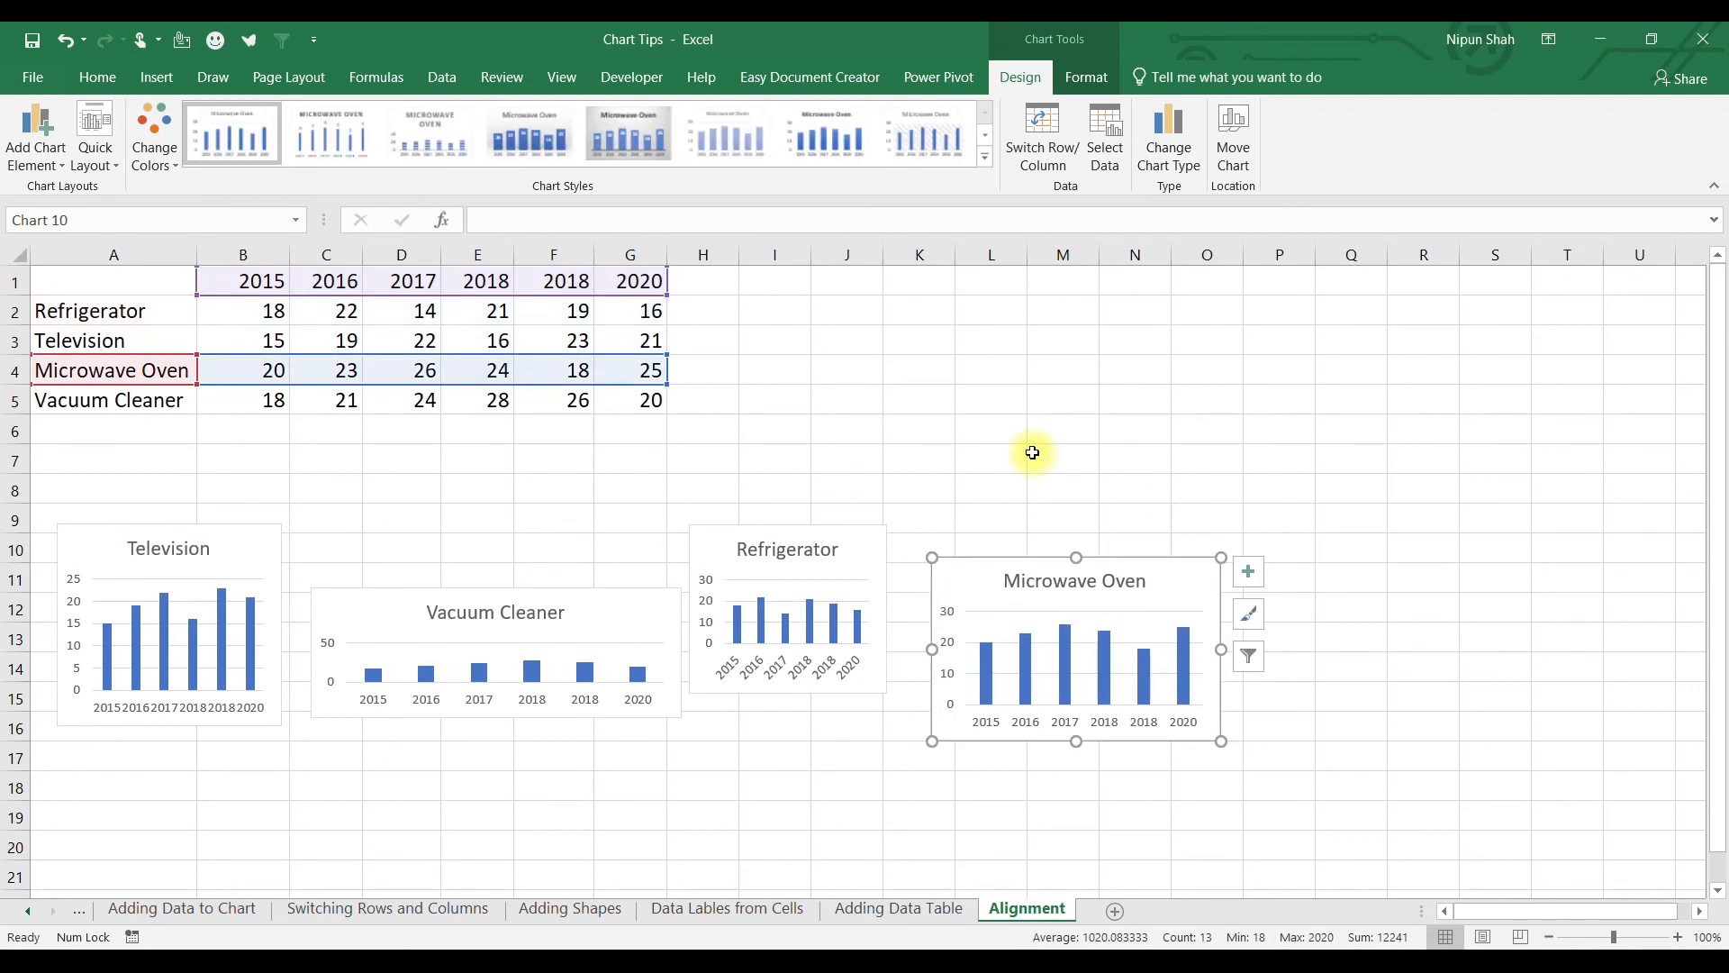
Select all four charts and size them 3 inches wide by 2 inches tall.
left_click(724, 554, "ctrl")
left_click(387, 613, "ctrl")
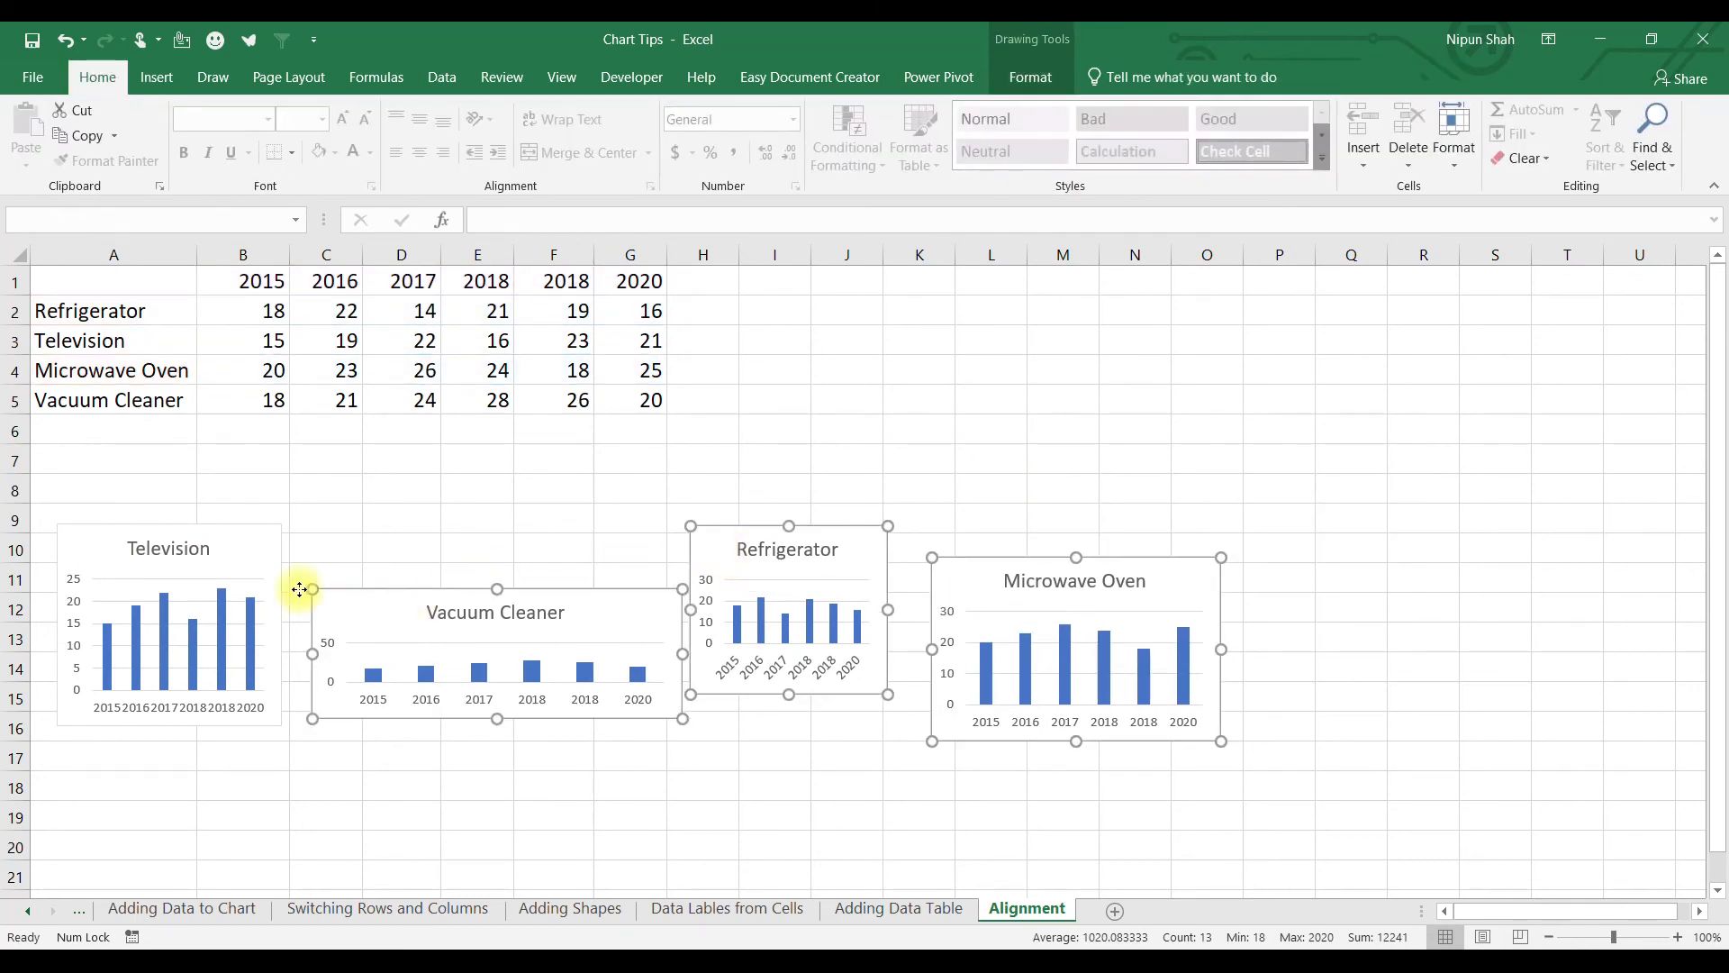
left_click(95, 554, "ctrl")
left_click(1034, 76)
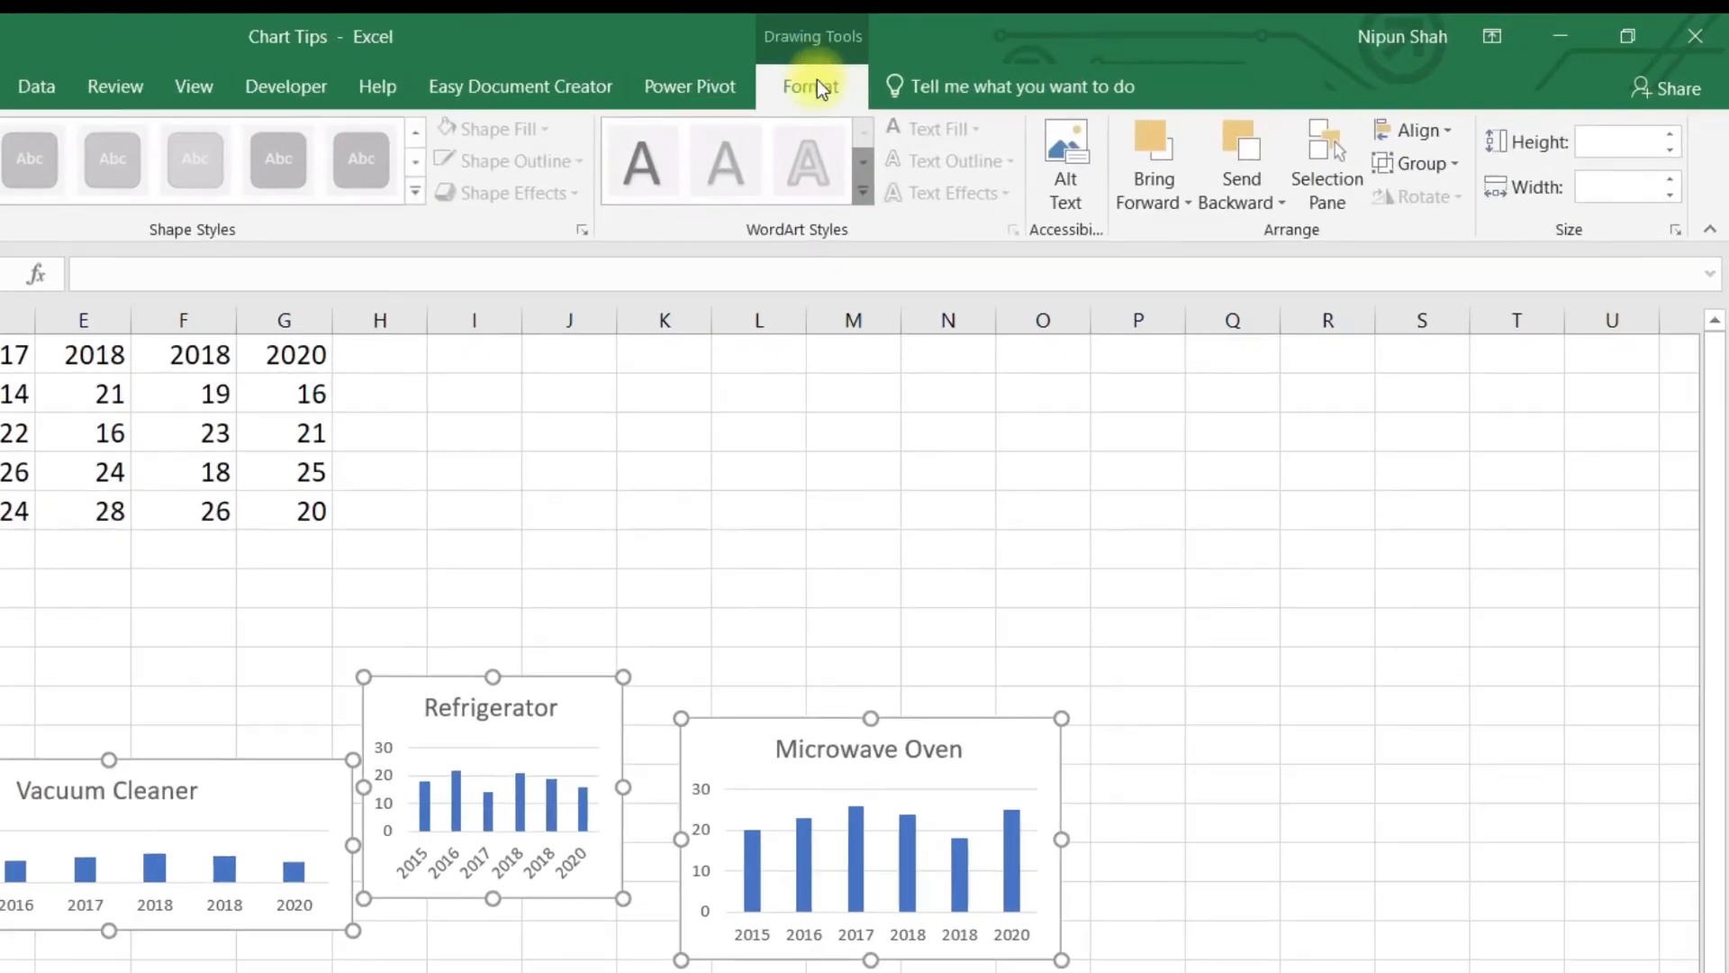
left_click(1609, 187)
type("3")
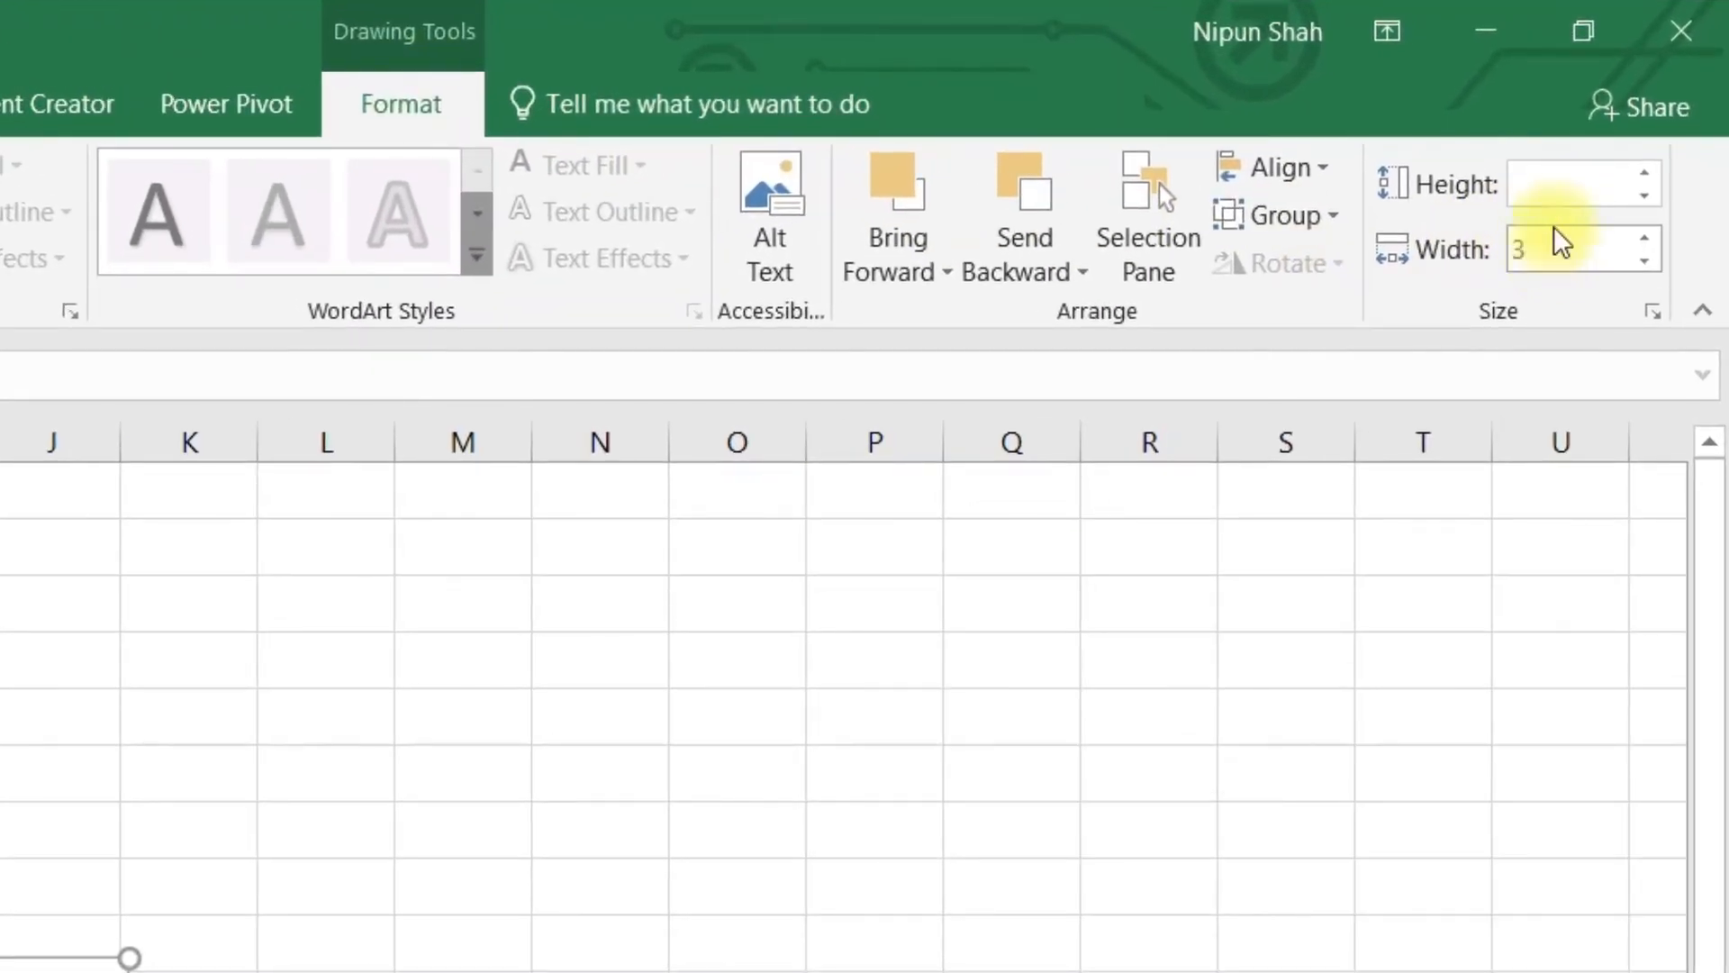
left_click(1550, 180)
type("2")
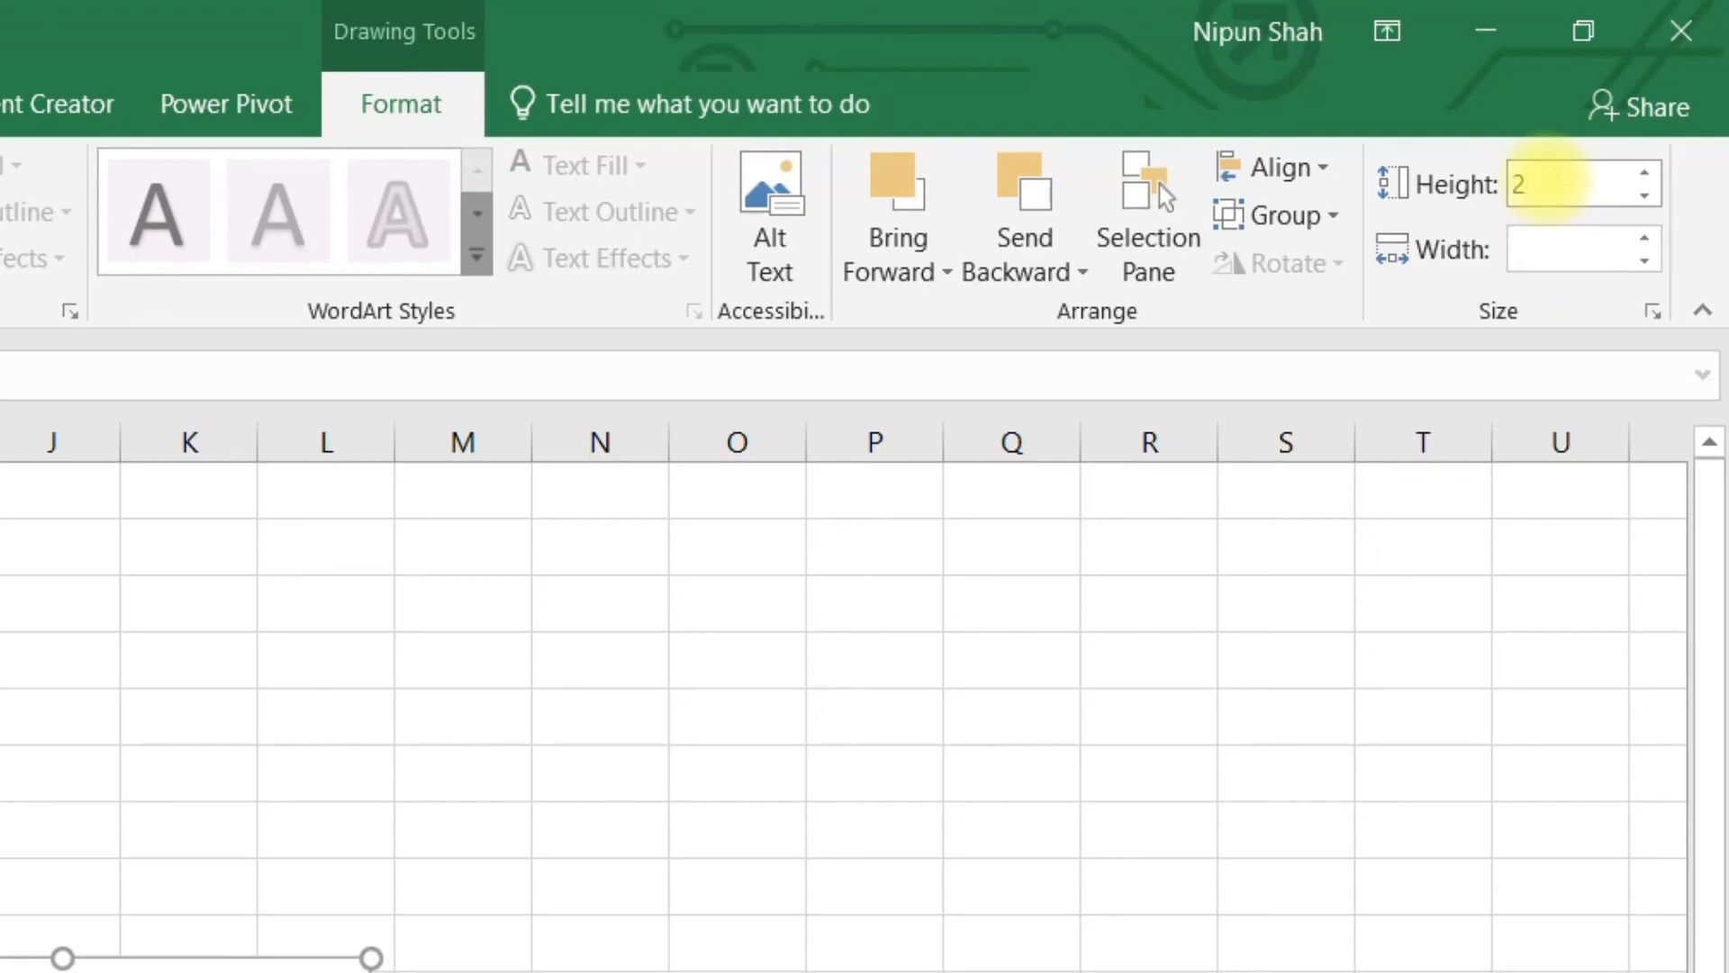
key("Return")
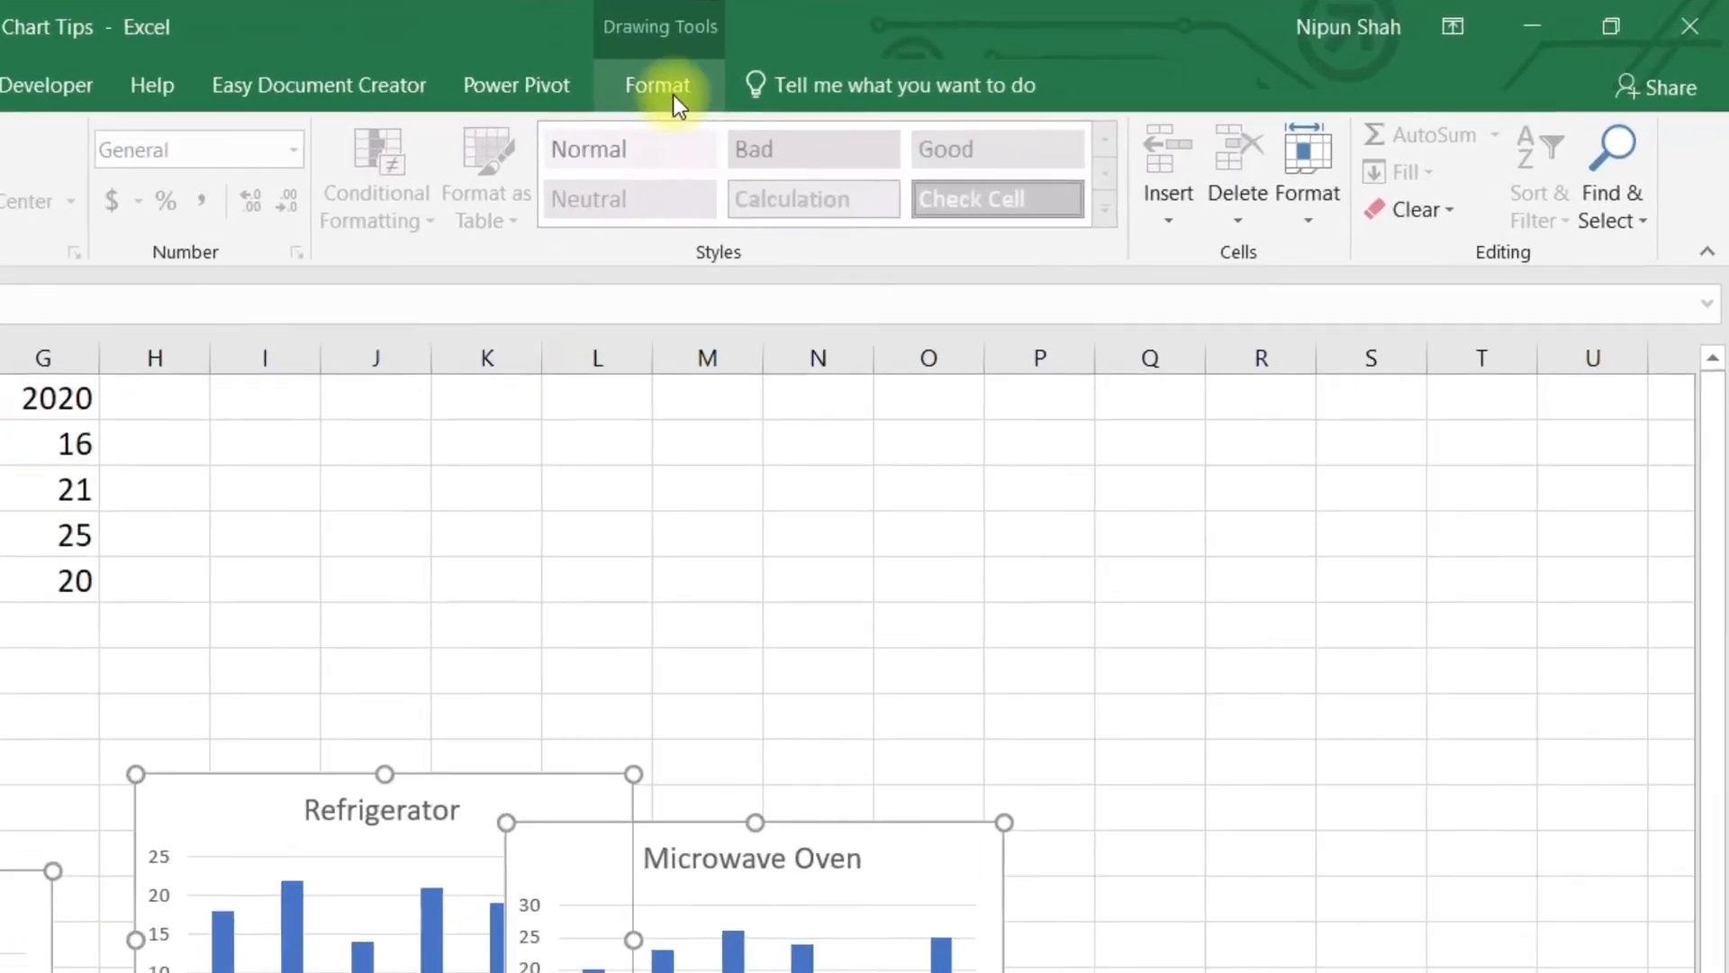
Align the four charts along their tops and distribute them horizontally.
left_click(1034, 79)
left_click(1320, 162)
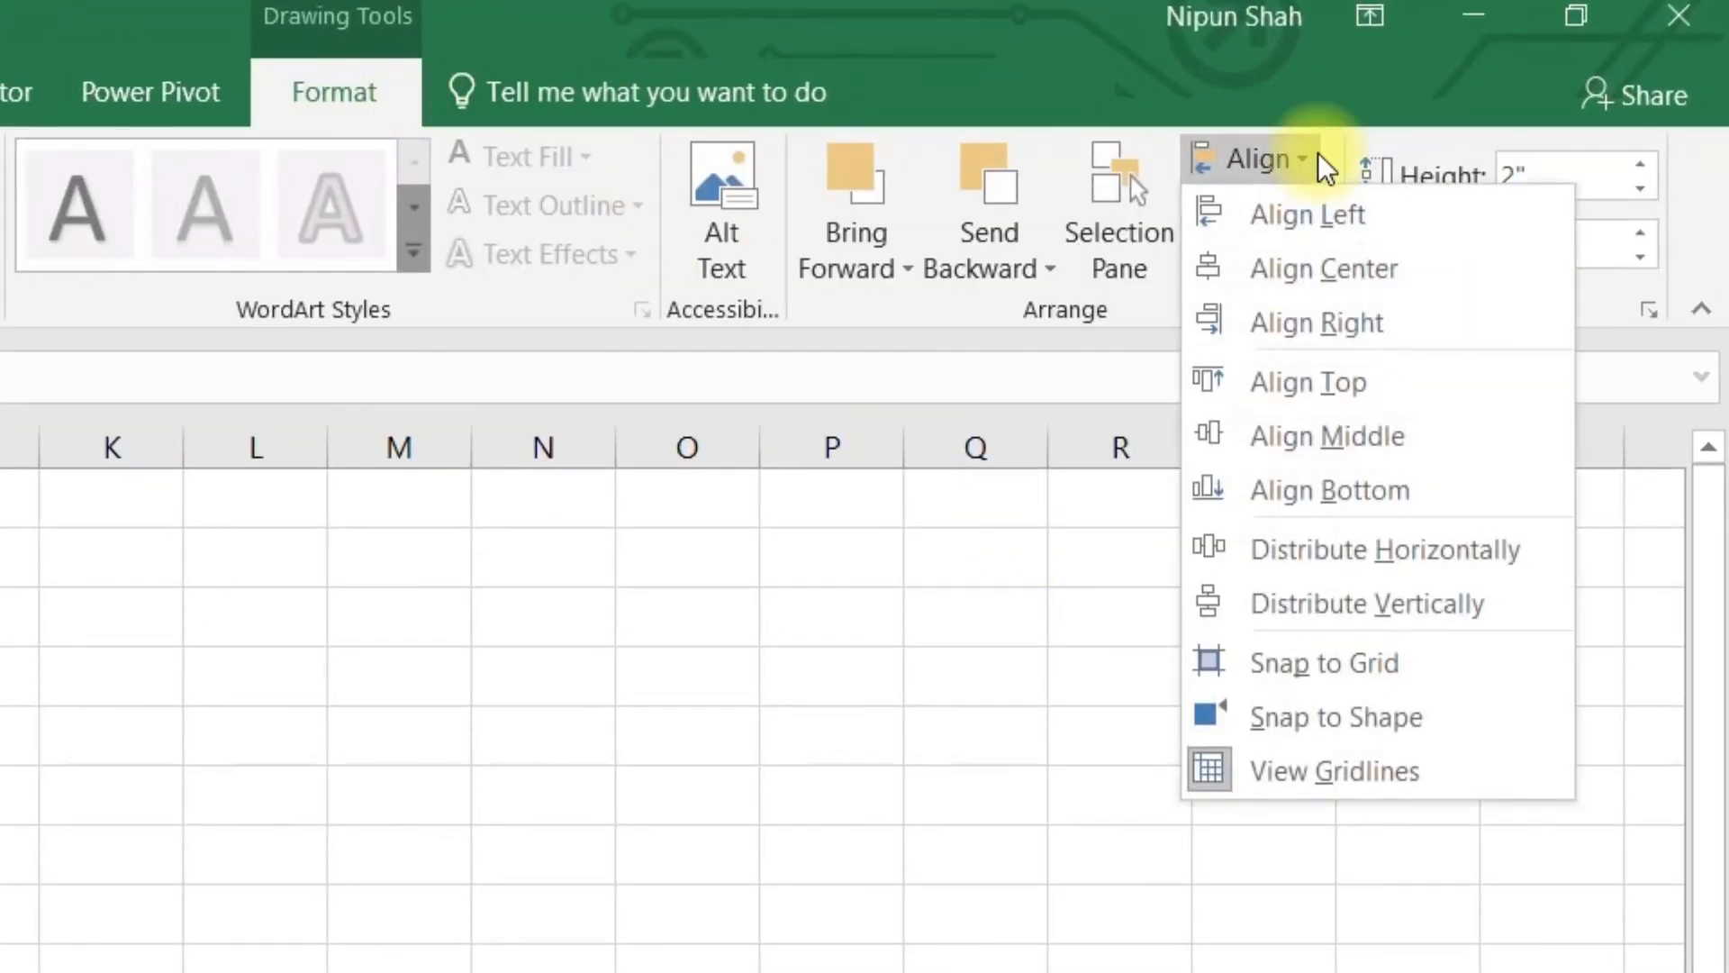
left_click(1352, 389)
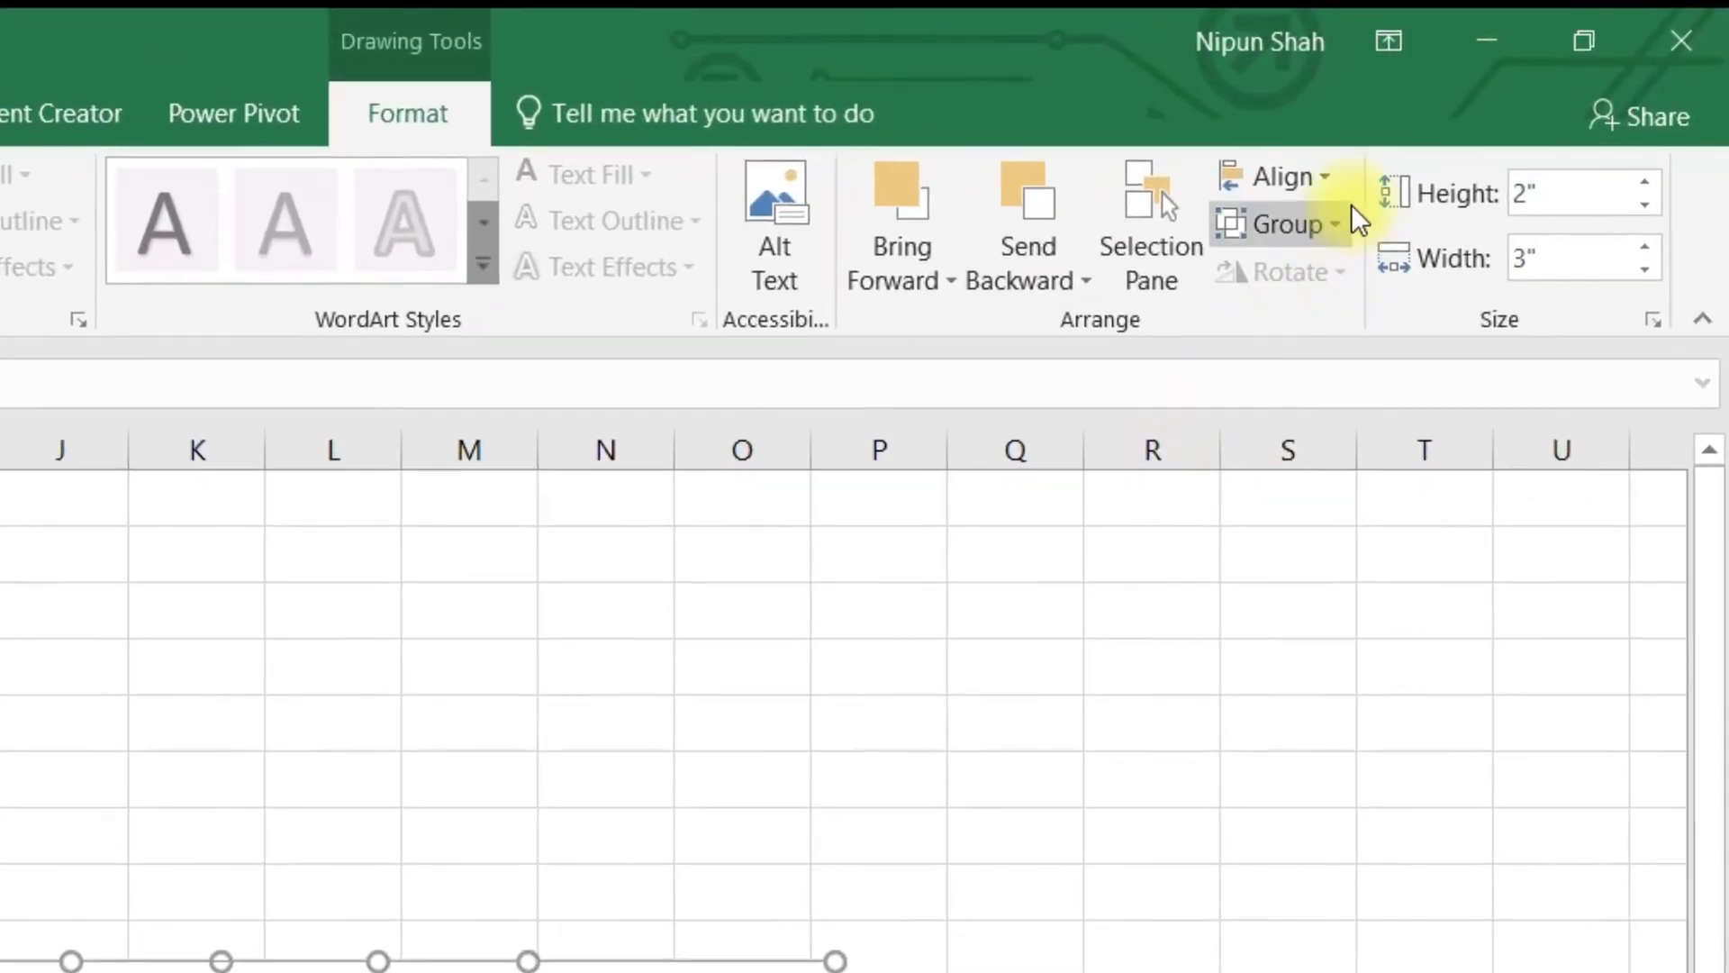
left_click(1341, 178)
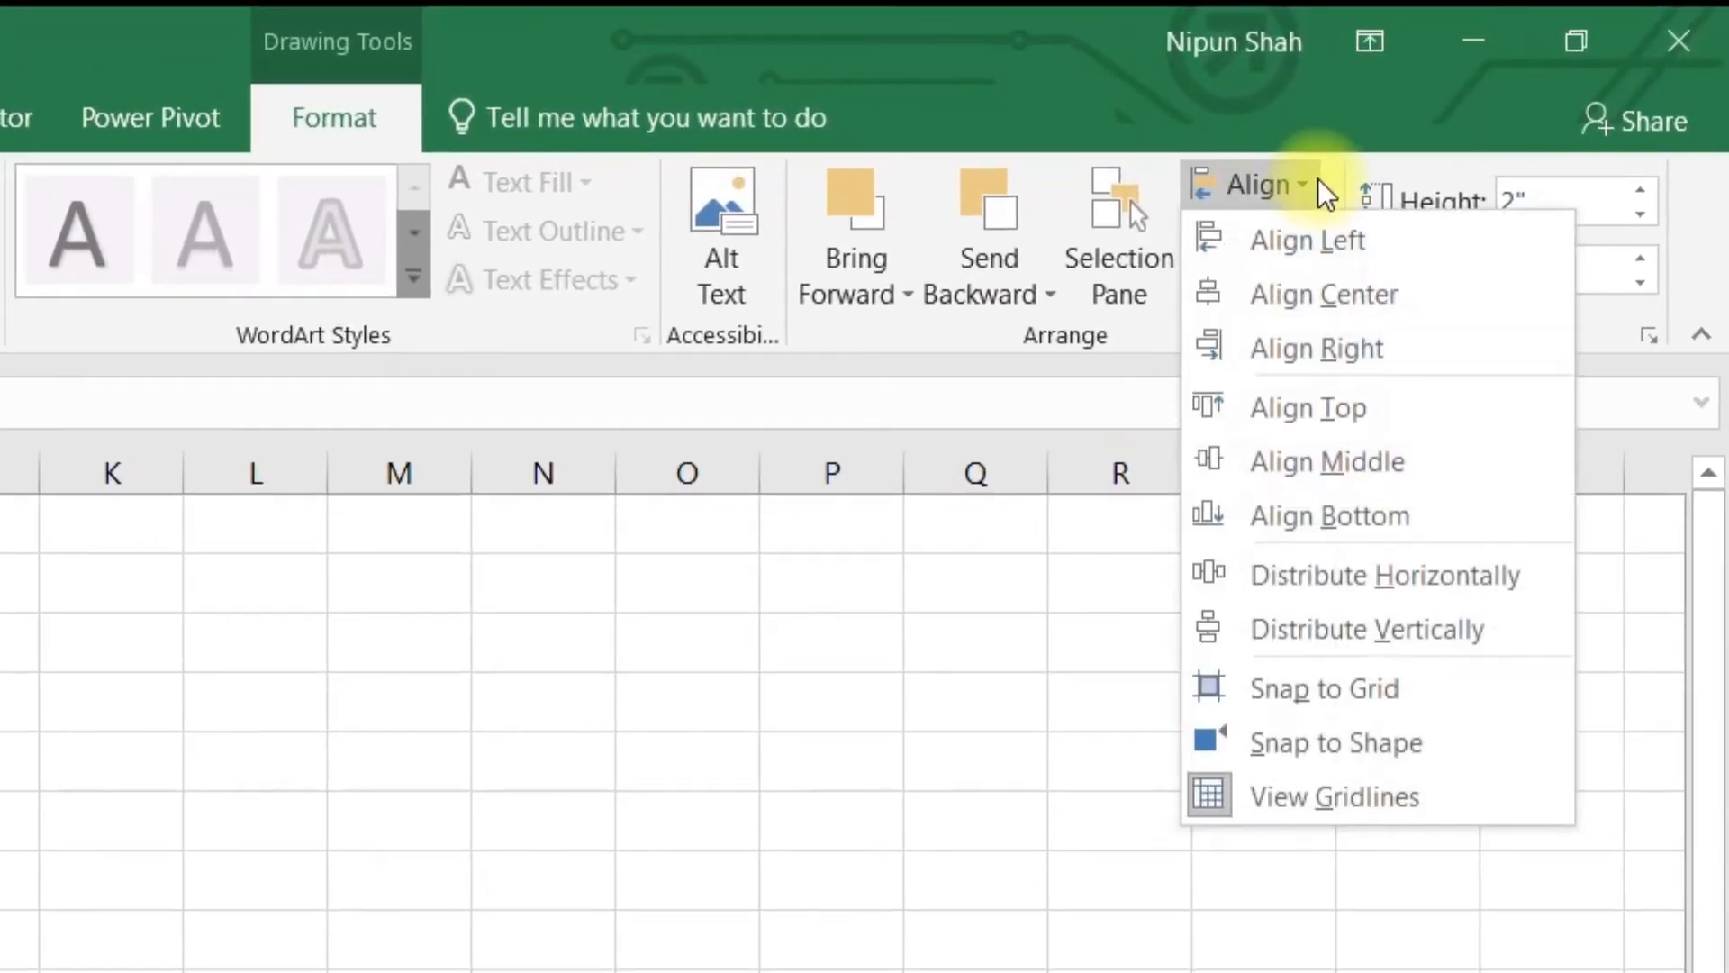
left_click(1353, 595)
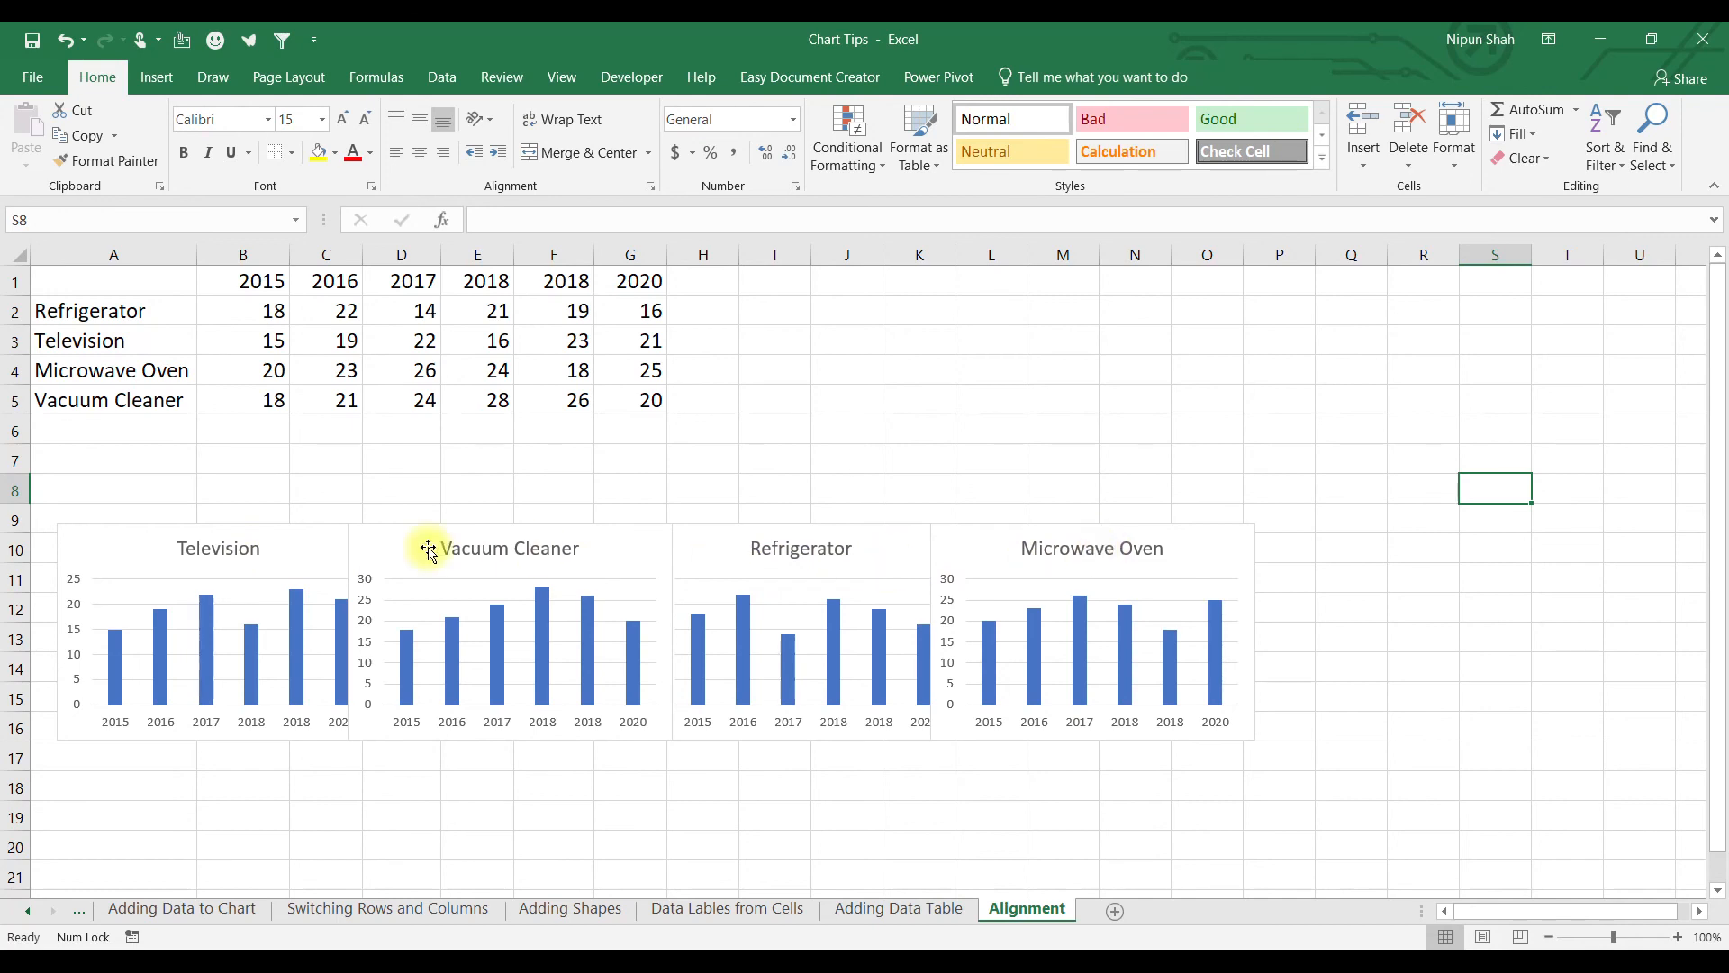
Drag the Vacuum Cleaner, Refrigerator and Microwave Oven charts further to the right.
left_click(538, 810)
left_click_drag(626, 546, 689, 548)
left_click_drag(863, 549, 1014, 554)
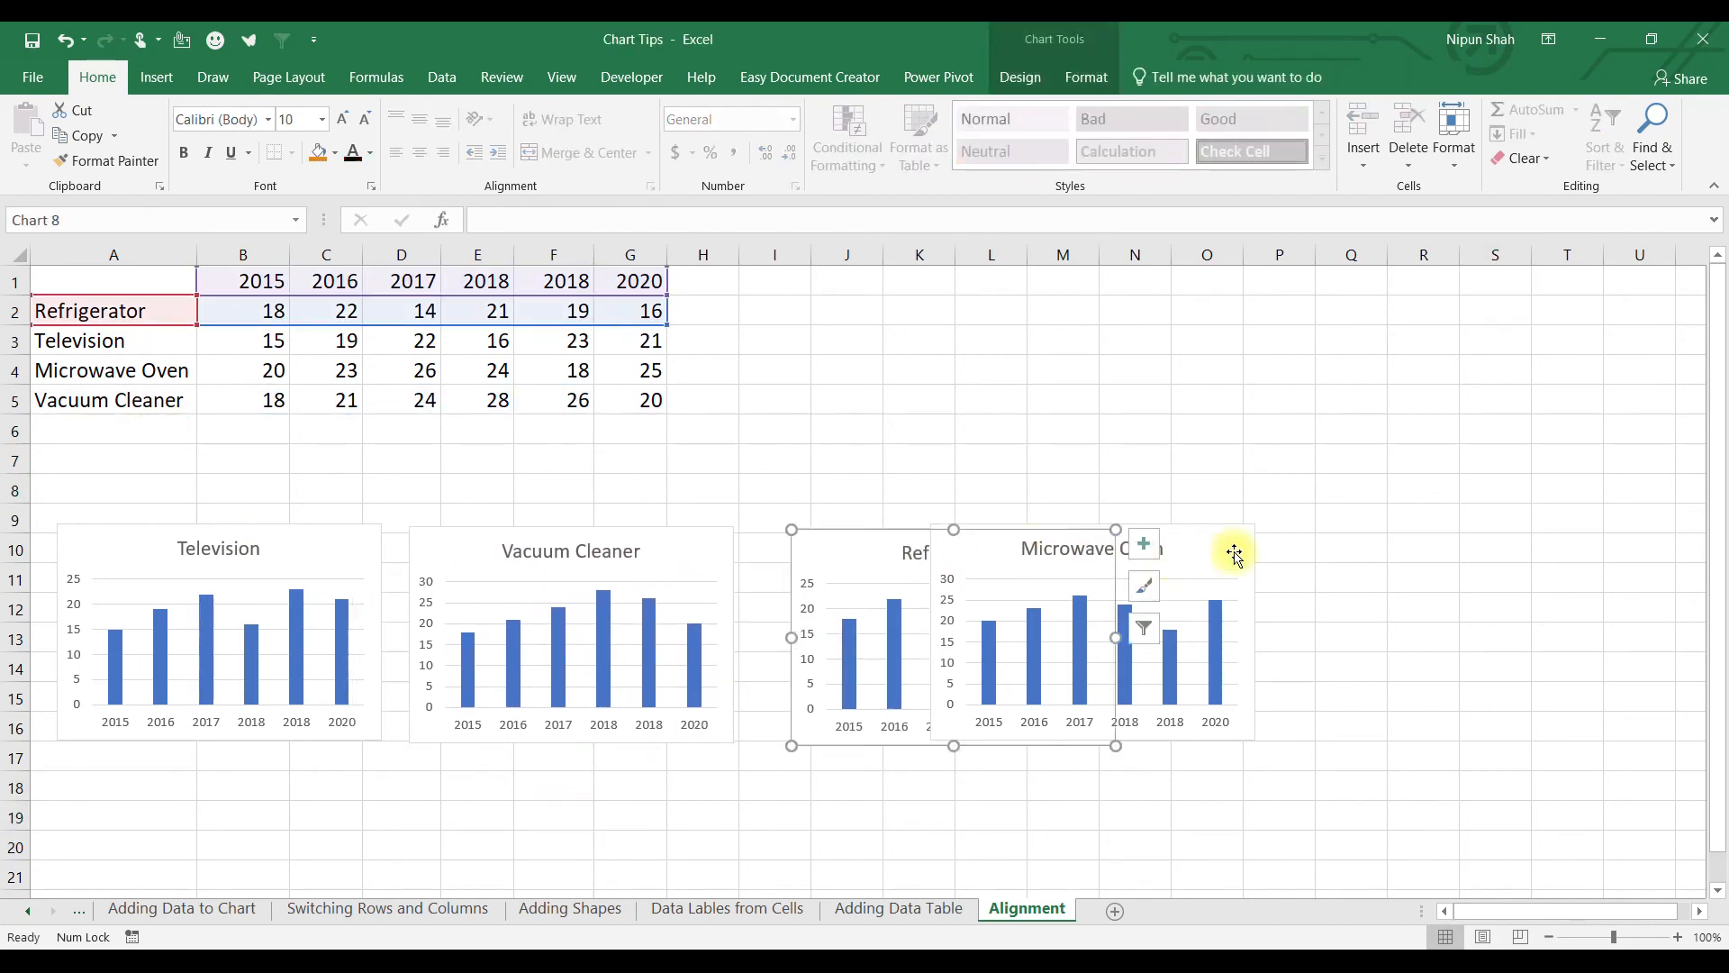
left_click_drag(1235, 551, 1489, 550)
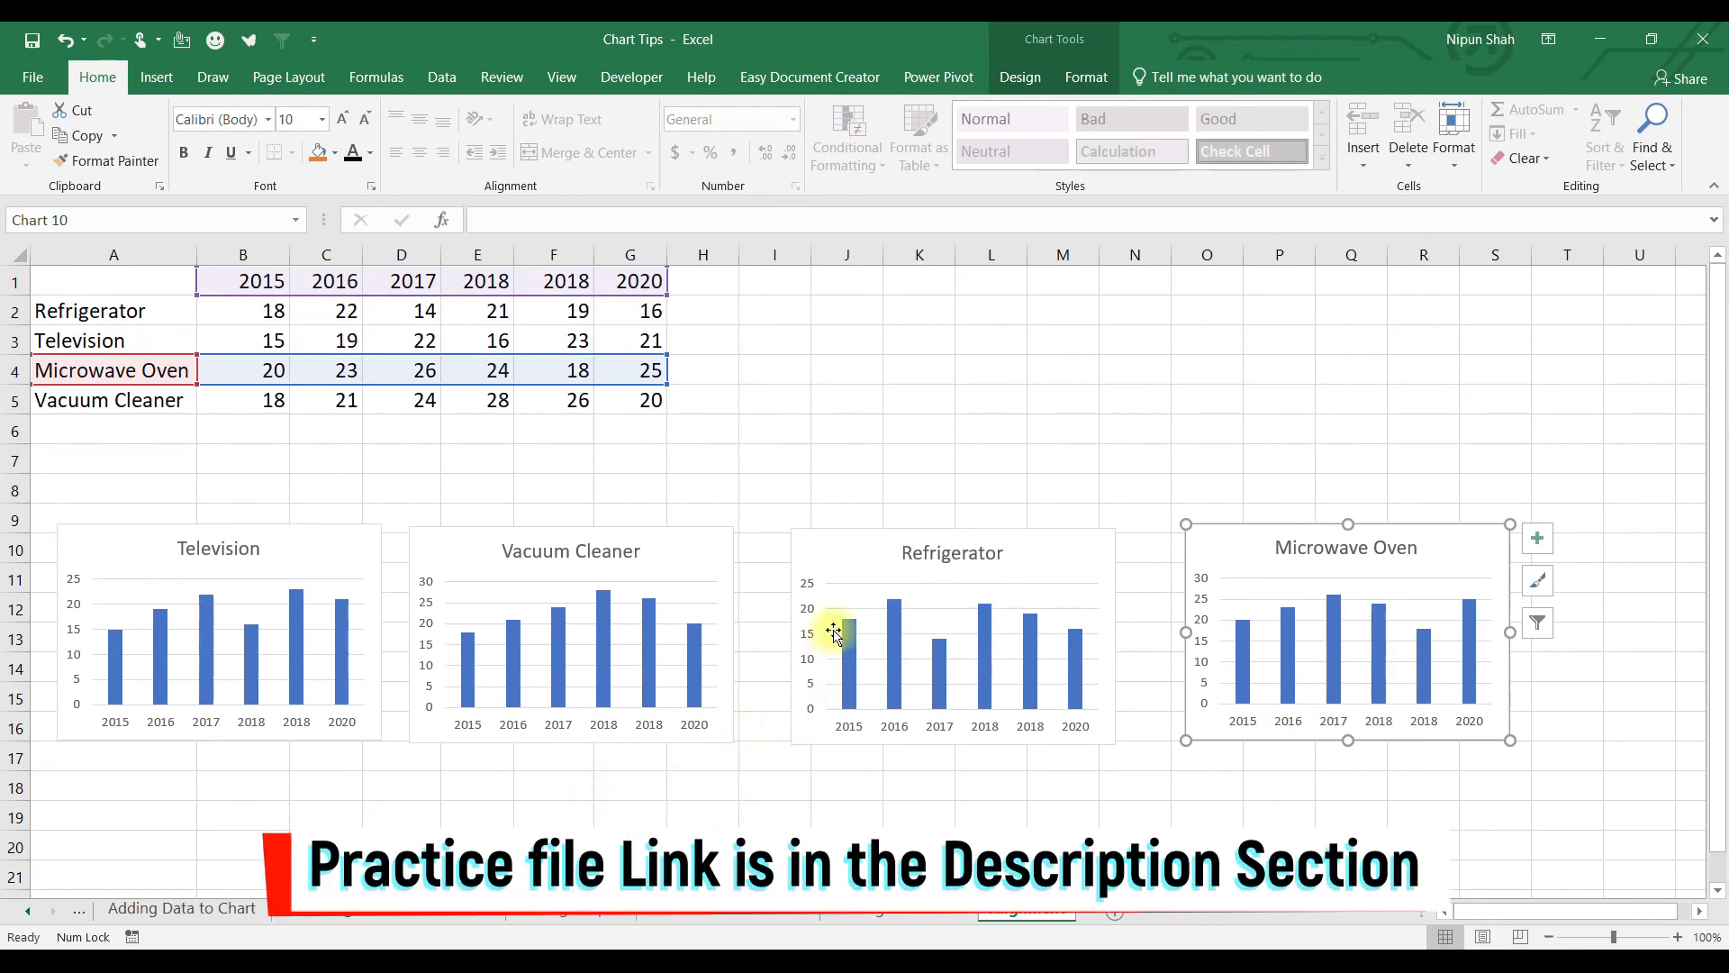
Reselect all four charts, top-align them, distribute them horizontally, and deselect.
left_click(865, 567, "ctrl")
left_click(514, 549, "ctrl")
left_click(176, 553, "ctrl")
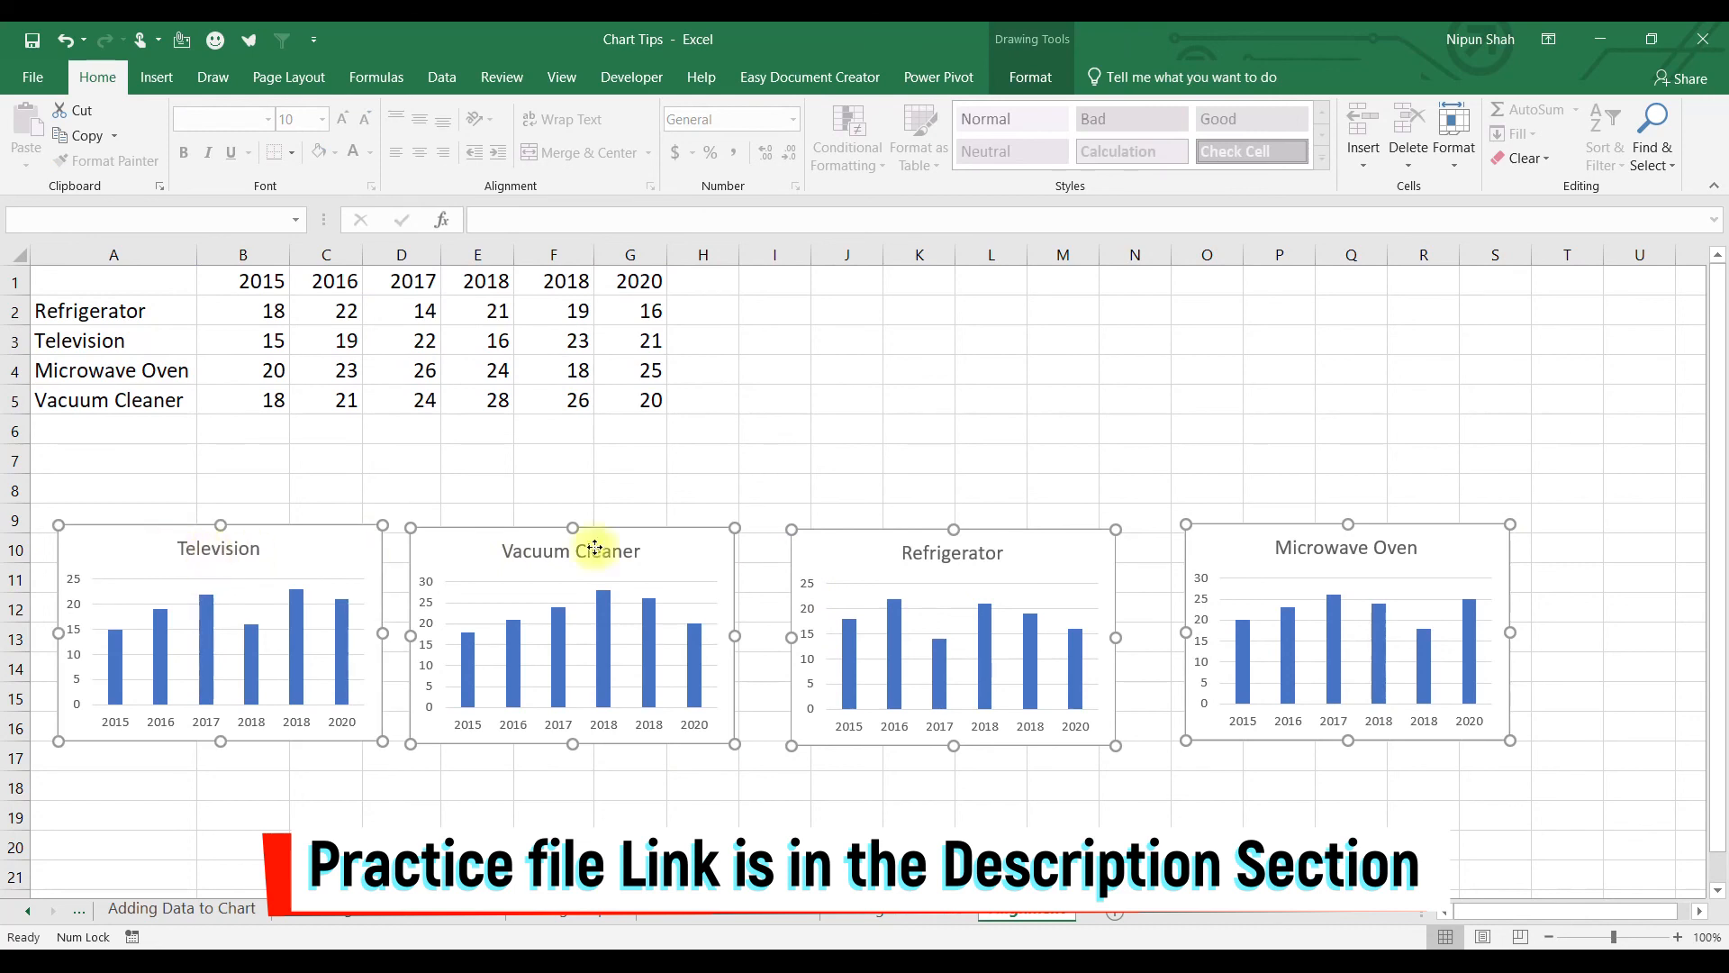
left_click(1030, 77)
left_click(1507, 114)
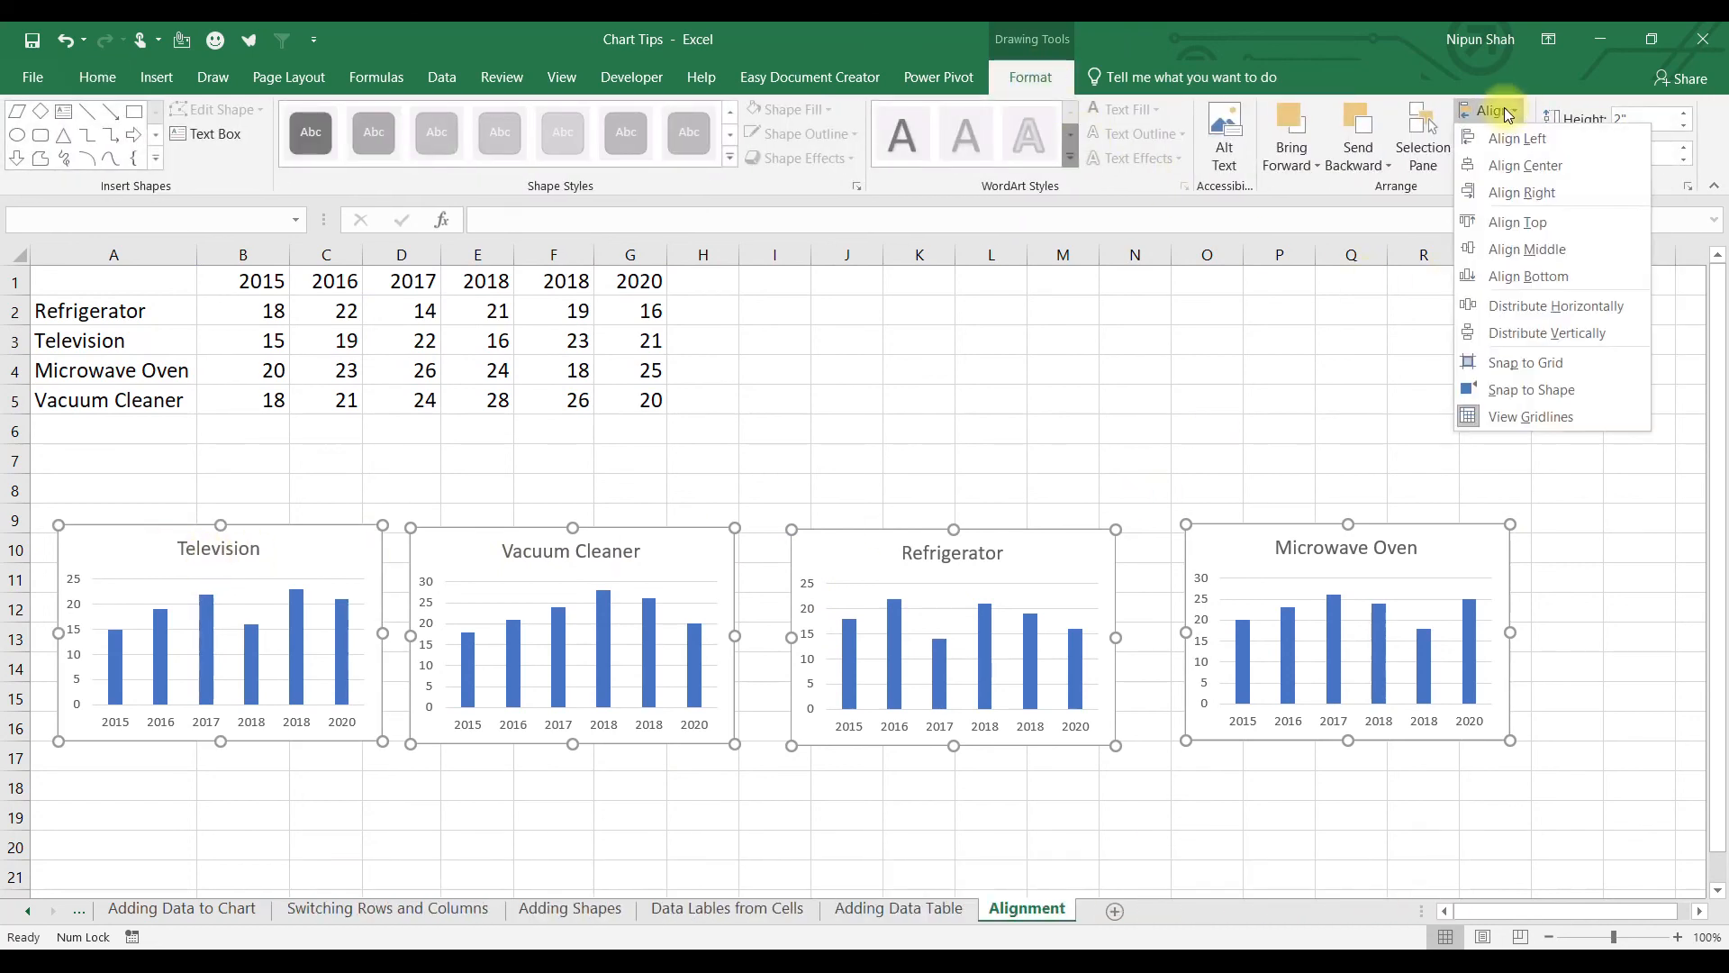
left_click(1520, 223)
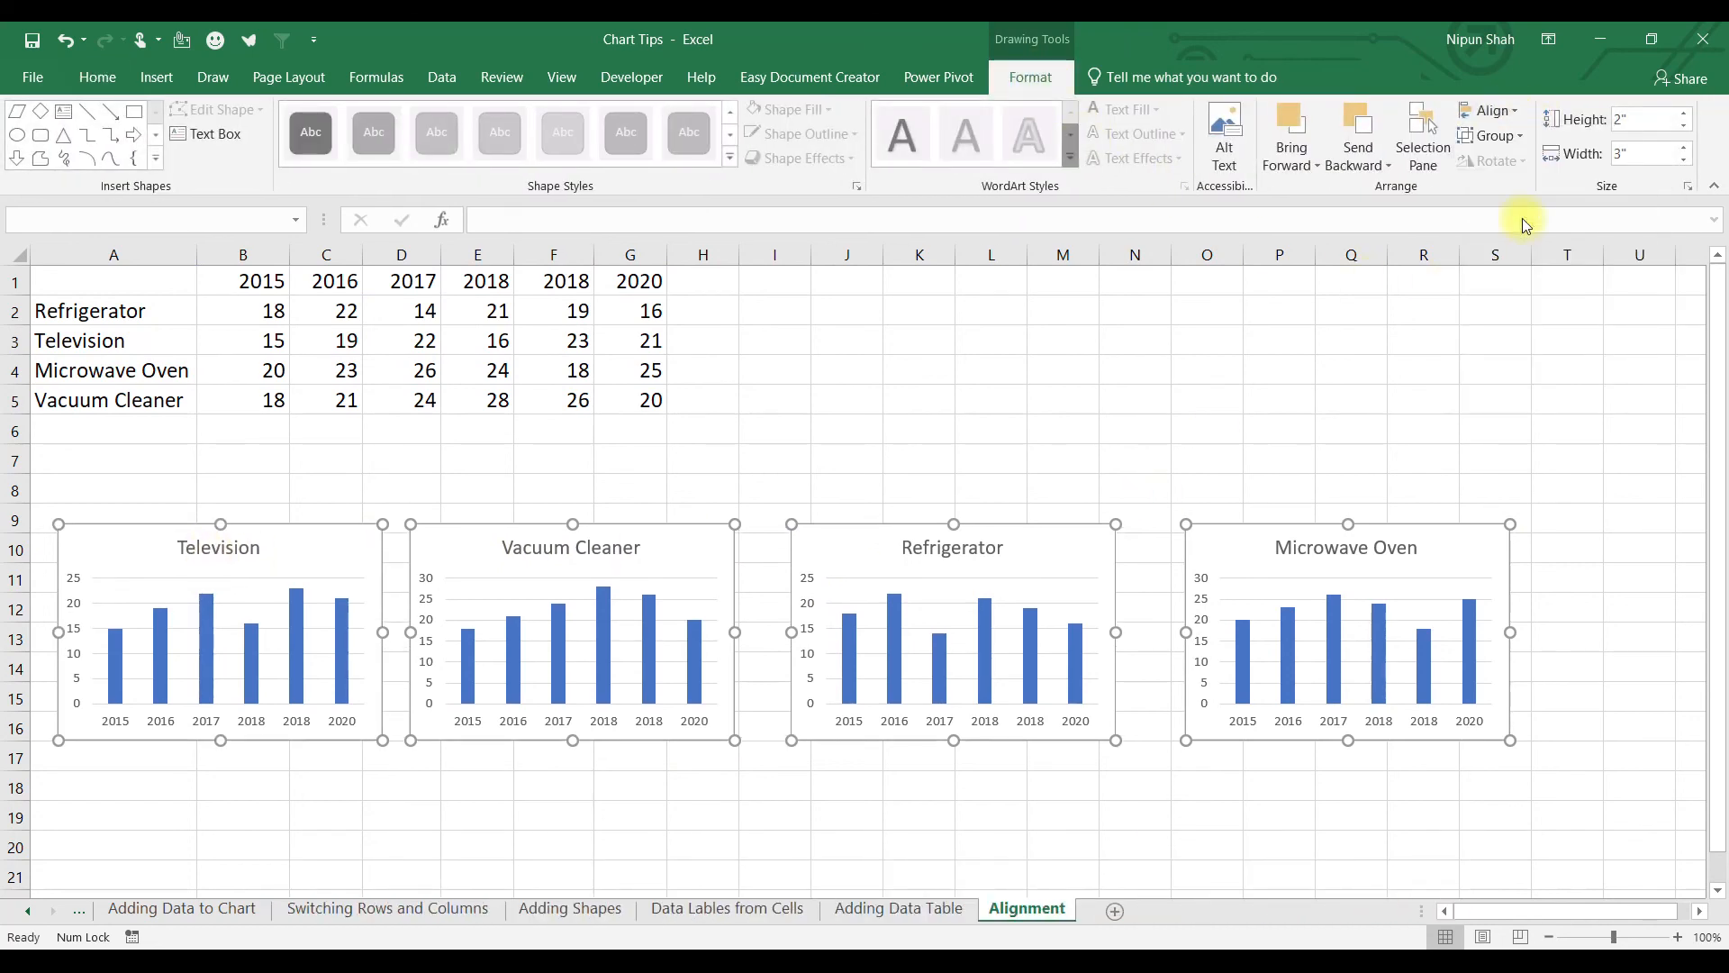
left_click(1516, 114)
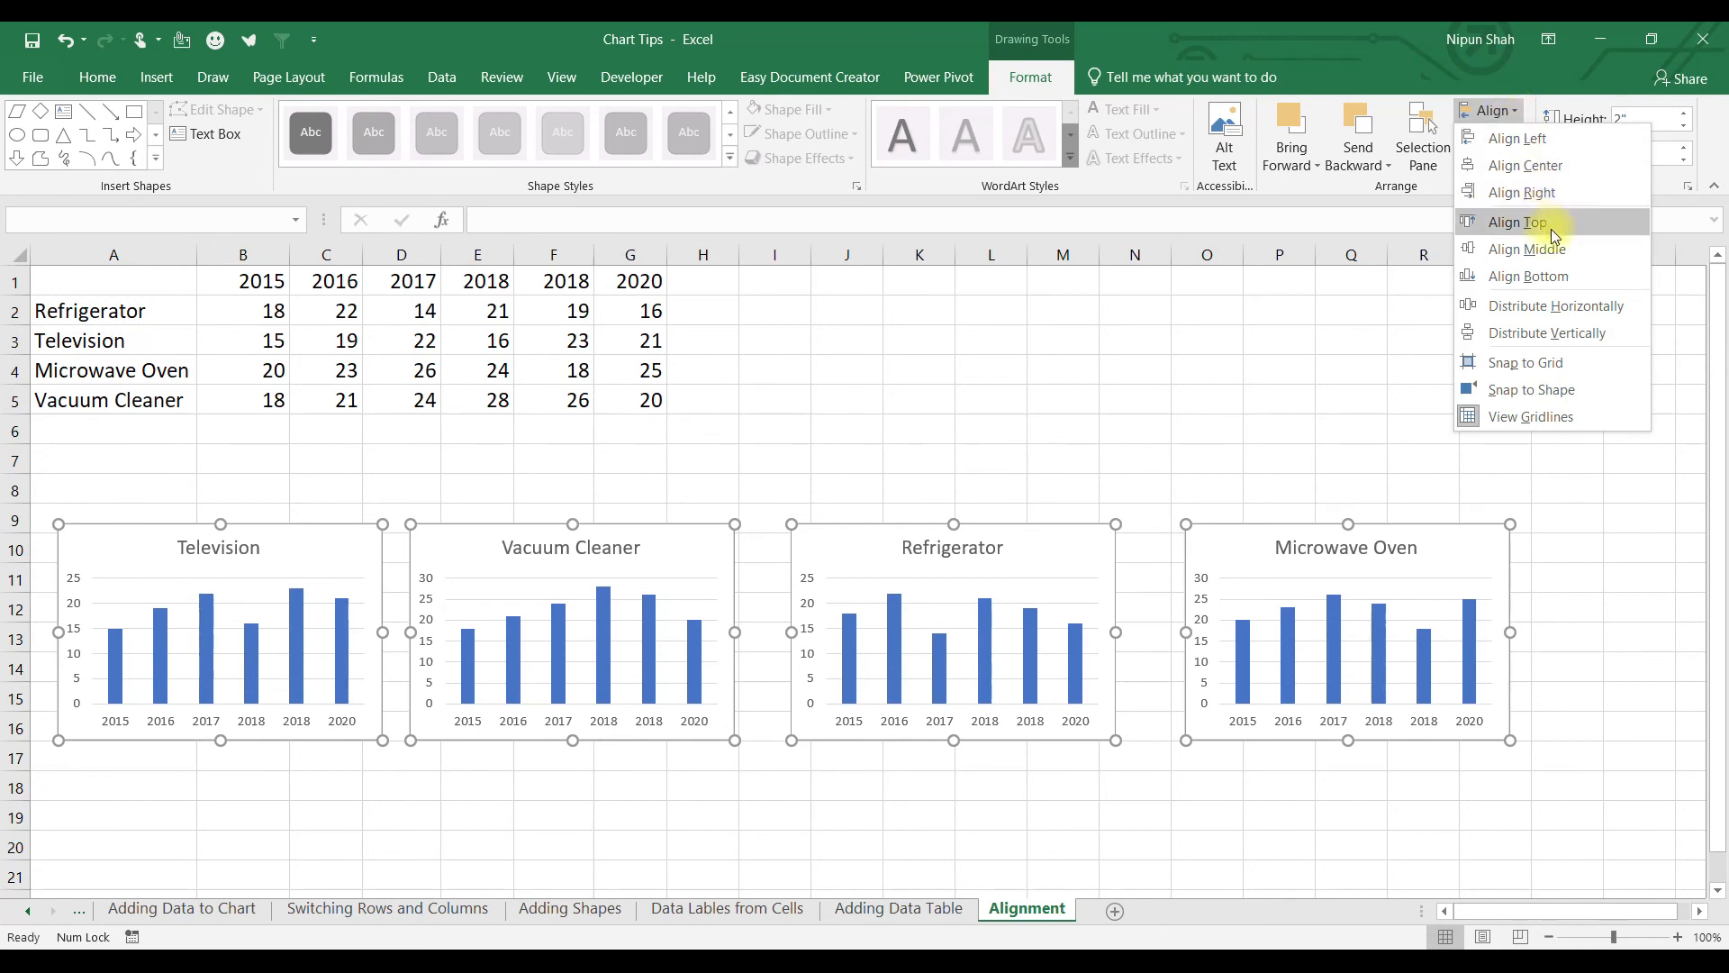
left_click(1579, 307)
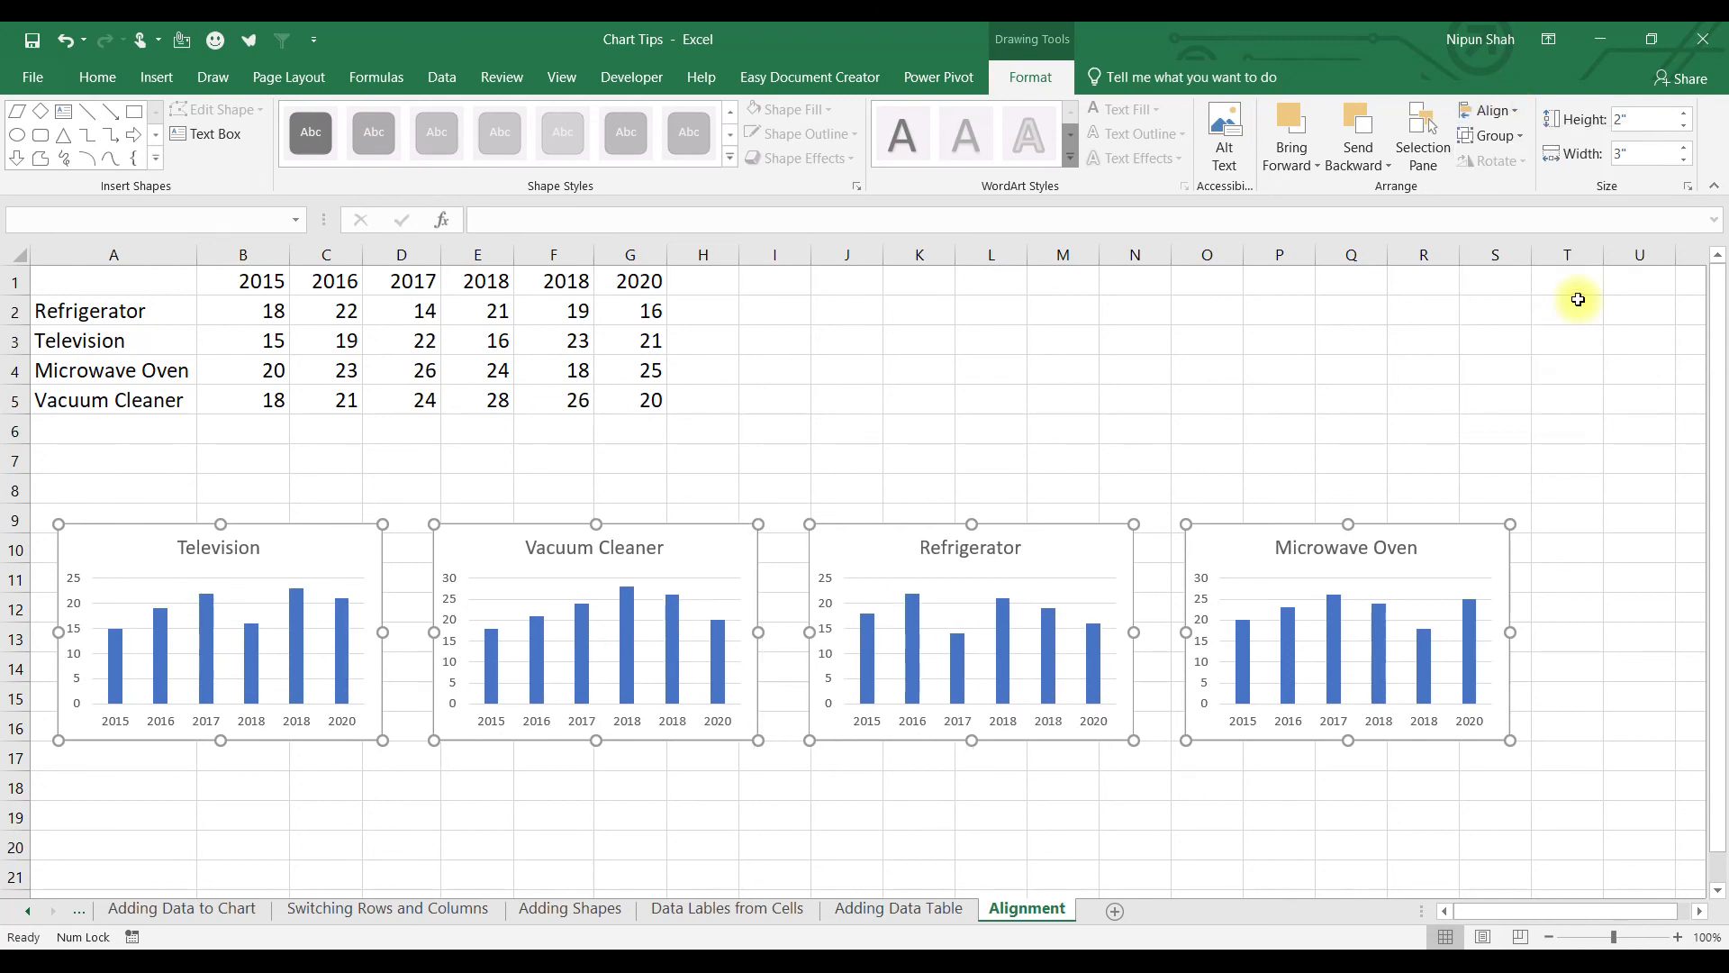
key("Escape")
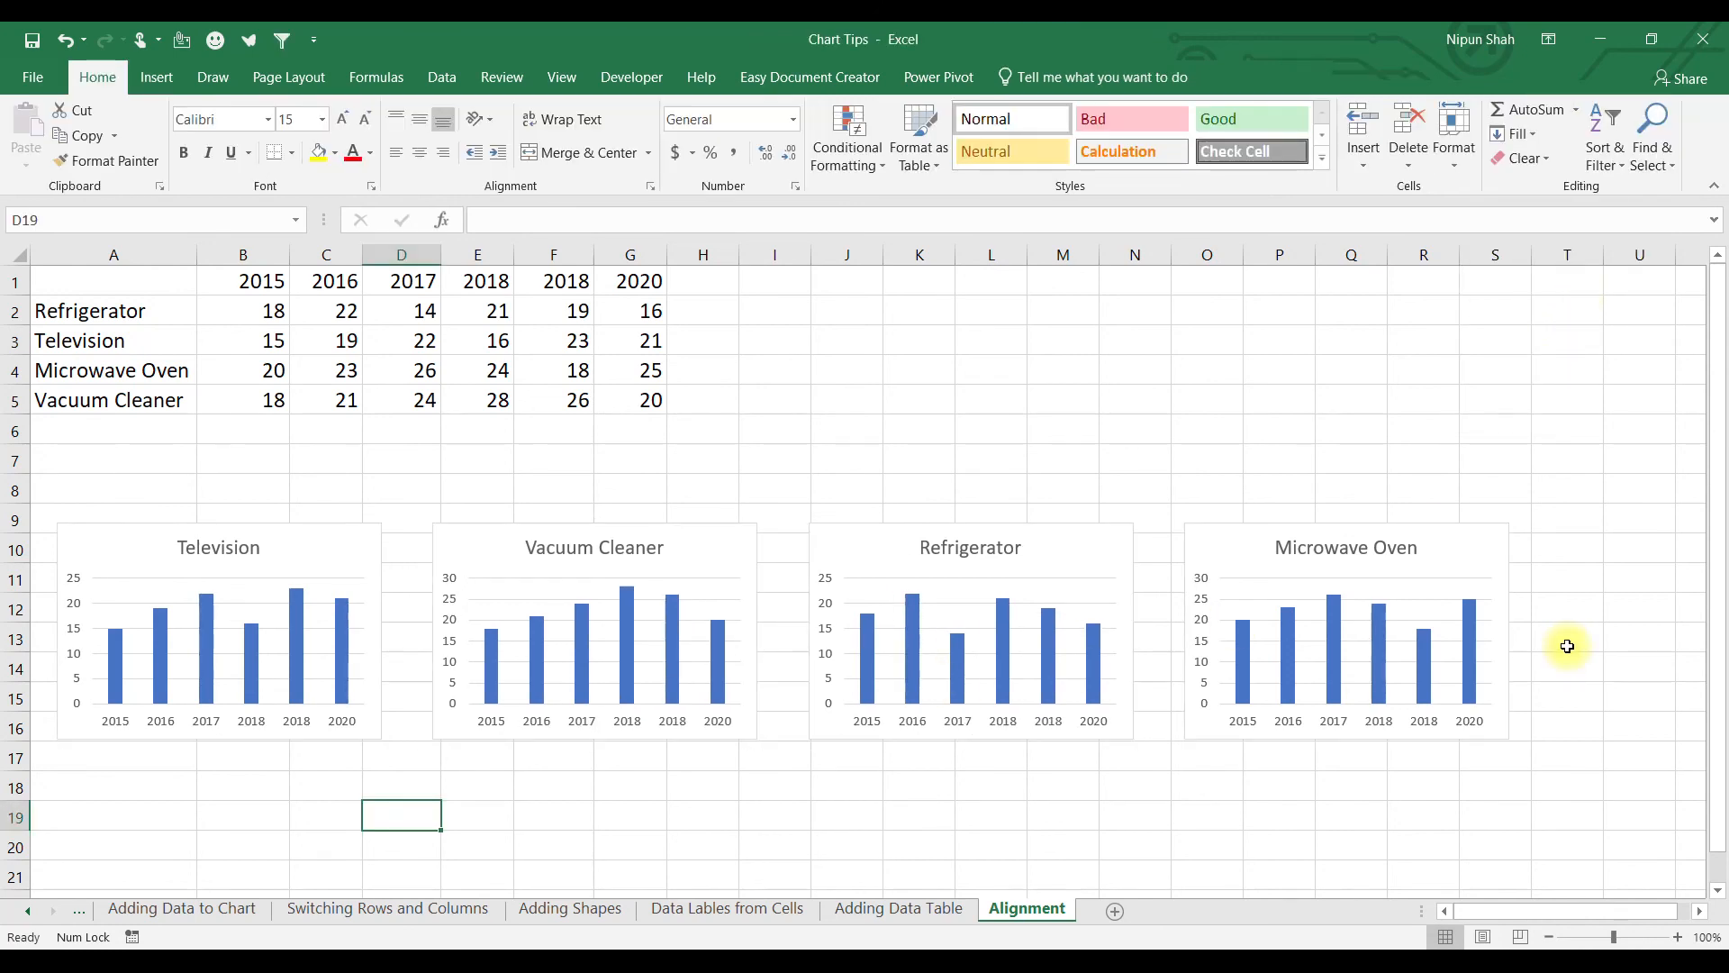